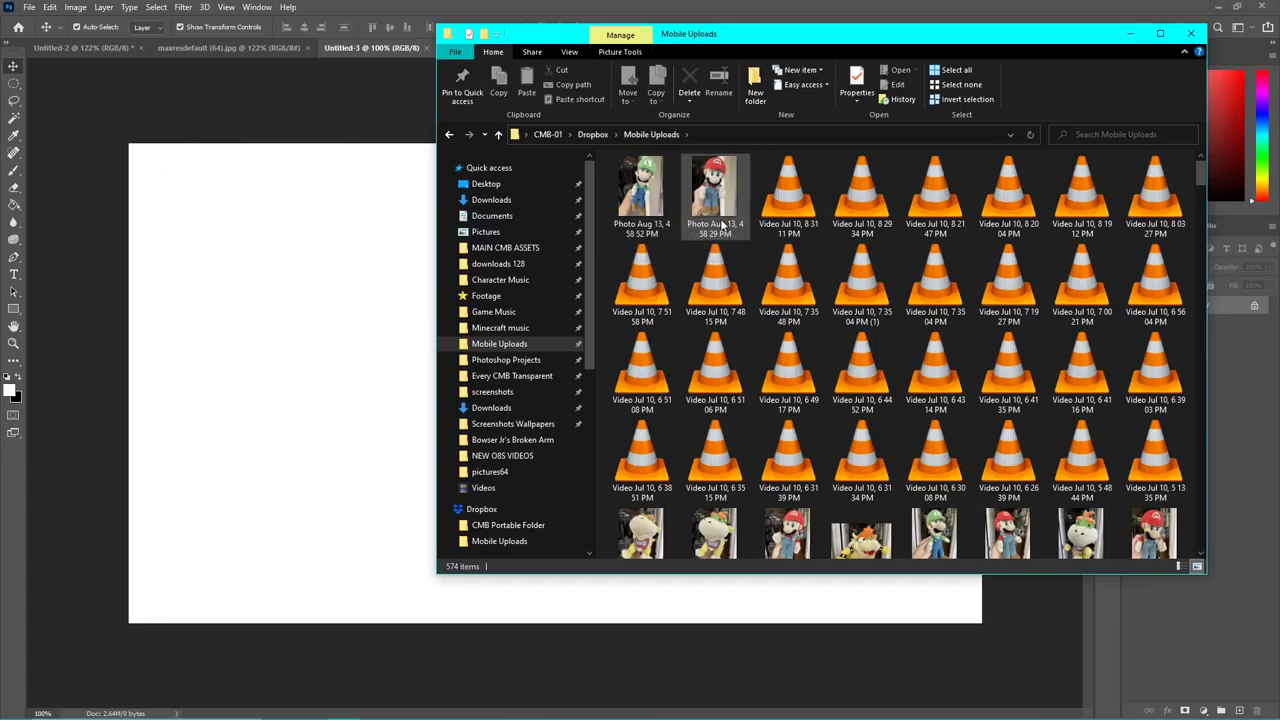
Preview the red-capped Mario plush photo "Photo Jul 08, 9 14 06 PM" in Mobile Uploads, close it, and open it as a separate Photoshop document.
scroll(824, 304, "down", 3)
scroll(1000, 340, "down", 4)
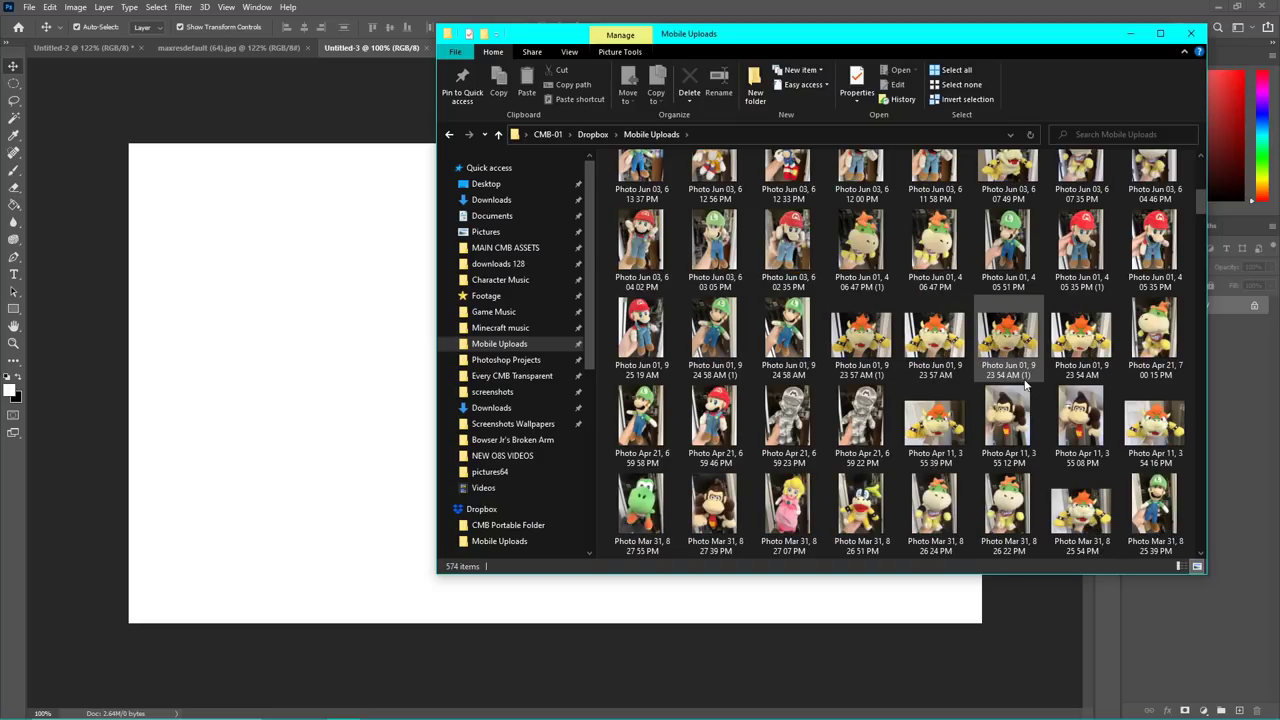
scroll(838, 398, "up", 3)
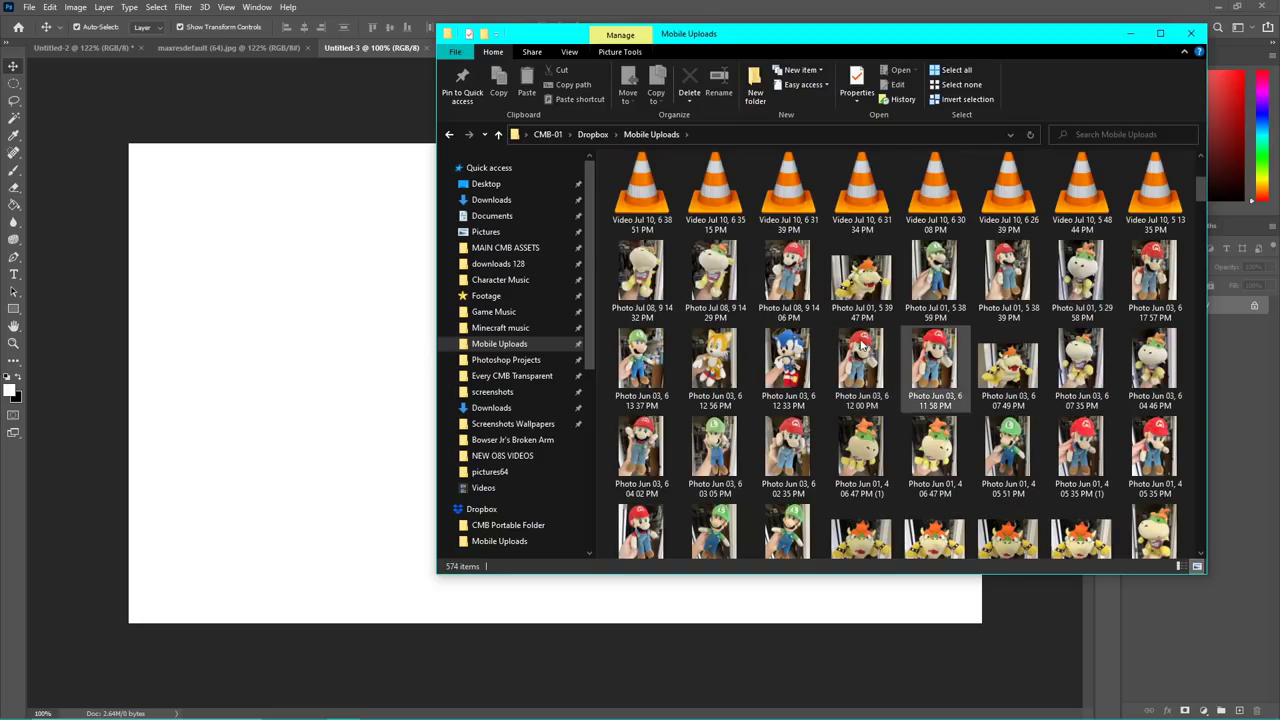
double_click(797, 291)
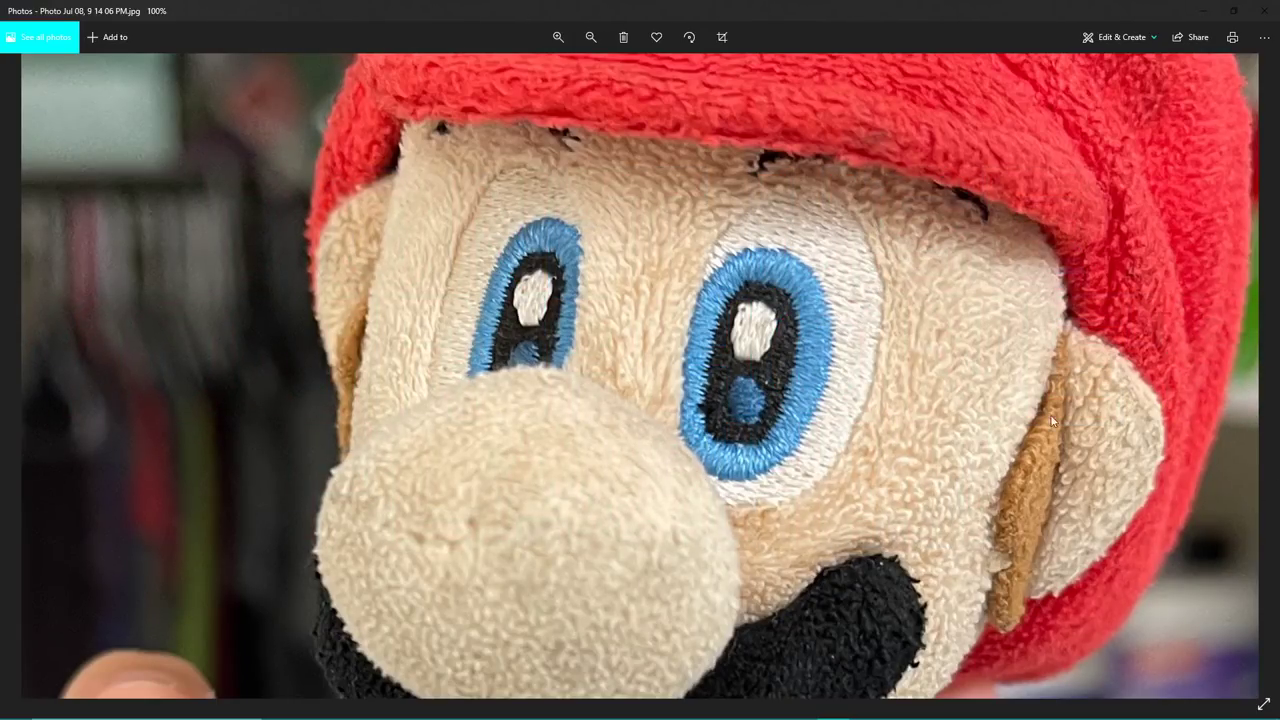
scroll(830, 510, "up", 3)
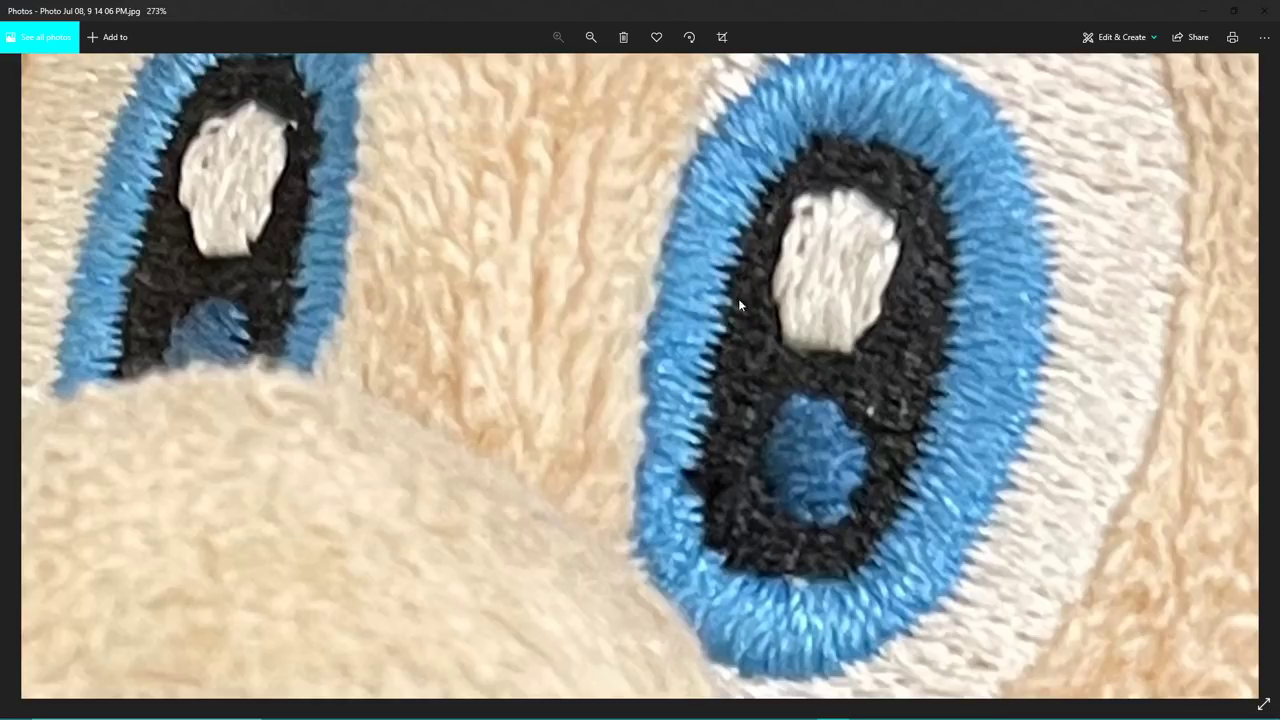
key("alt+F4")
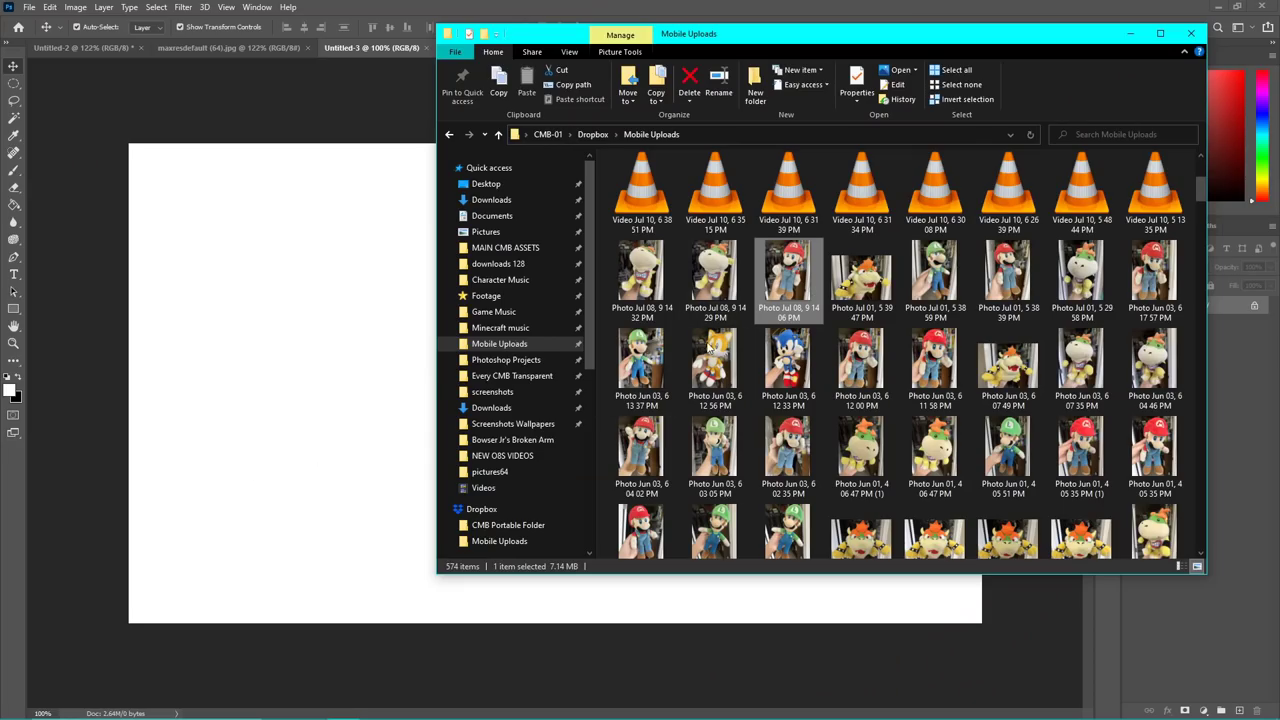
left_click_drag(783, 295, 293, 512)
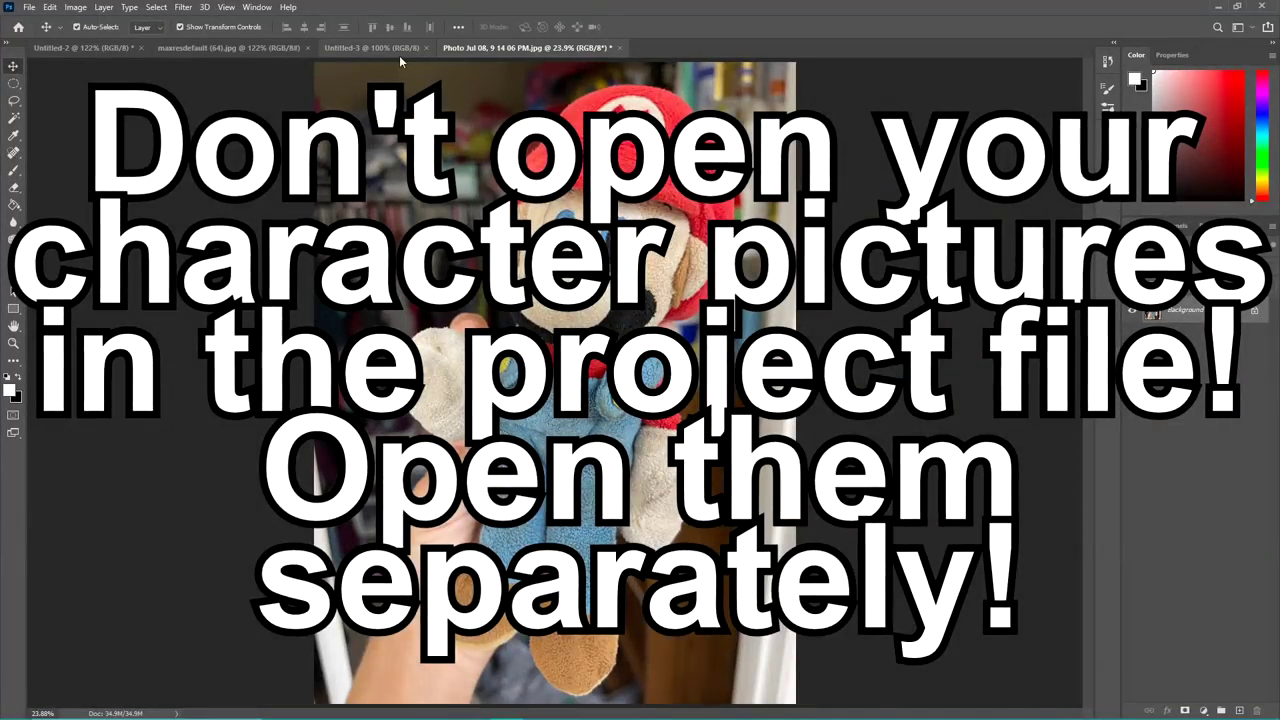
left_click(395, 48)
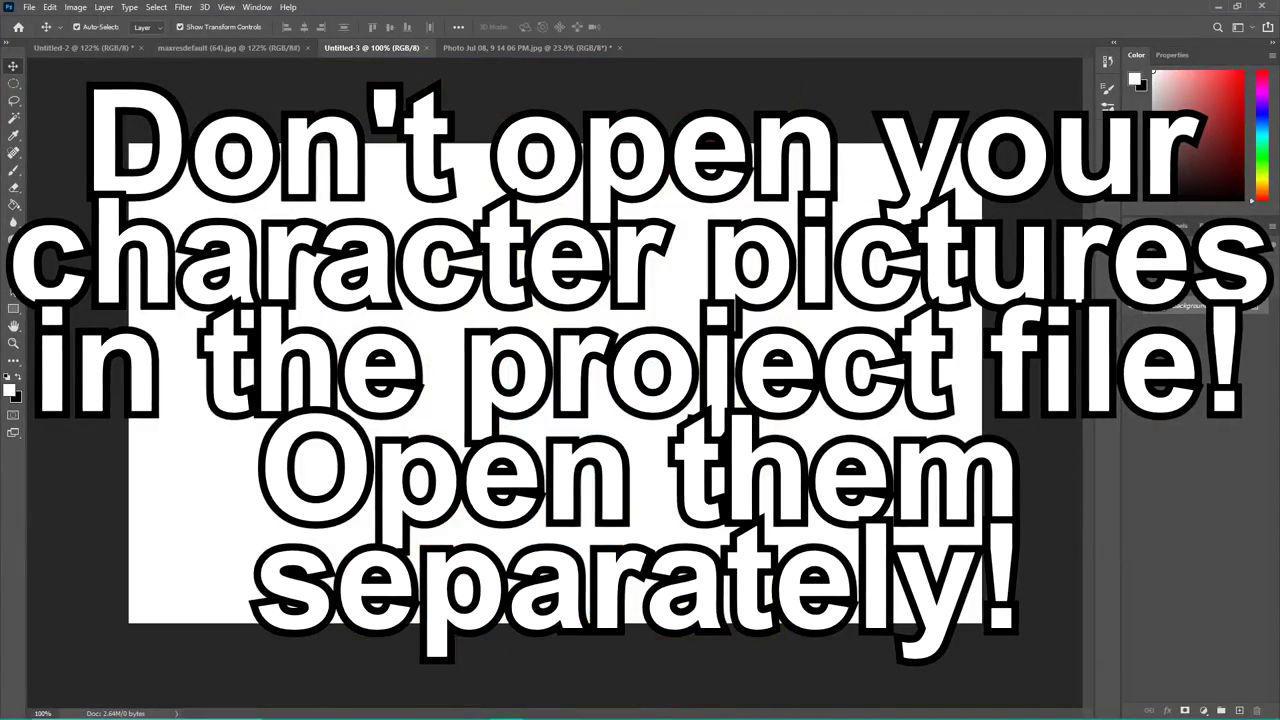
left_click(517, 49)
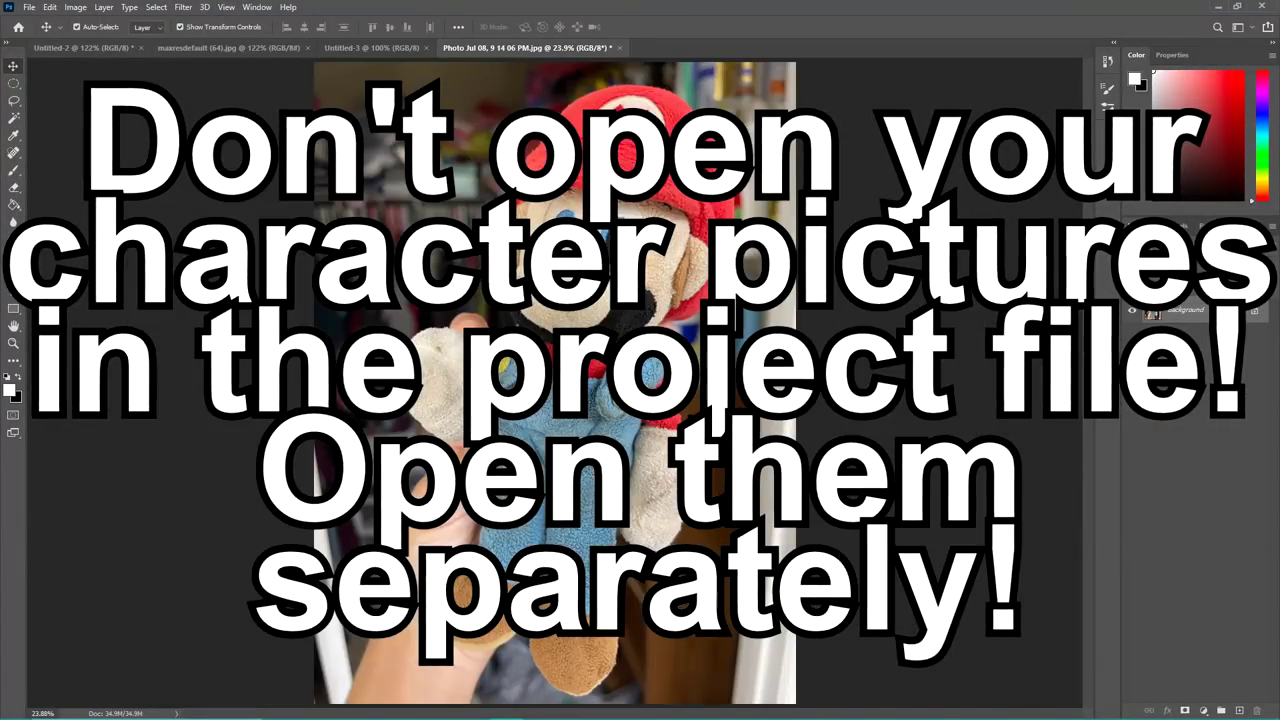
left_click(372, 48)
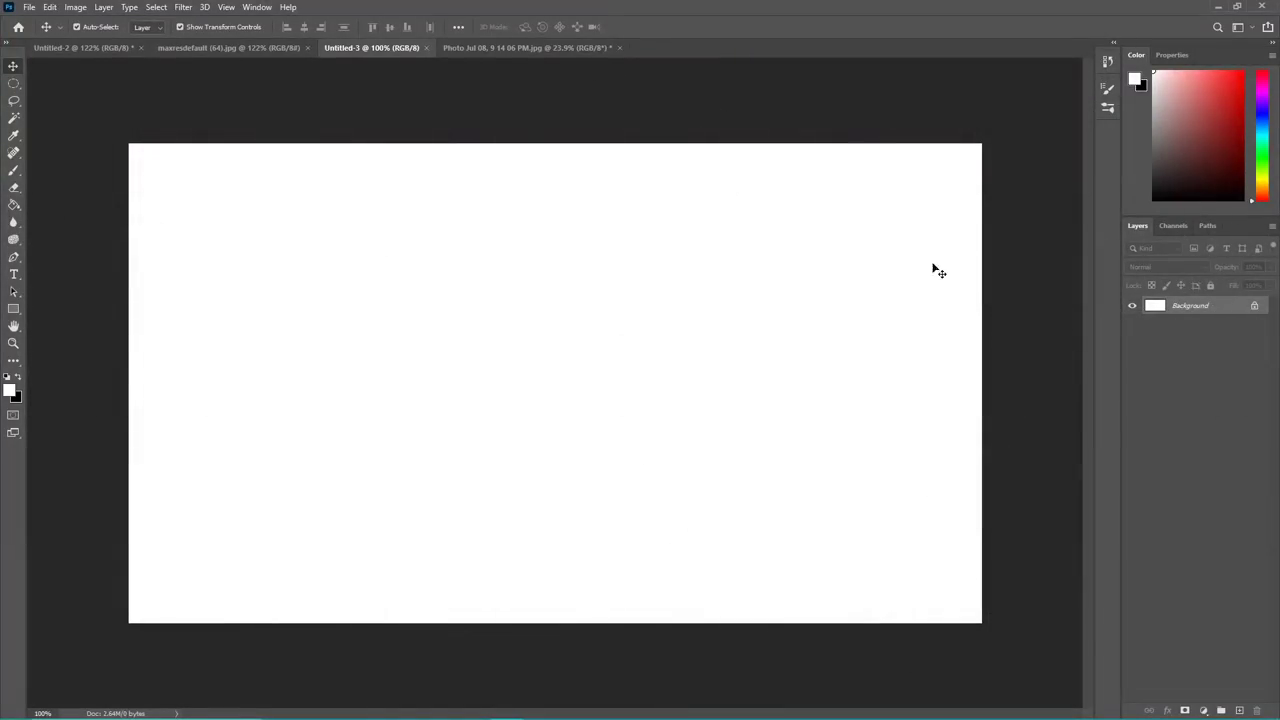
left_click(548, 52)
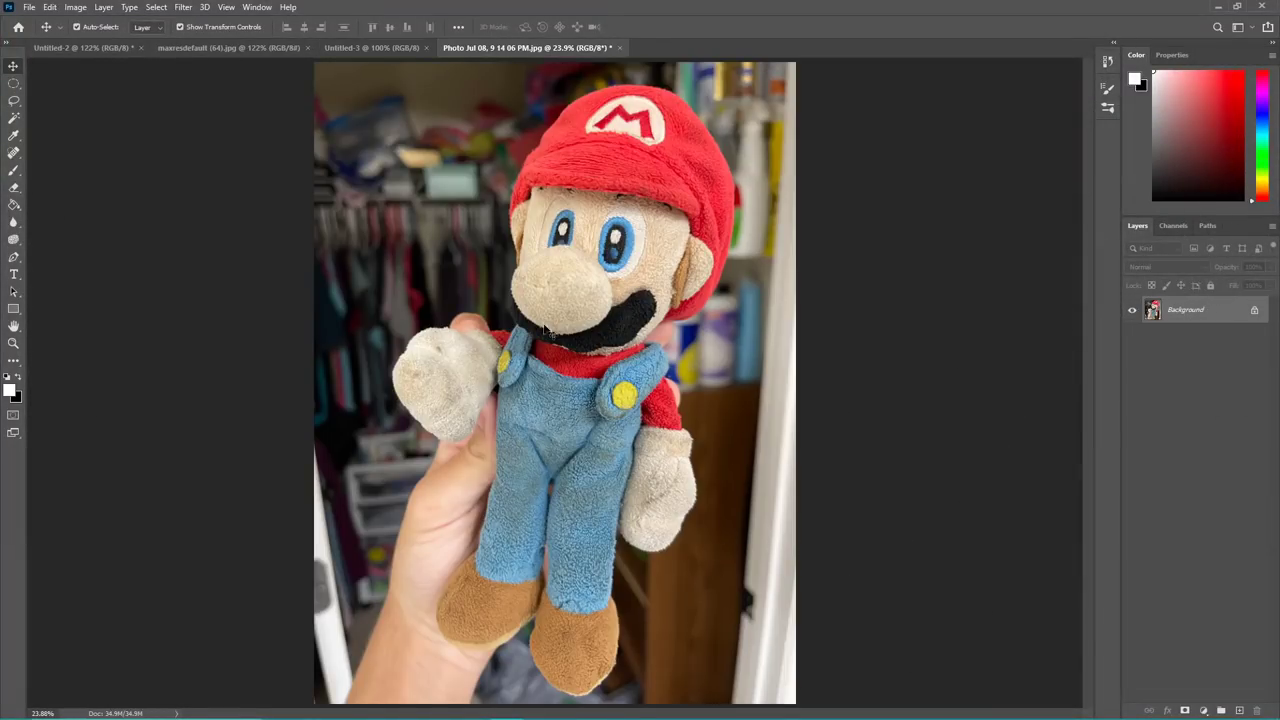
left_click(371, 48)
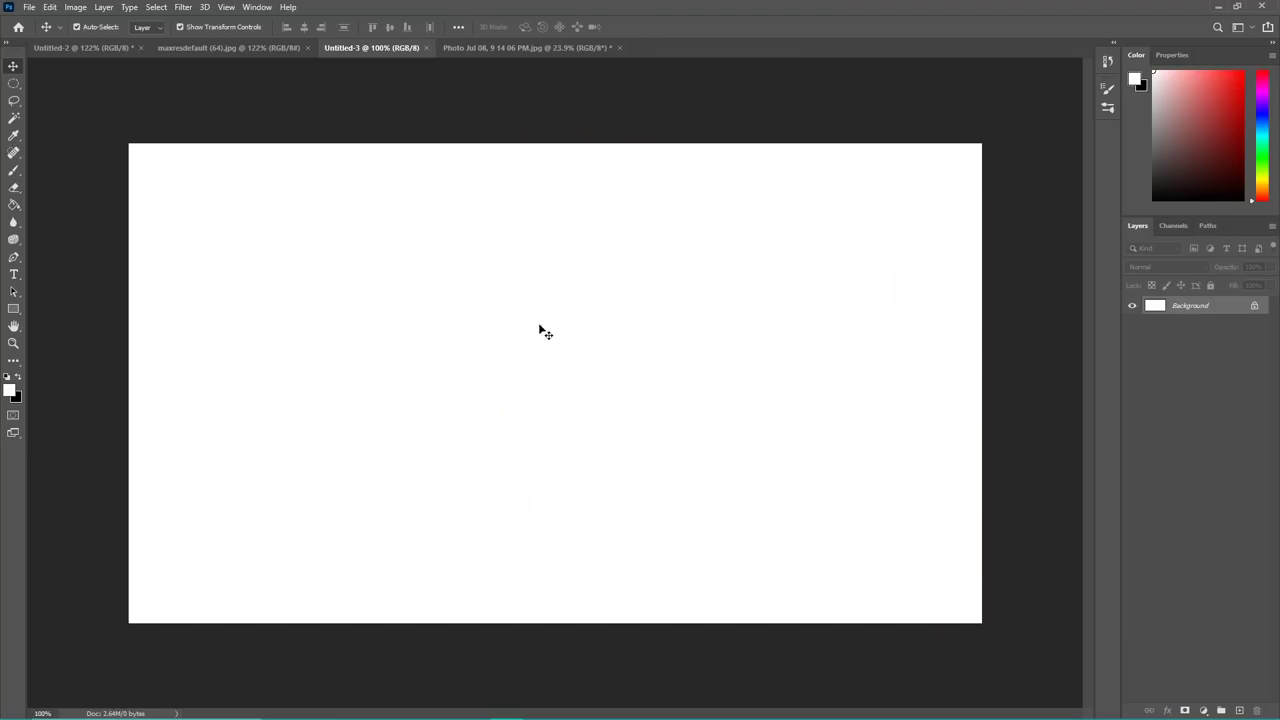
Unlock the Background layer of the plush photo document and bring up the layer's Quick Actions.
left_click(489, 48)
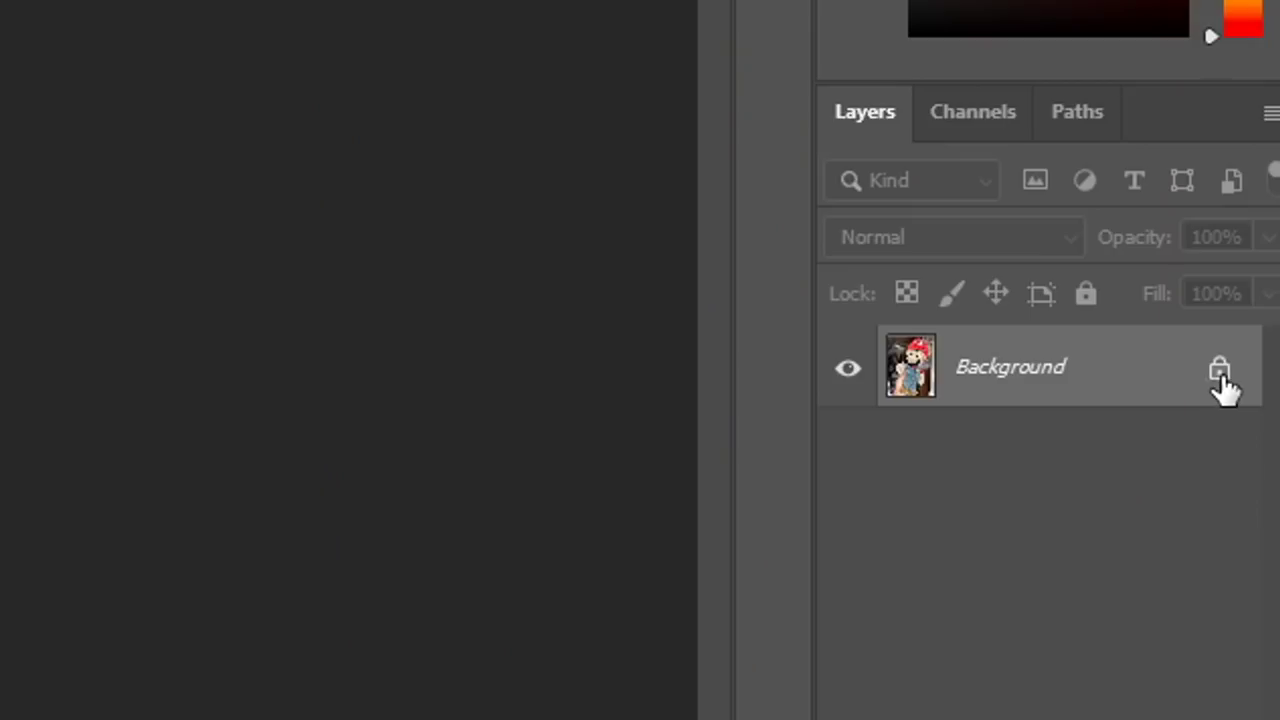
left_click(1254, 310)
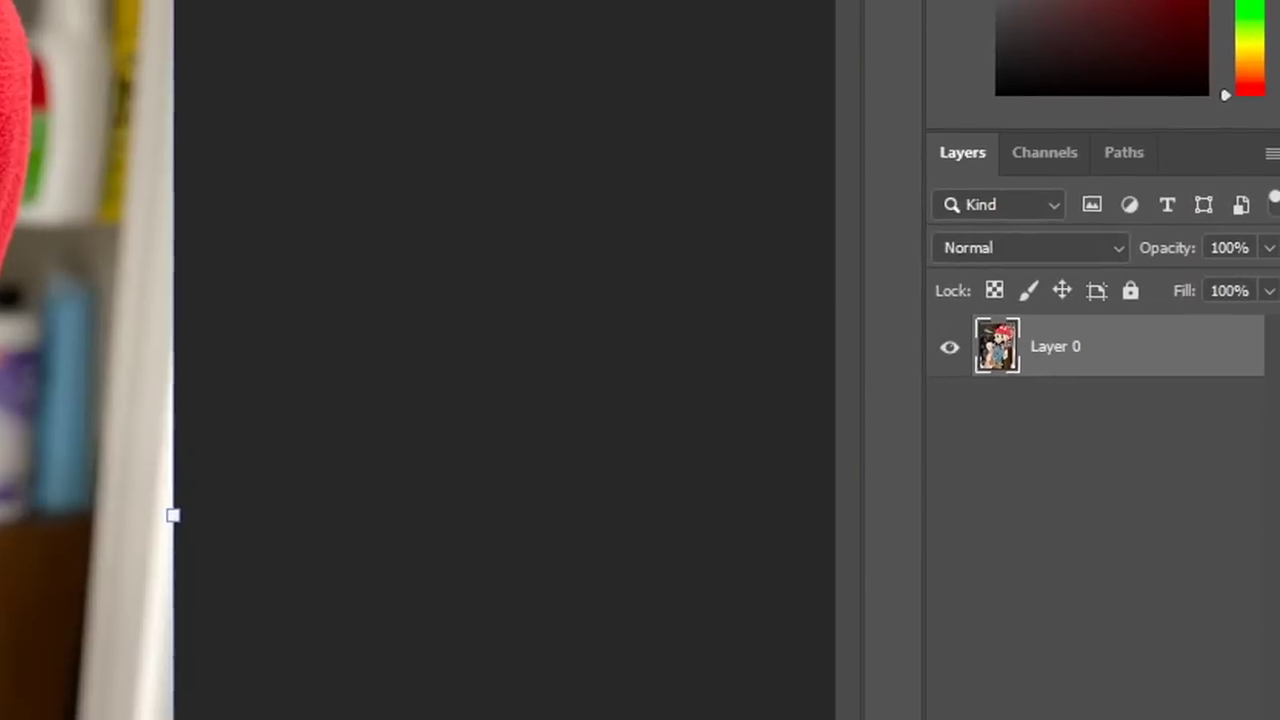
left_click(1172, 55)
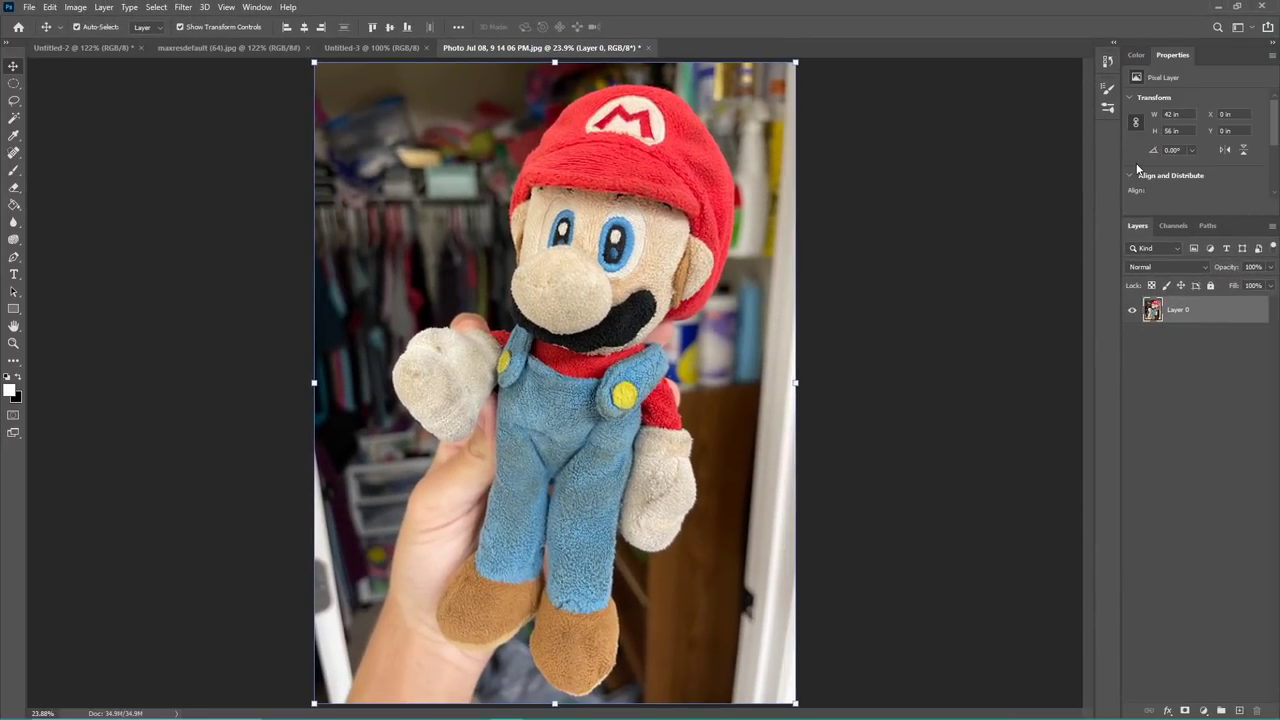
scroll(1137, 170, "down", 4)
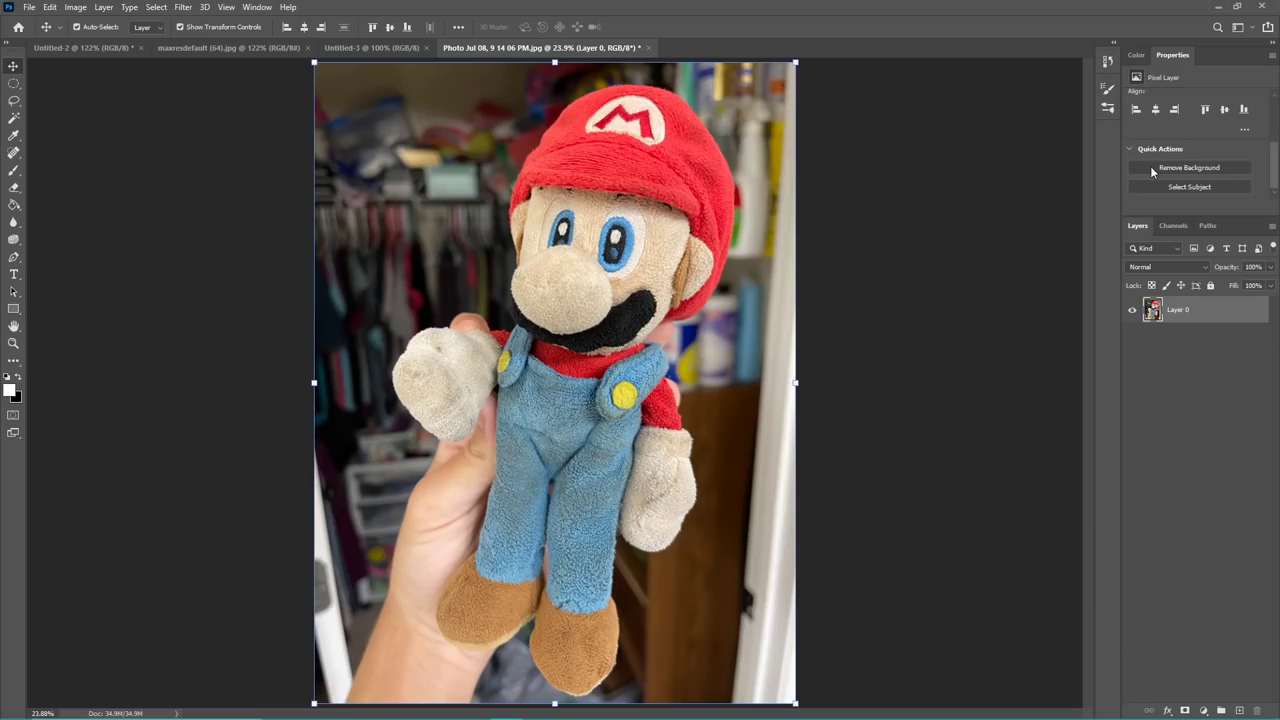
Using the Magnetic Lasso Tool, trace the plush's edge from the top of the cap past the face and around the raised glove.
key("l")
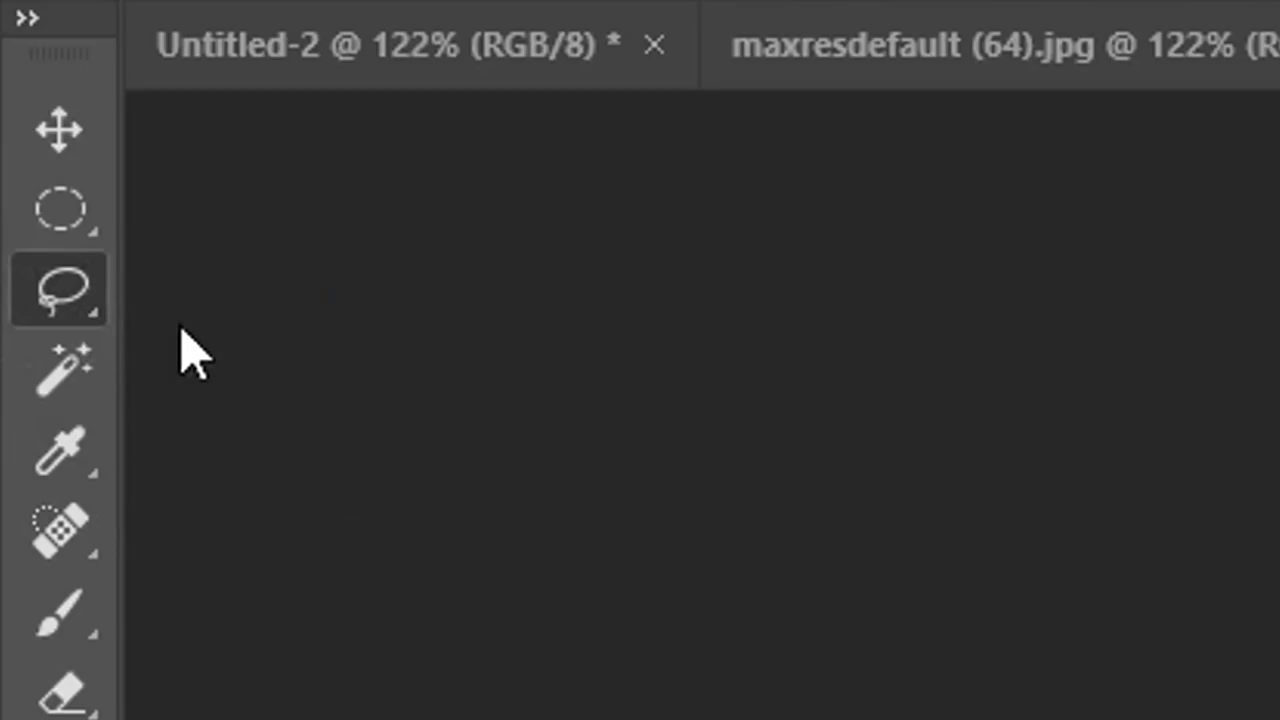
right_click(60, 290)
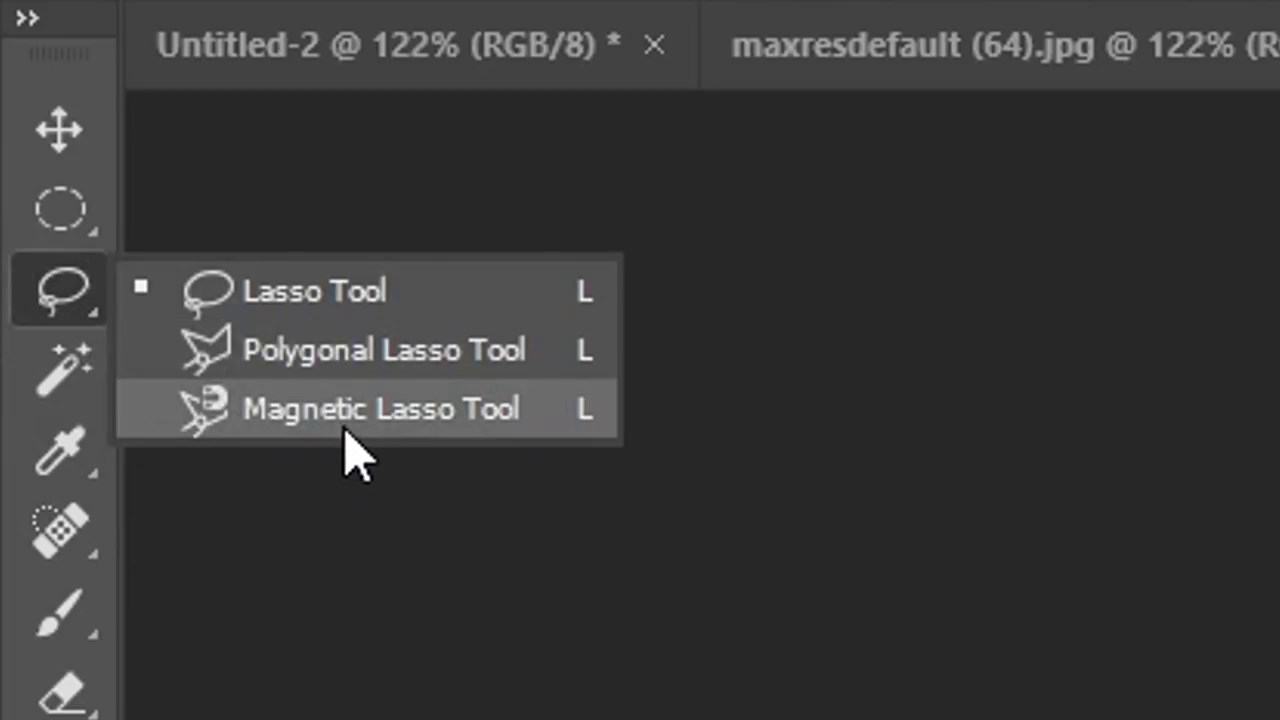
left_click(349, 449)
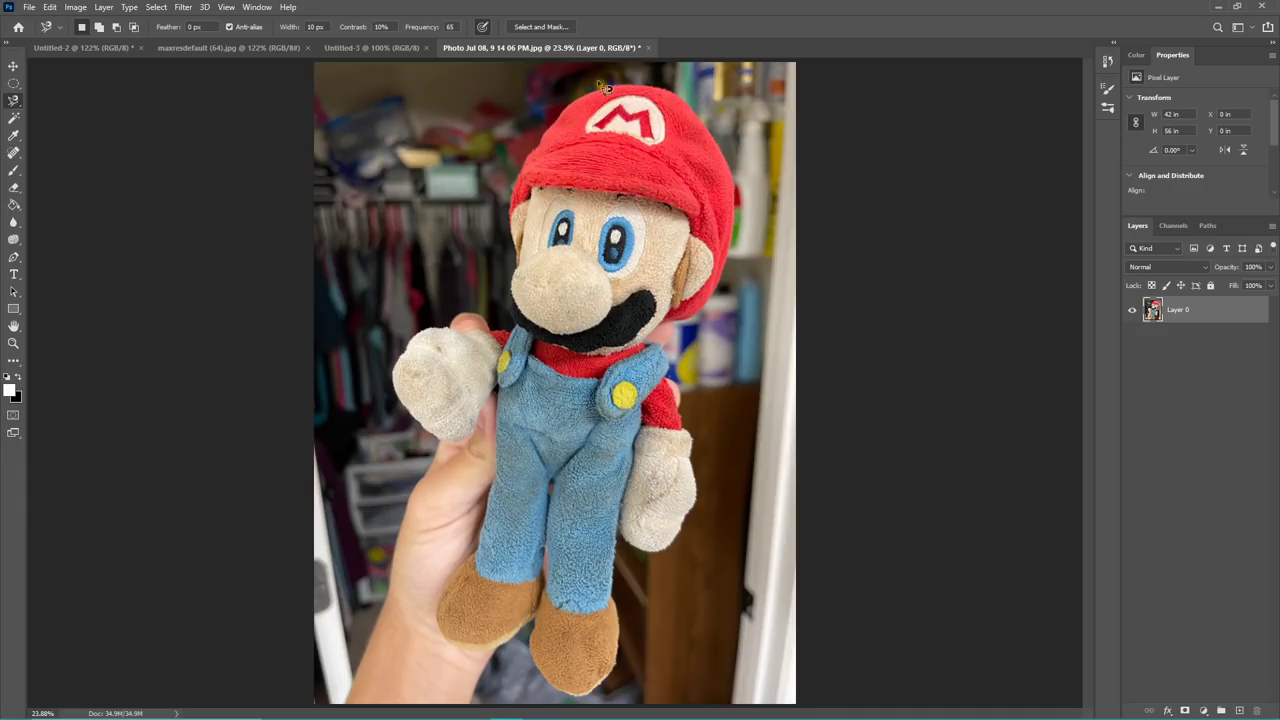
scroll(736, 92, "up", 3)
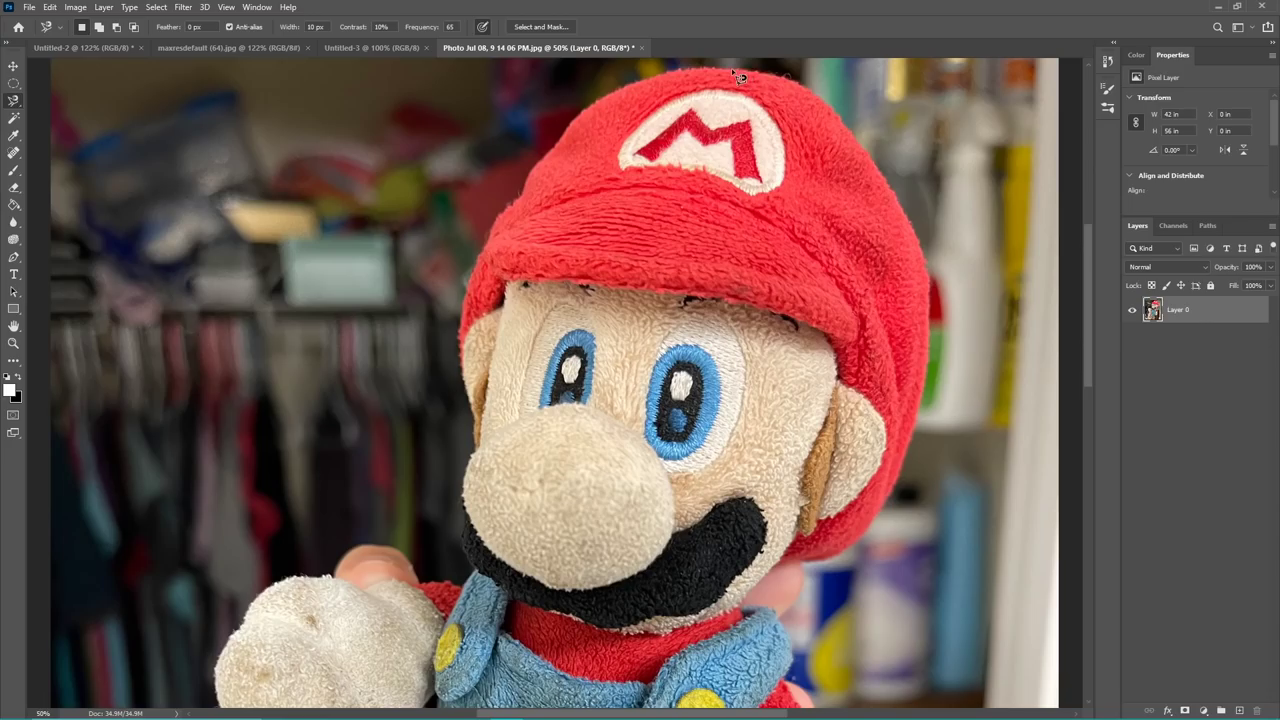
left_click(738, 76)
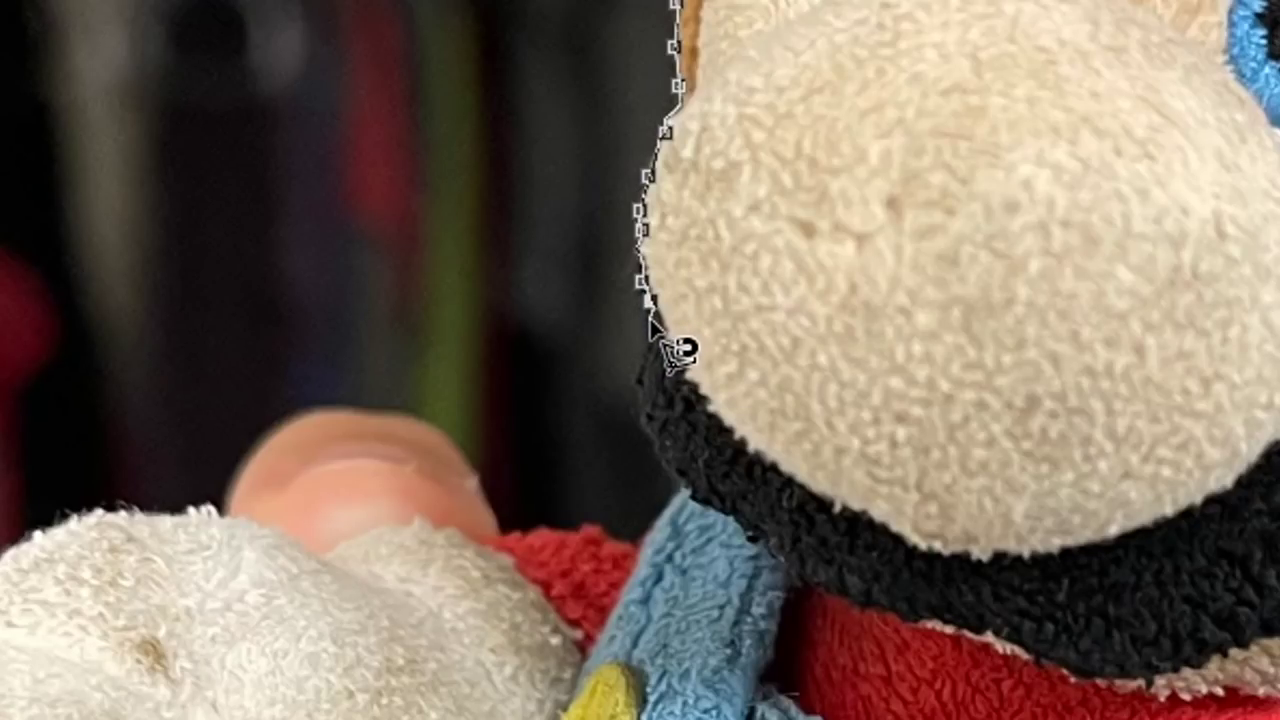
left_click(647, 318)
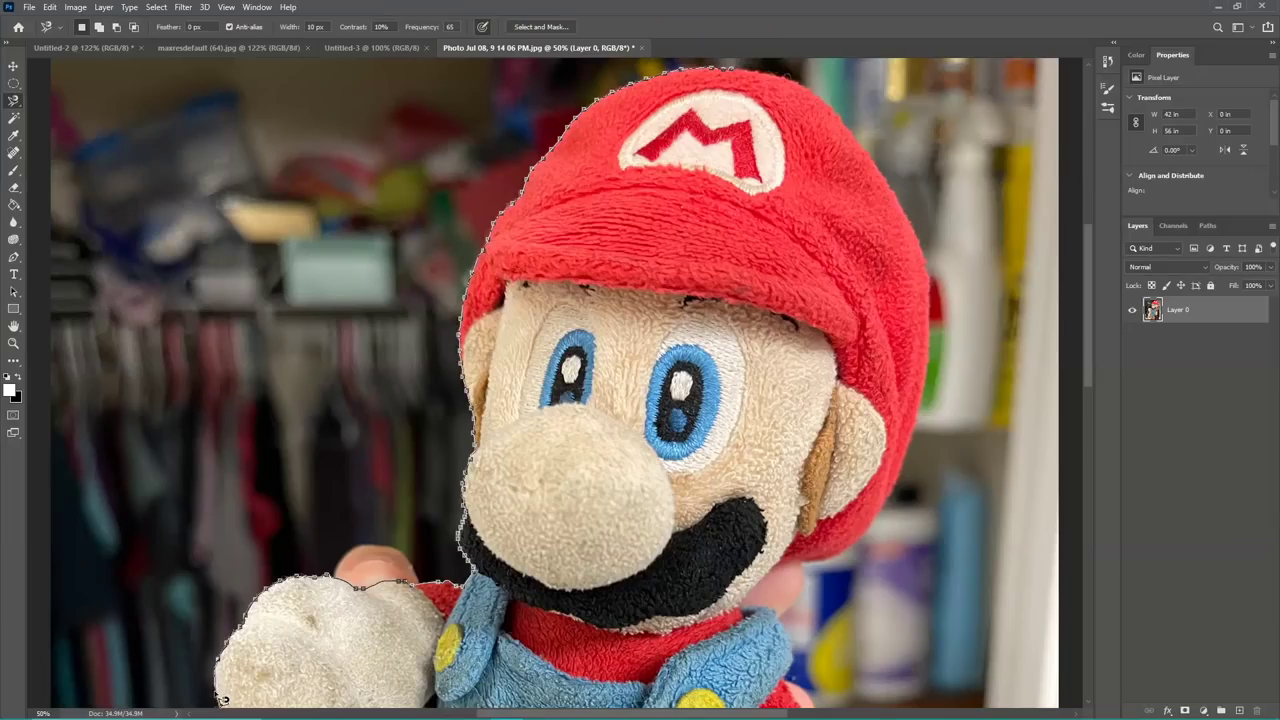
scroll(224, 700, "down", 5)
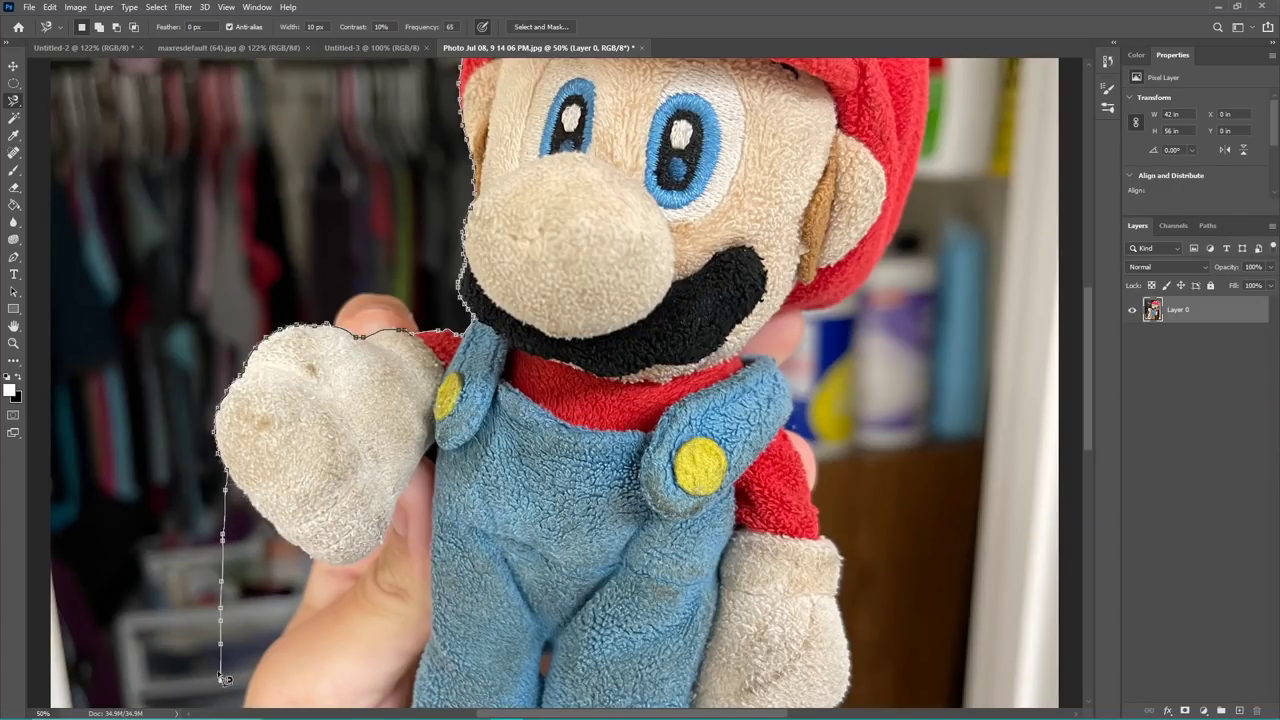
Remove the stray anchor points below the raised glove, trace the remaining body, and close the selection at the top of the cap.
key("BackSpace")
key("BackSpace")
key("BackSpace")
key("BackSpace")
key("BackSpace")
key("BackSpace")
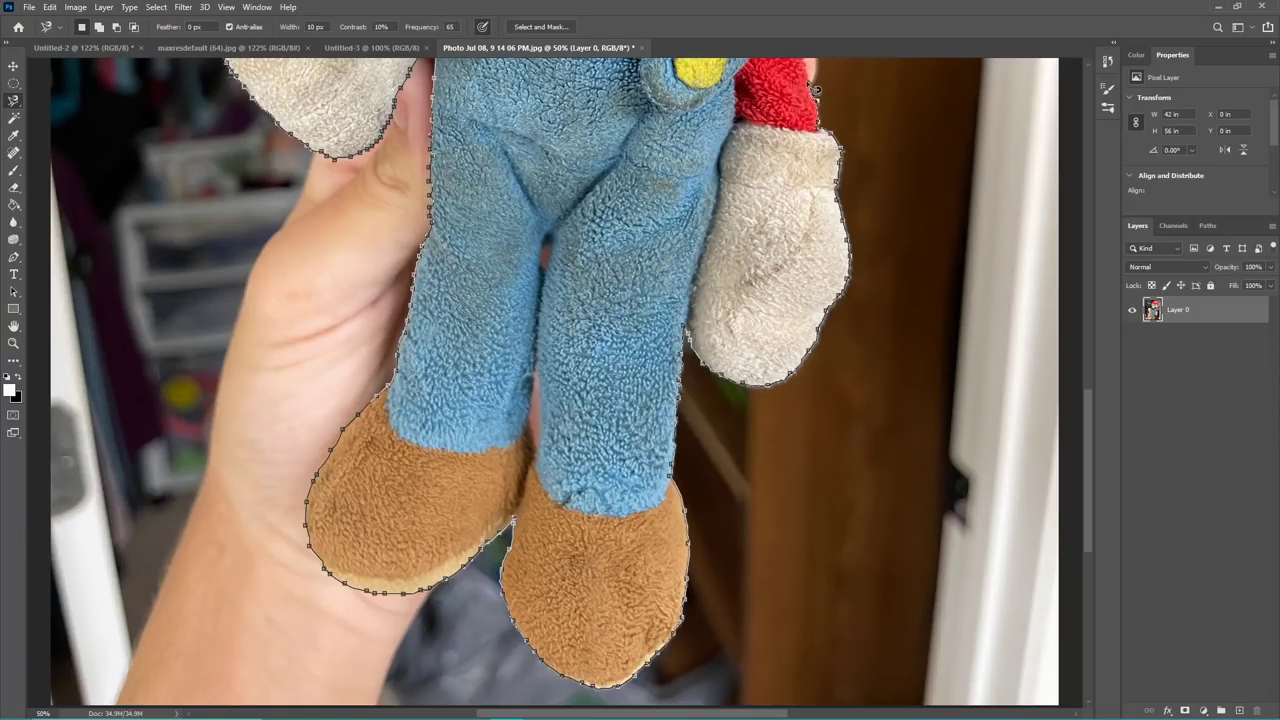
scroll(808, 66, "up", 3)
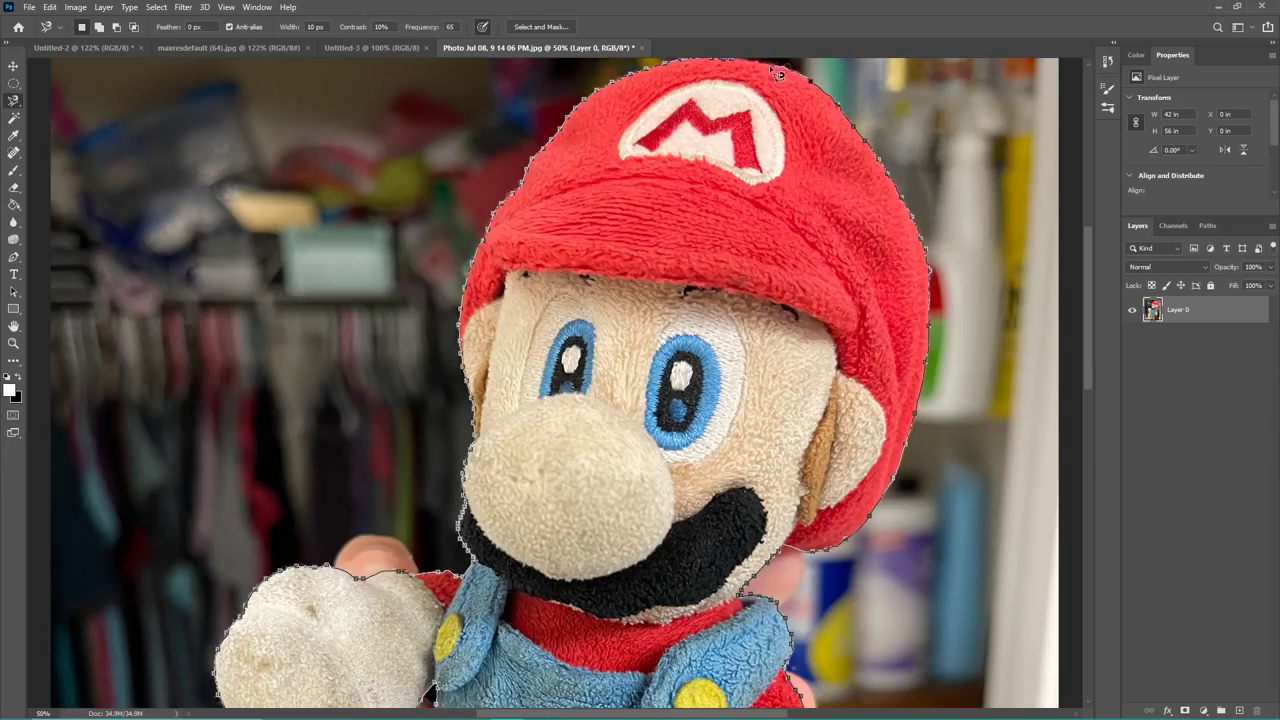
left_click(736, 63)
scroll(738, 334, "up", 1)
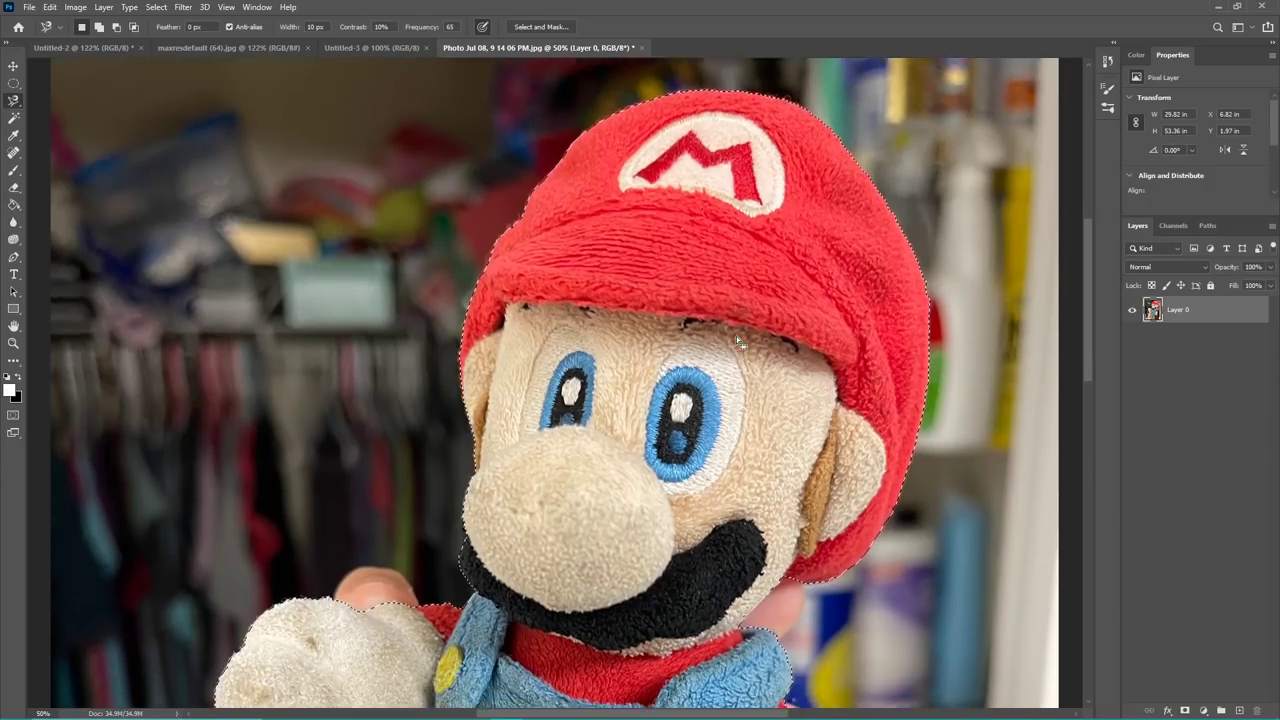
Undo the accidental deselection of the plush outline.
scroll(736, 337, "down", 3)
scroll(740, 347, "up", 2)
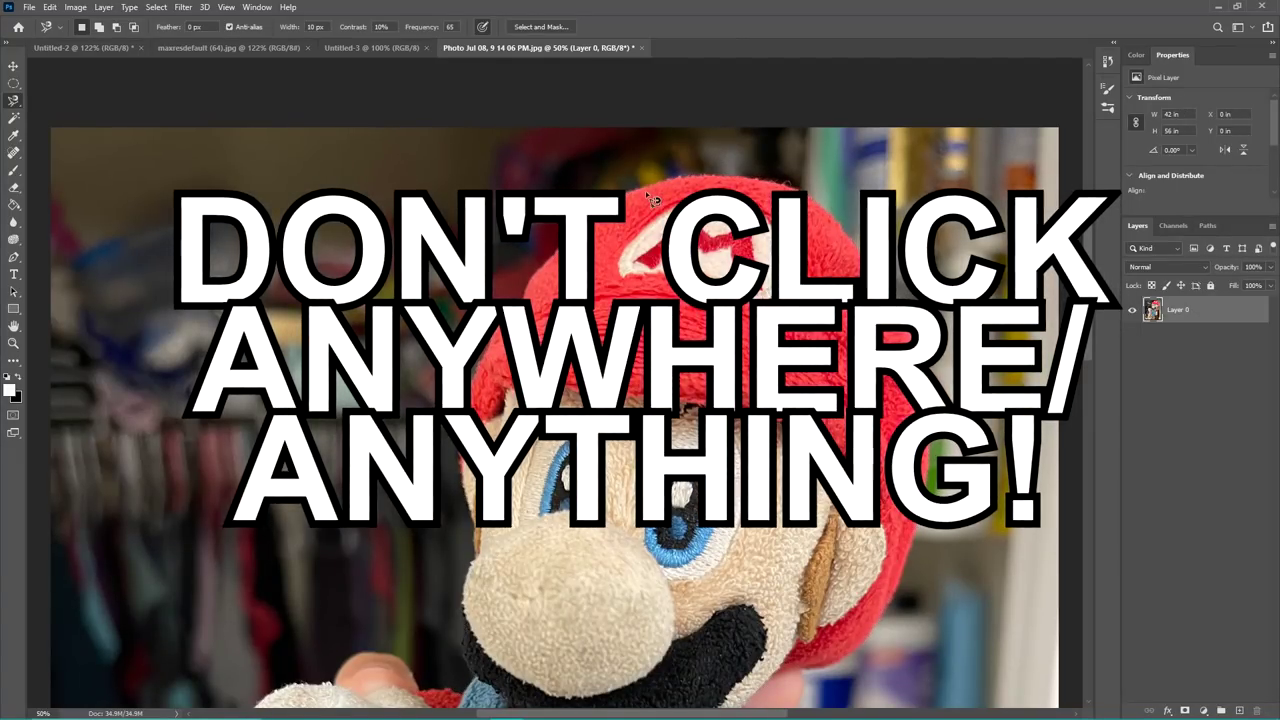
left_click(746, 330)
key("ctrl+z")
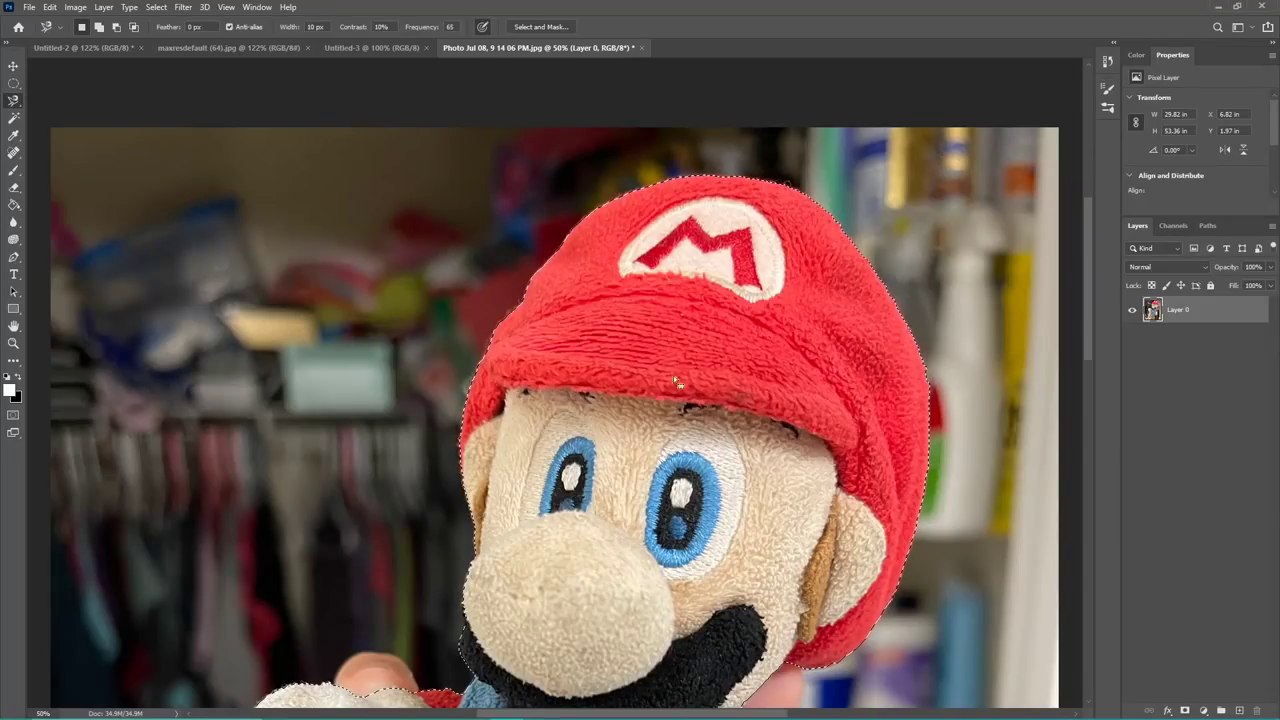
Copy the selected plush and paste it in place as a new layer above the original photo.
scroll(782, 335, "down", 1)
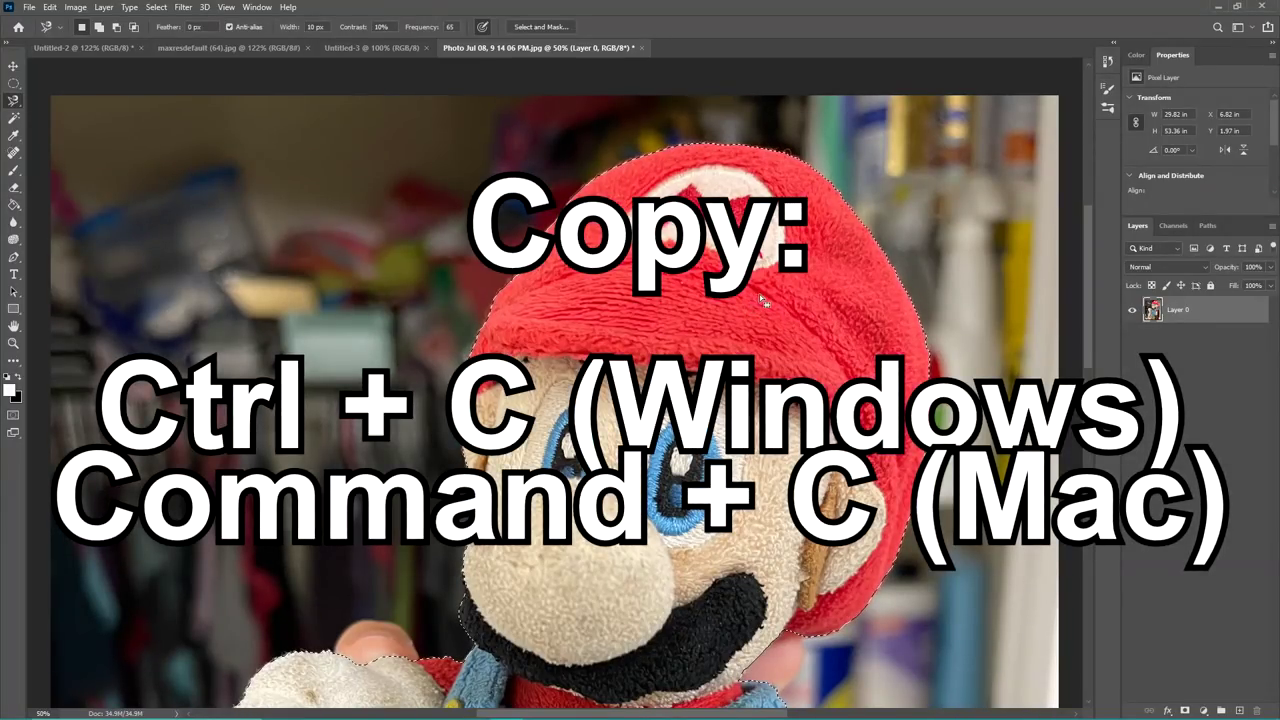
left_click(49, 7)
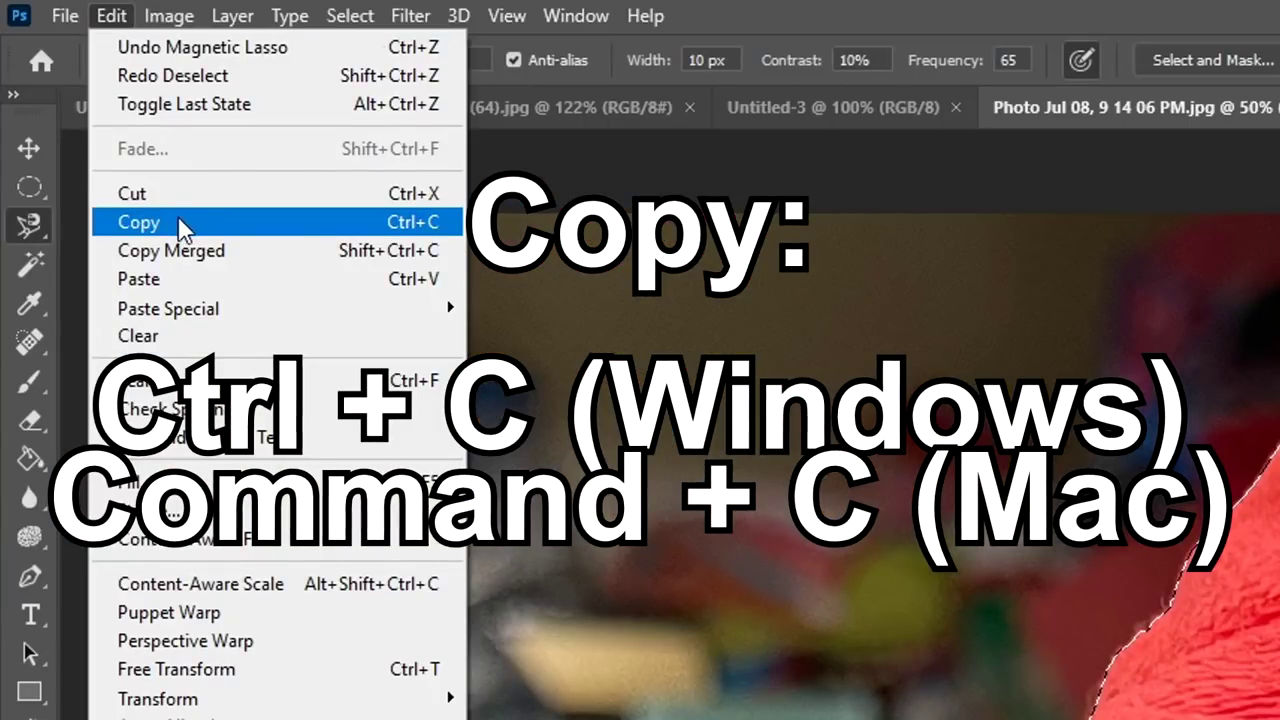
left_click(172, 222)
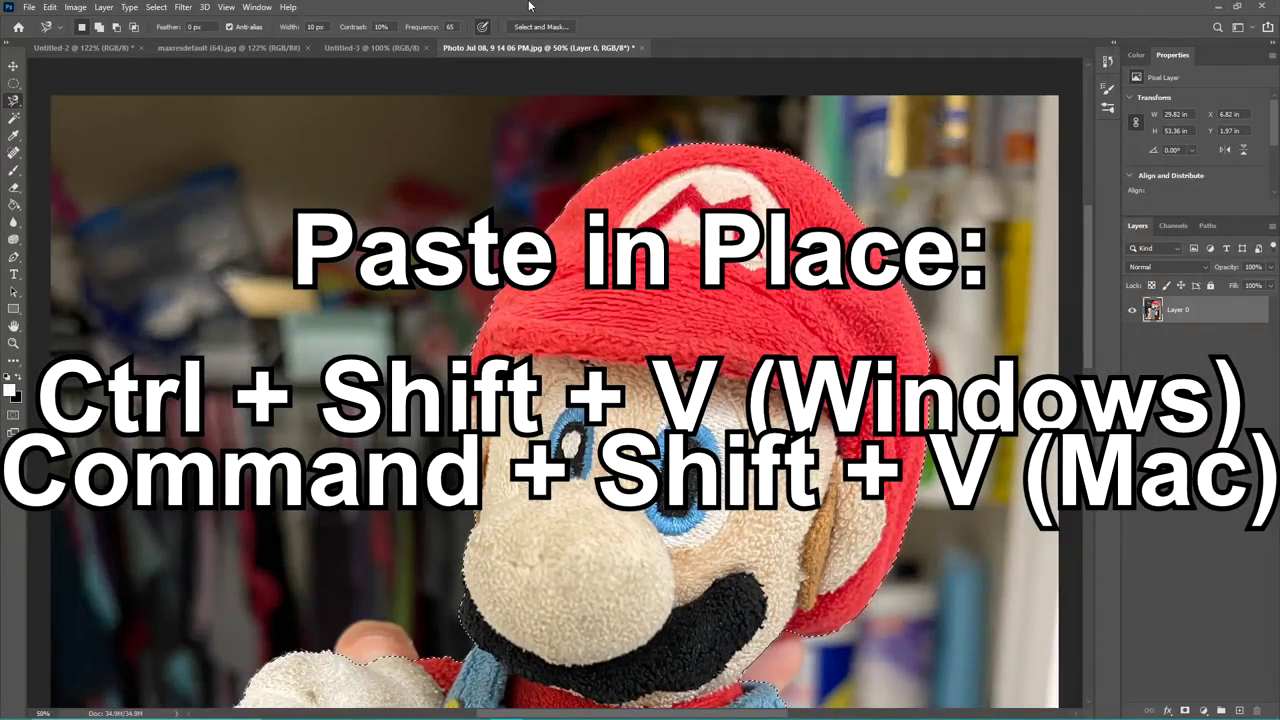
left_click(49, 7)
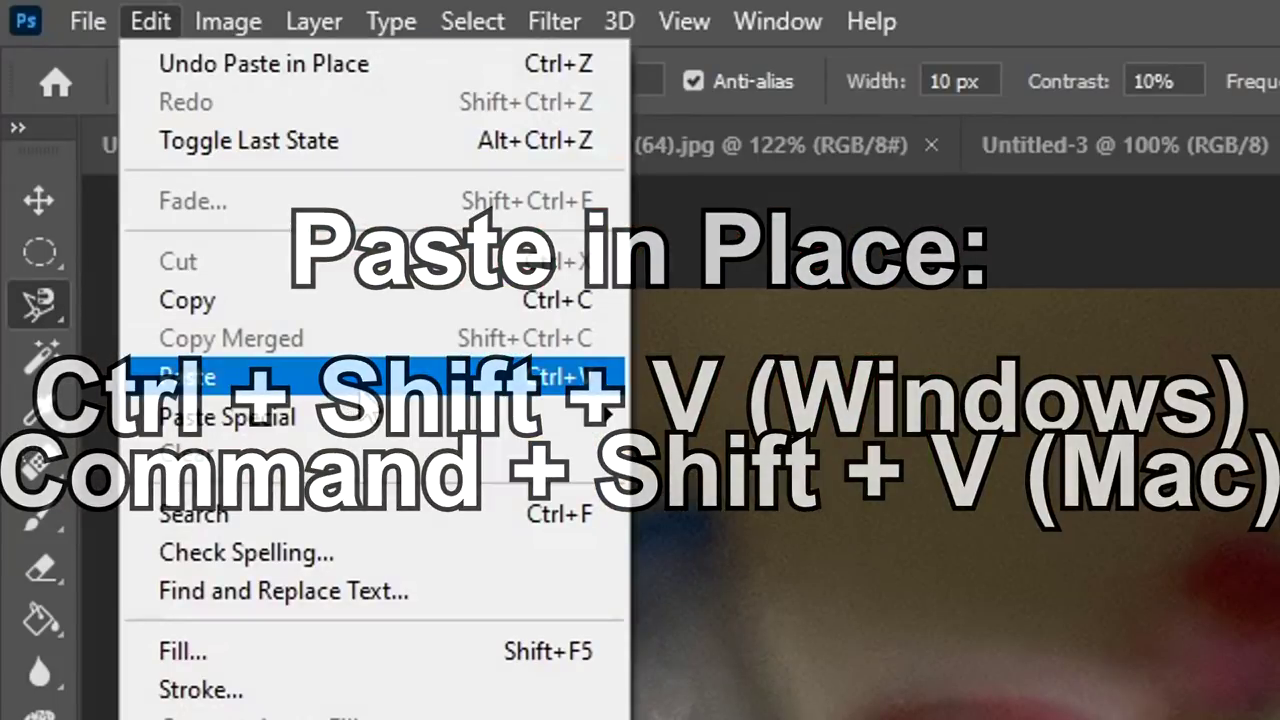
mouse_move(381, 412)
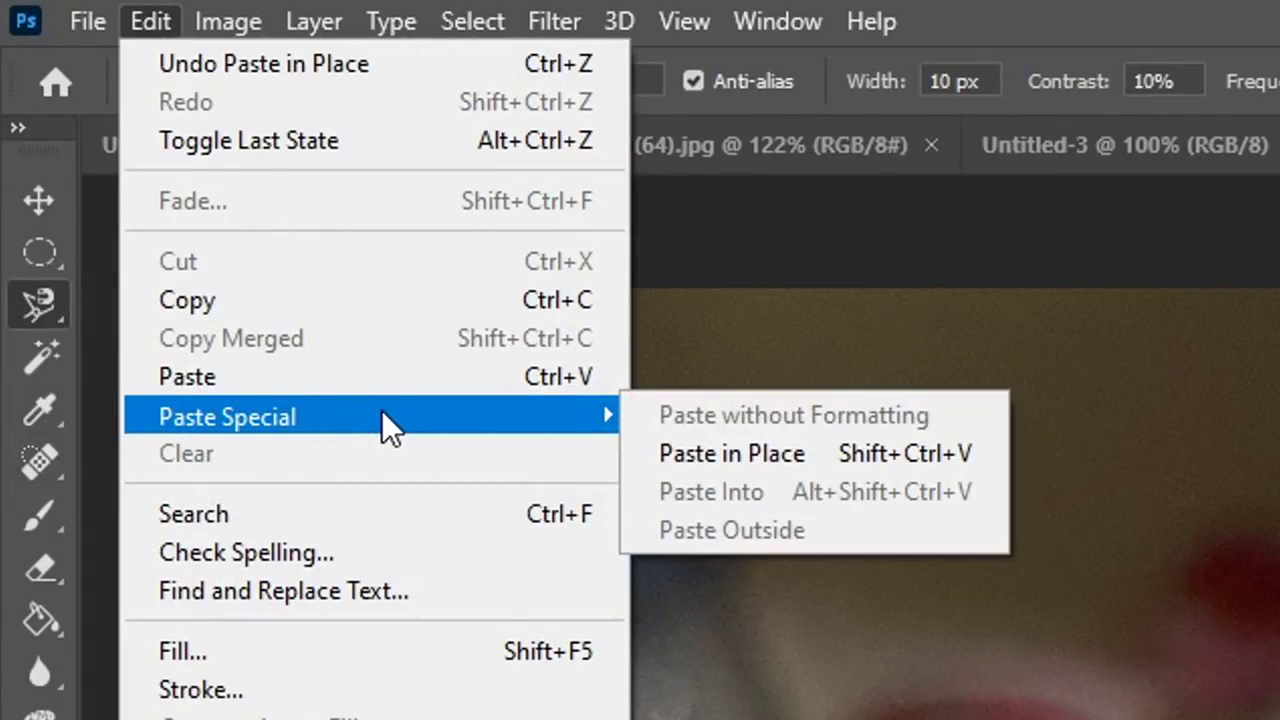
left_click(777, 450)
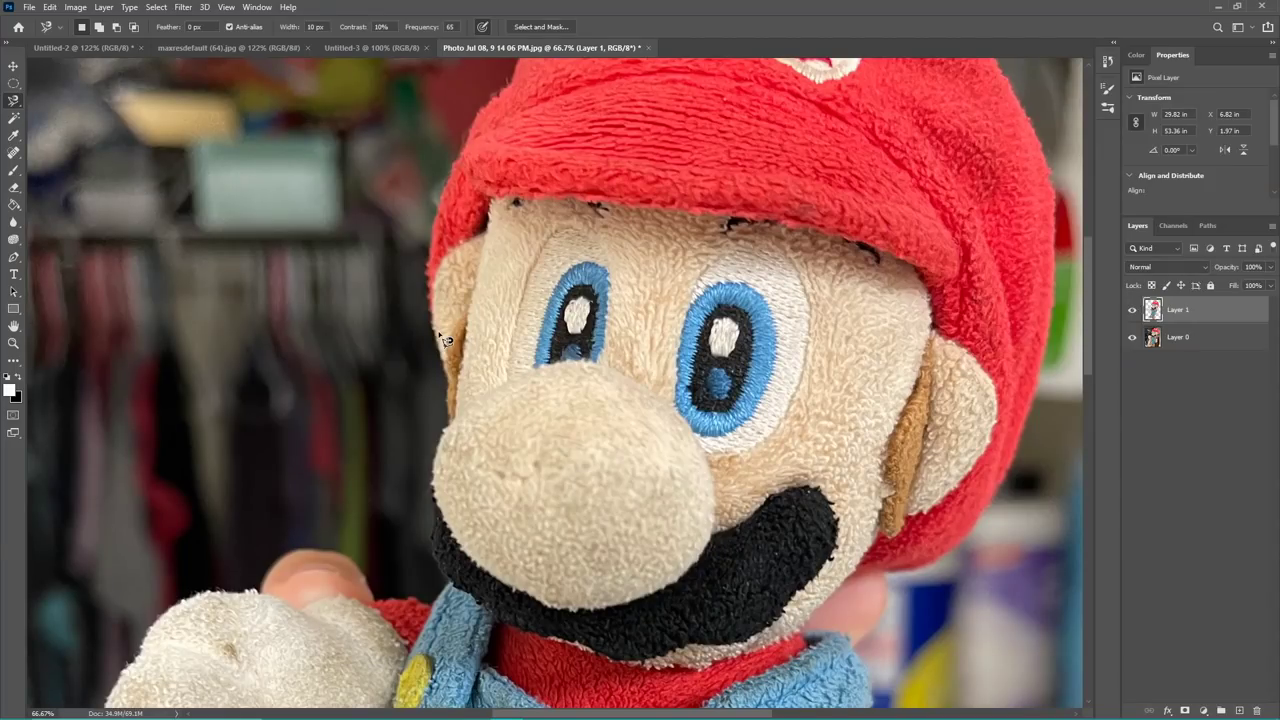
Fit the whole photo on screen and deselect all layers with the Move tool.
key("ctrl+0")
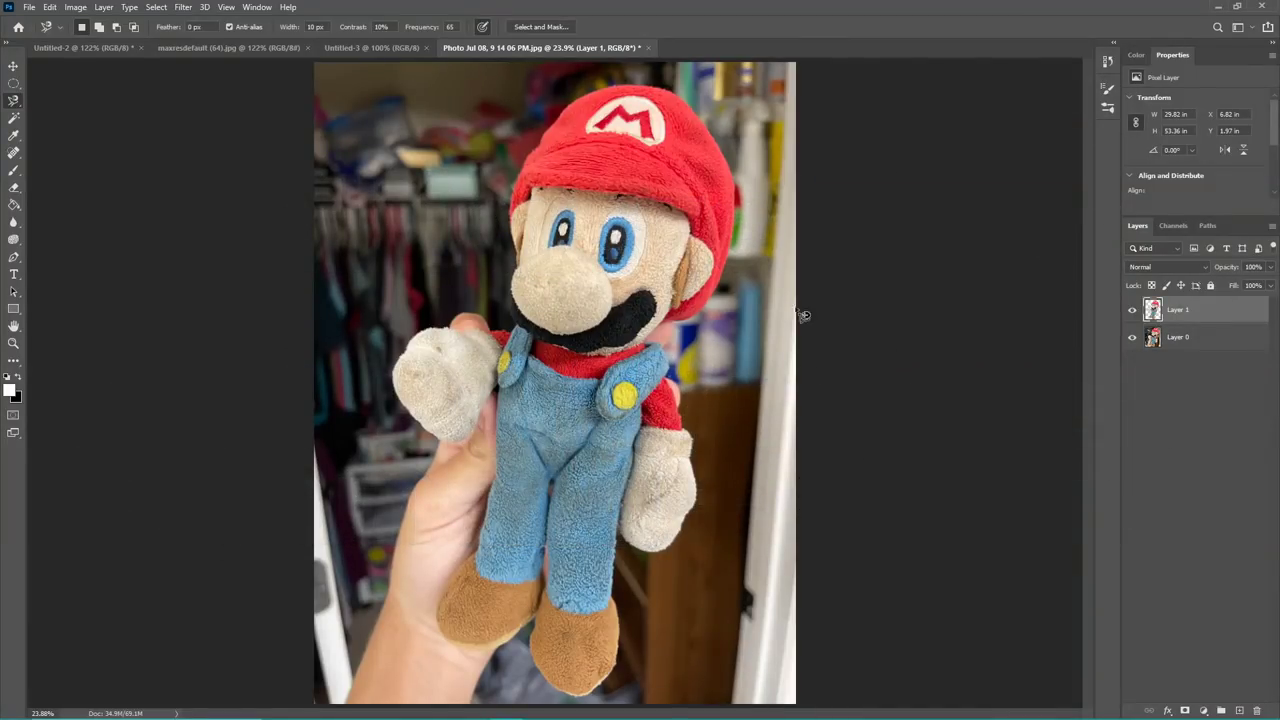
key("v")
left_click(987, 351)
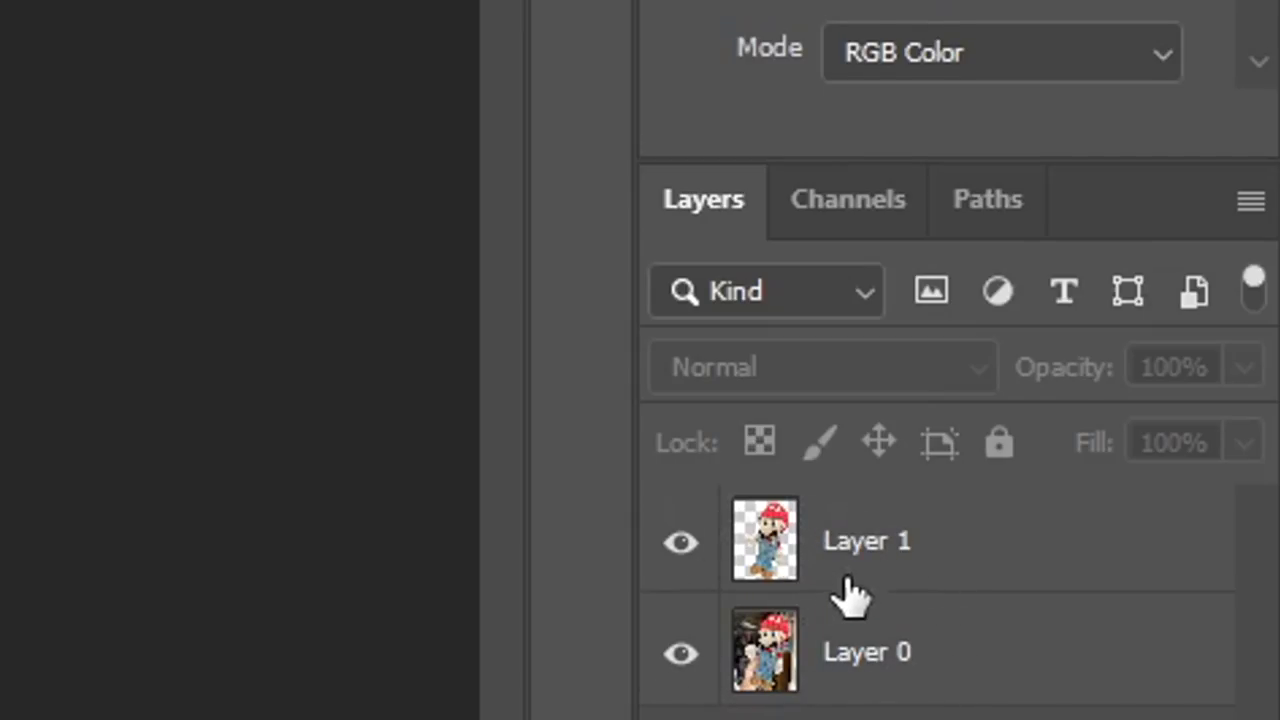
Hide the original photo layer and delete the leftover background between the plush's legs using the Polygonal Lasso.
left_click(681, 658)
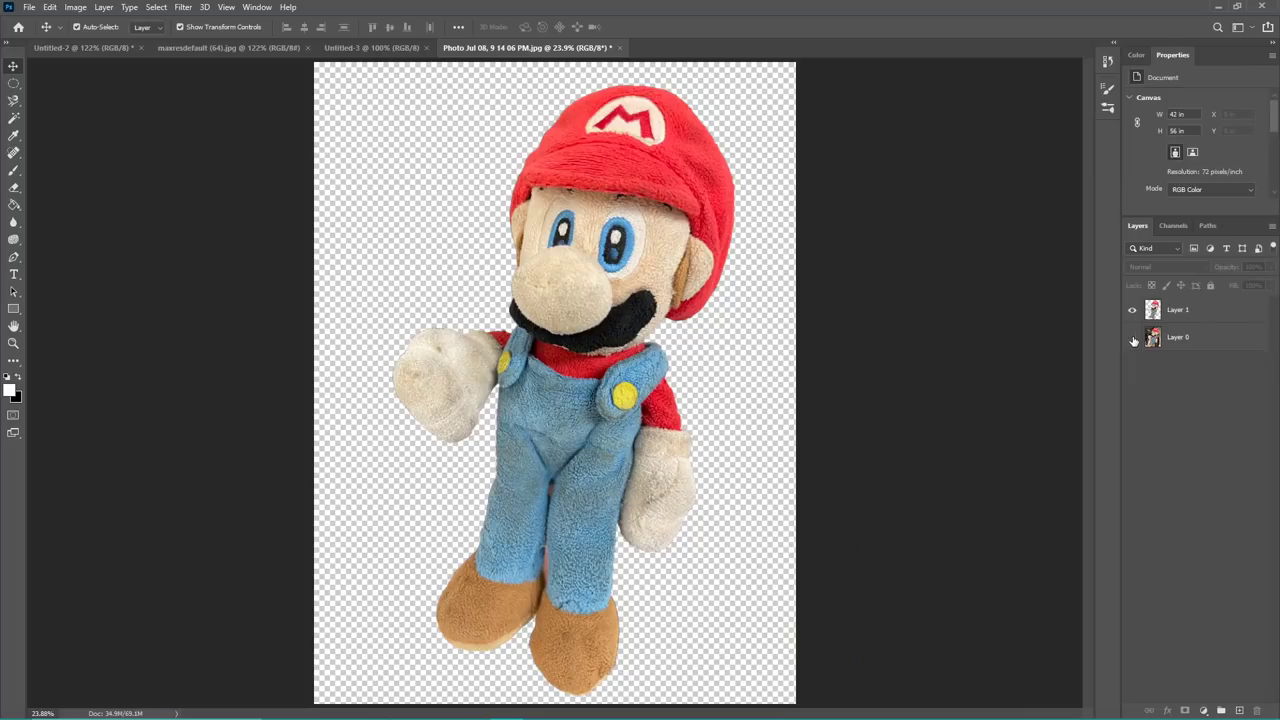
left_click(601, 437)
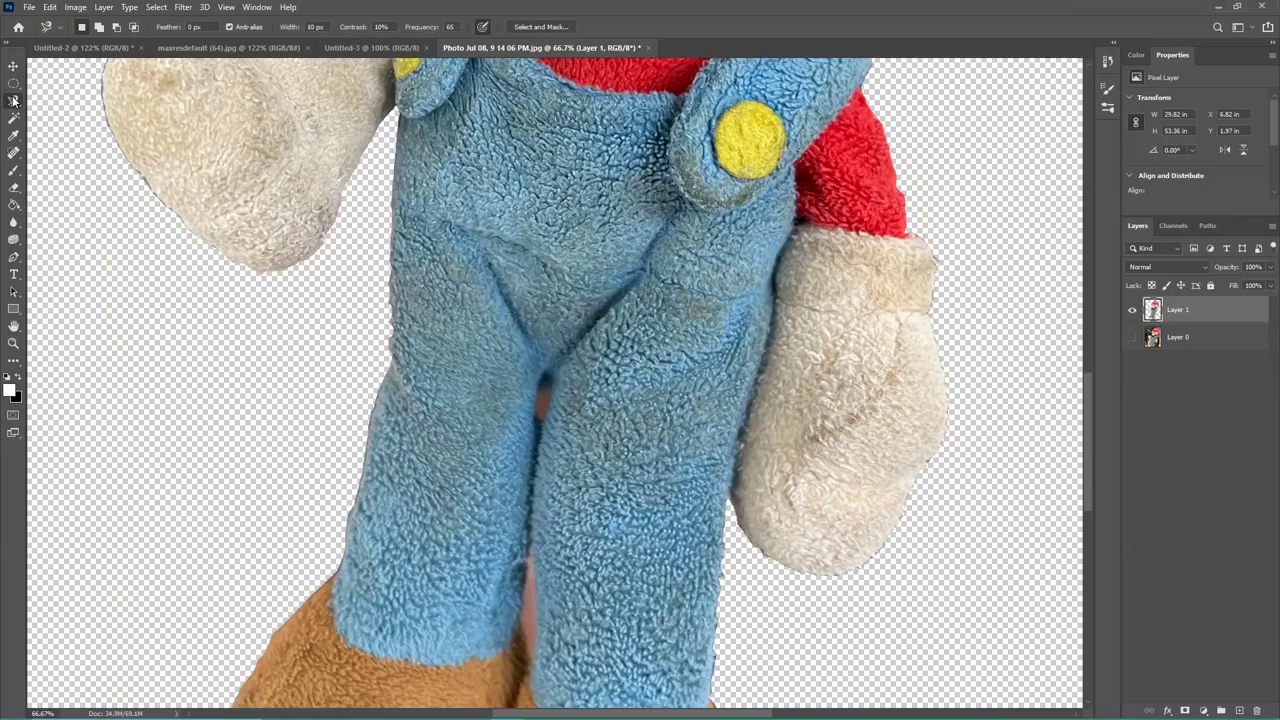
right_click(16, 102)
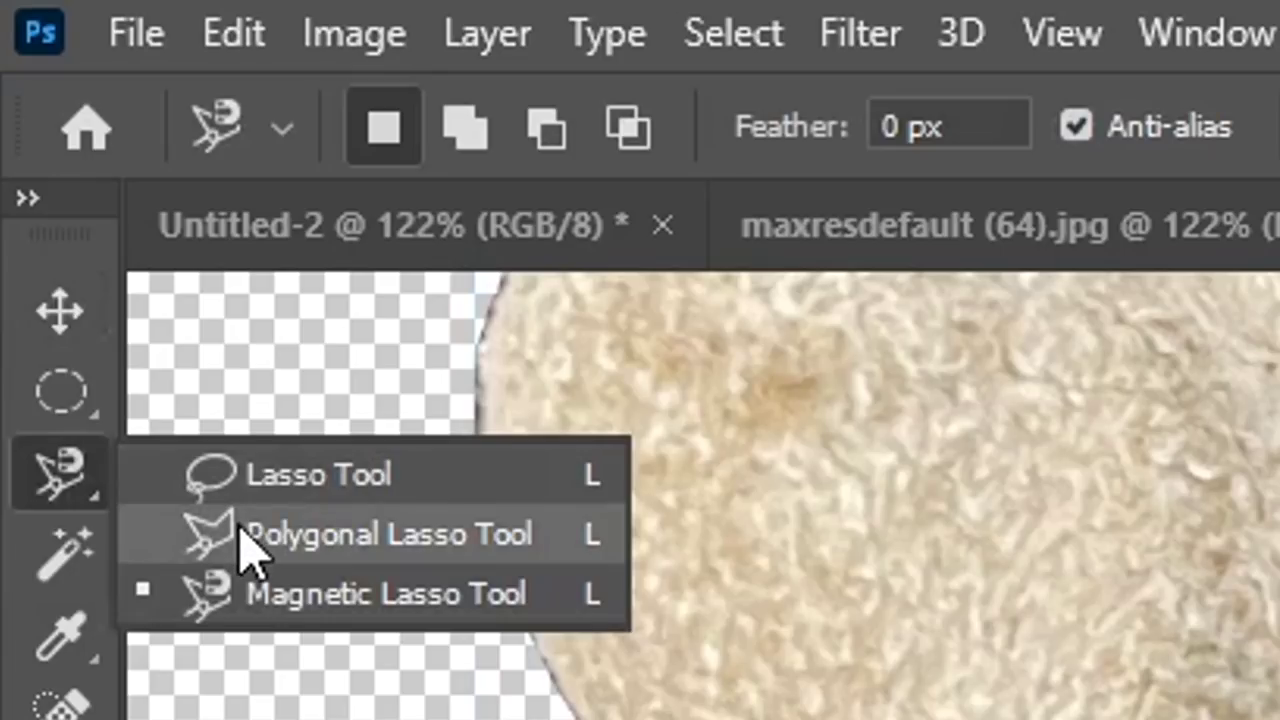
left_click(247, 550)
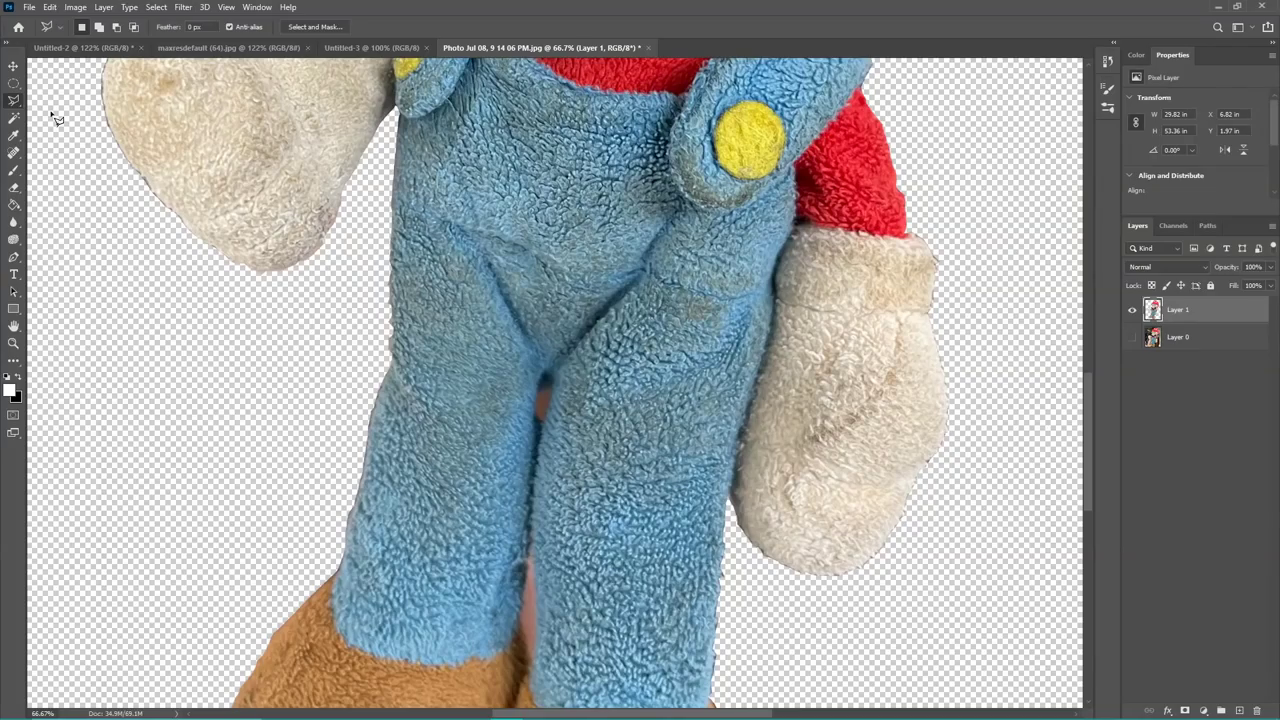
scroll(597, 543, "down", 2)
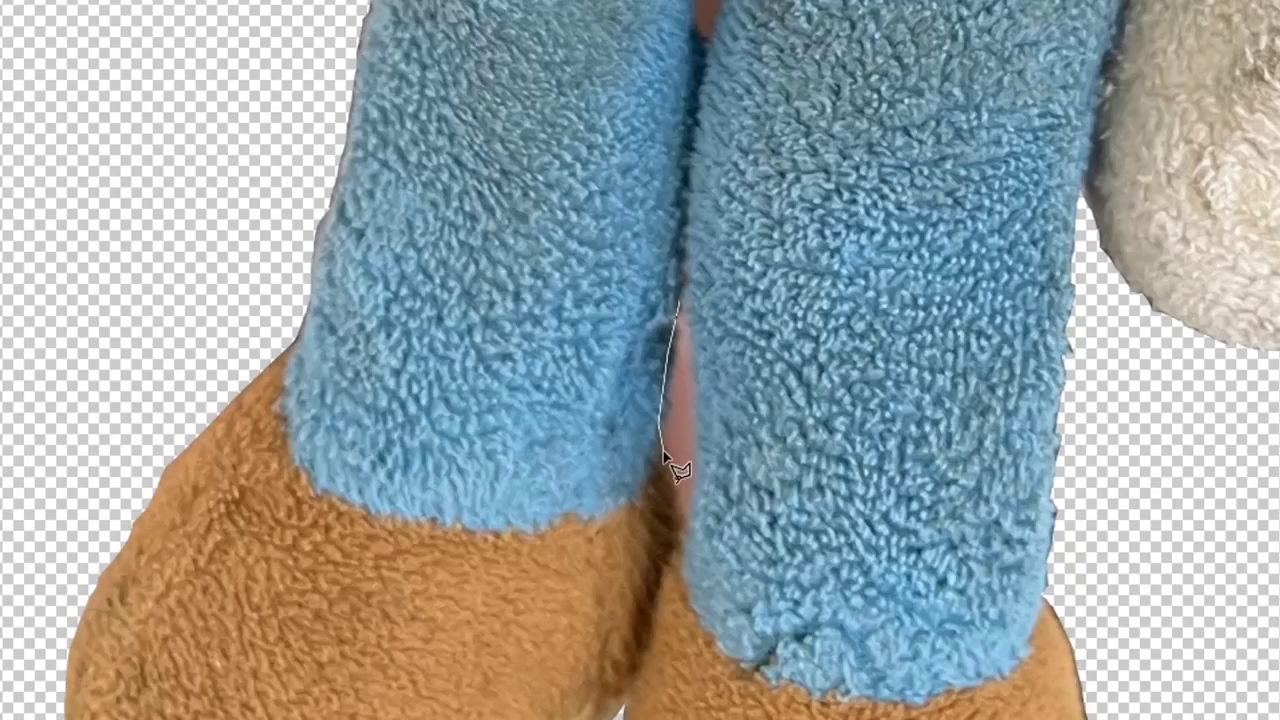
left_click(530, 600)
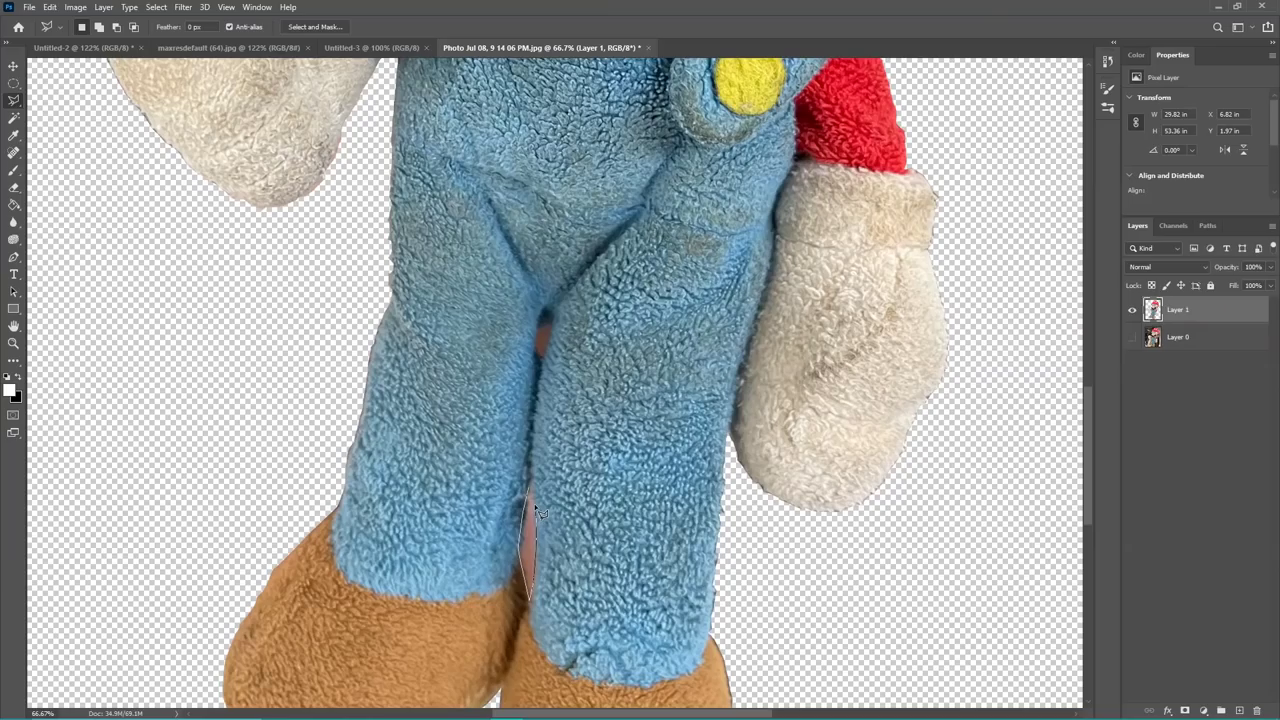
left_click(533, 492)
key("Delete")
key("ctrl+d")
key("ctrl+0")
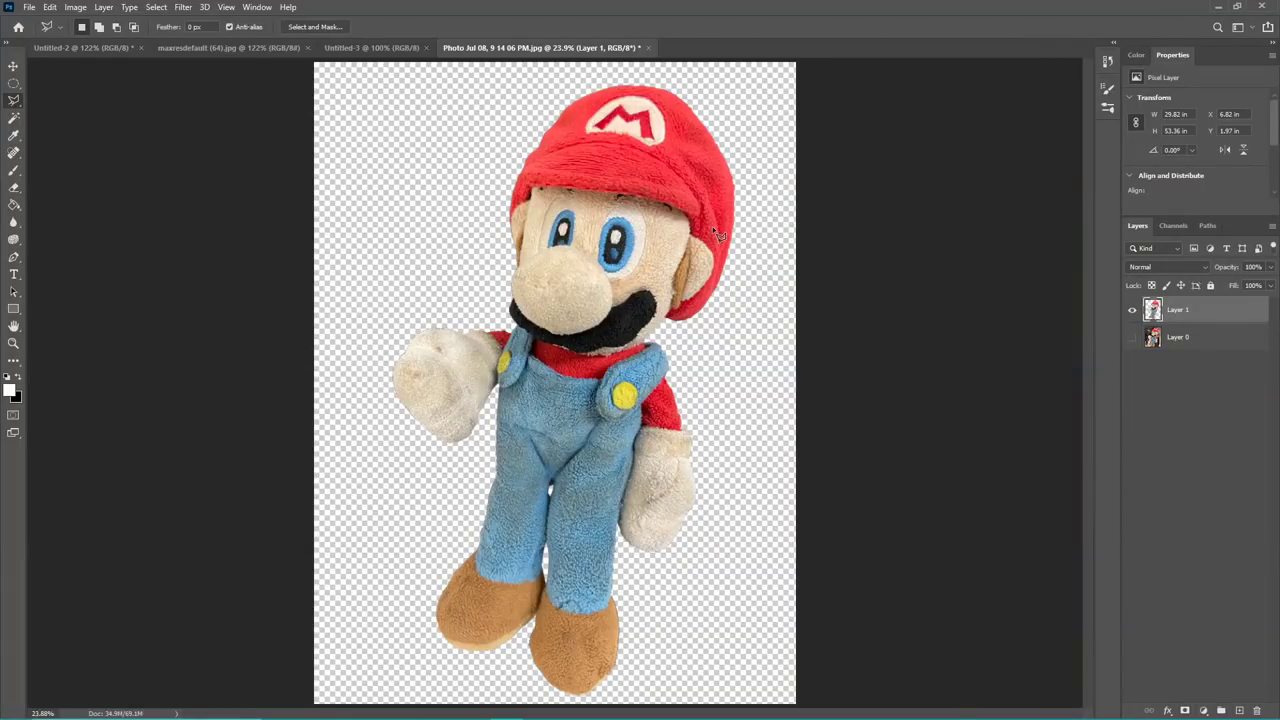
Apply Auto Tone and Auto Color to the plush cutout layer.
key("v")
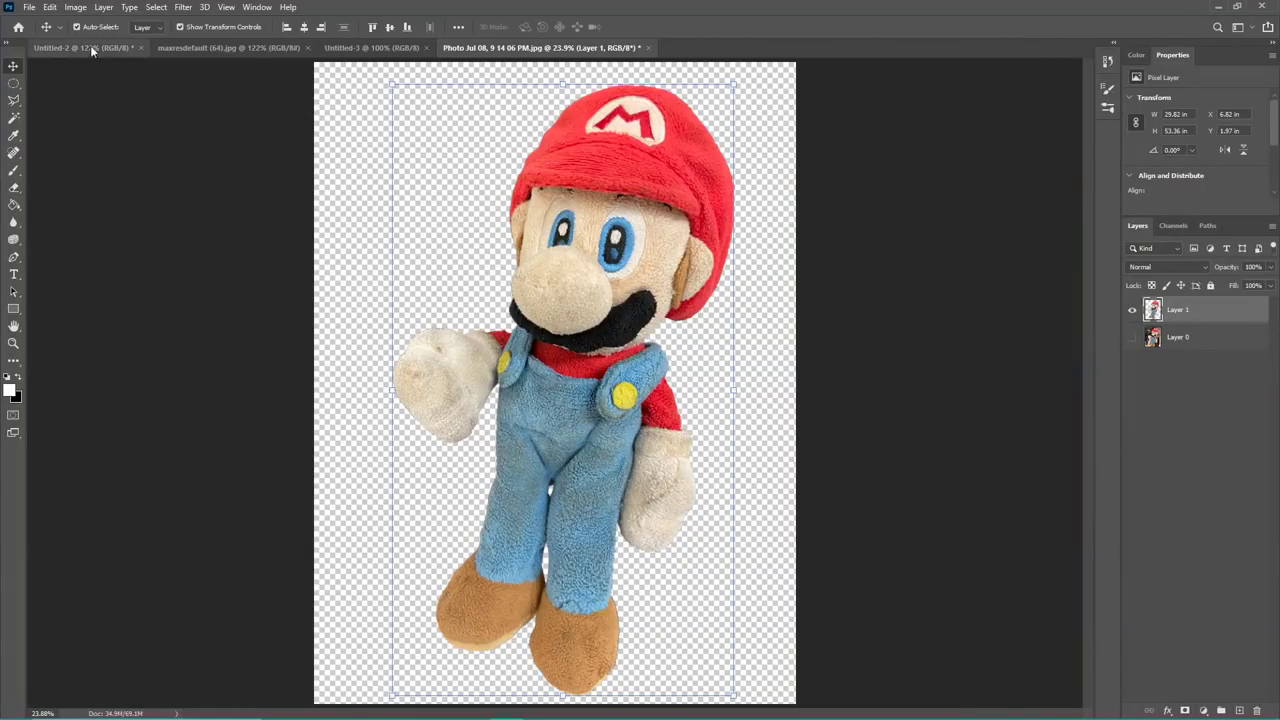
left_click(74, 7)
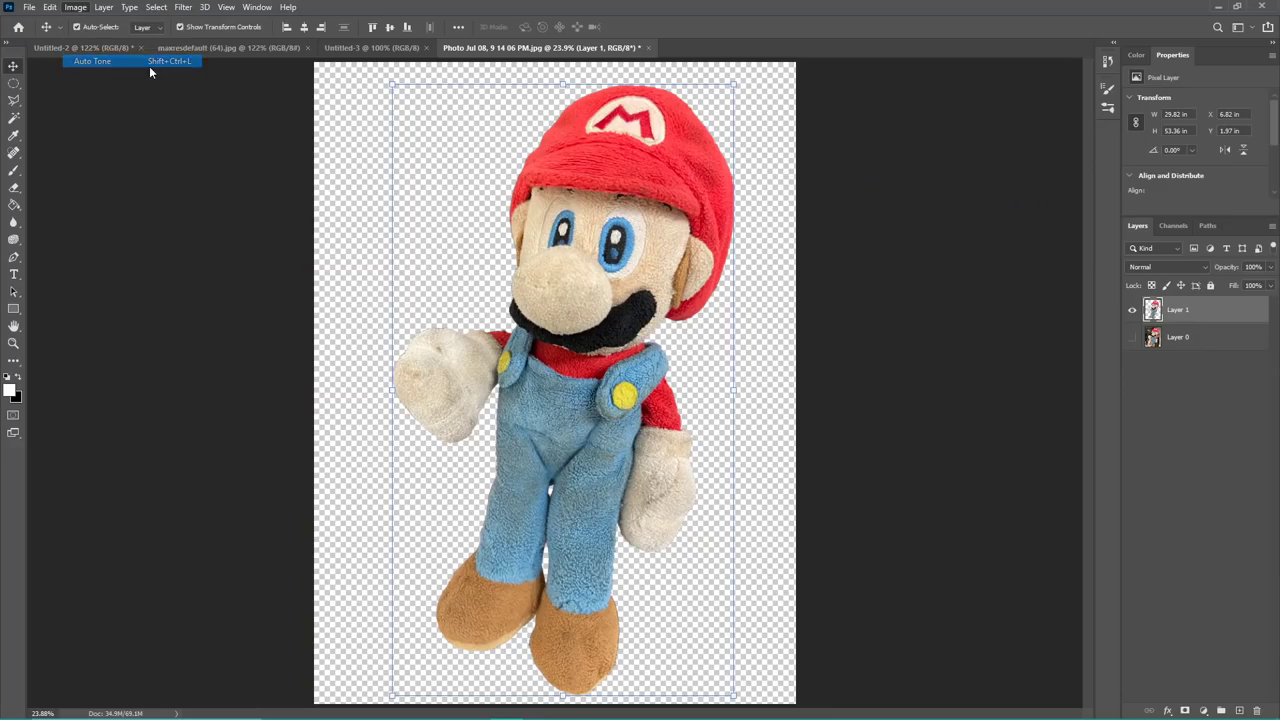
left_click(618, 288)
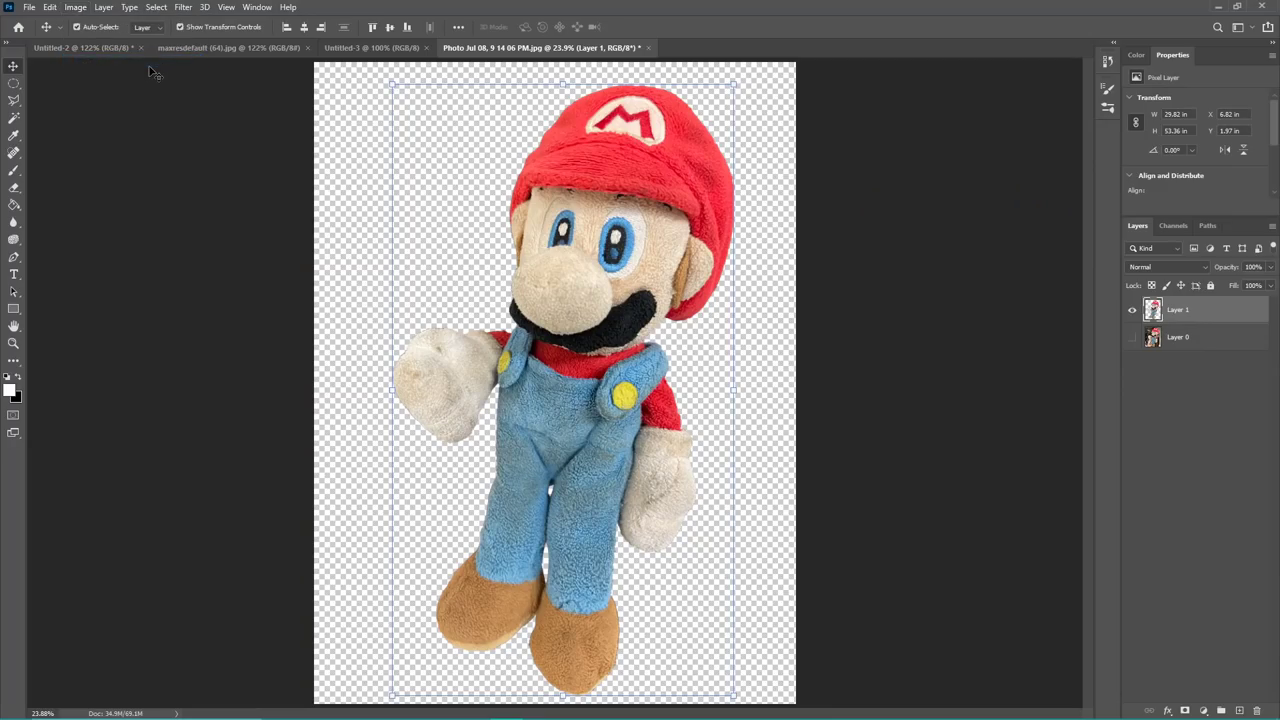
left_click(75, 7)
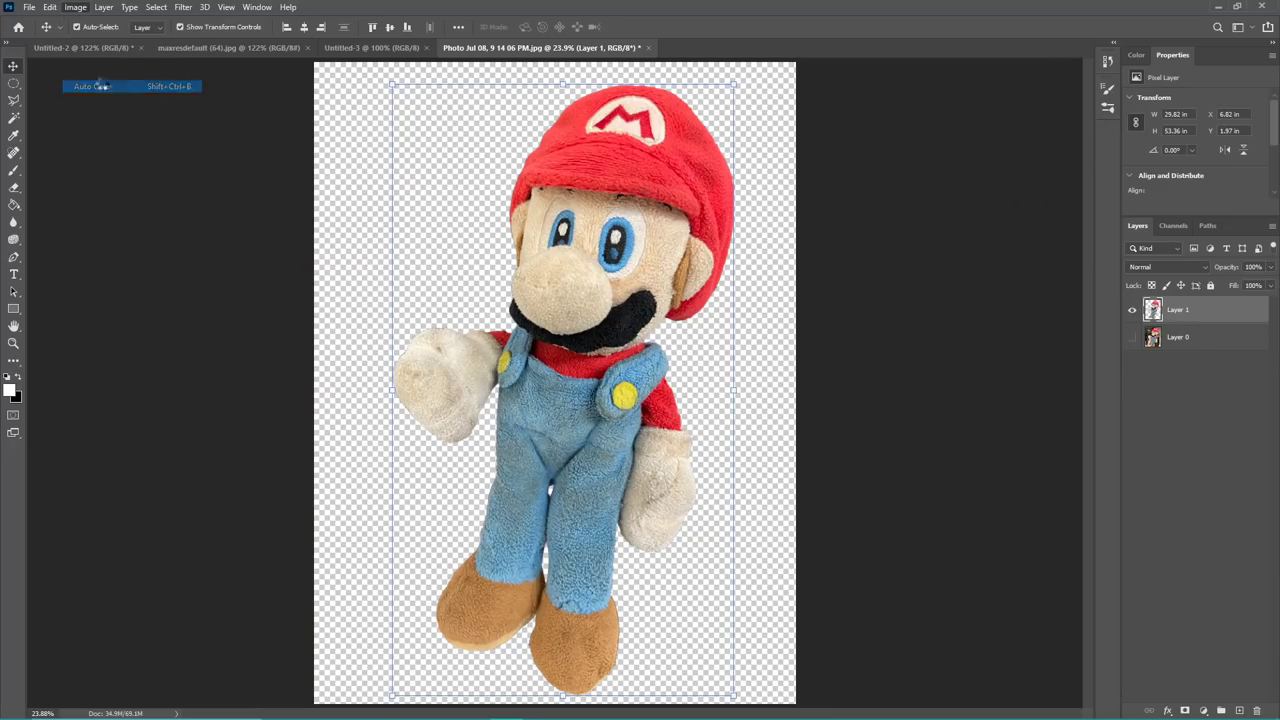
left_click(101, 88)
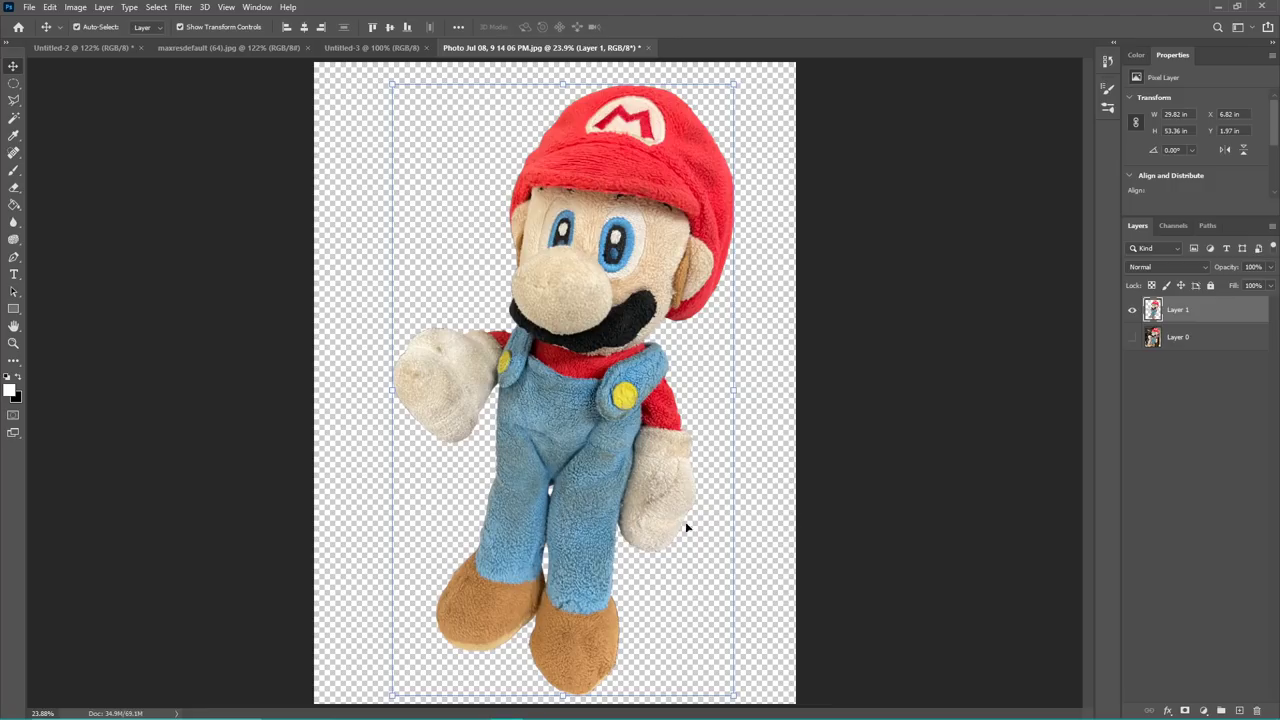
Retouch the blemishes along the overalls' leg hem above the shoe with the Content-Aware Spot Healing Brush.
key("j")
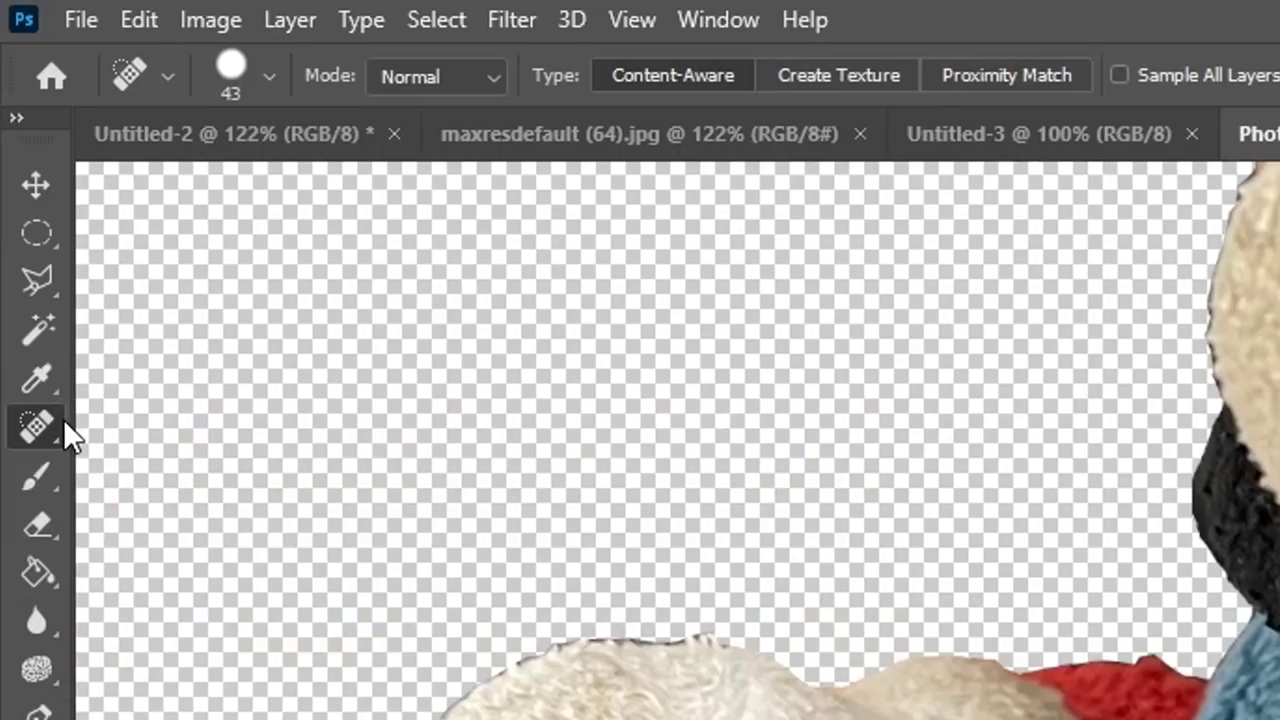
right_click(20, 153)
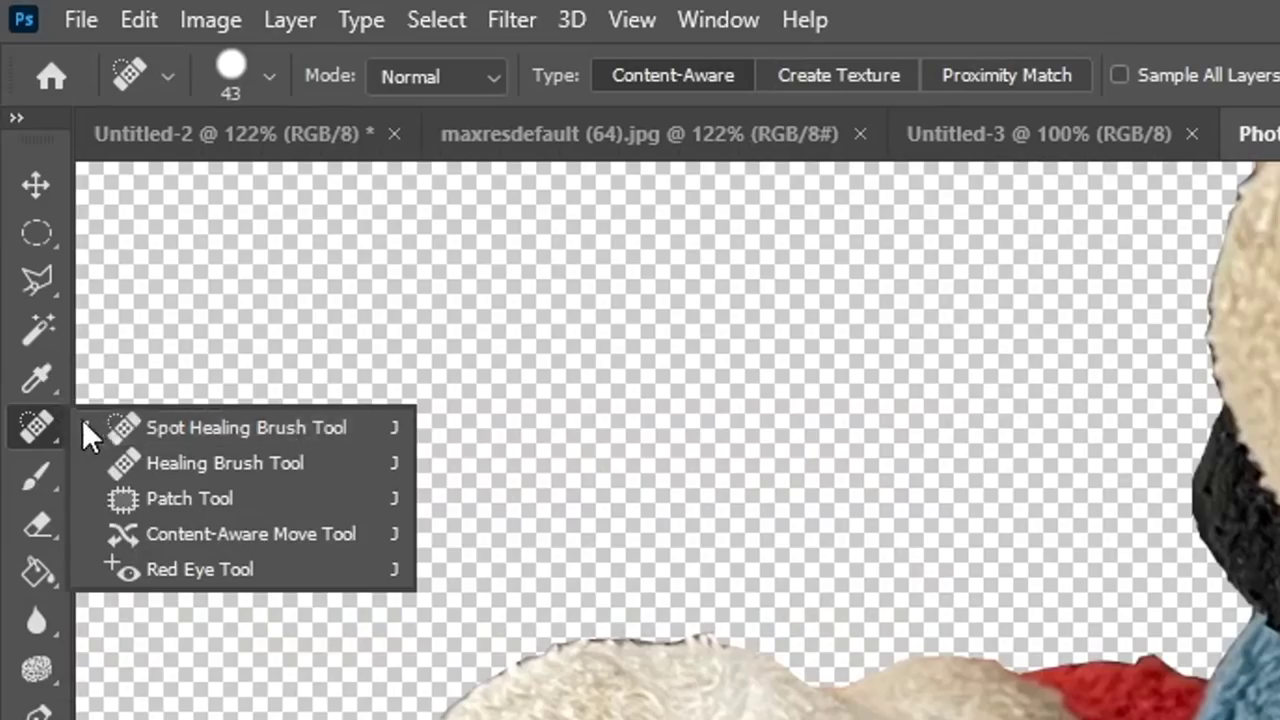
left_click(181, 432)
left_click_drag(223, 286, 250, 306)
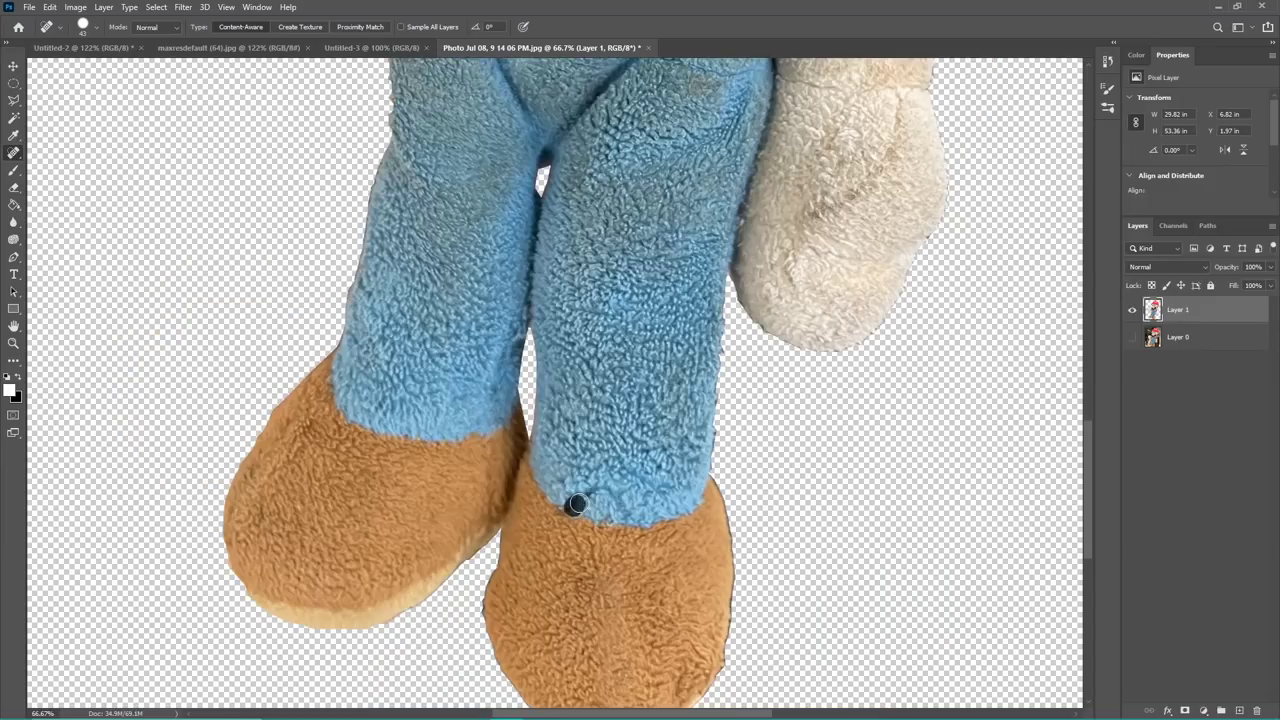
left_click_drag(571, 509, 627, 512)
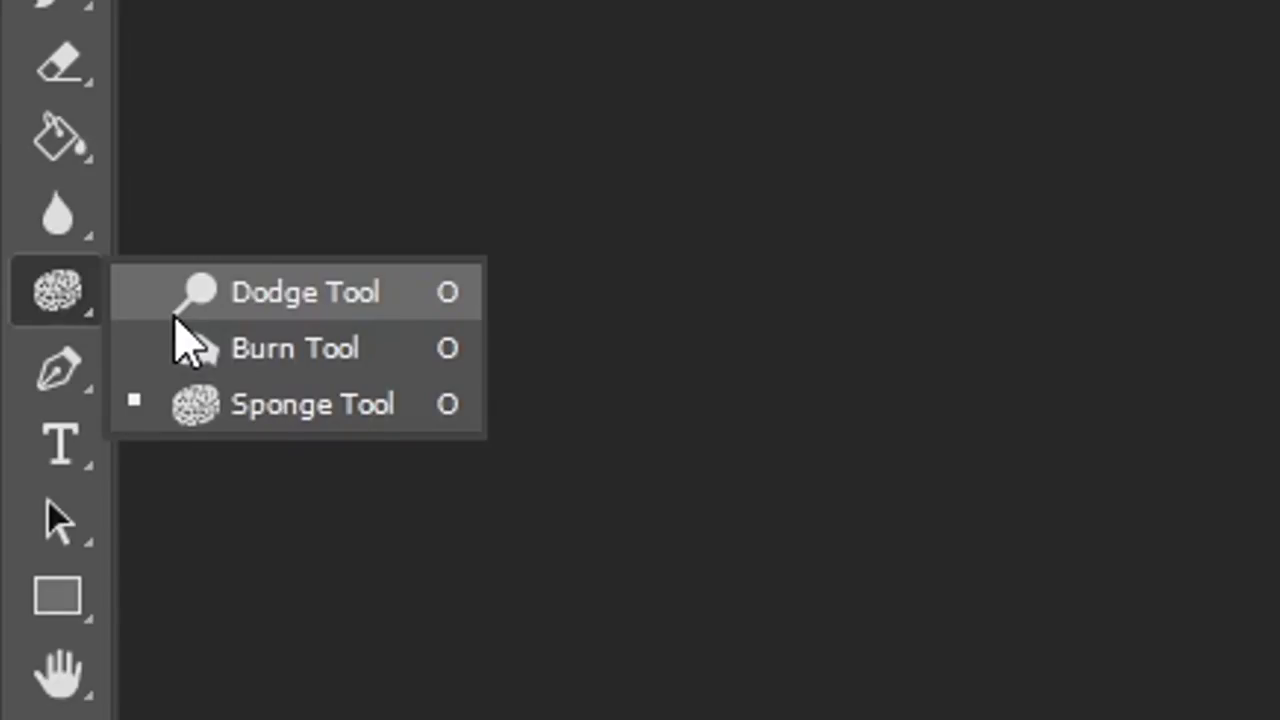
Brighten the plush's head, cap, legs and shoe with the Dodge tool on Midtones at 26% exposure.
left_click(185, 302)
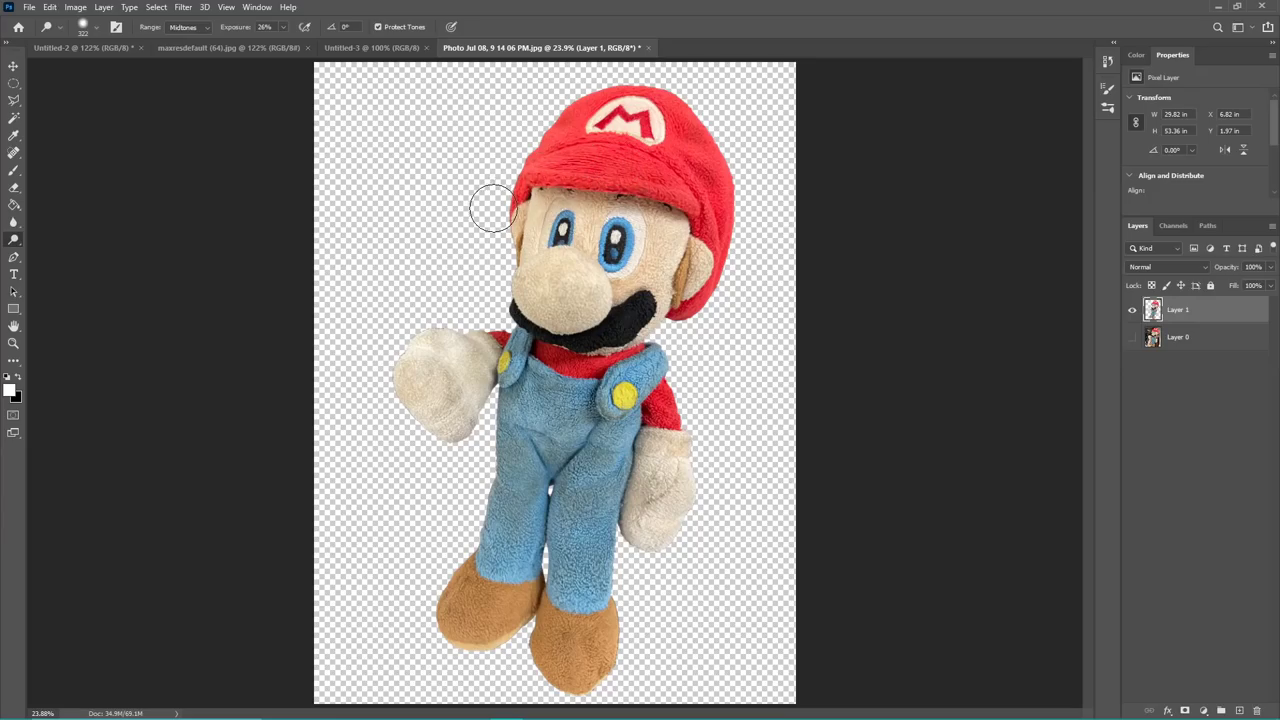
left_click_drag(489, 209, 657, 178)
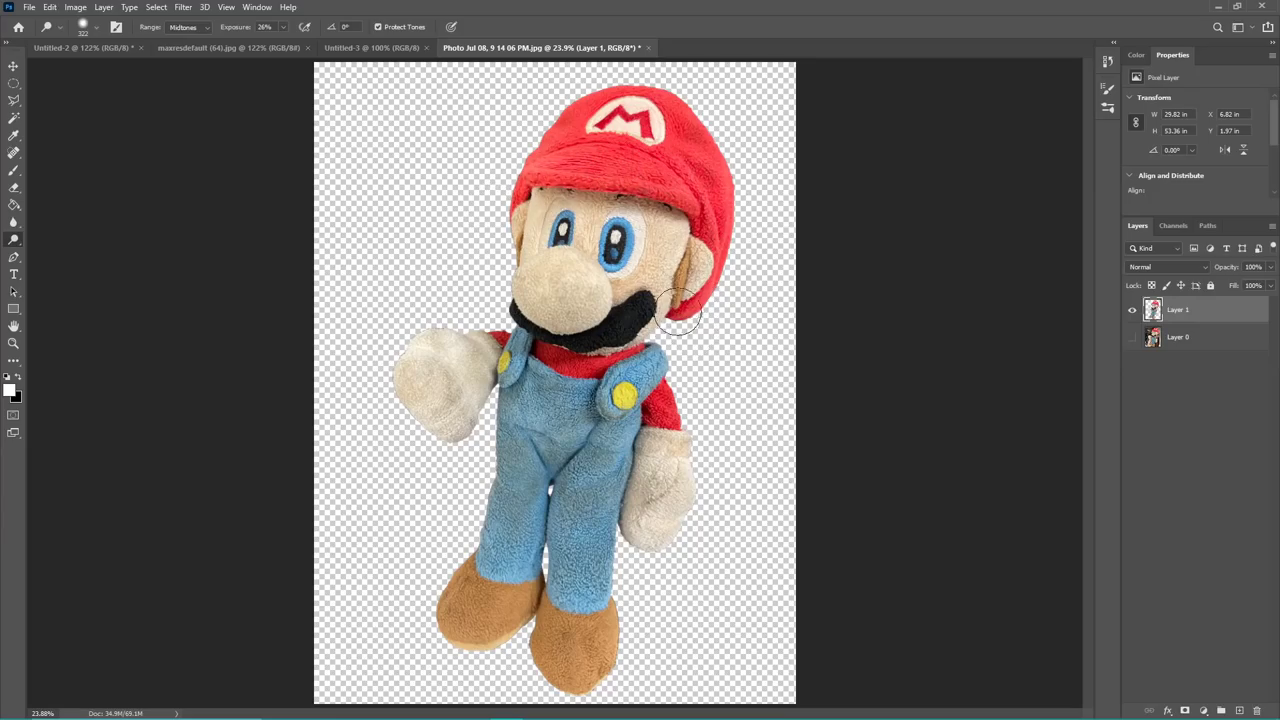
left_click_drag(676, 312, 708, 198)
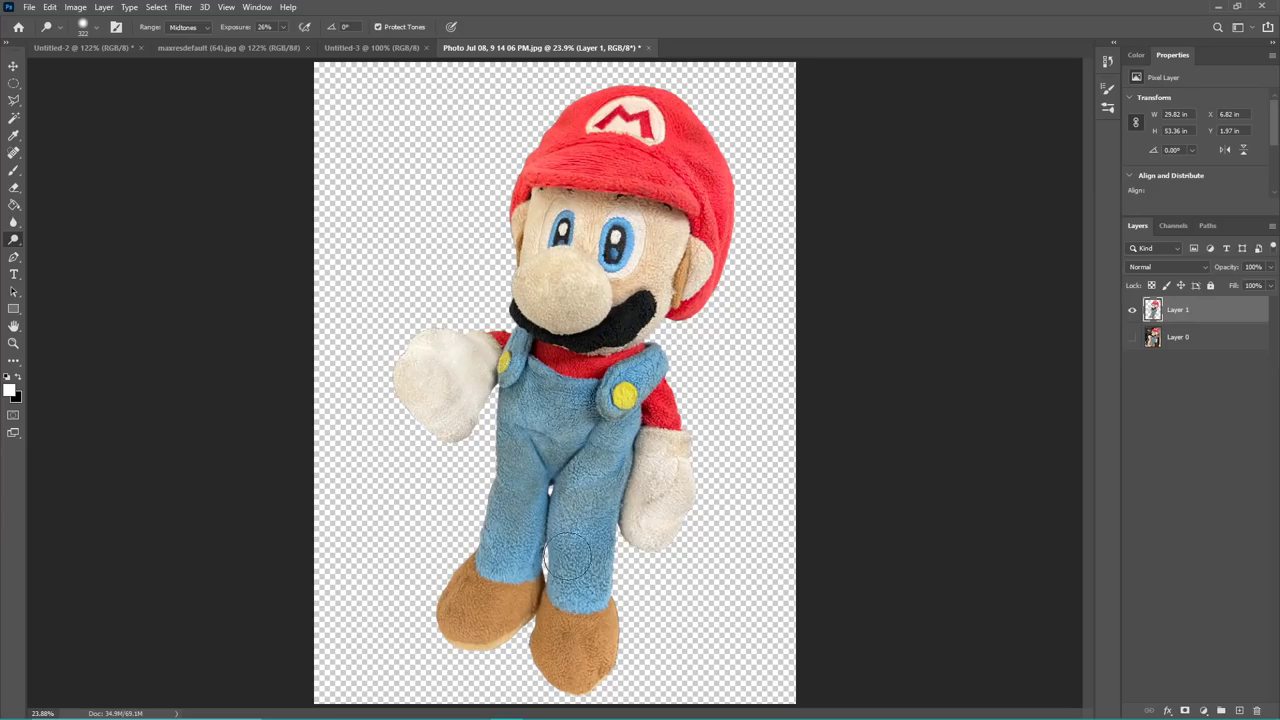
mouse_move(568, 556)
left_mouse_down()
mouse_move(567, 581)
mouse_move(594, 497)
mouse_move(536, 560)
mouse_move(512, 463)
mouse_move(530, 480)
mouse_move(545, 420)
mouse_move(565, 460)
mouse_move(473, 580)
mouse_move(495, 625)
mouse_move(560, 630)
mouse_move(600, 670)
left_mouse_up()
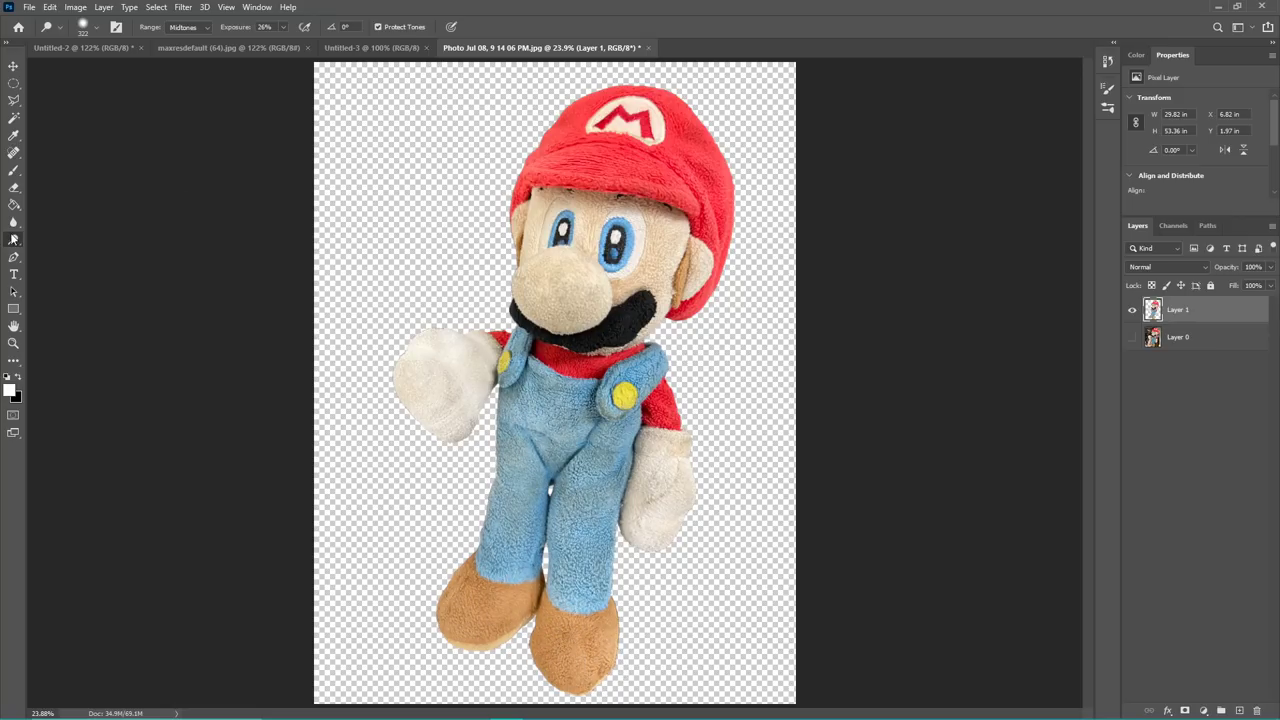
Intensify the colours of the overalls and shoes with the Sponge tool in Saturate mode at 26% flow.
right_click(15, 246)
left_click(64, 266)
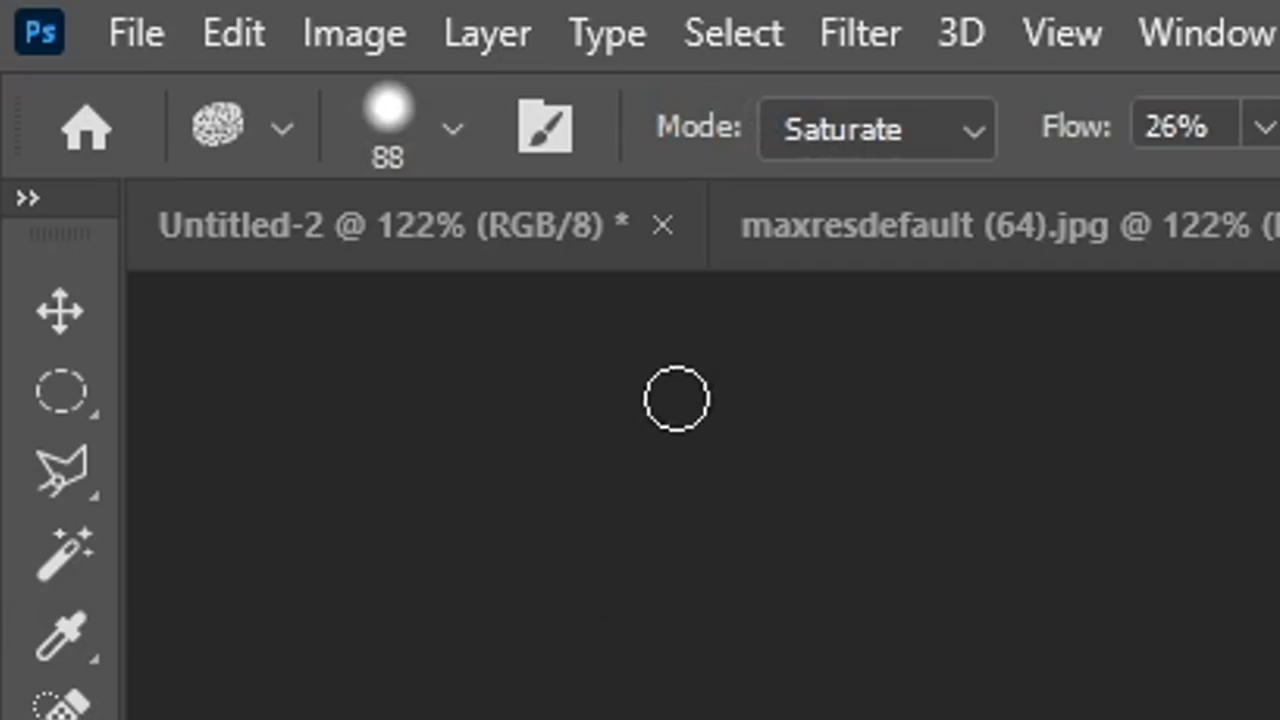
left_click(874, 128)
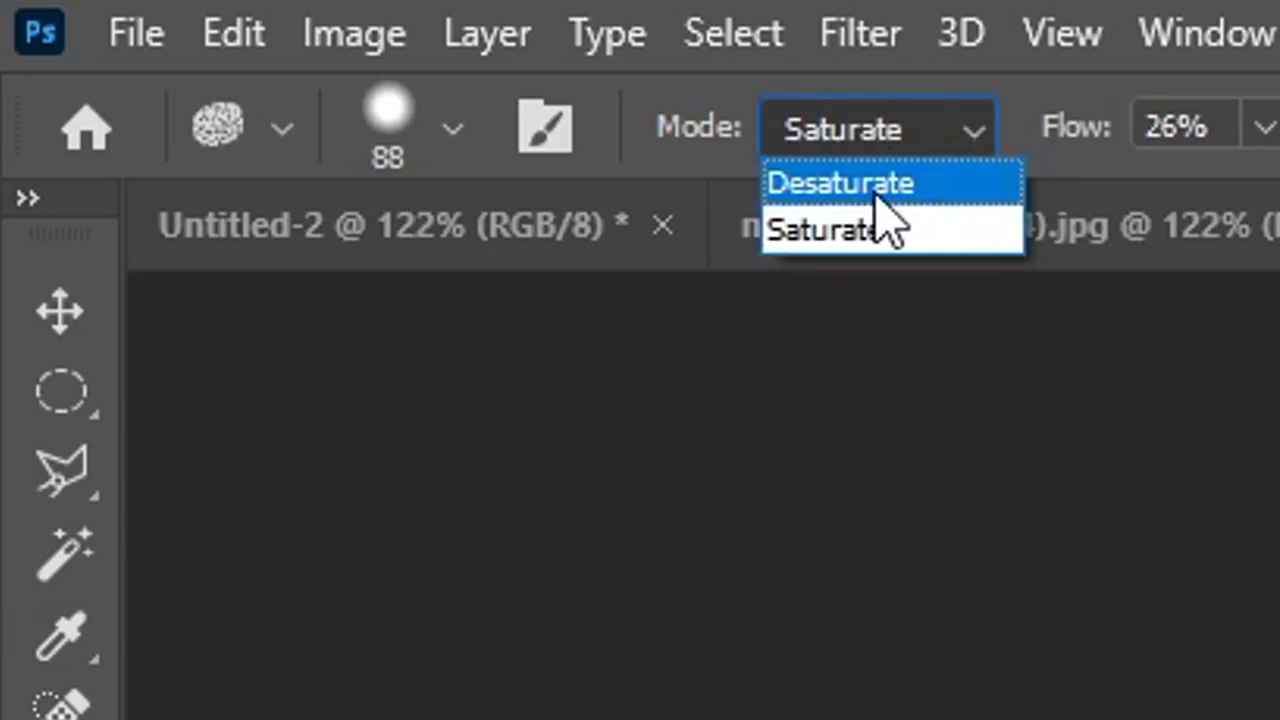
left_click(905, 231)
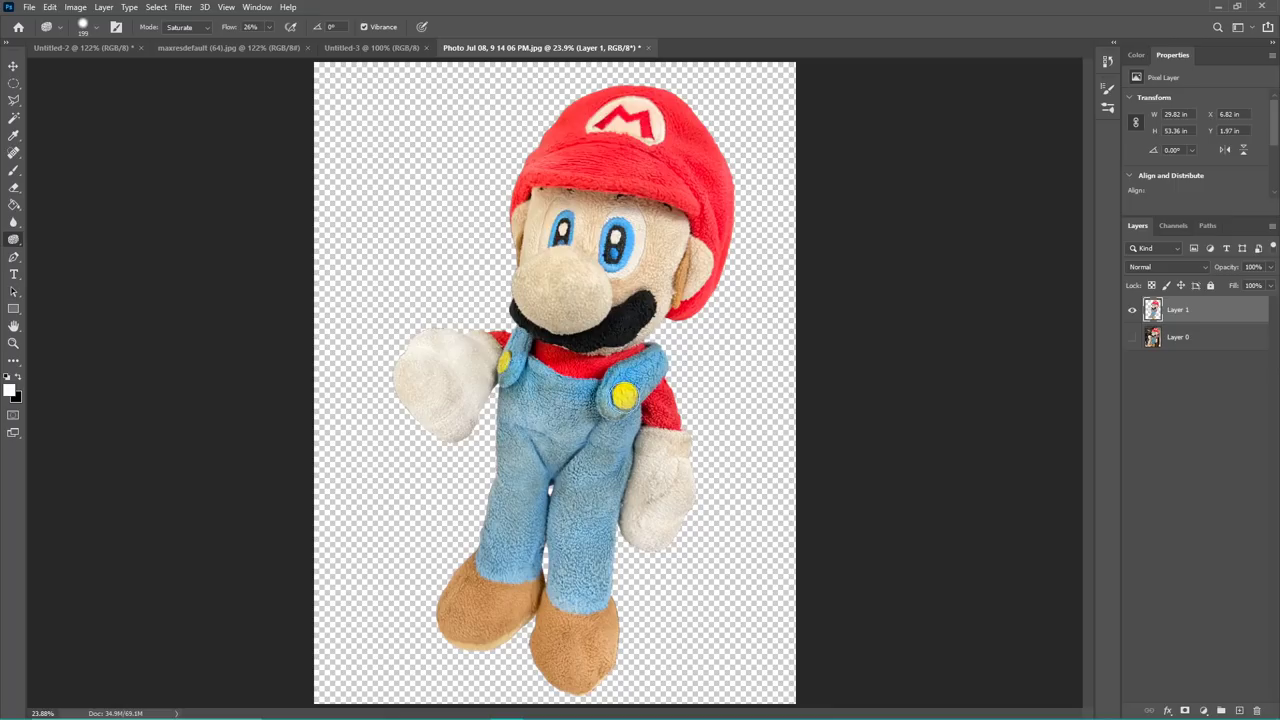
mouse_move(596, 452)
left_mouse_down()
mouse_move(580, 625)
mouse_move(600, 666)
left_mouse_up()
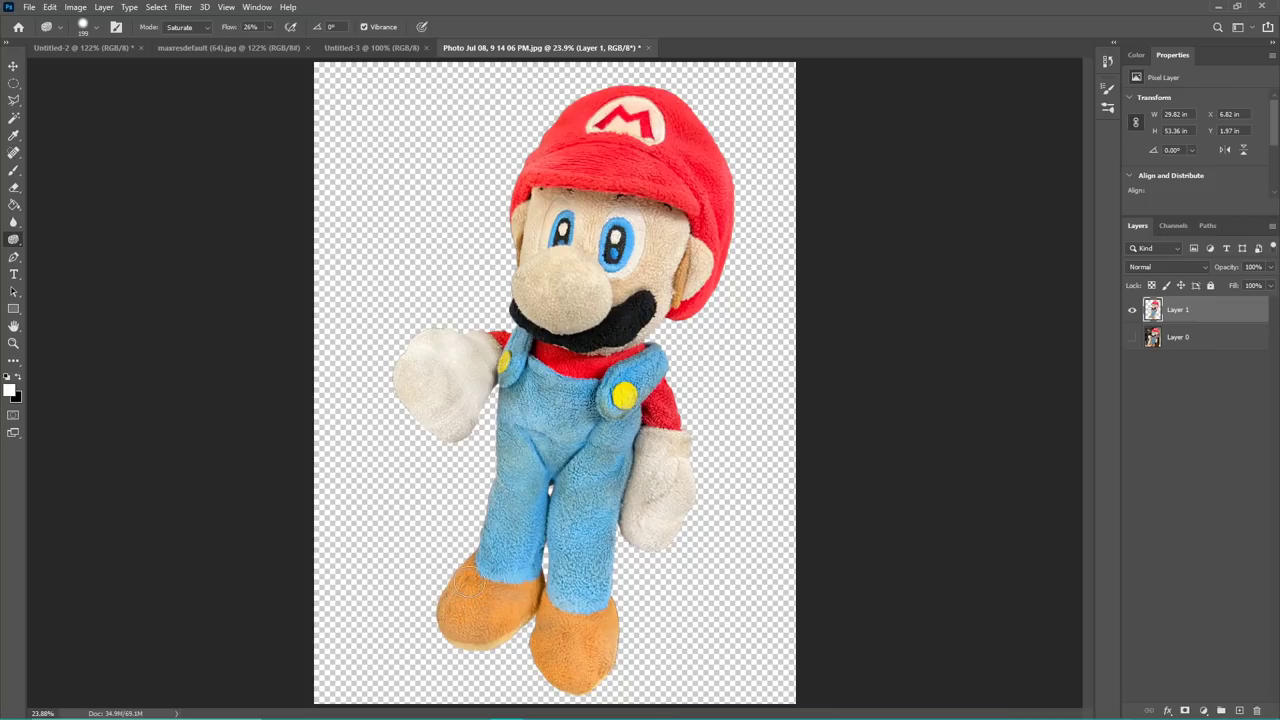
Select the transparent background around the plush with the Magic Wand and smooth the selection with a 45-pixel sample radius.
left_click(13, 66)
left_click(13, 118)
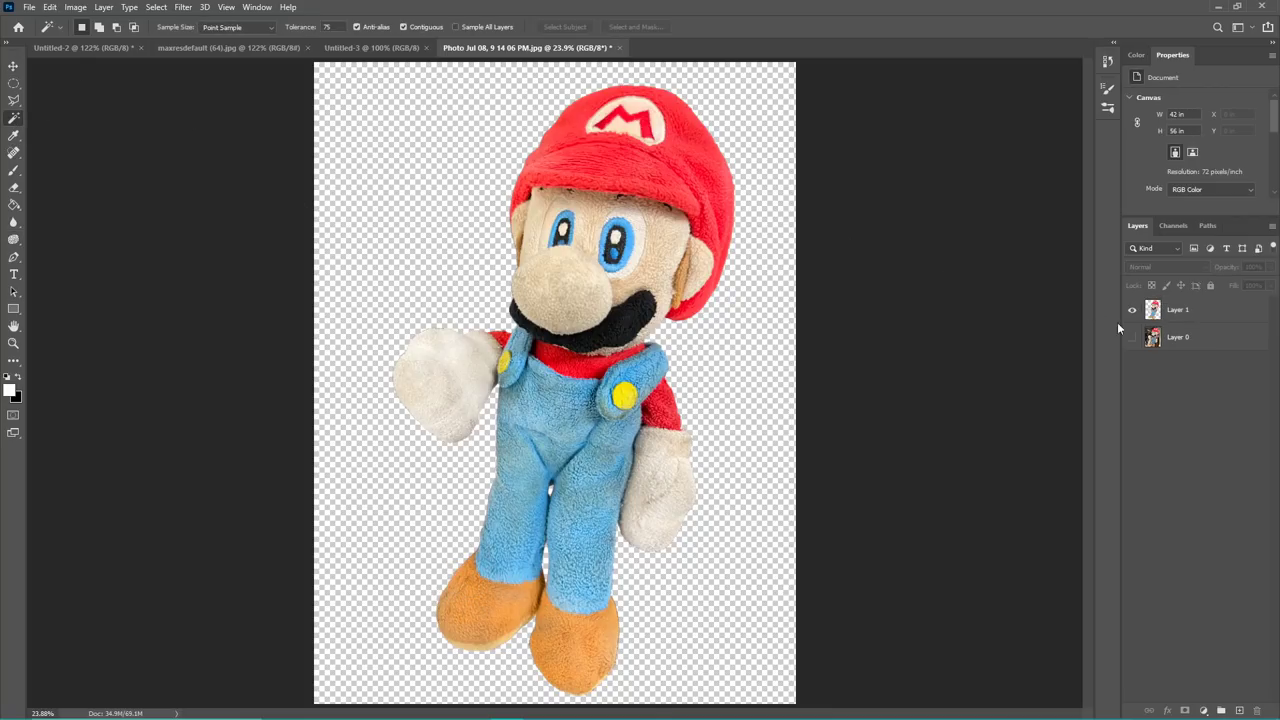
left_click(1231, 318)
left_click(768, 297)
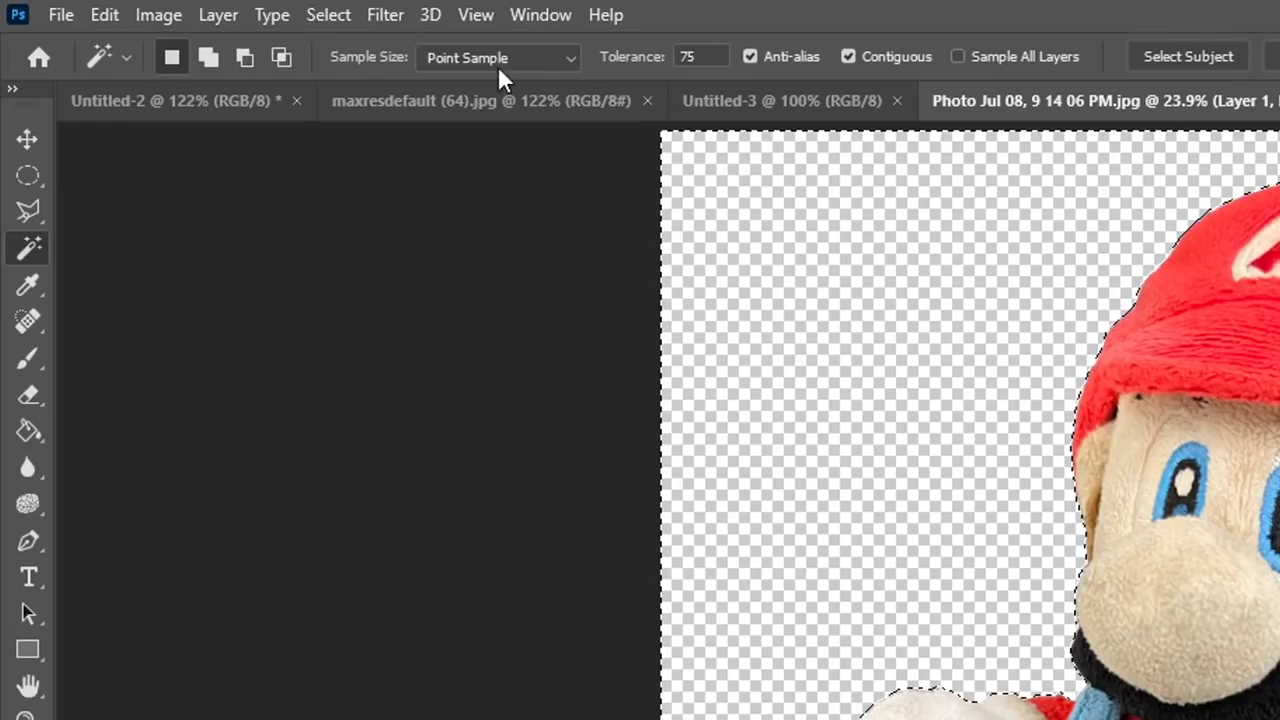
left_click(328, 14)
mouse_move(541, 428)
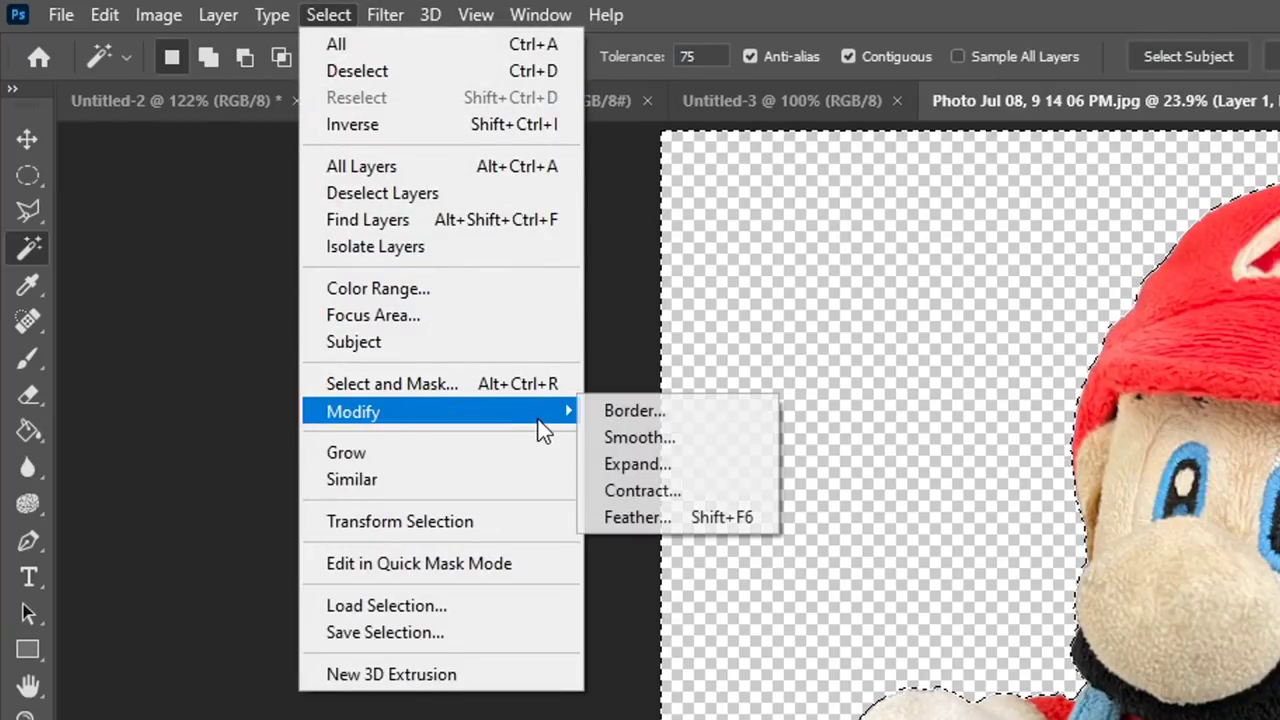
left_click(595, 436)
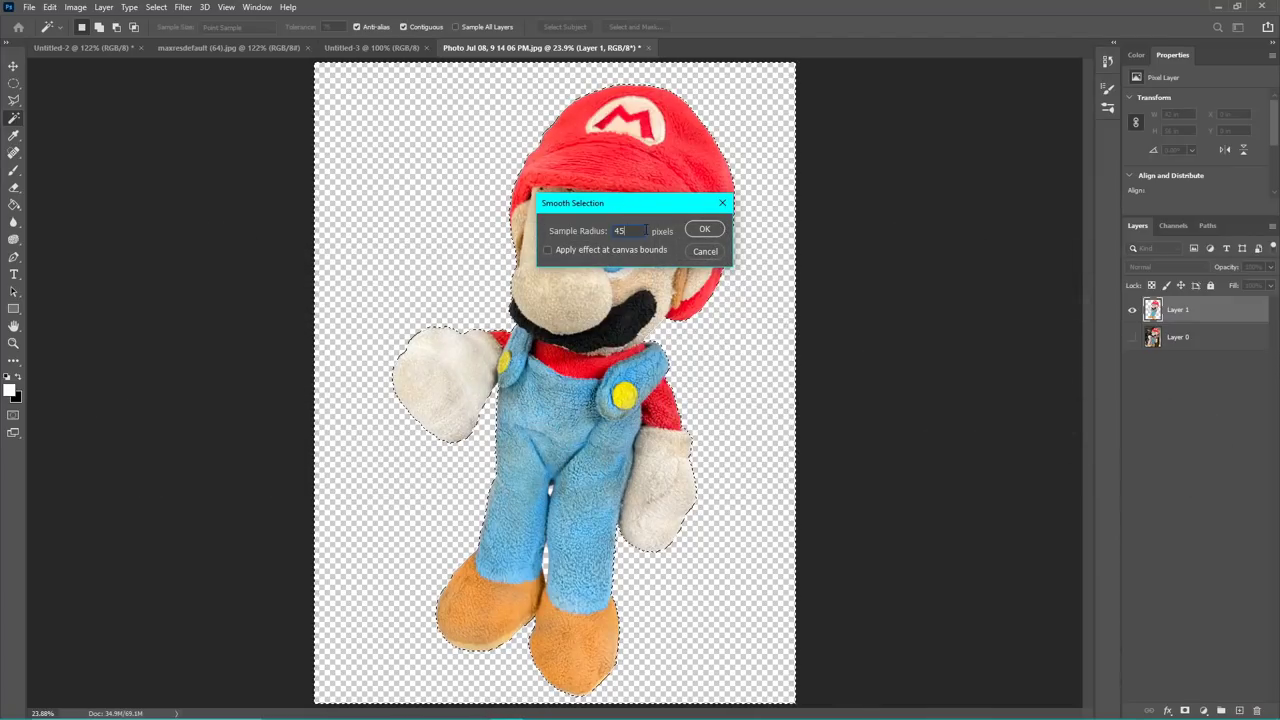
key("Return")
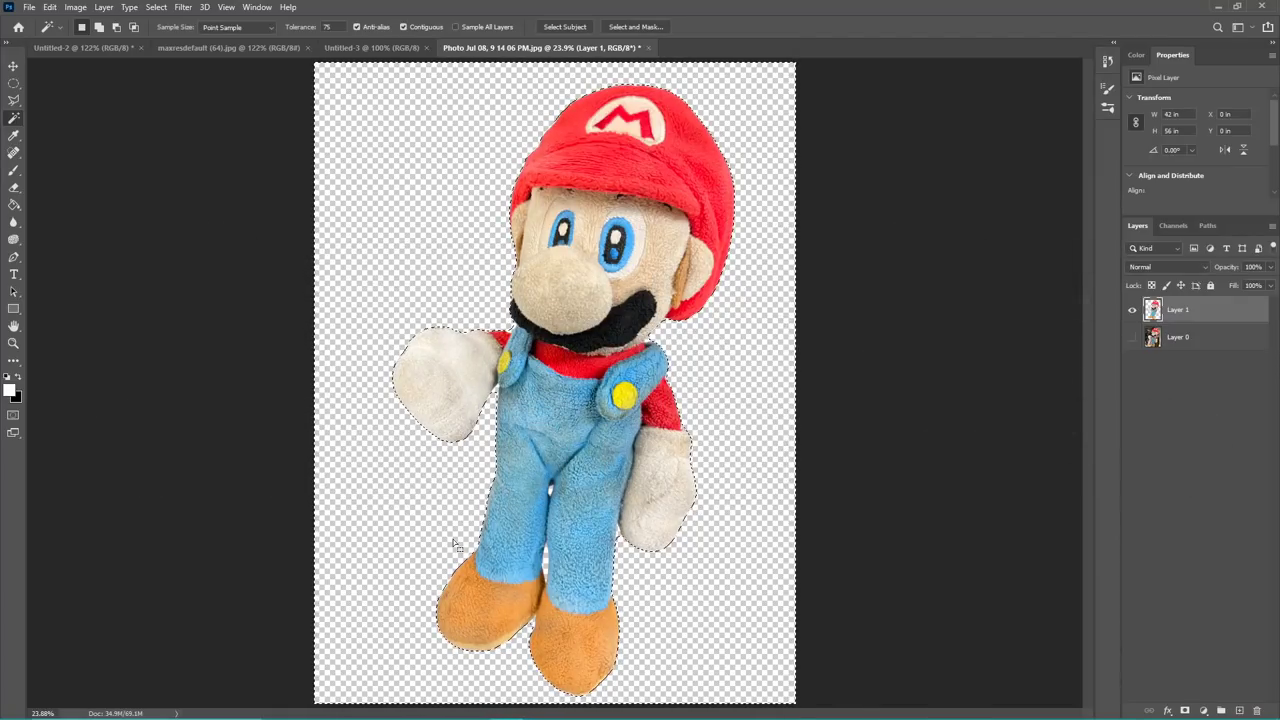
Further modify the background selection and use it to trim the rough edge pixels around the plush.
left_click(156, 7)
mouse_move(185, 191)
left_click(302, 207)
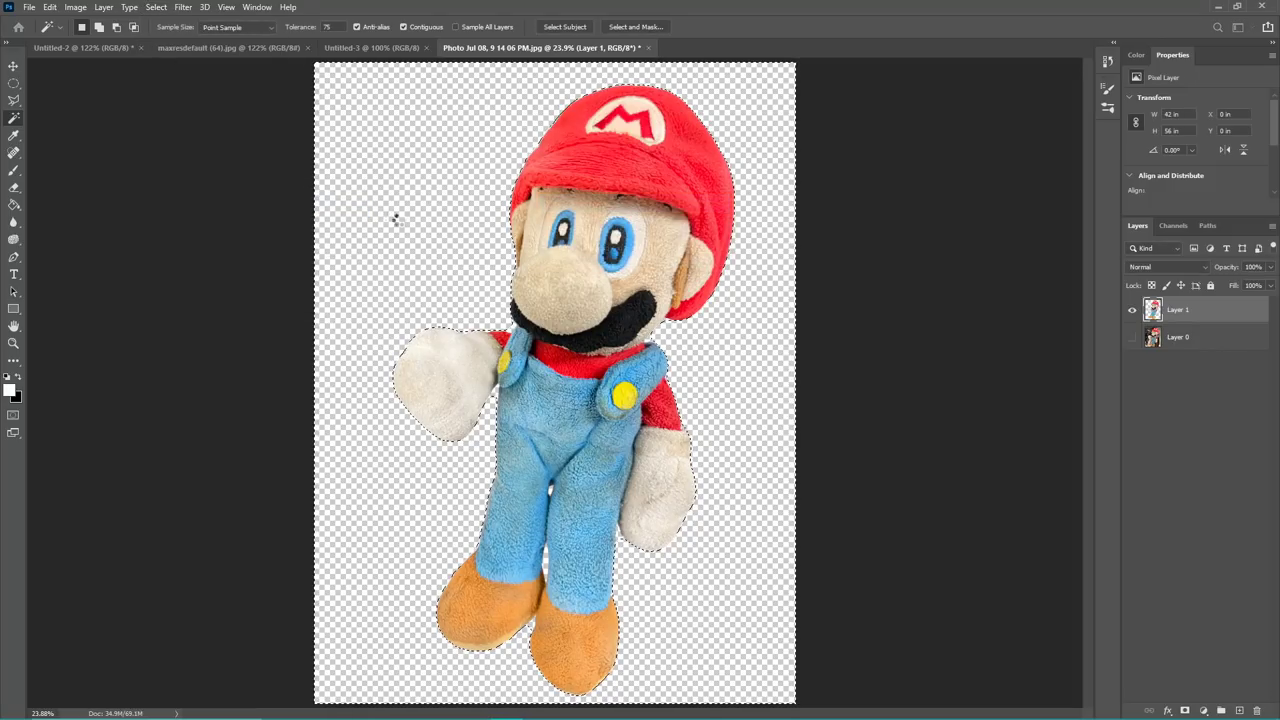
key("ctrl+plus")
key("ctrl+plus")
key("ctrl+plus")
key("ctrl+plus")
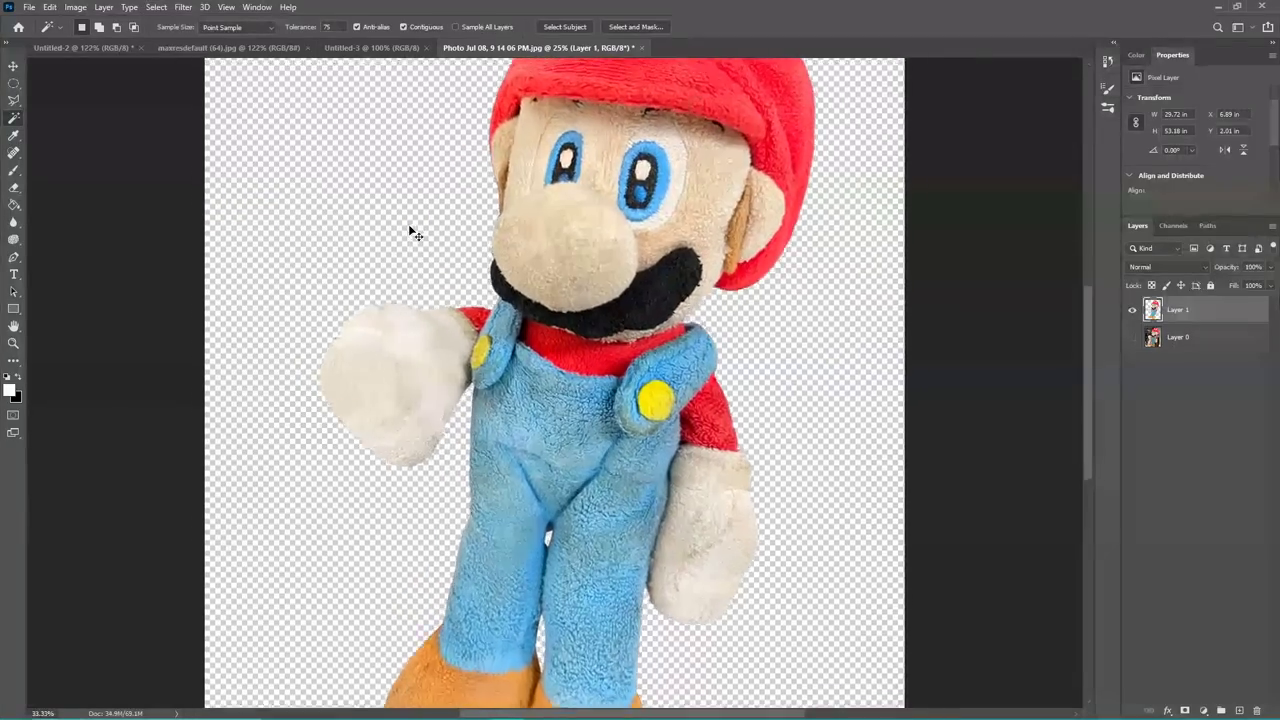
scroll(403, 468, "down", 10)
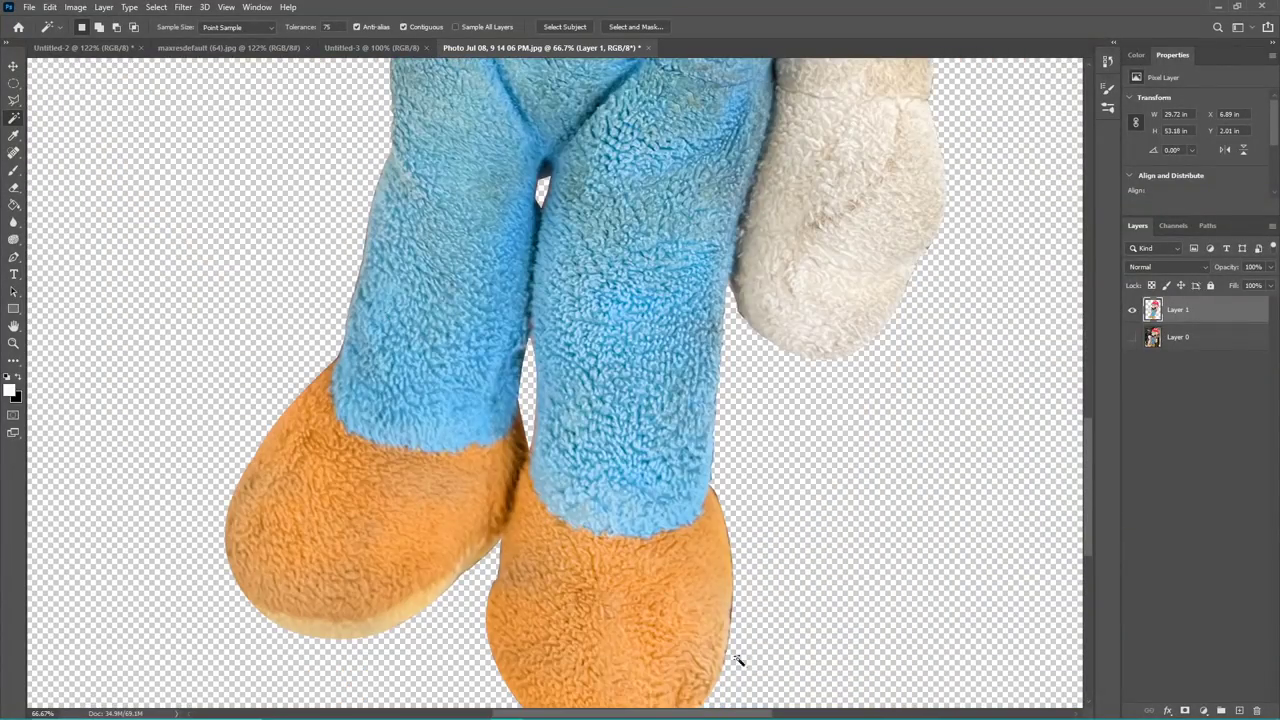
key("ctrl+0")
Copy the finished plush cutout into the Untitled-3 document as a new layer.
key("v")
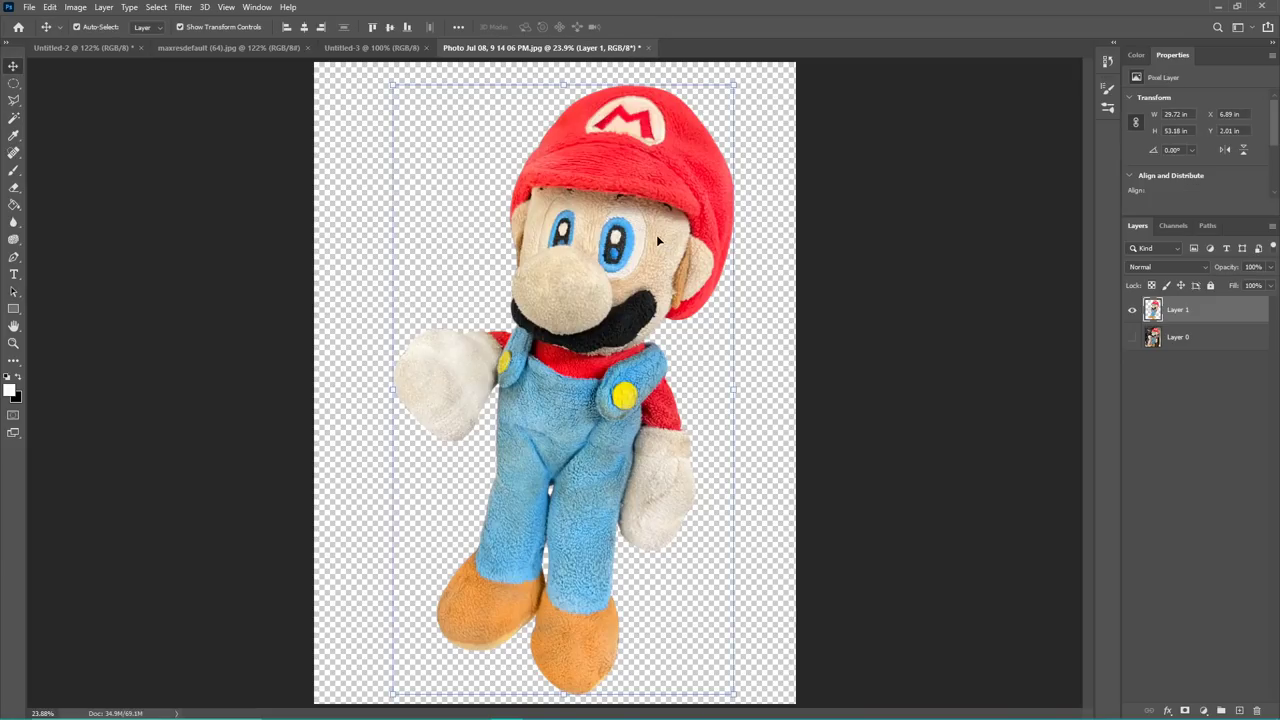
left_click(396, 52)
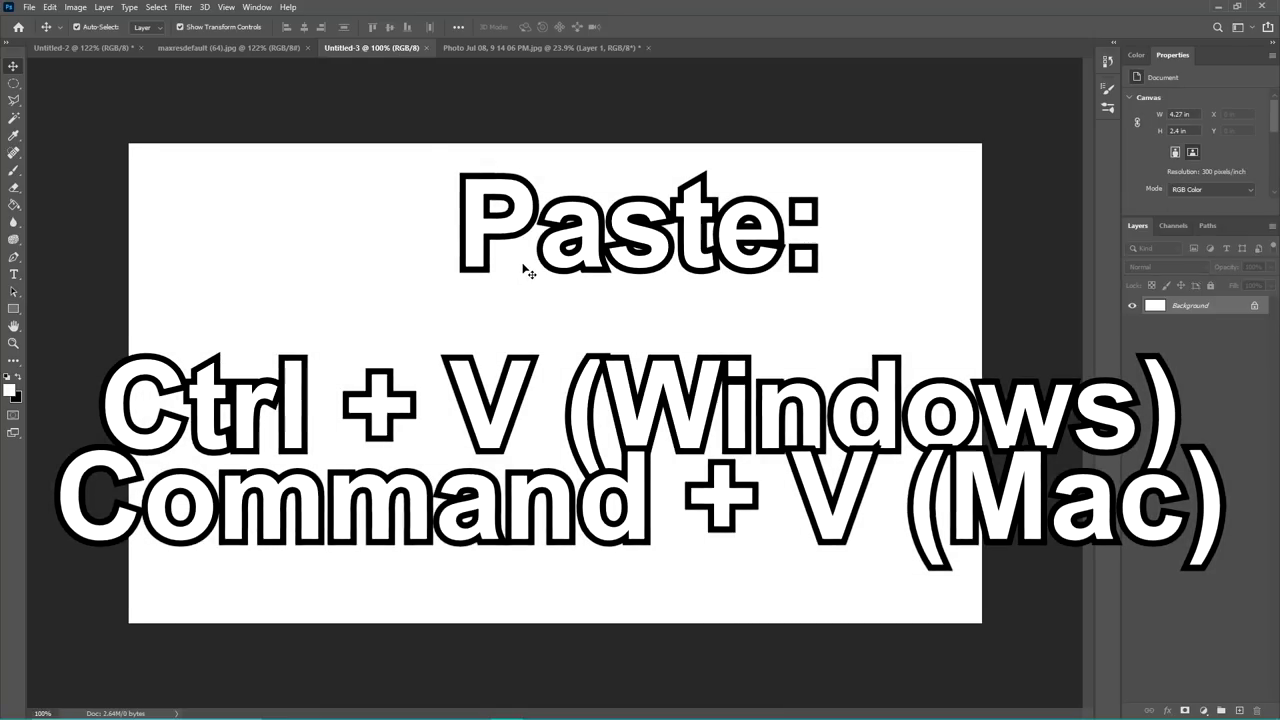
key("ctrl+v")
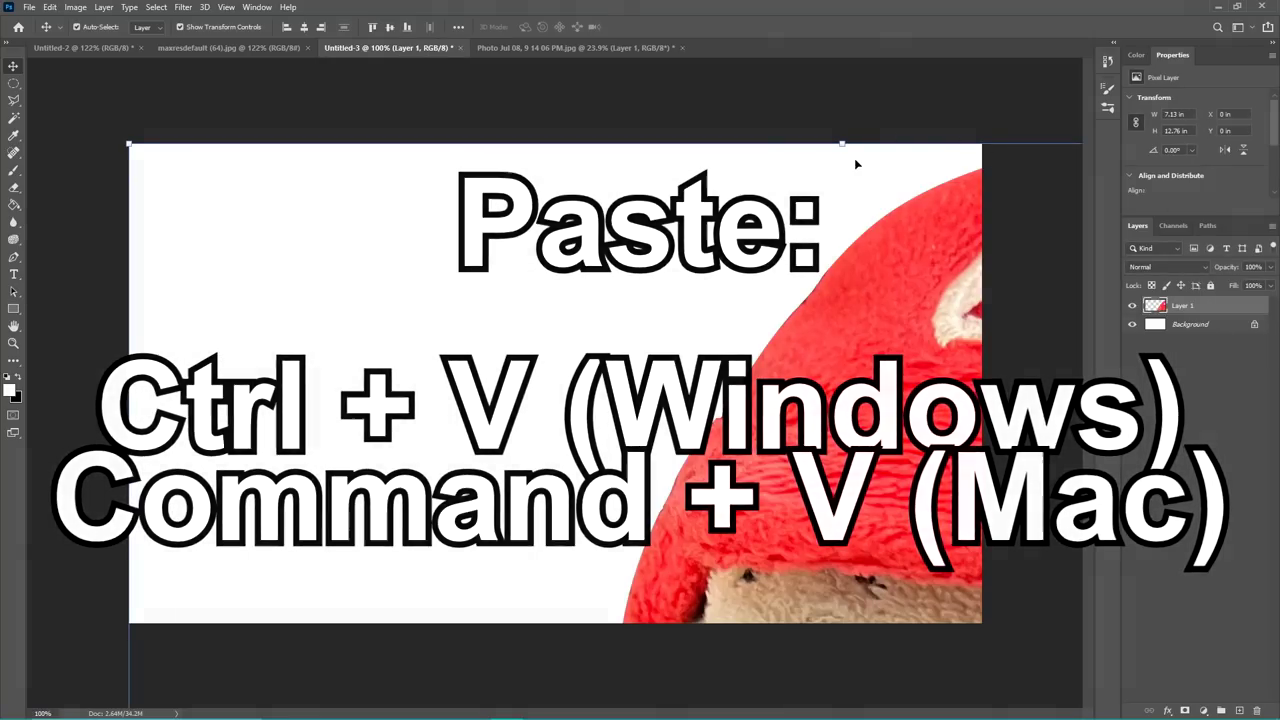
Scale the pasted Mario plush down to about 20% and move it to the left half of the canvas.
left_click_drag(843, 143, 898, 578)
left_click_drag(890, 572, 563, 140)
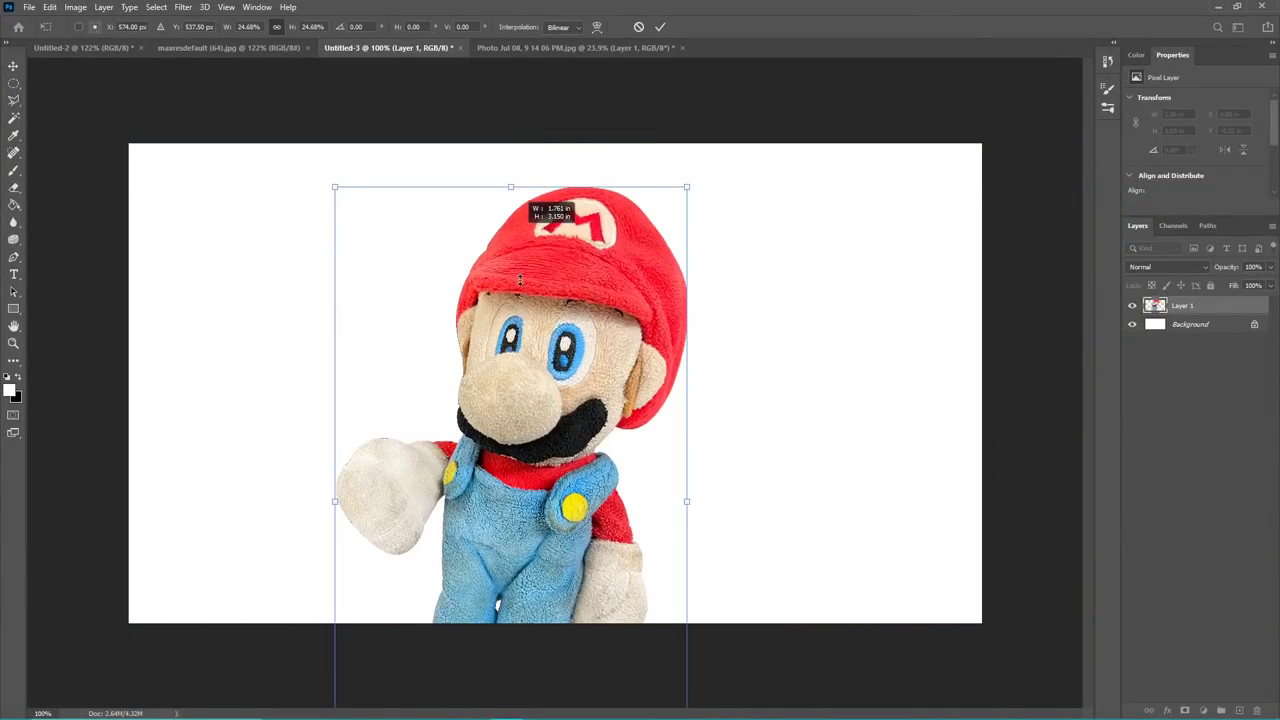
left_click_drag(526, 272, 357, 270)
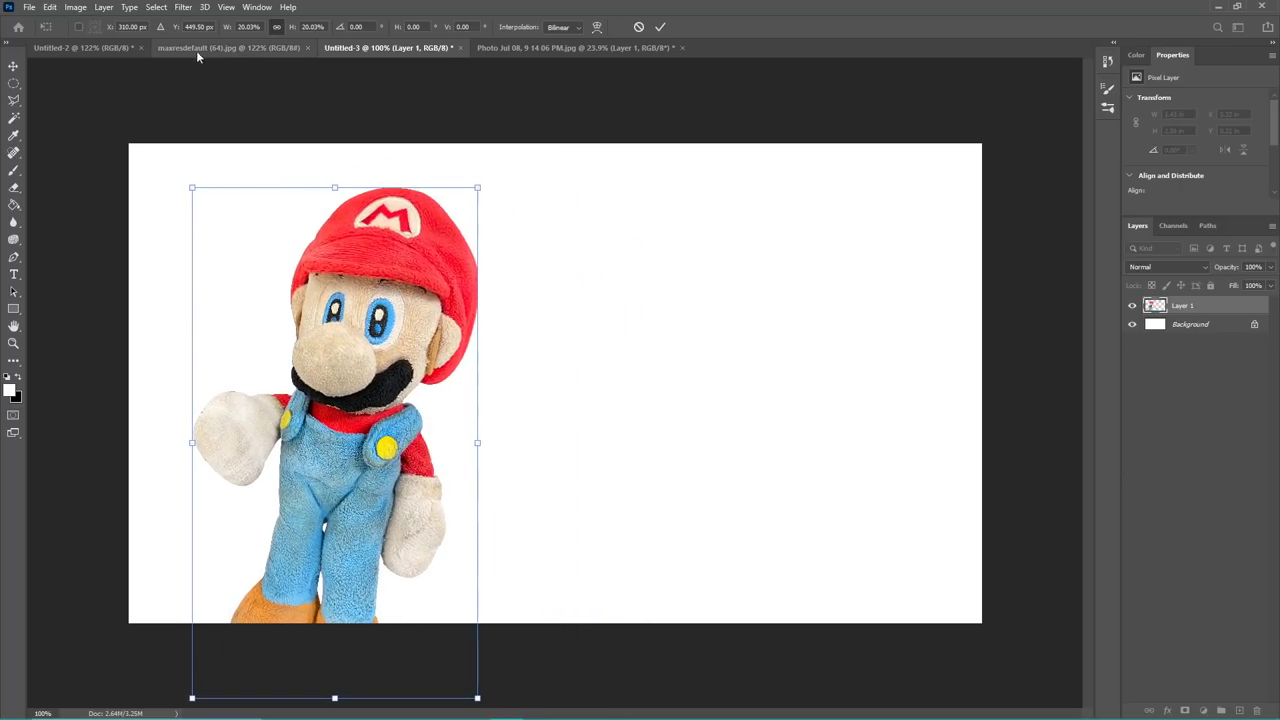
Flip the Mario plush horizontally, enlarge it slightly and place it in the canvas's lower-left corner with its feet beyond the edge.
right_click(436, 386)
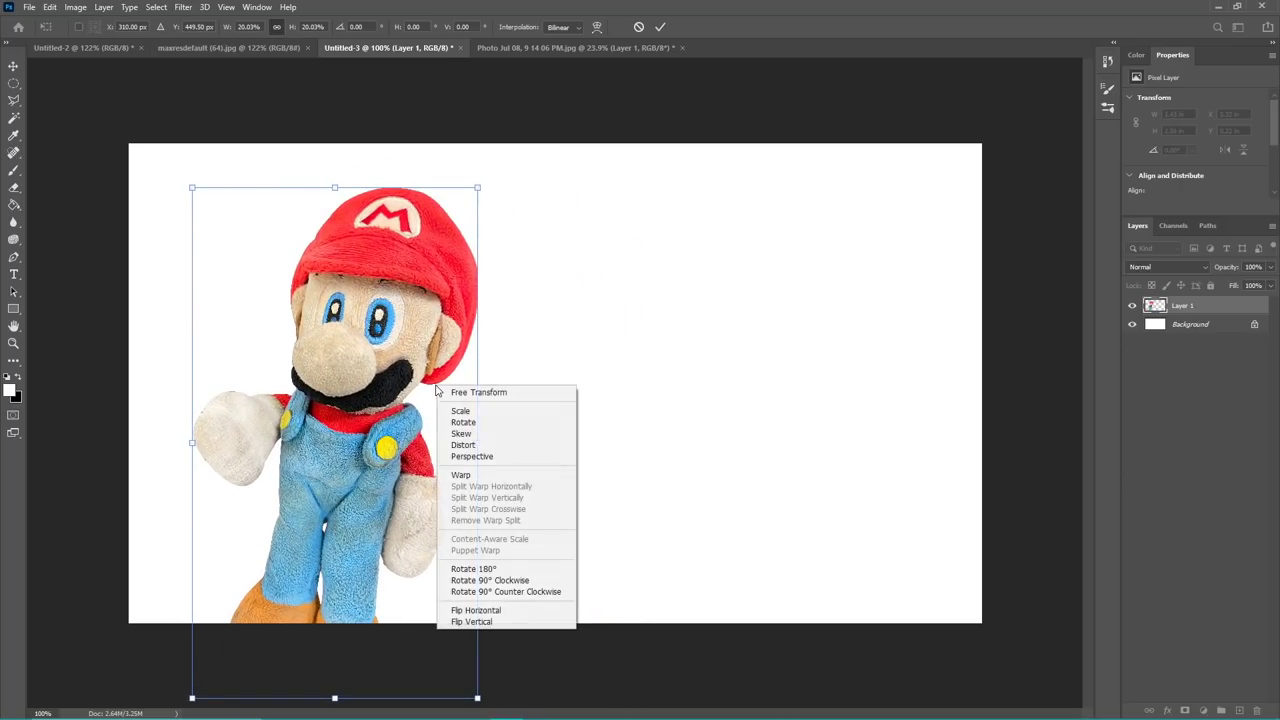
left_click(499, 613)
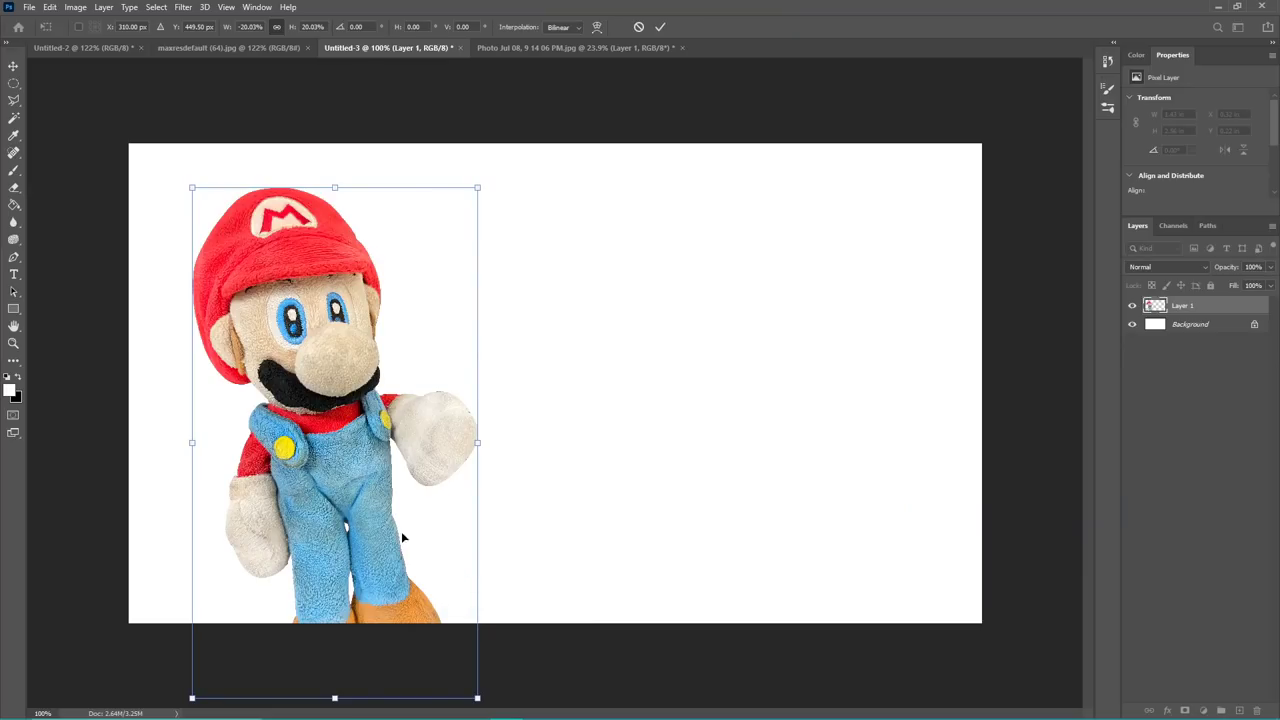
left_click_drag(334, 474, 297, 543)
left_click_drag(523, 420, 545, 449)
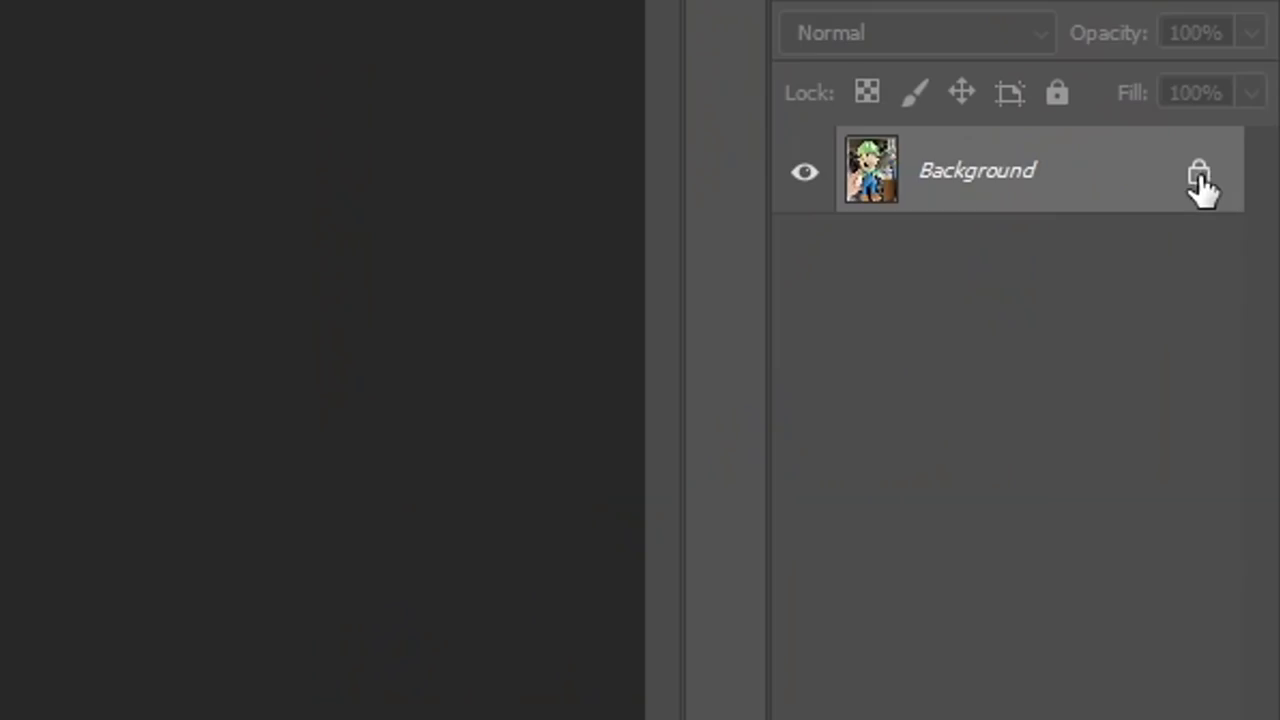
Unlock the Luigi photo's Background layer and duplicate it within the same document under the suggested name.
left_click(1254, 310)
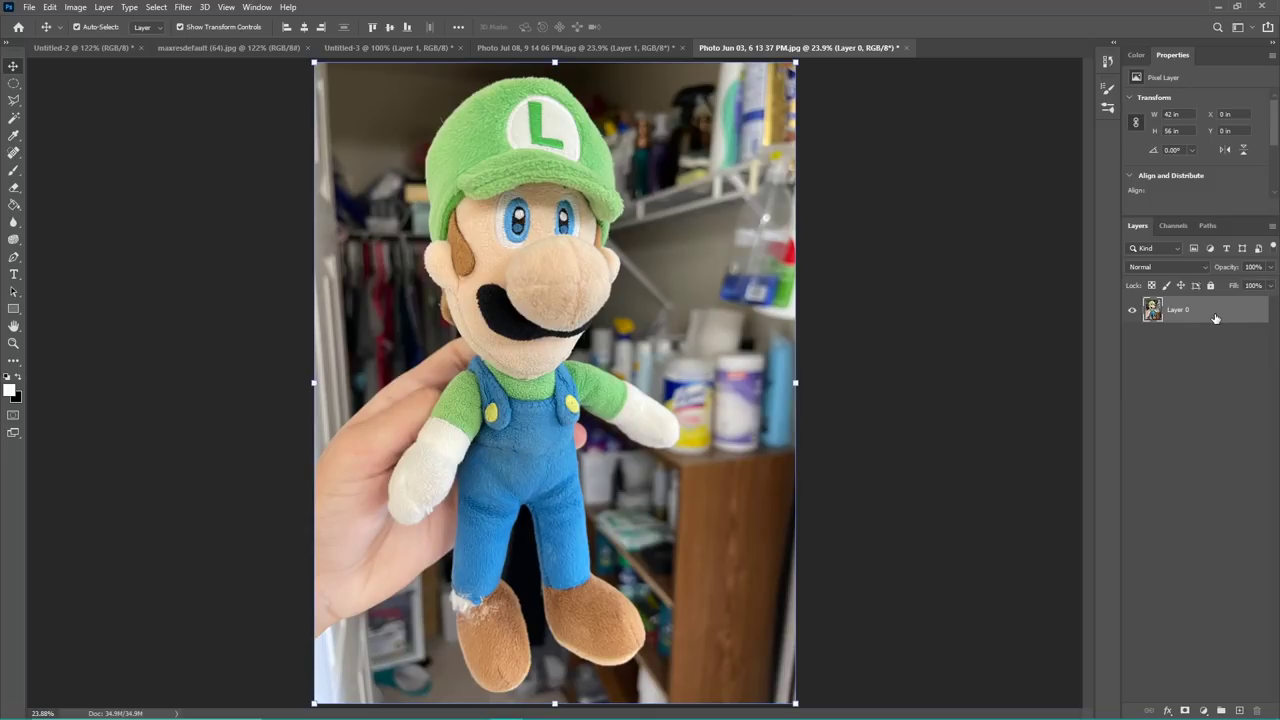
right_click(1216, 318)
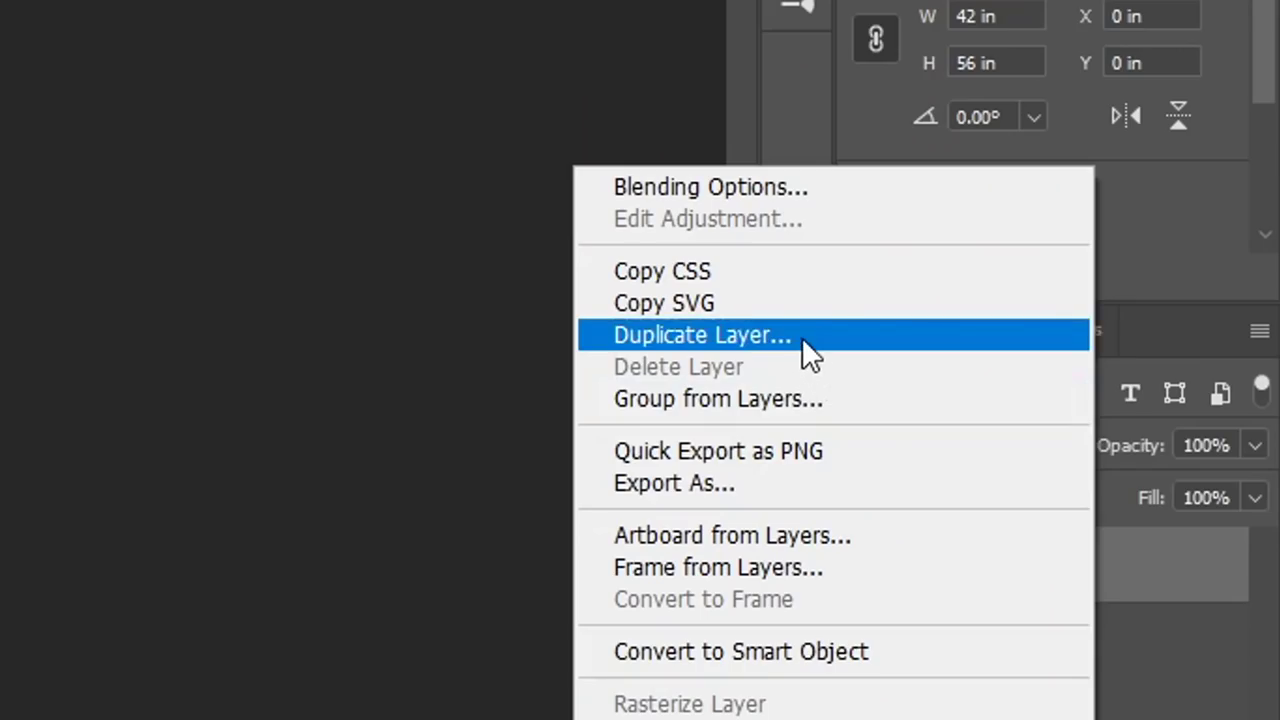
left_click(1109, 229)
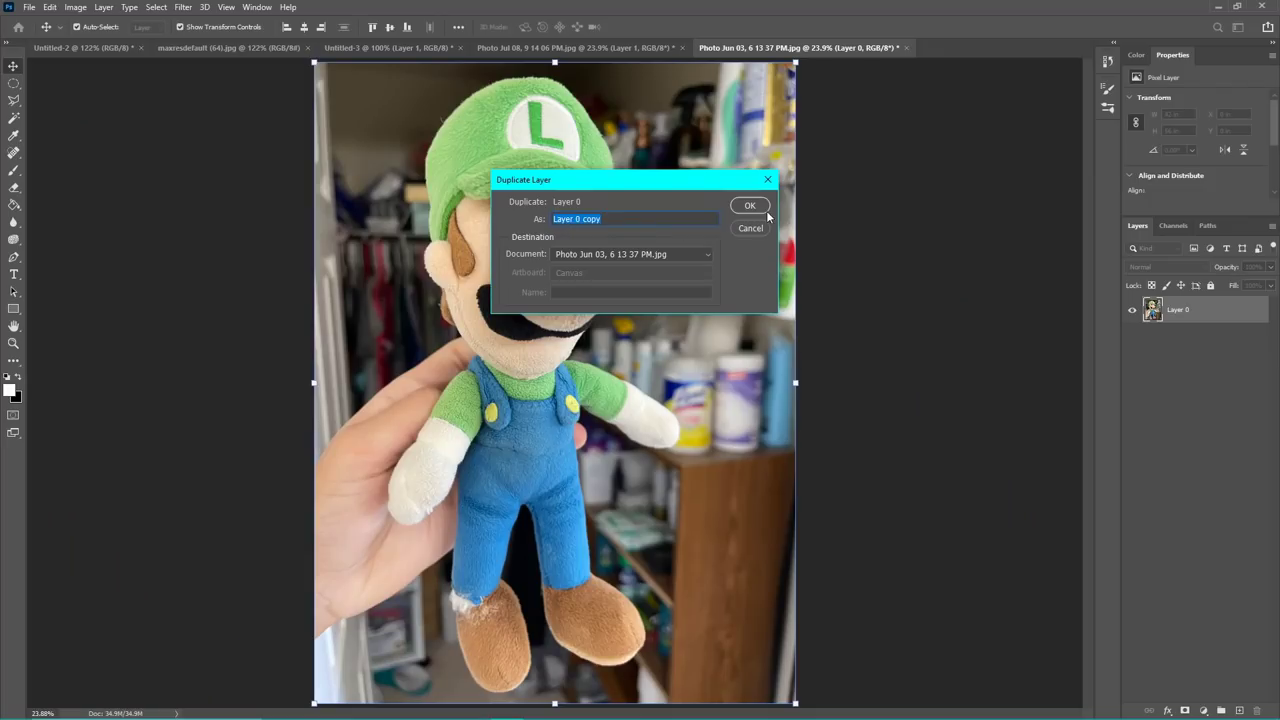
left_click(859, 409)
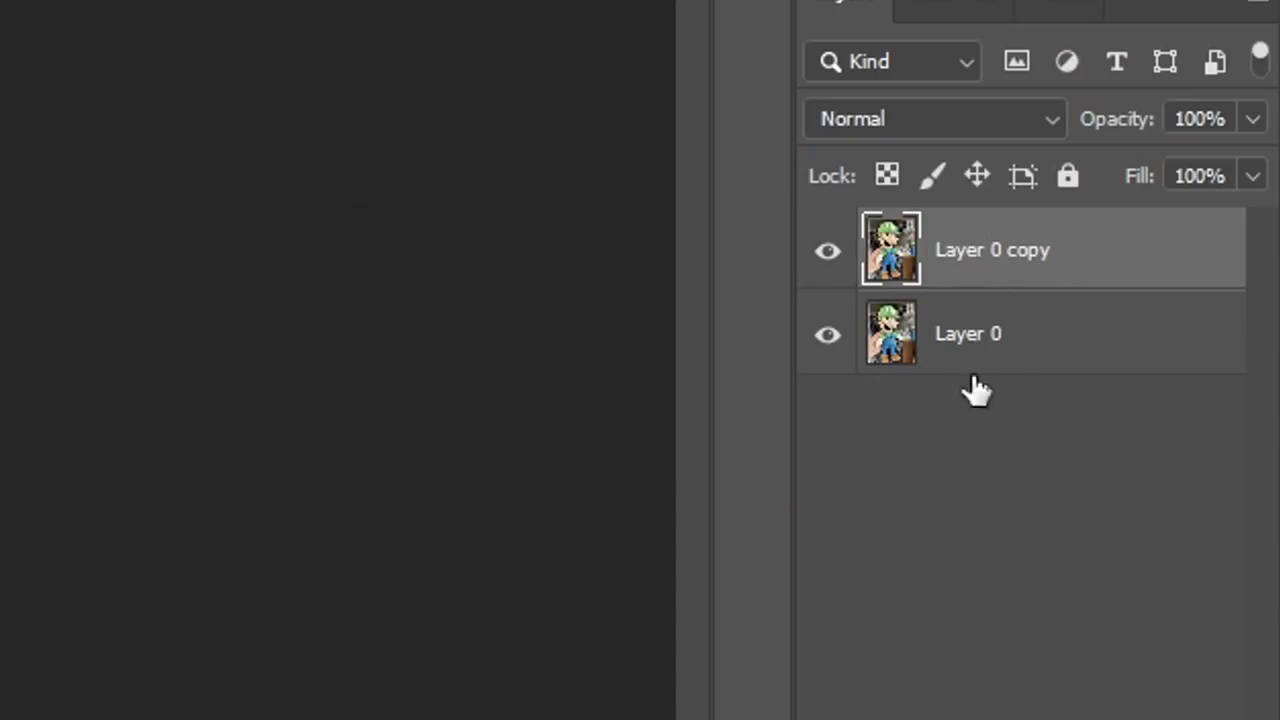
Remove the background from Layer 0 copy with the Remove Background quick action and hide the original Layer 0.
scroll(1262, 169, "down", 3)
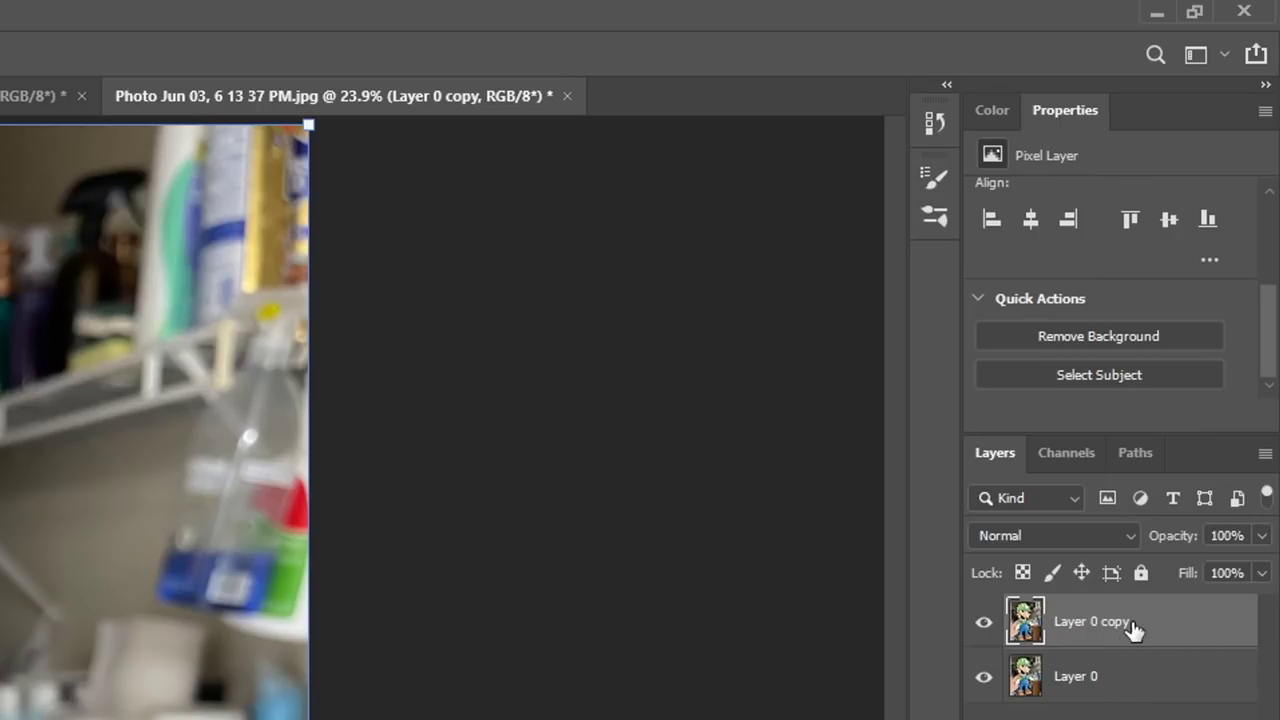
left_click(1170, 336)
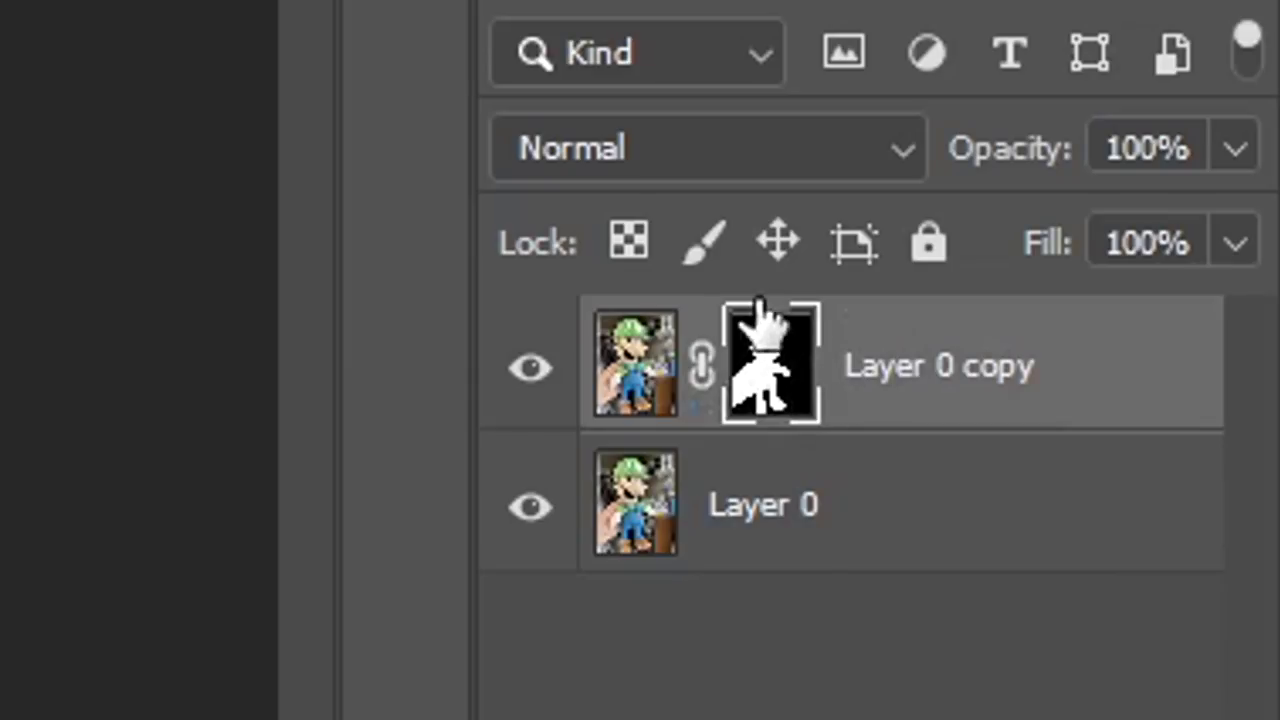
left_click(530, 508)
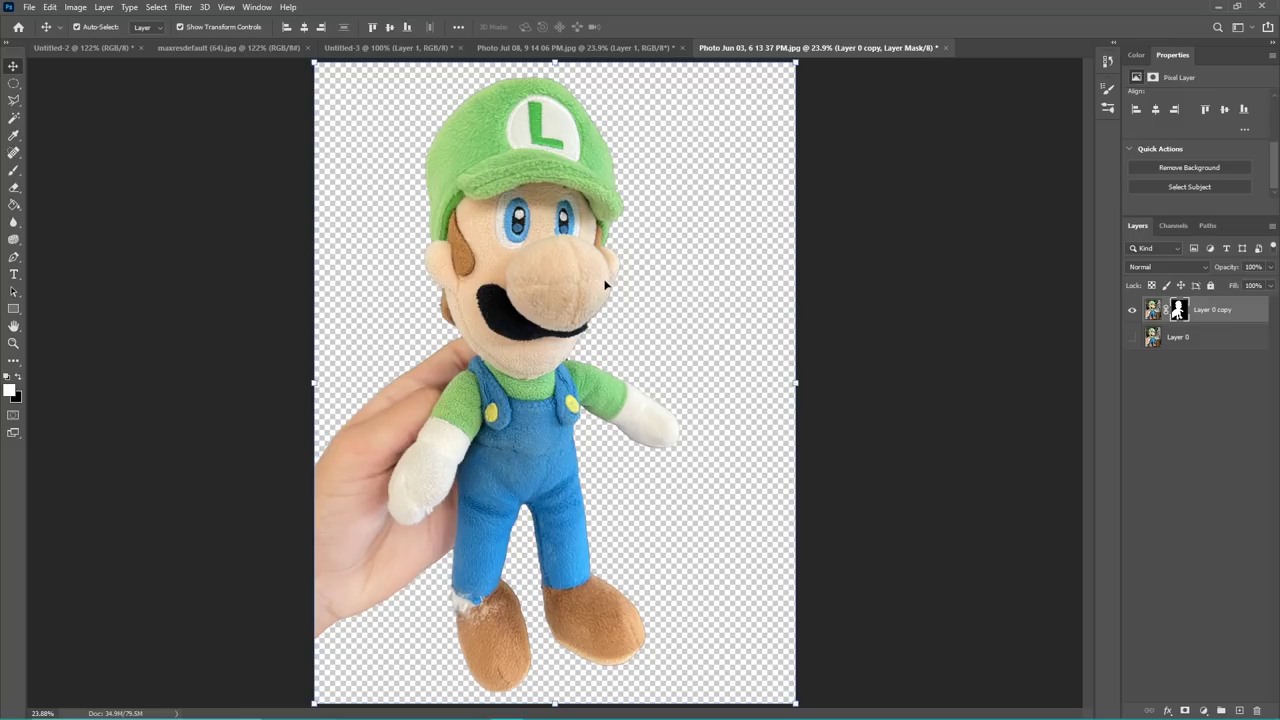
Trim the leftover background bits beside Luigi's moustache and between his chin and shoulder with the Polygonal Lasso.
key("ctrl+plus")
key("ctrl+plus")
key("ctrl+plus")
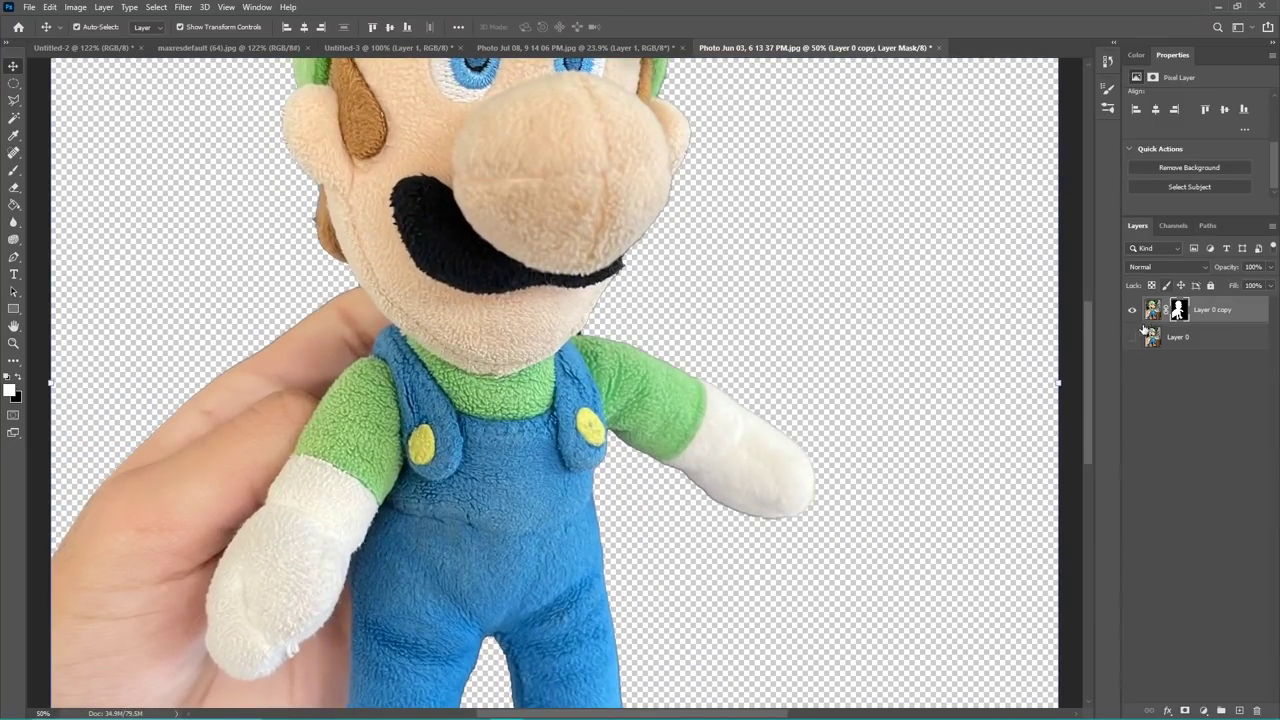
left_click(1133, 337)
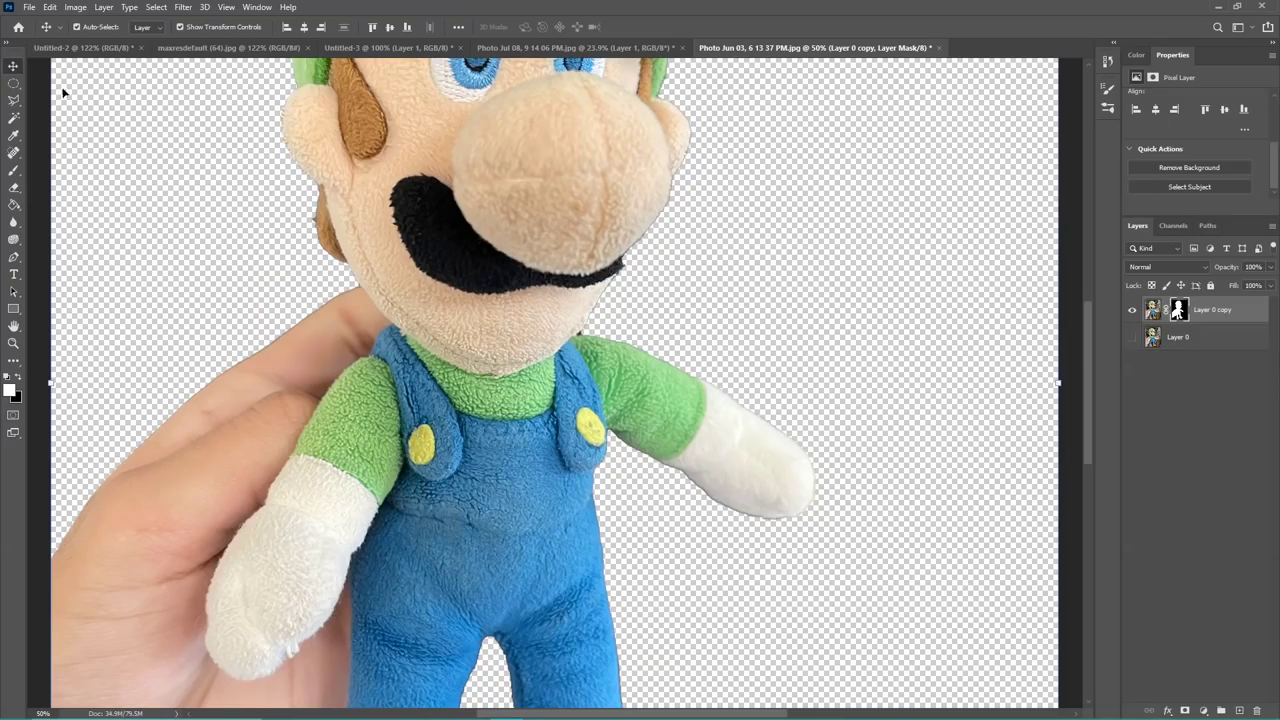
left_click(13, 100)
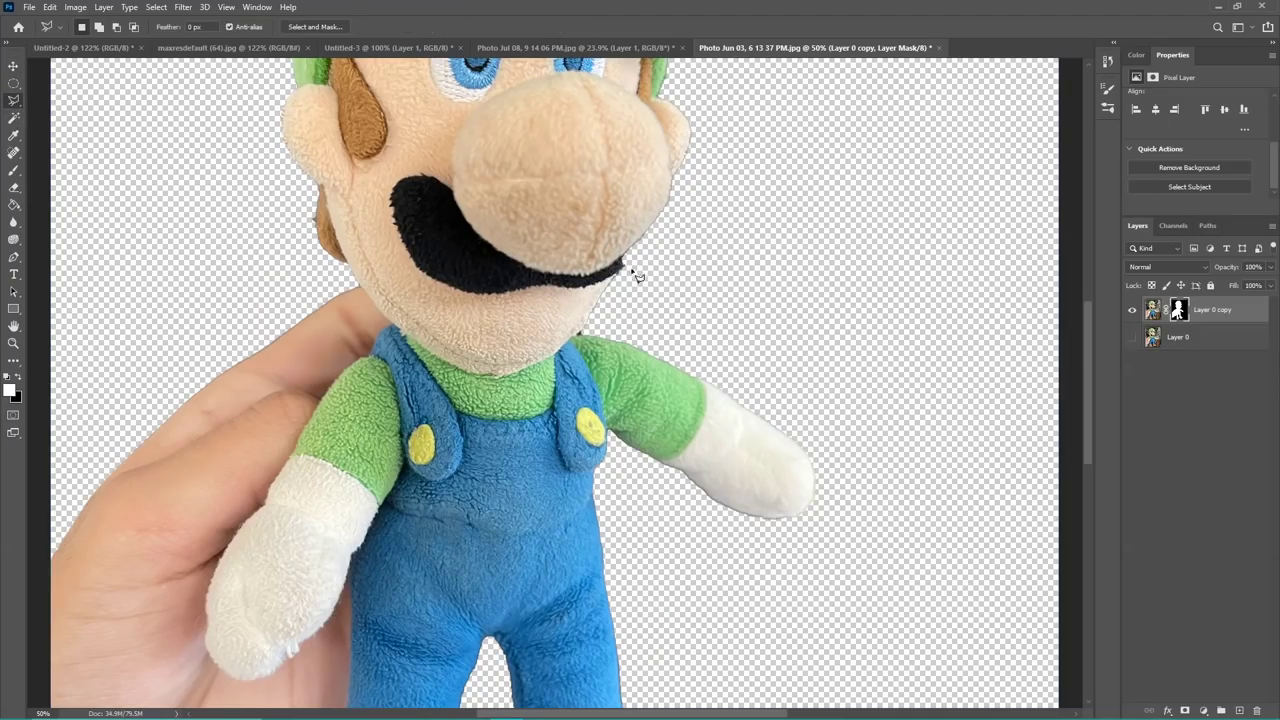
left_click(613, 281)
left_click(622, 257)
left_click(638, 268)
left_click(629, 282)
left_click(614, 281)
key("ctrl+plus")
left_click(595, 310)
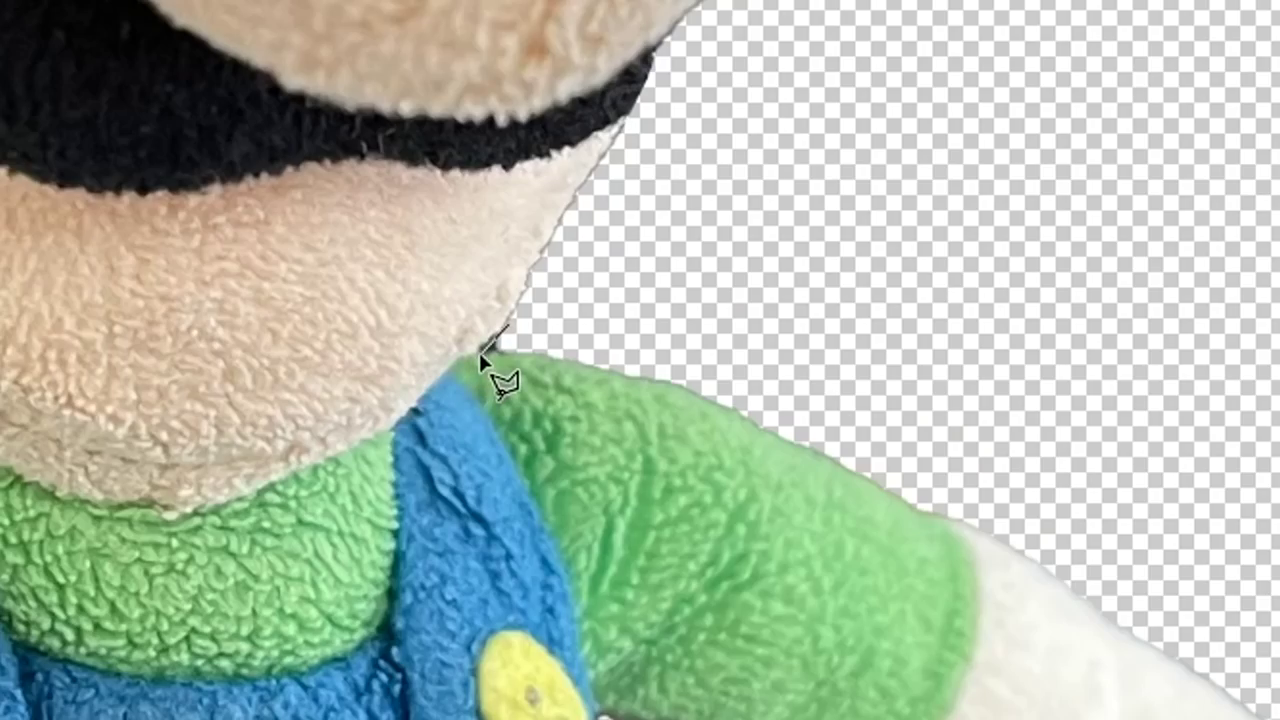
left_click(480, 348)
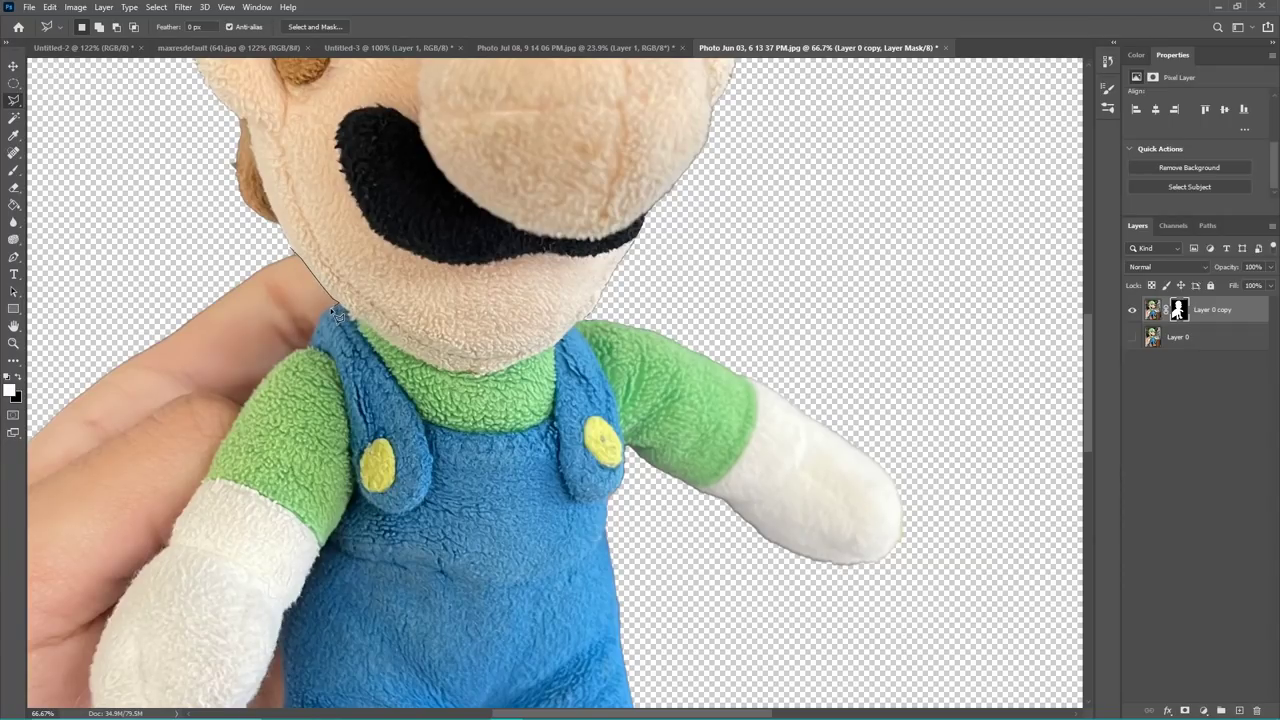
Outline the hand holding the Luigi plush with the Polygonal Lasso, delete it and clear the selection.
left_click(234, 247)
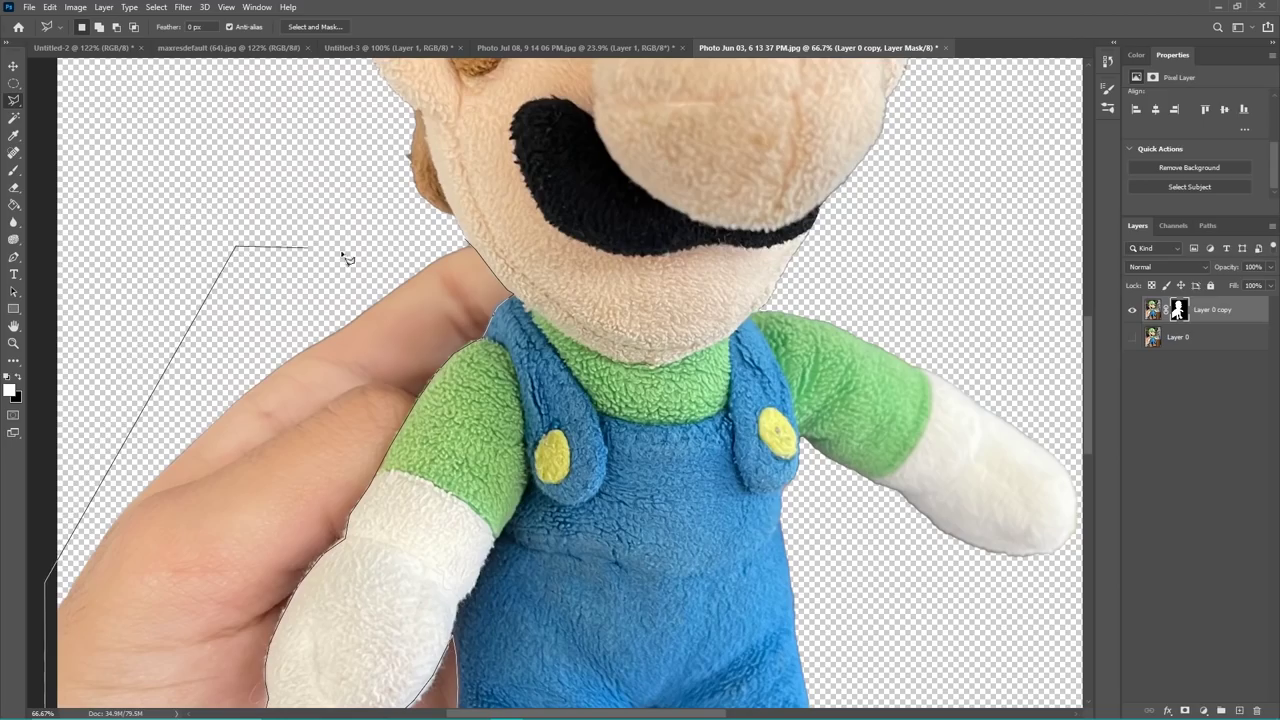
left_click(464, 240)
key("Delete")
key("ctrl+d")
scroll(419, 288, "down", 3)
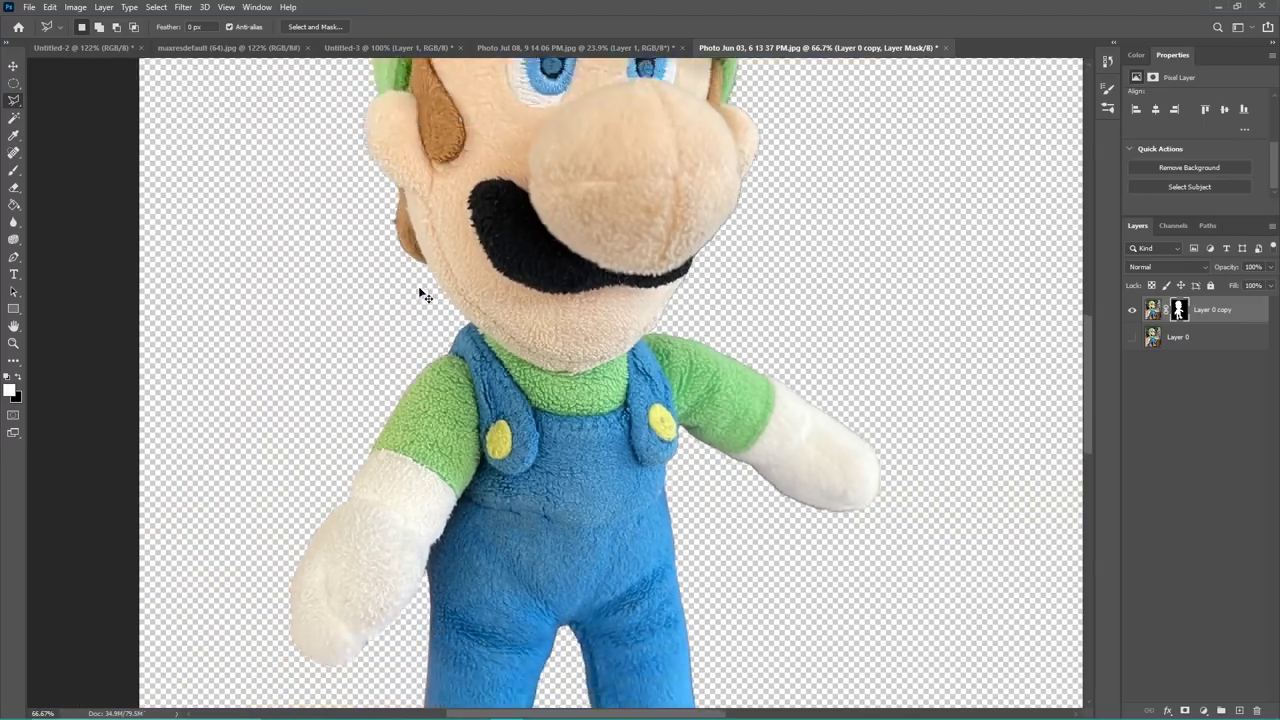
Try to remove the fleck on the overalls' yellow button with the Spot Healing Brush in Content-Aware mode.
scroll(423, 294, "up", 3)
key("j")
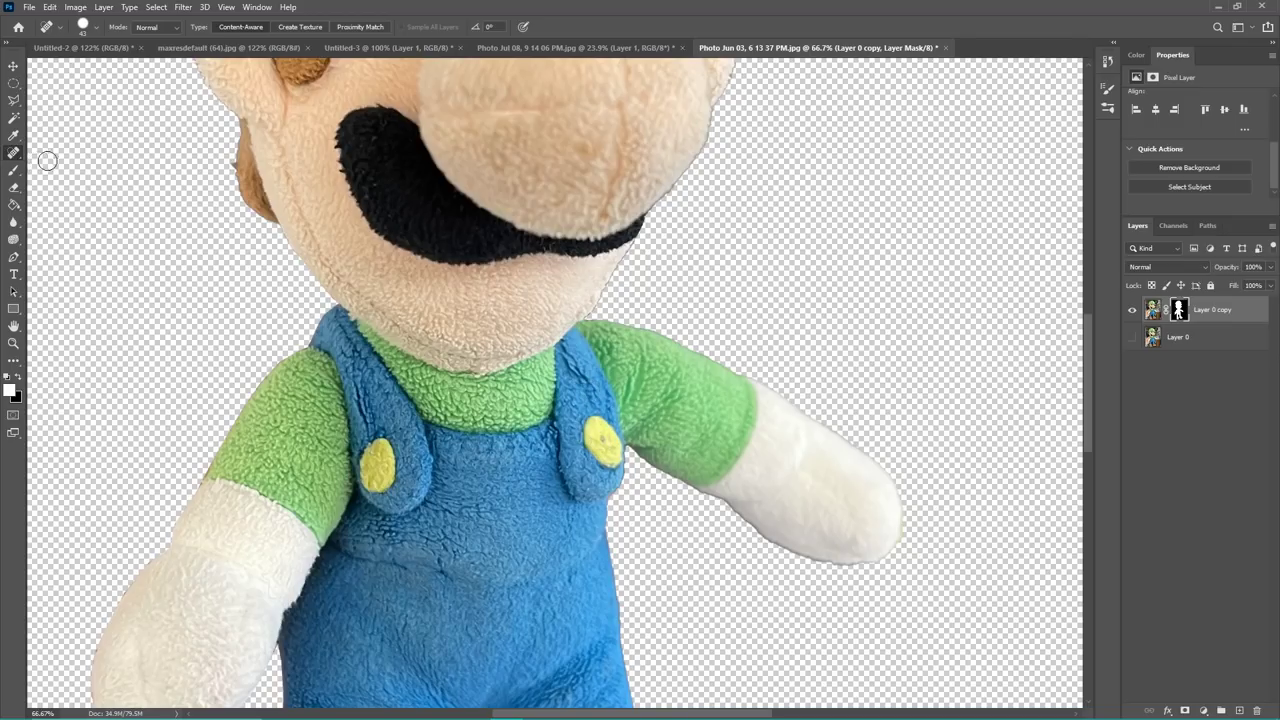
left_click(602, 441)
left_click(602, 441)
left_click(602, 441)
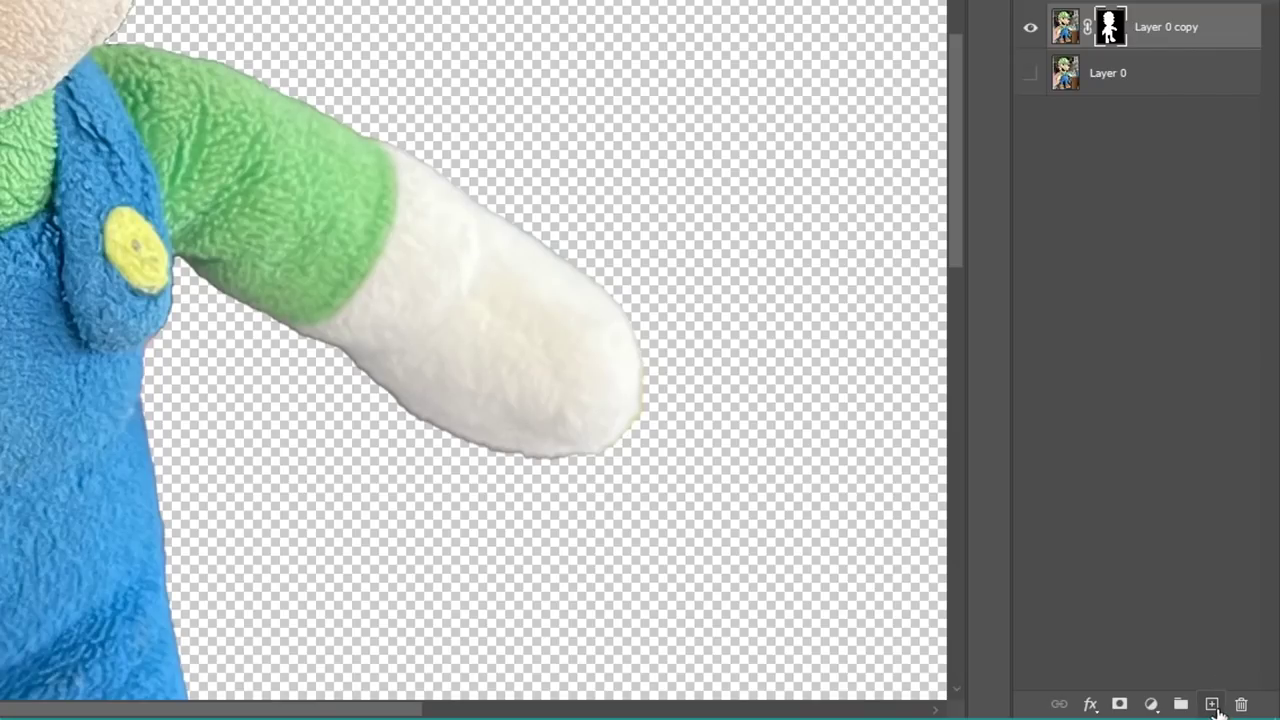
Add a blank layer and merge it down into Layer 0 copy so that the layer mask is applied.
left_click(1239, 710)
right_click(1191, 313)
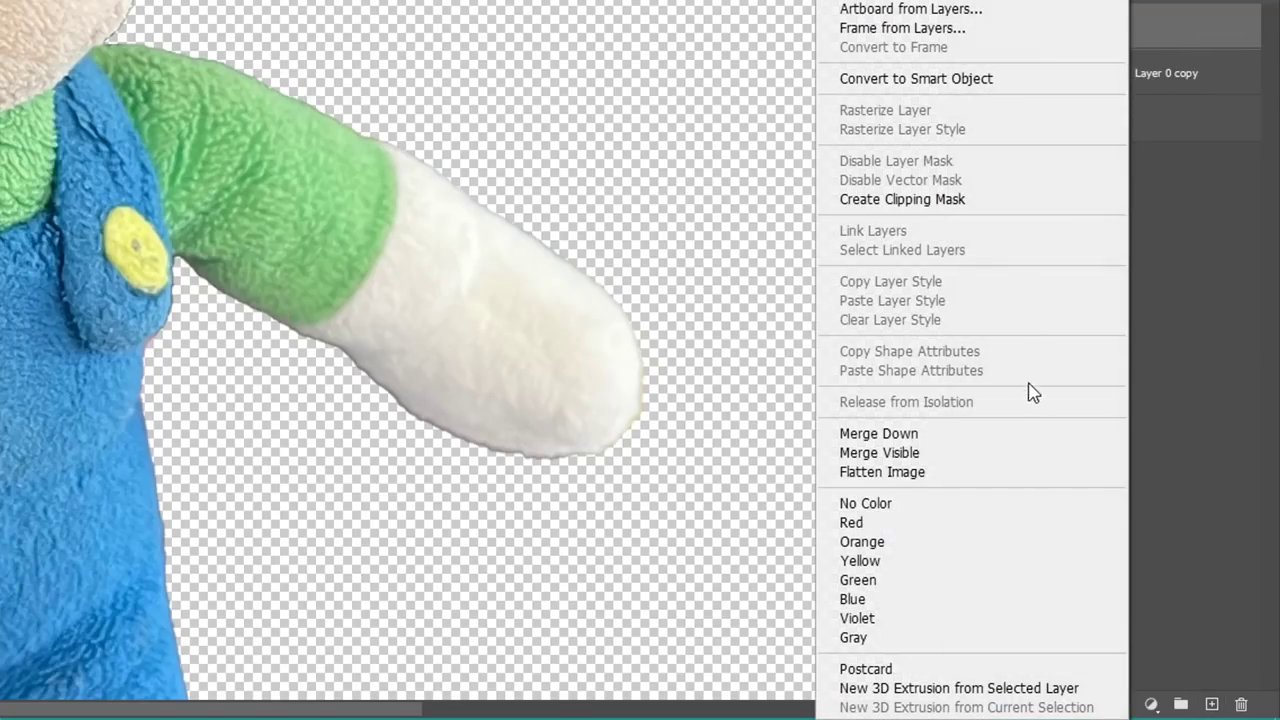
left_click(966, 433)
left_click(615, 286)
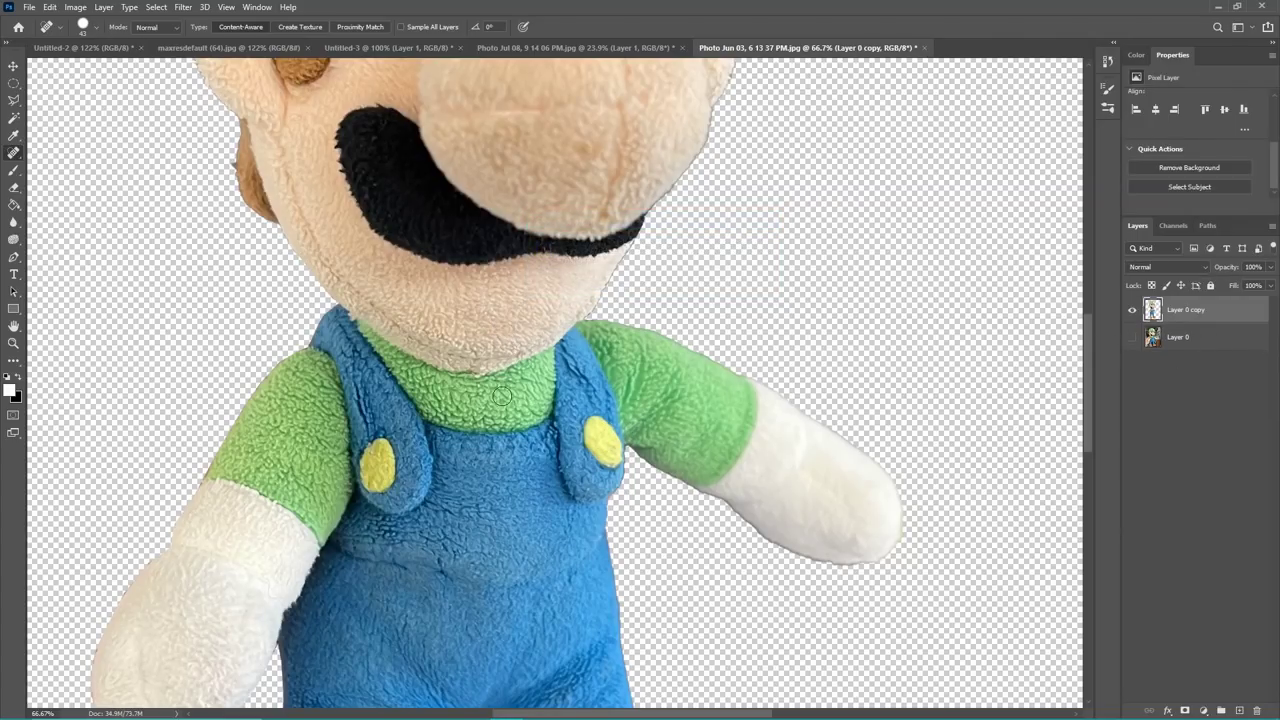
Copy the retouched Luigi cutout into the Untitled-3 document as a layer above the Mario plush.
scroll(500, 396, "up", 5)
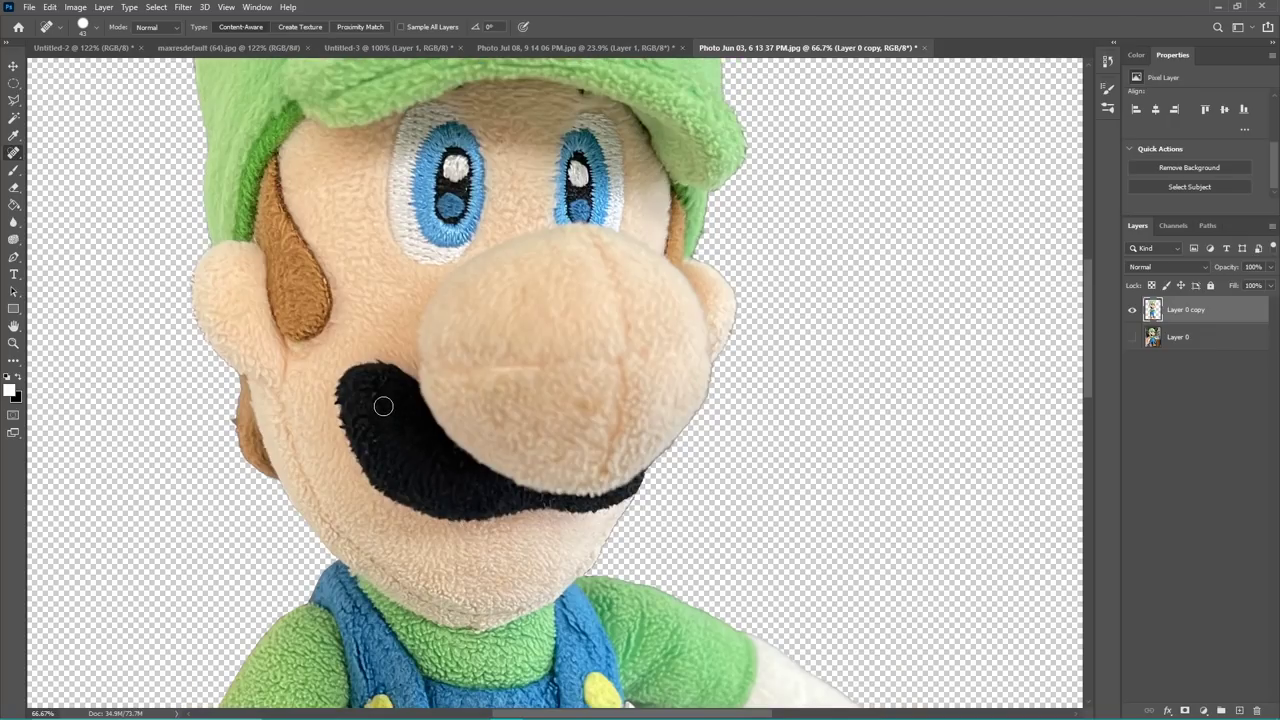
key("v")
key("ctrl+0")
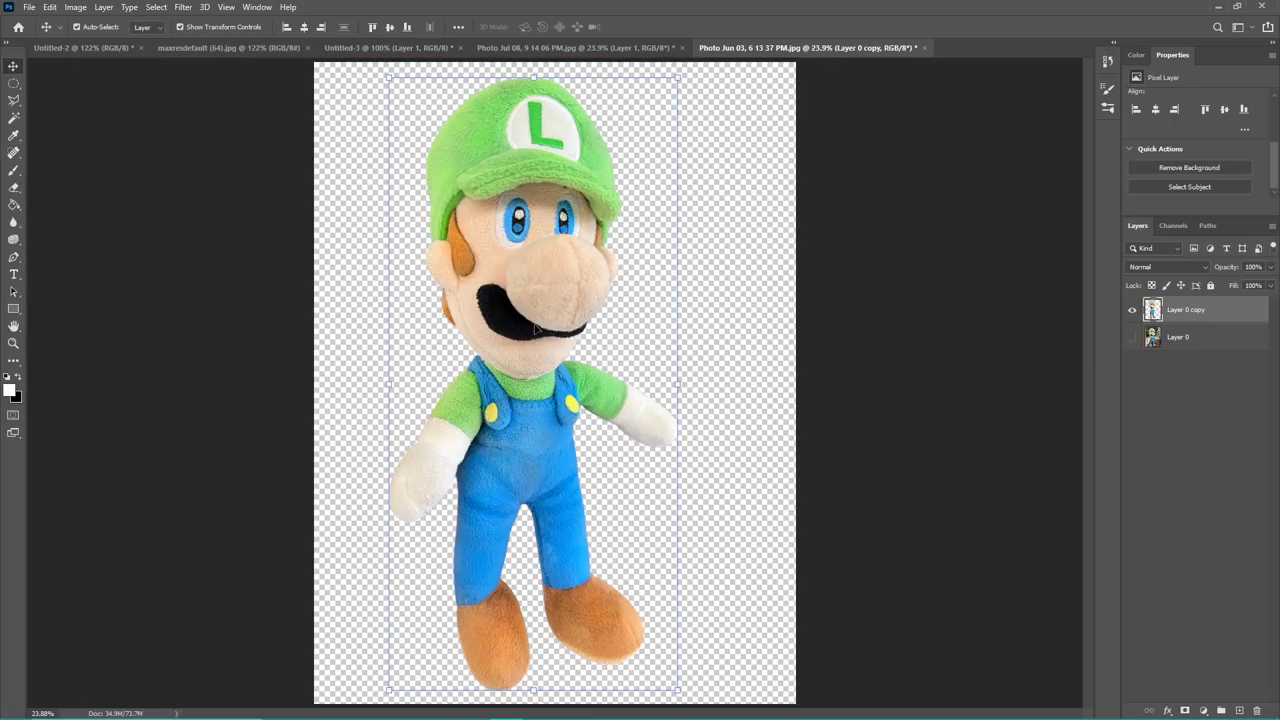
left_click(391, 43)
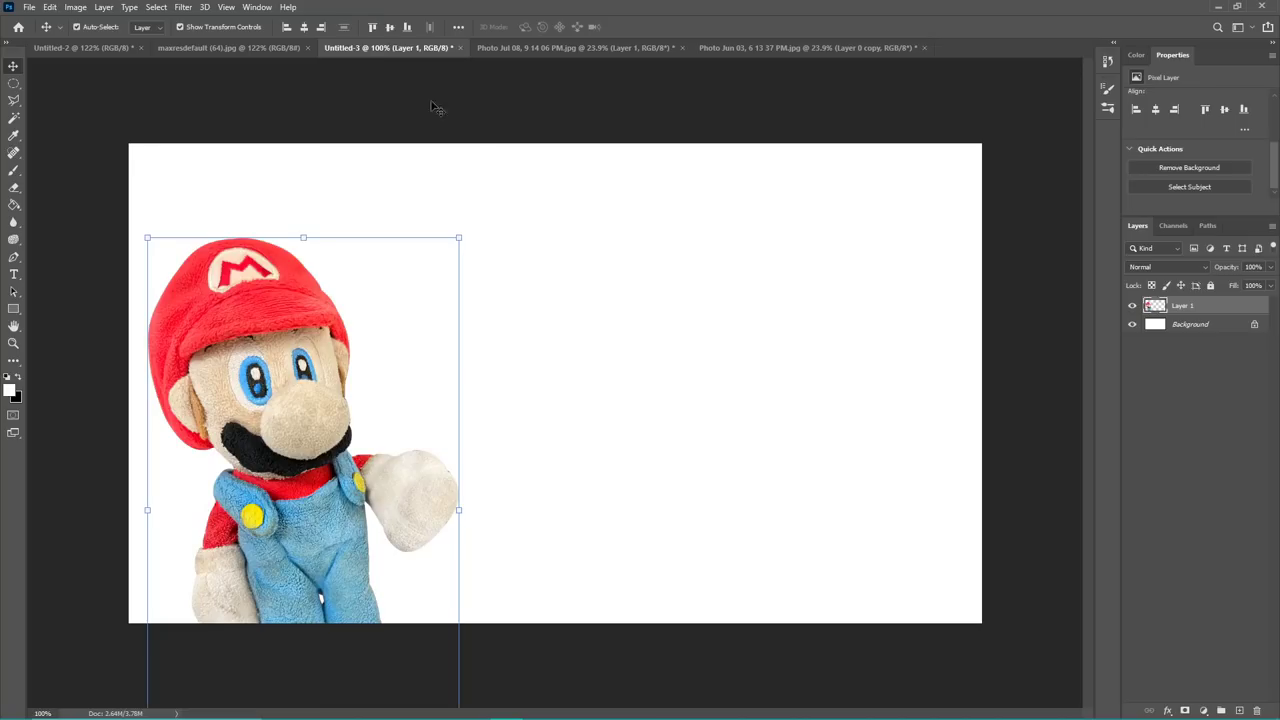
left_click_drag(915, 147, 910, 140)
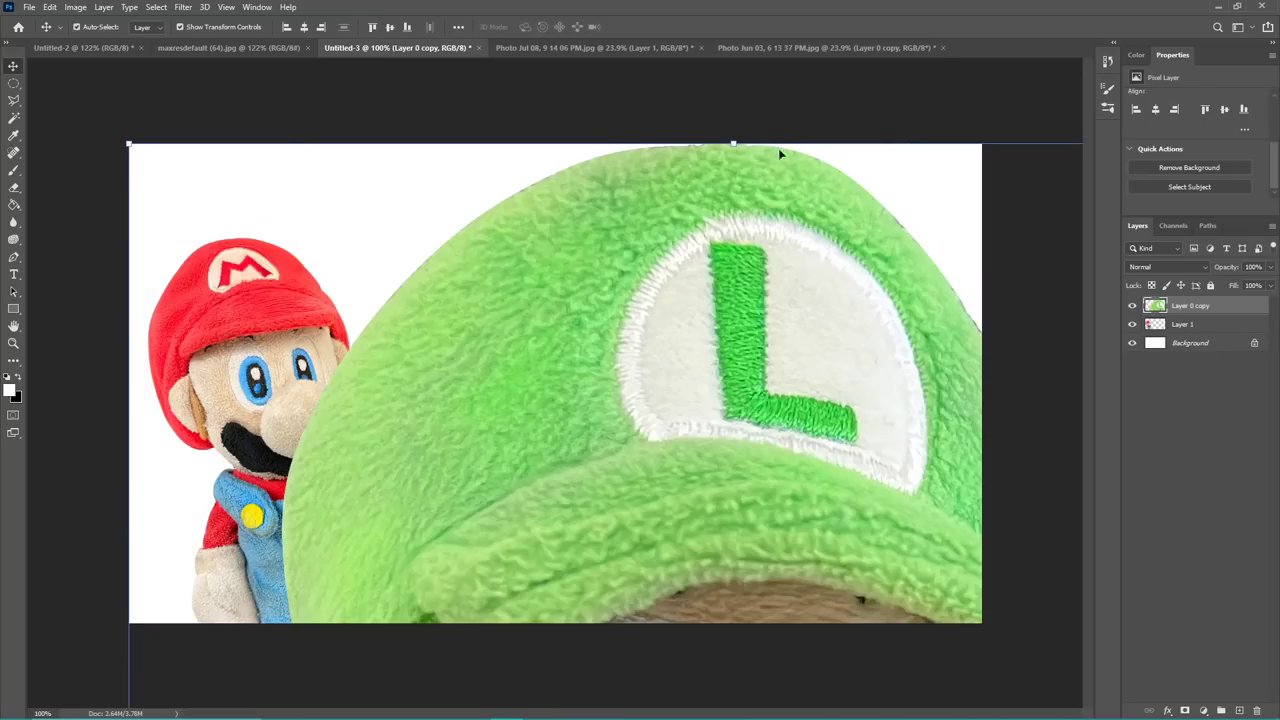
Scale the Luigi plush down and place it on the canvas's right side, with its legs running past the lower edge.
key("ctrl+t")
left_click_drag(776, 146, 760, 194)
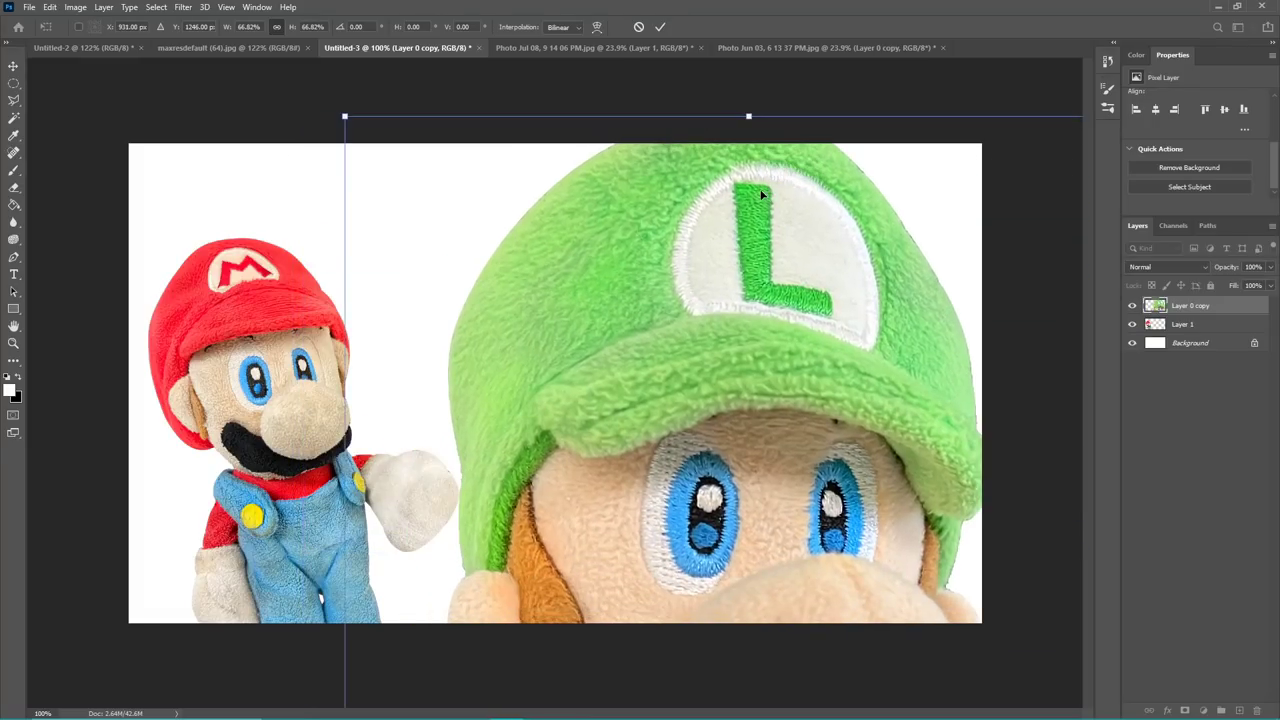
left_click_drag(734, 107, 762, 125)
key("Return")
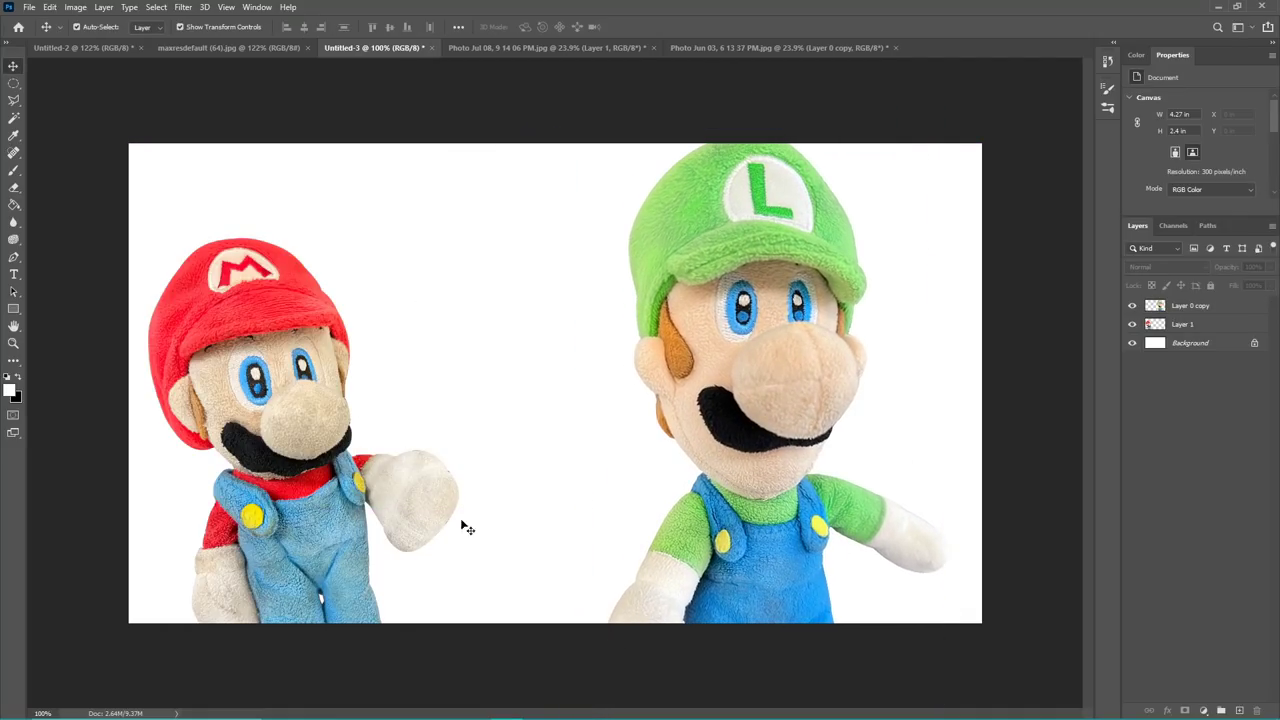
Switch to Chrome, search Google Images for "rainy sidewalk" and limit the results to Large images.
key("ctrl+shift+Tab")
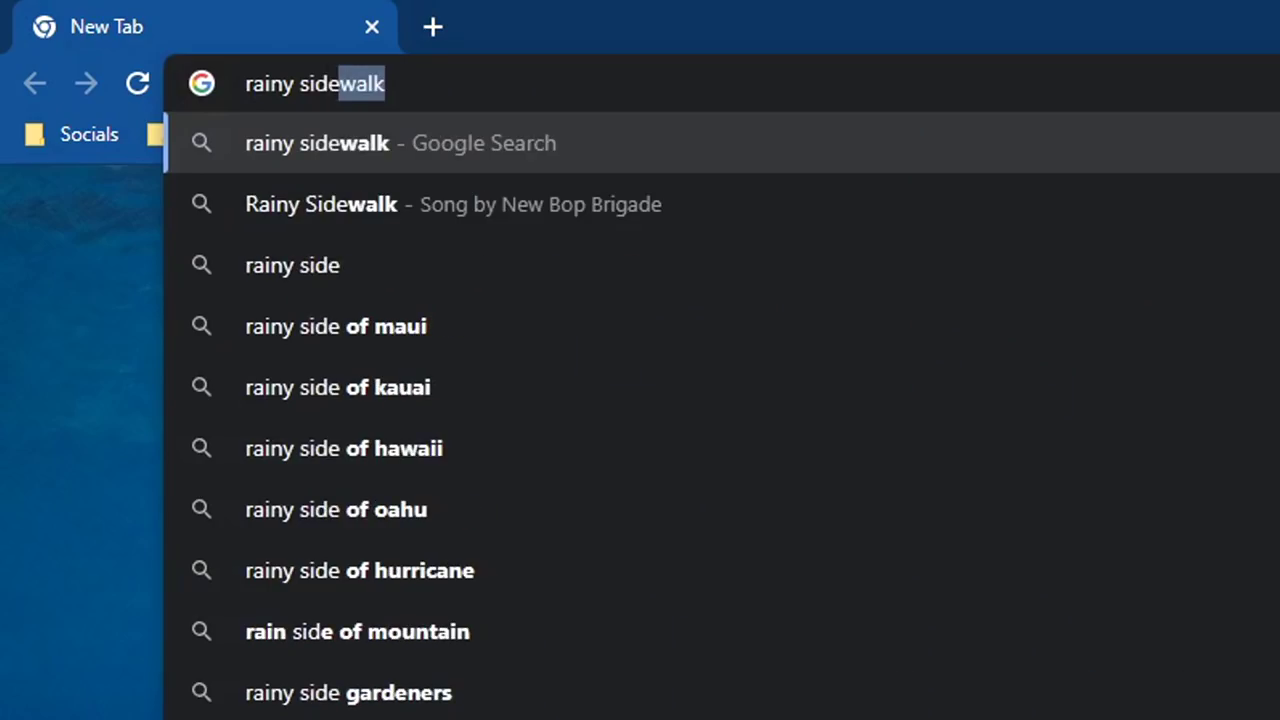
key("Return")
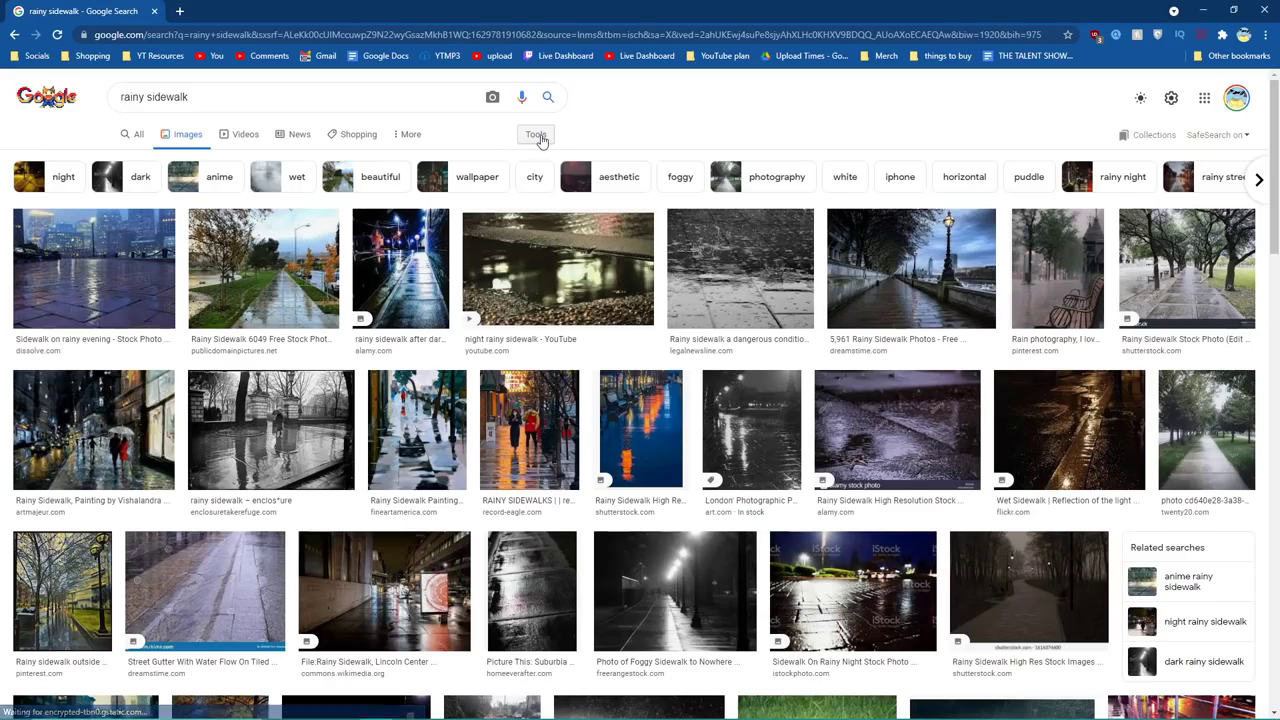
left_click(538, 136)
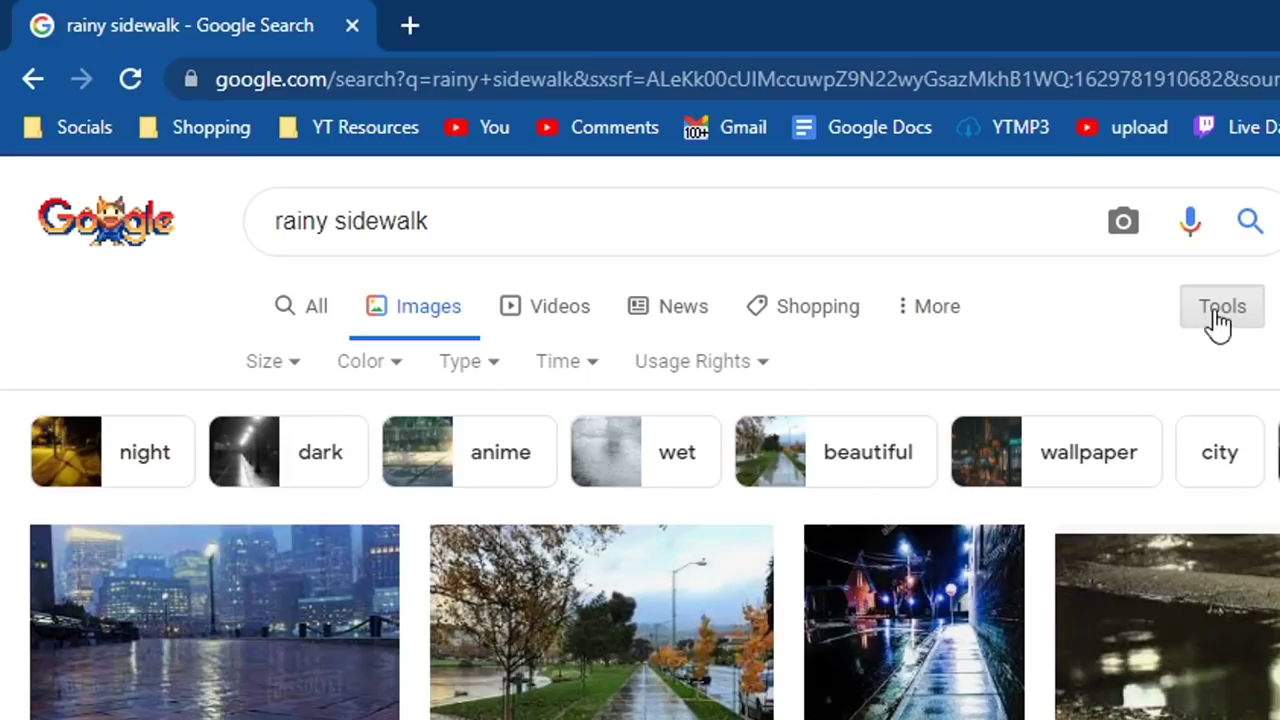
left_click(266, 372)
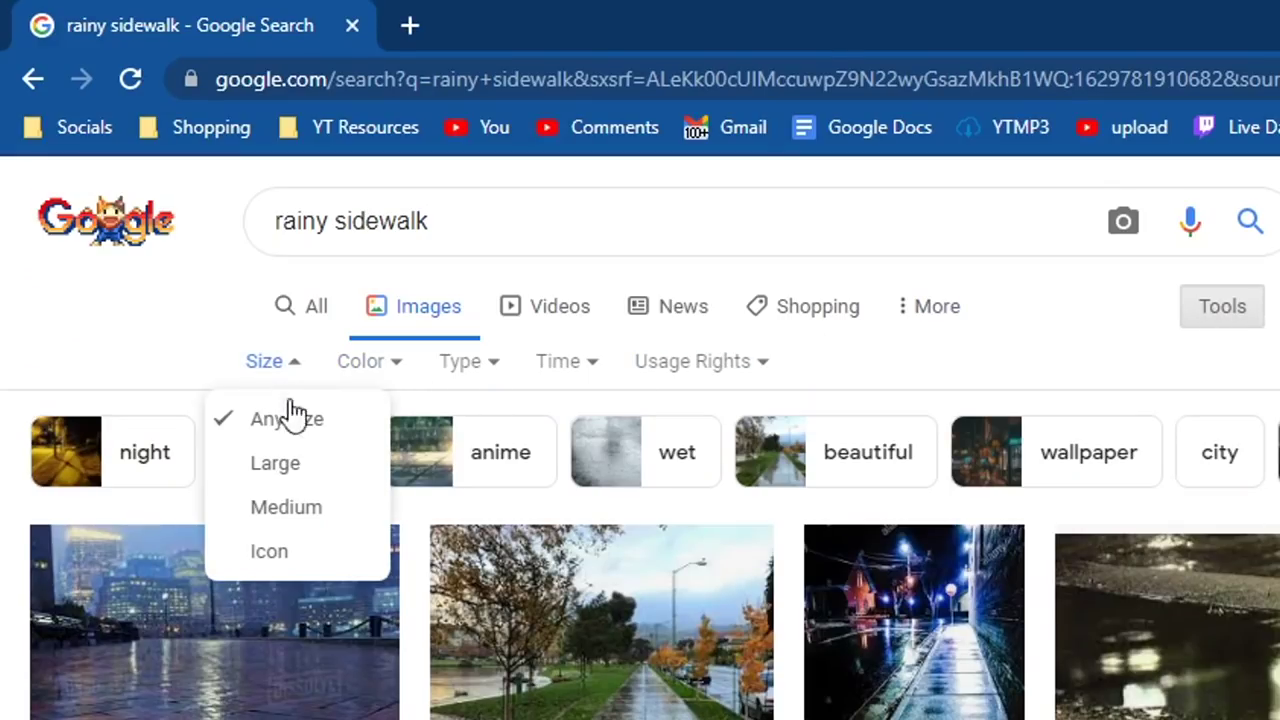
left_click(303, 464)
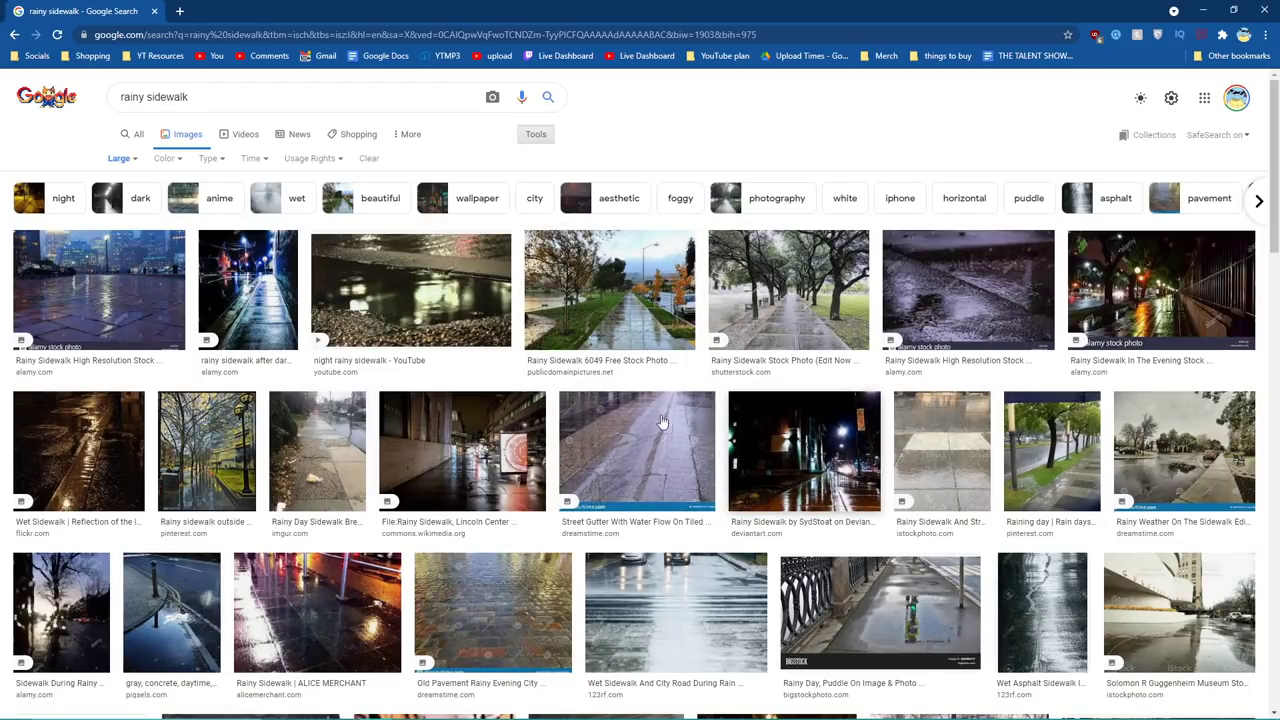
scroll(624, 494, "down", 5)
scroll(624, 494, "down", 15)
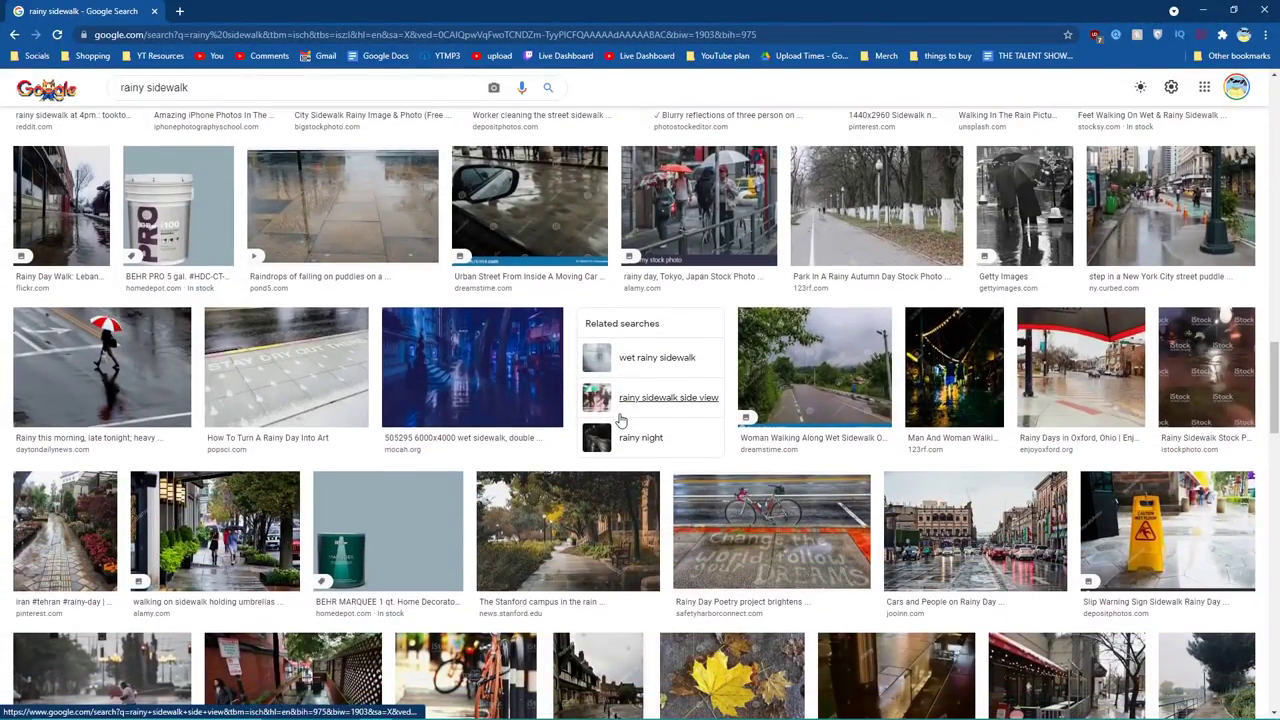
Look through the rainy sidewalk results, open the rainy background search in Chrome and copy WallpaperAccess's dark Animated Rain Wallpapers image.
scroll(622, 420, "down", 3)
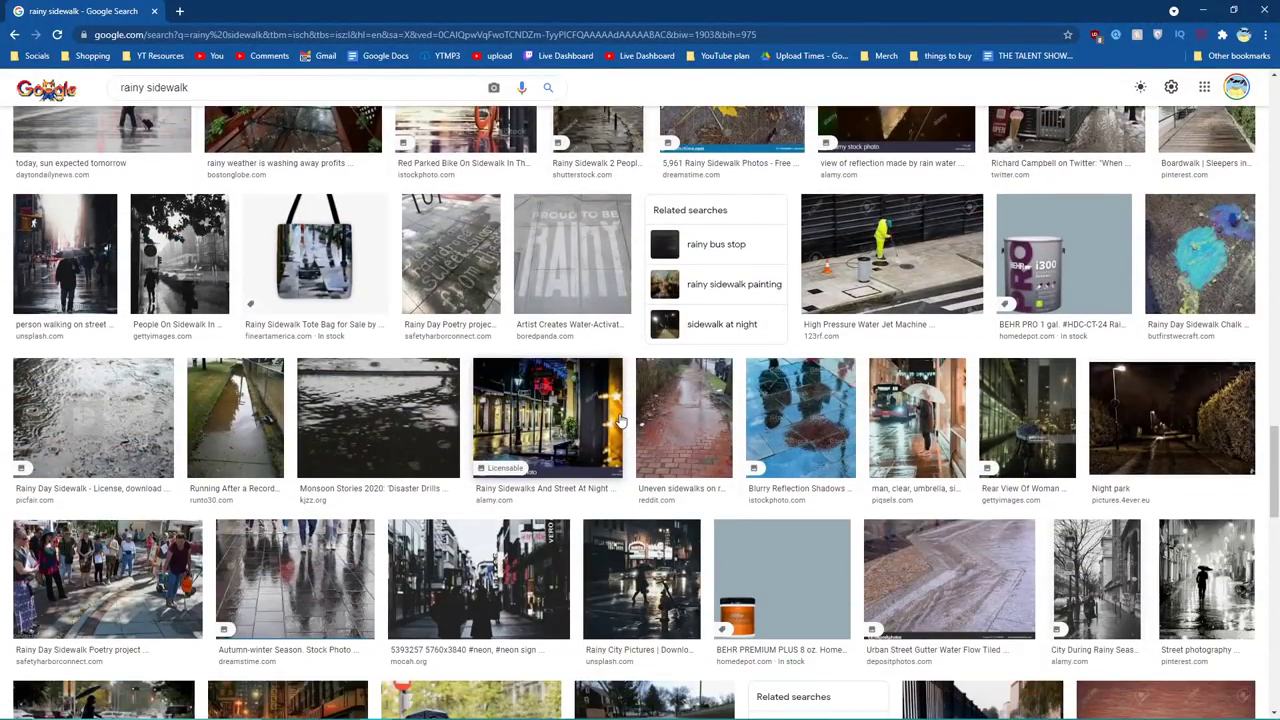
left_click(385, 683)
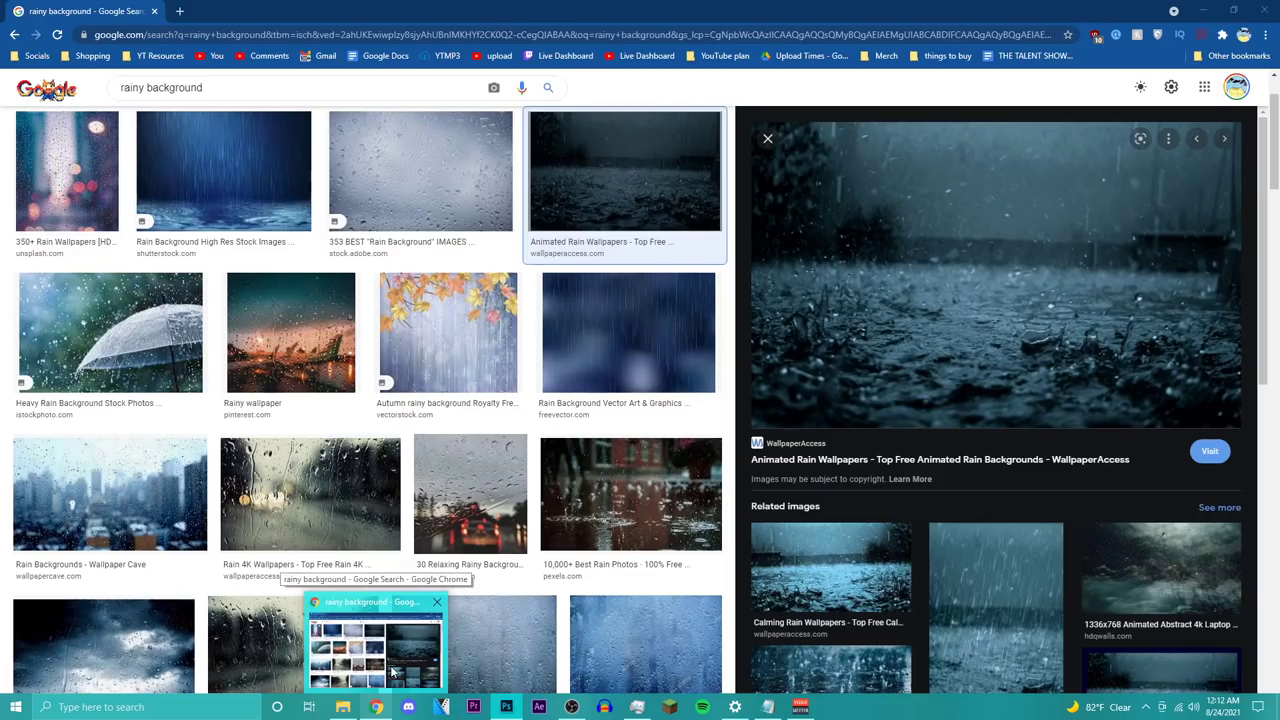
left_click(375, 650)
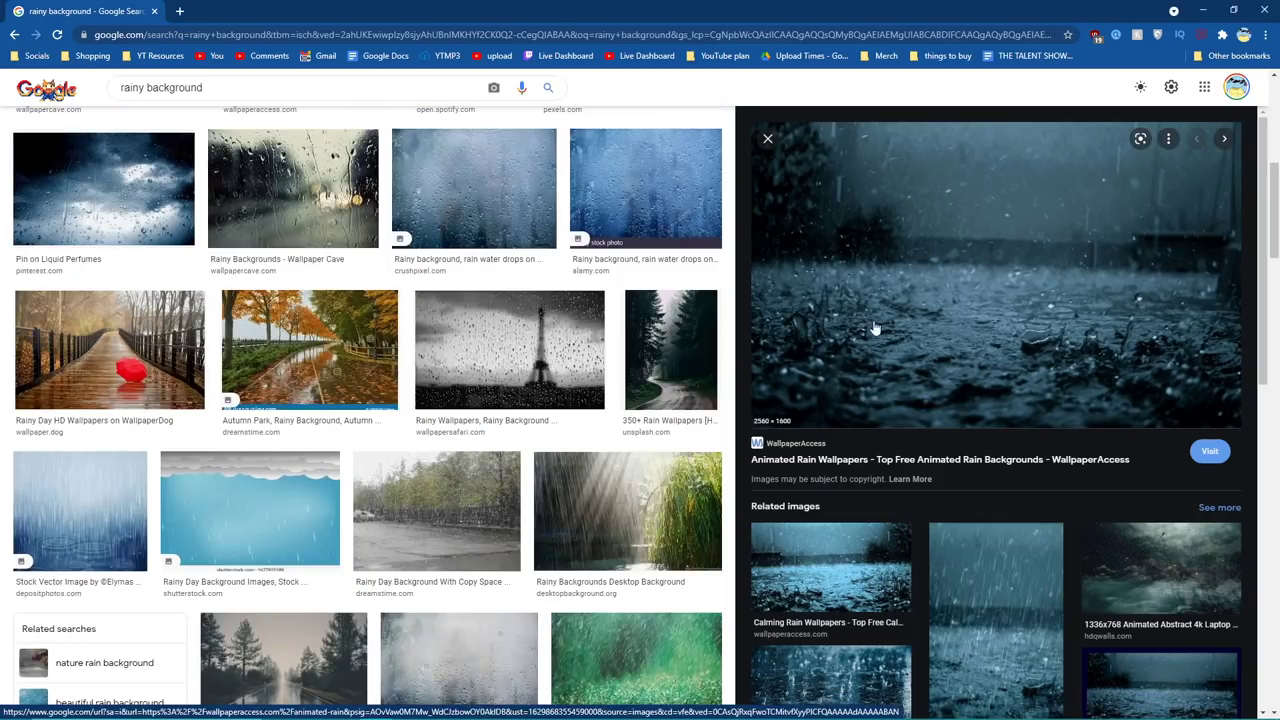
right_click(875, 328)
left_click(892, 464)
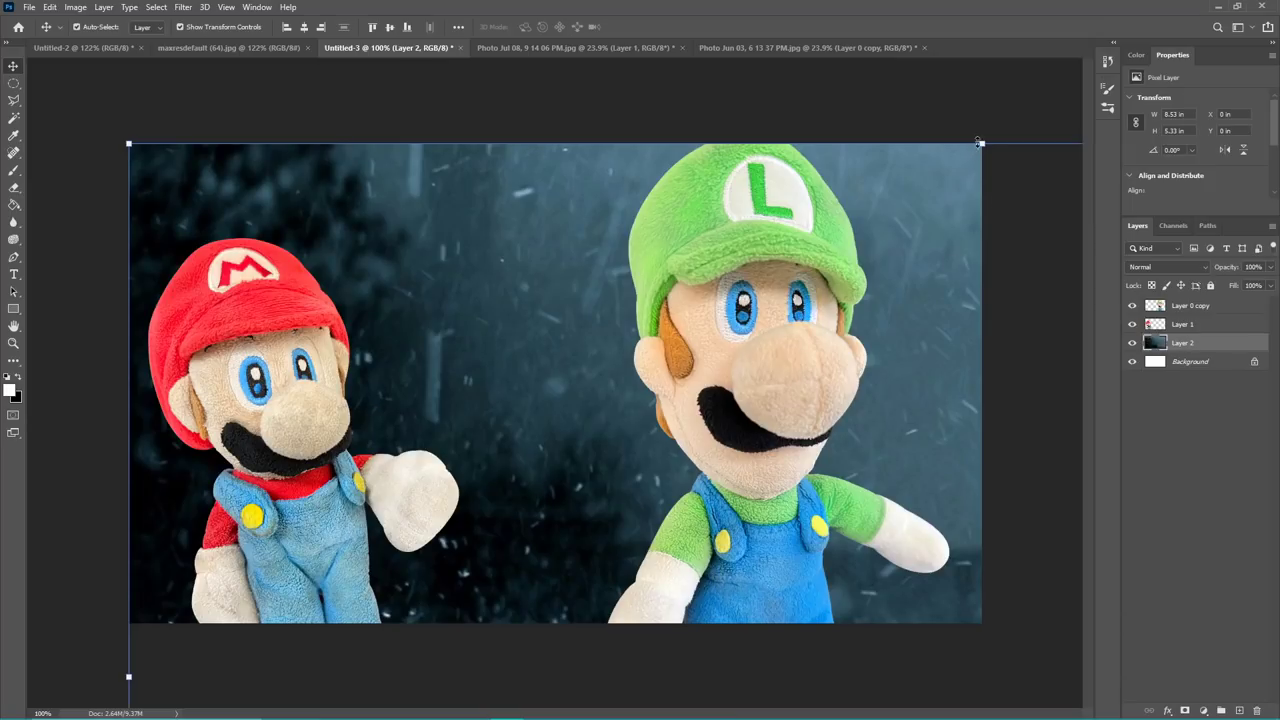
Scale the pasted rain background layer down so that it fills the Untitled-3 canvas behind both plushes.
left_click_drag(980, 143, 982, 552)
left_click_drag(975, 560, 627, 323)
left_click_drag(637, 465, 505, 287)
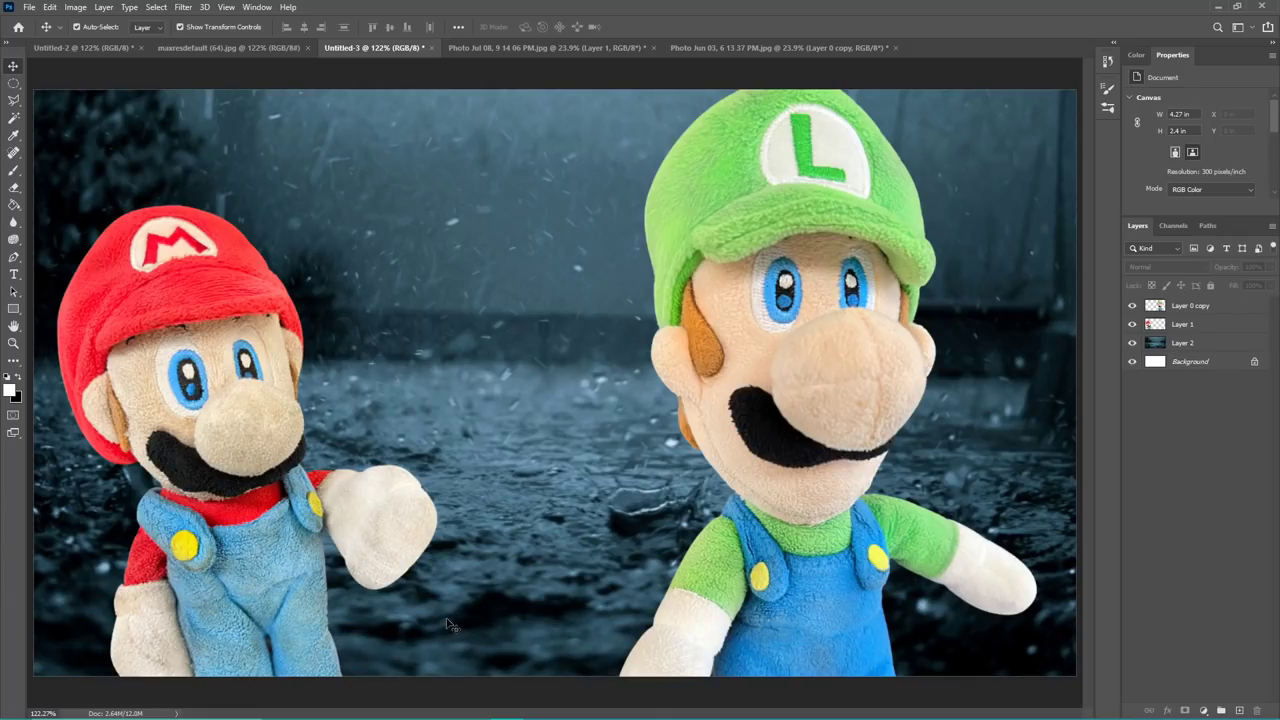
Check the maxresdefault (64).jpg reference thumbnail, and search Google Images for "hobo stick" limited to transparent images.
left_click(271, 48)
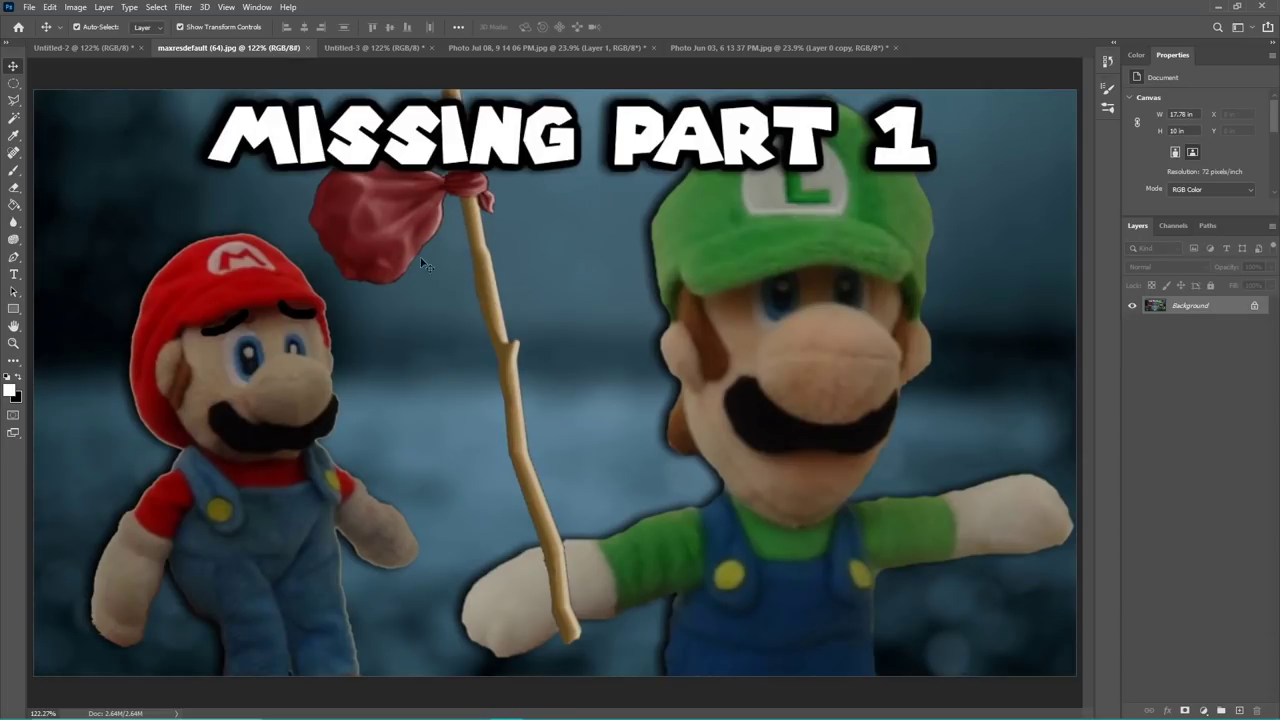
left_click(347, 48)
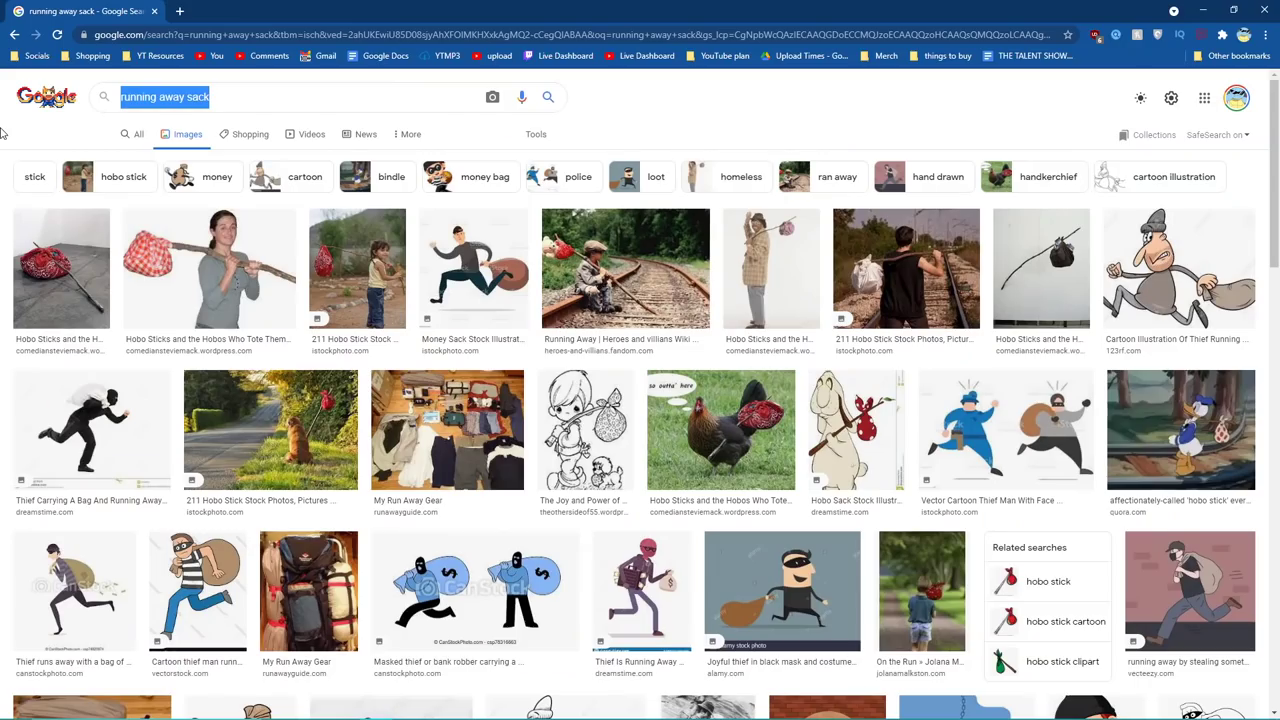
type("hobo stick")
key("Return")
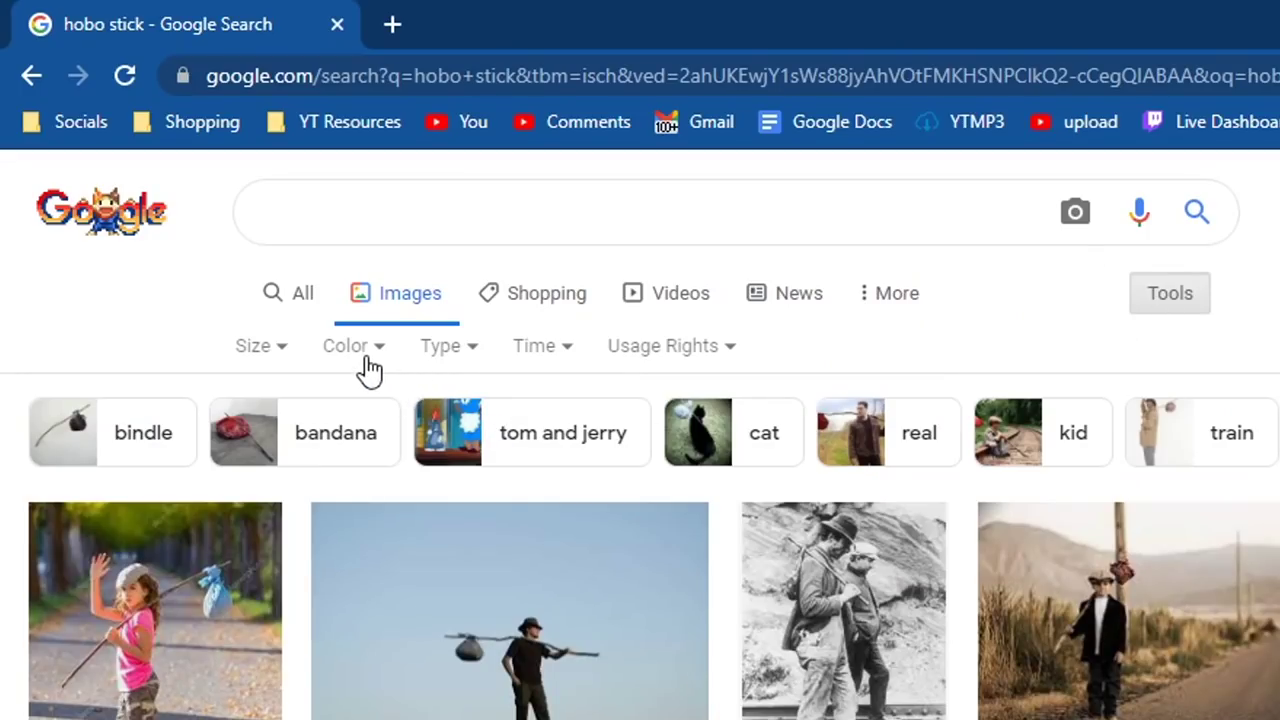
left_click(368, 360)
left_click(403, 489)
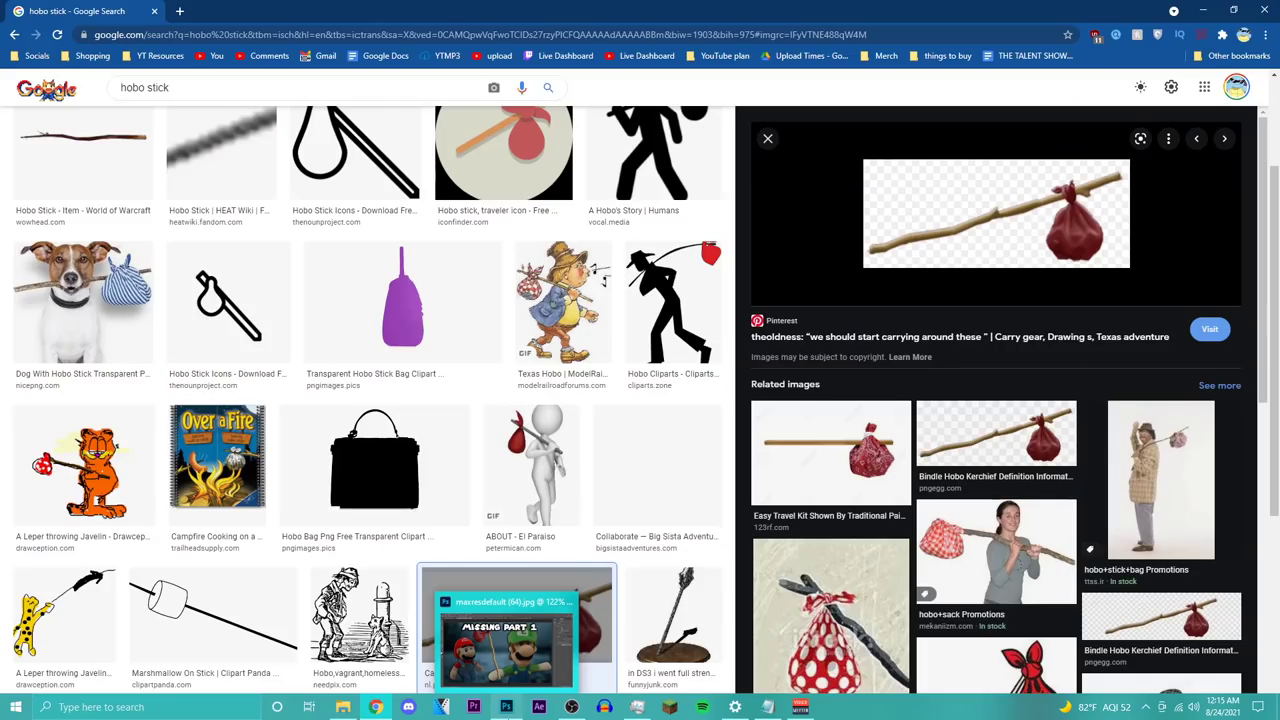
Save the Pinterest image of the branch with the red sack as a PNG and bring up the download's show-in-folder option.
right_click(924, 229)
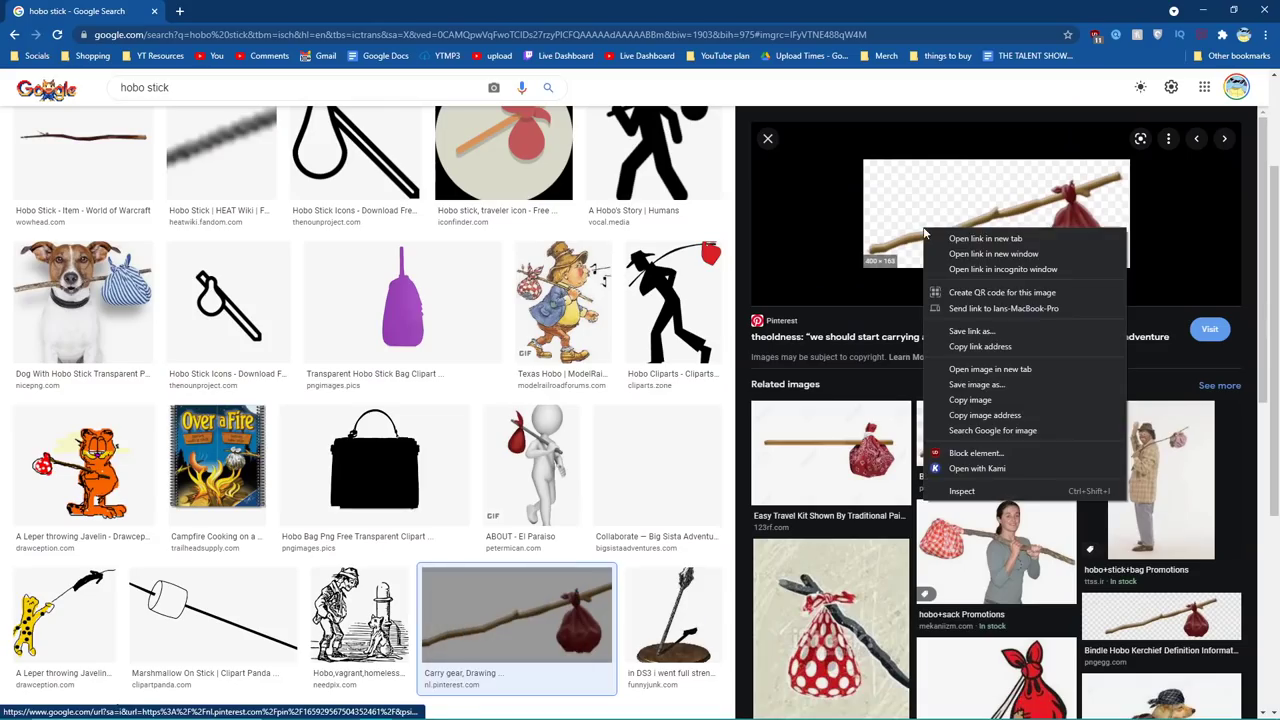
left_click(985, 390)
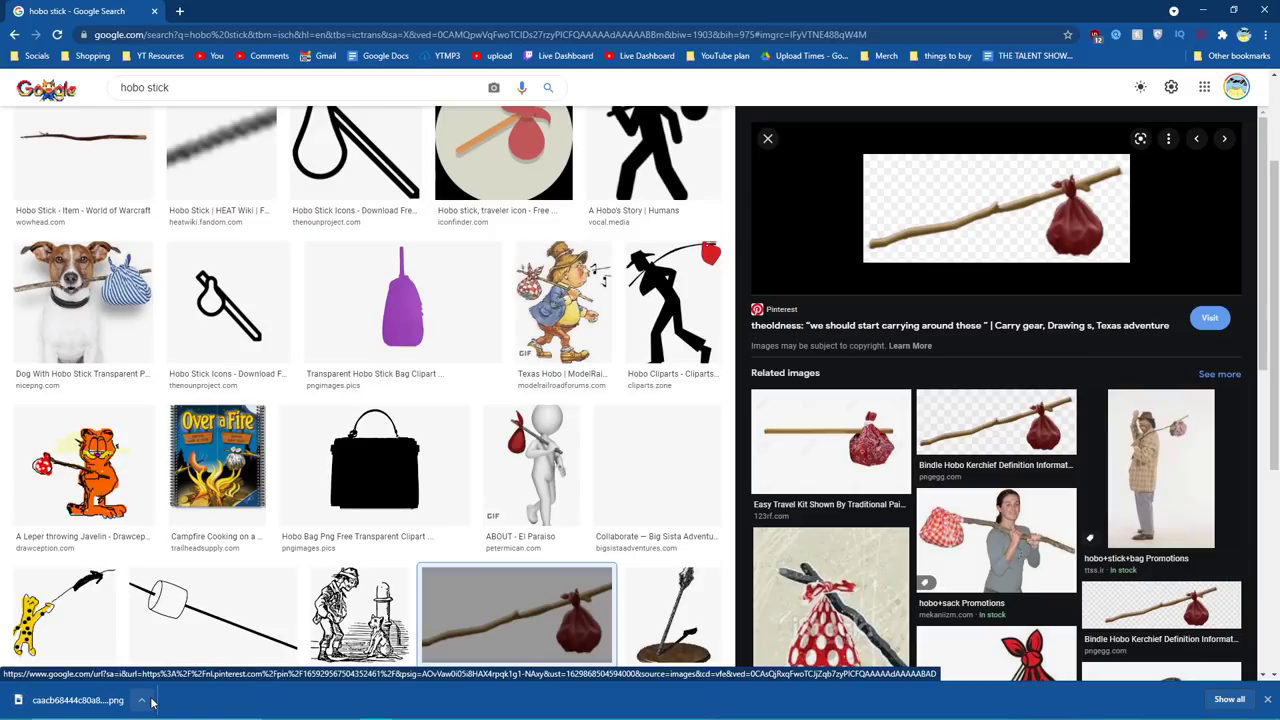
right_click(930, 188)
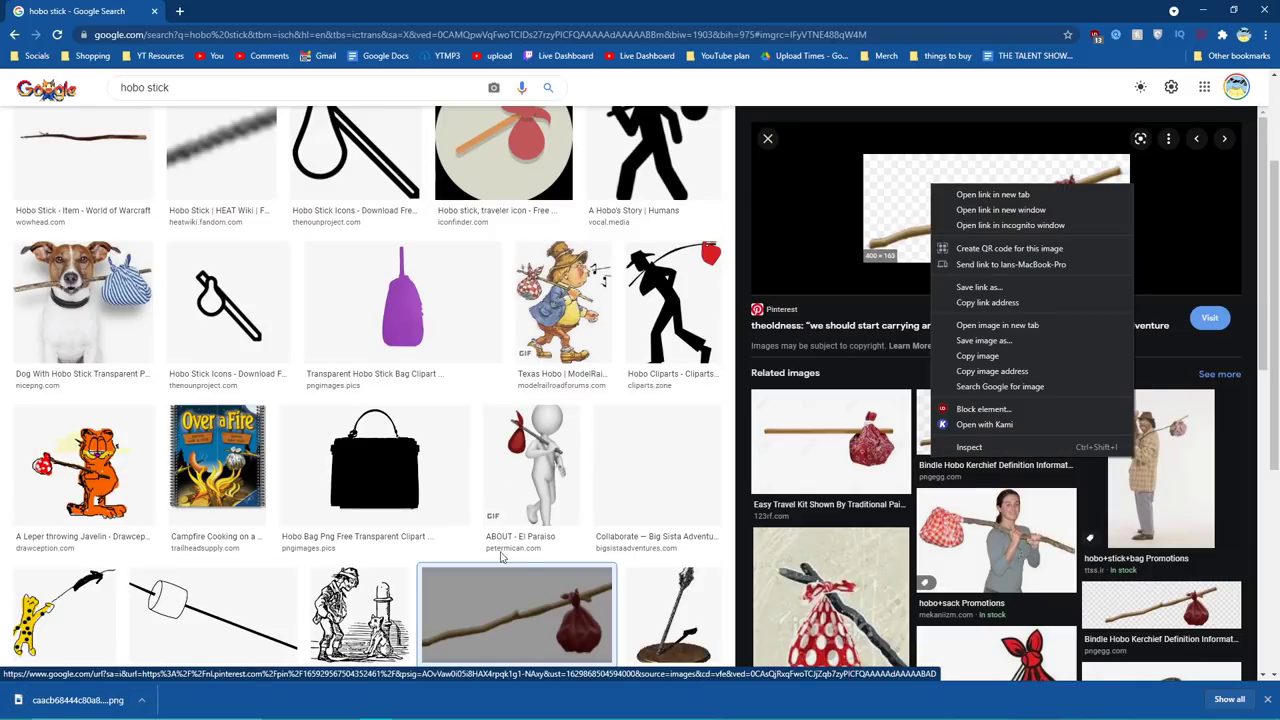
left_click(840, 284)
left_click(141, 700)
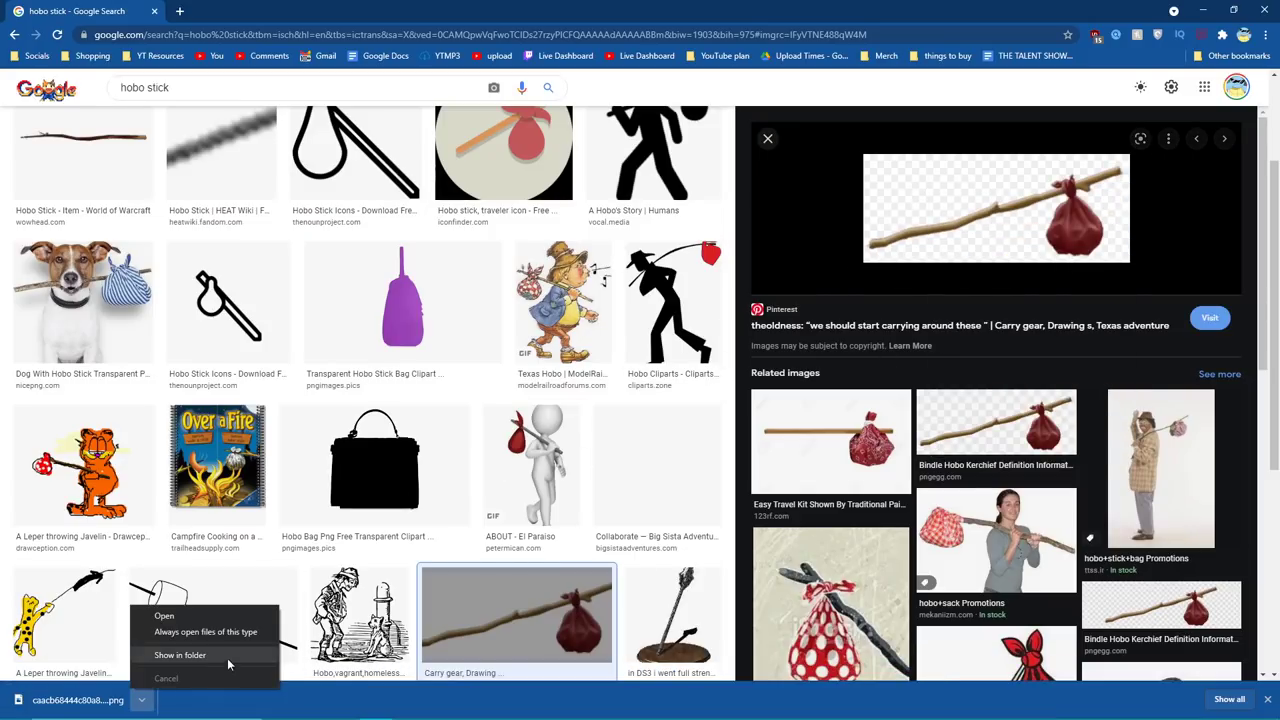
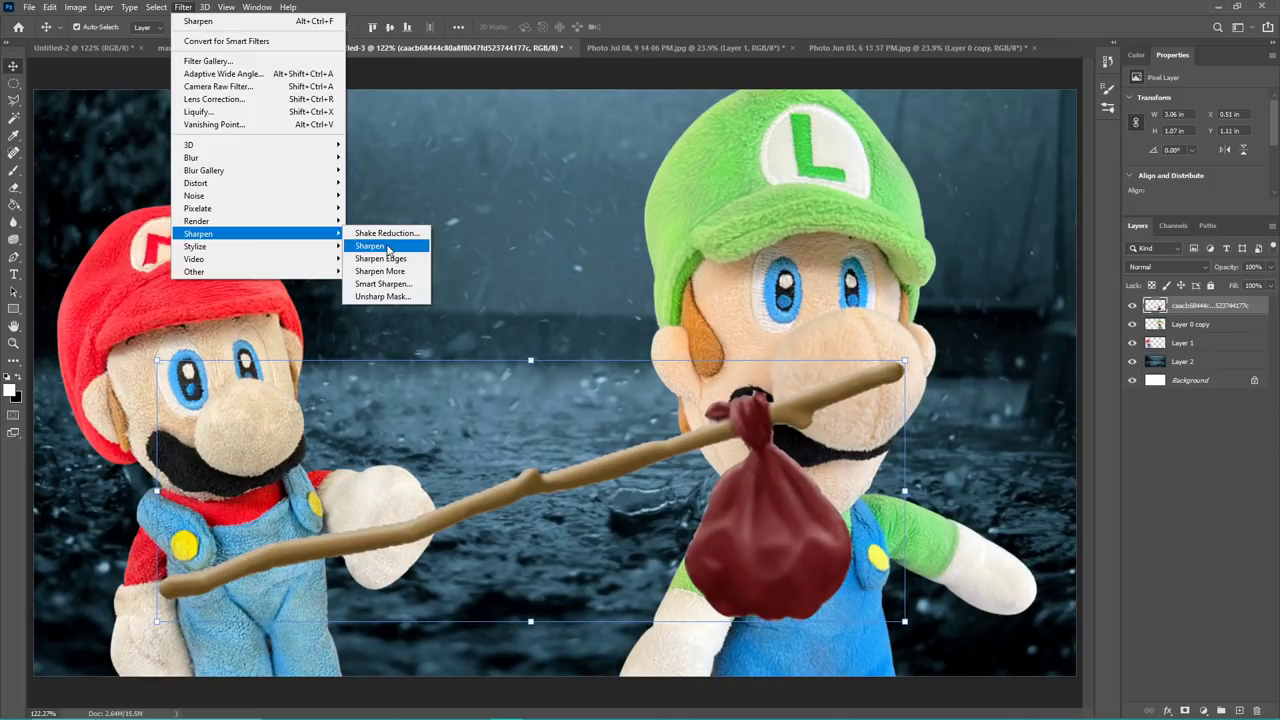
Apply the Sharpen filter twice to the hobo stick layer and rotate the stick nearly upright, with its lower end over Luigi's hand.
left_click(387, 248)
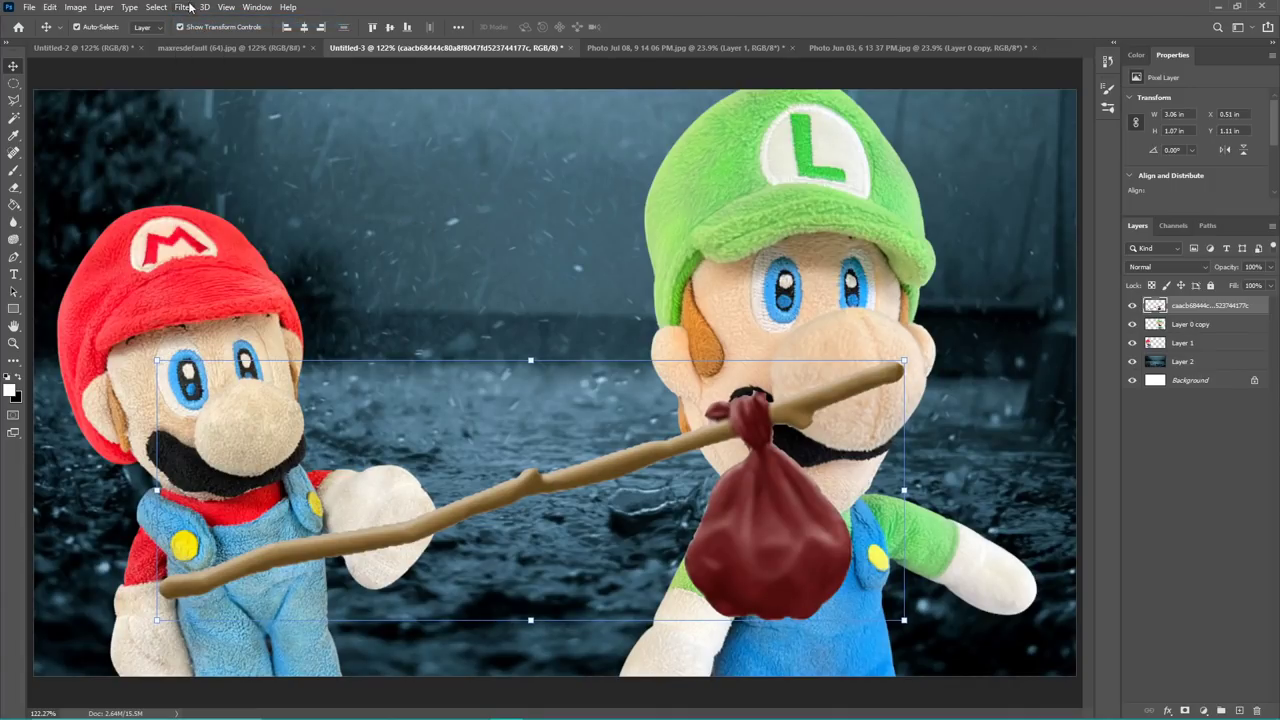
left_click(190, 8)
left_click(200, 14)
left_click_drag(912, 492, 674, 333)
key("Return")
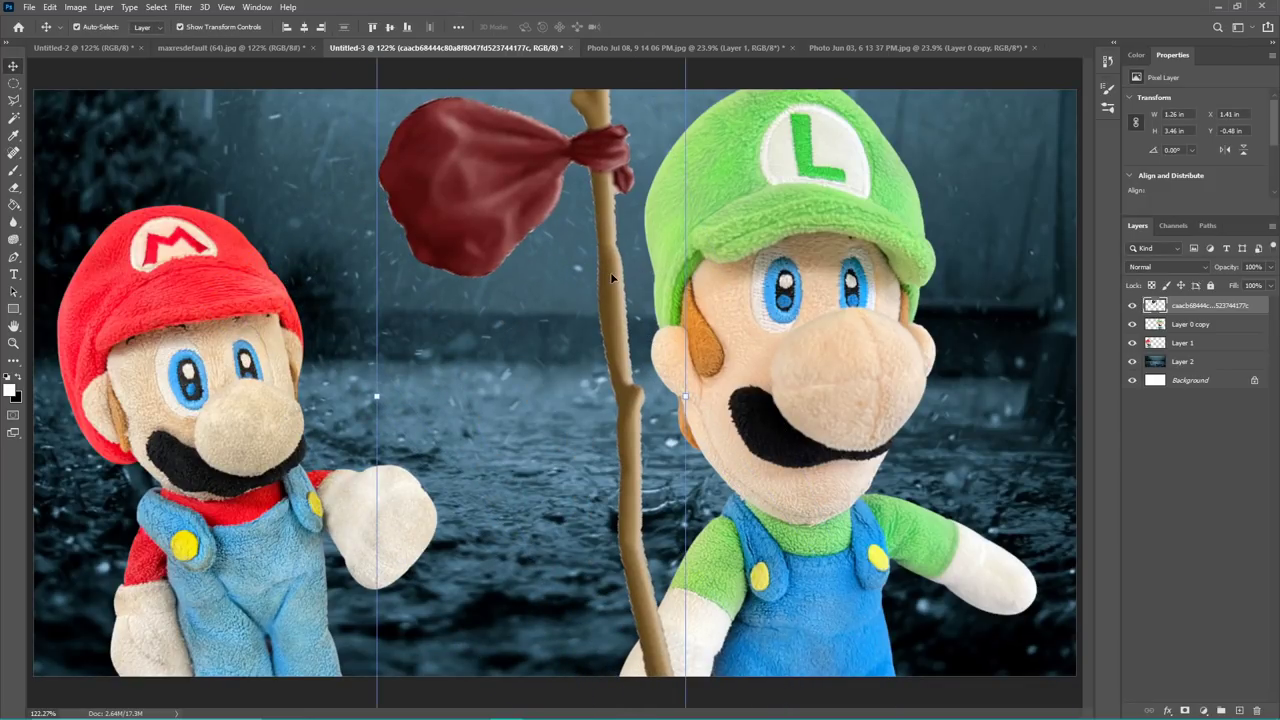
Add a black drop shadow to the Luigi layer with 19 px distance, 8% spread and 35 px size.
left_click(858, 312)
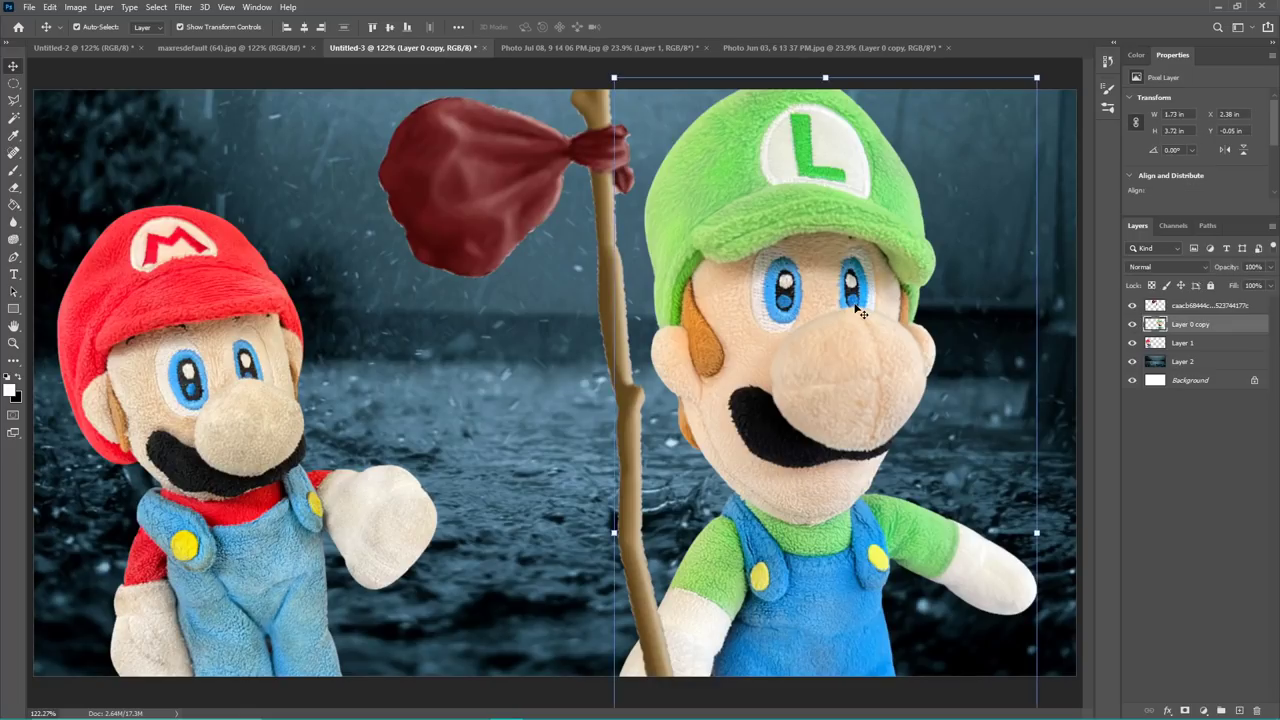
left_click(1167, 711)
left_click(1177, 702)
left_click_drag(1163, 446, 1170, 448)
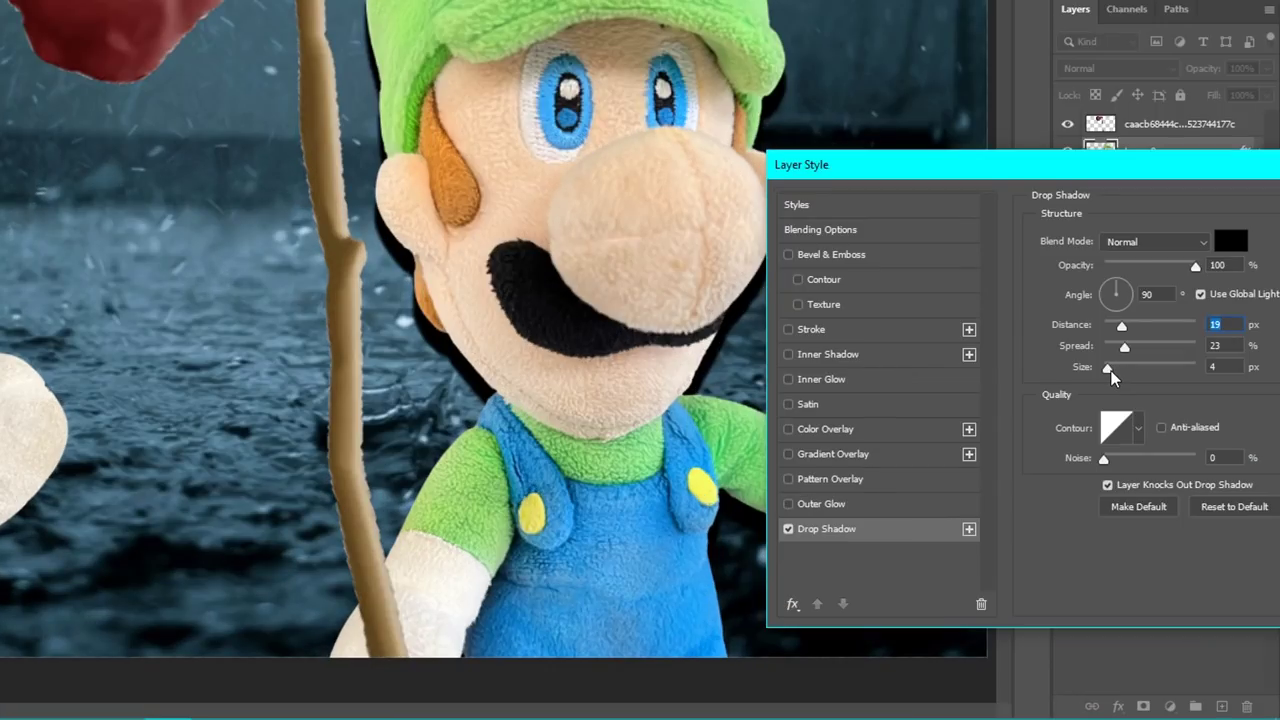
mouse_move(1110, 369)
left_mouse_down()
mouse_move(1121, 369)
mouse_move(1112, 348)
left_mouse_up()
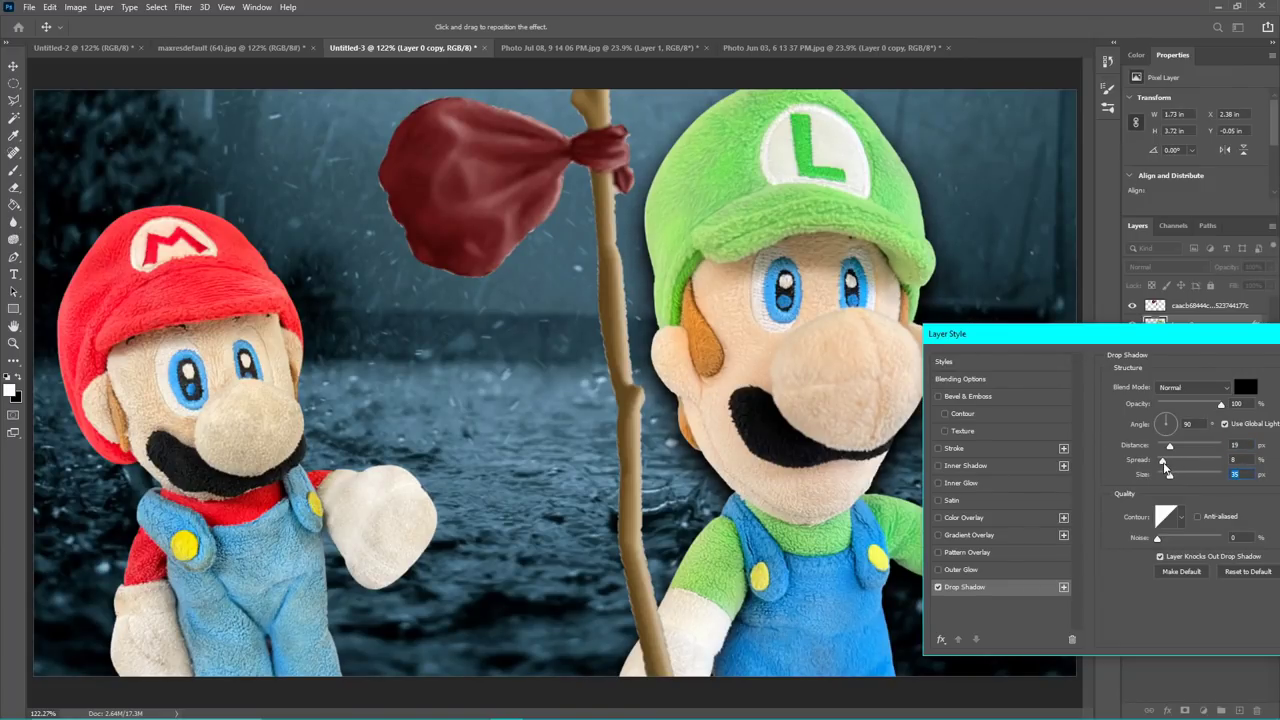
Soften Luigi's drop shadow to 44% opacity, 14 px distance and 7% spread, and apply the layer style.
left_click_drag(1166, 469, 1165, 469)
left_click(1163, 463)
left_click_drag(1169, 446, 1166, 446)
left_click(1221, 405)
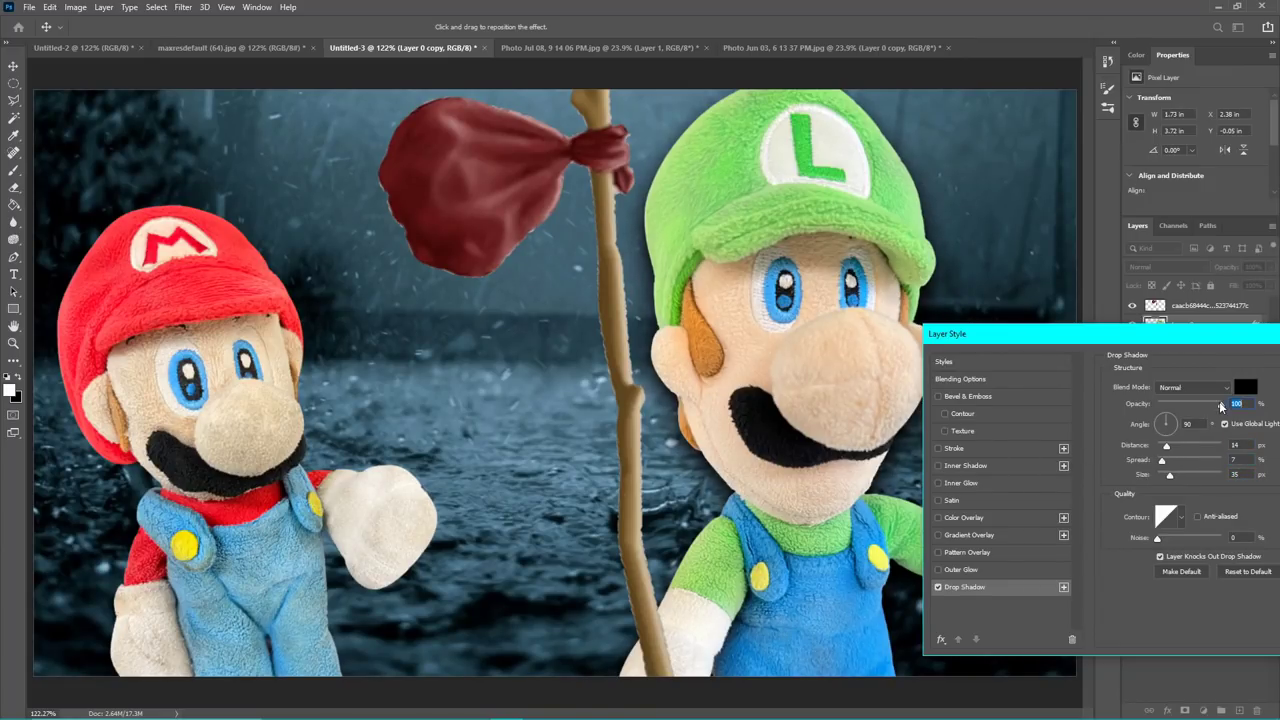
left_click_drag(1217, 402, 1183, 412)
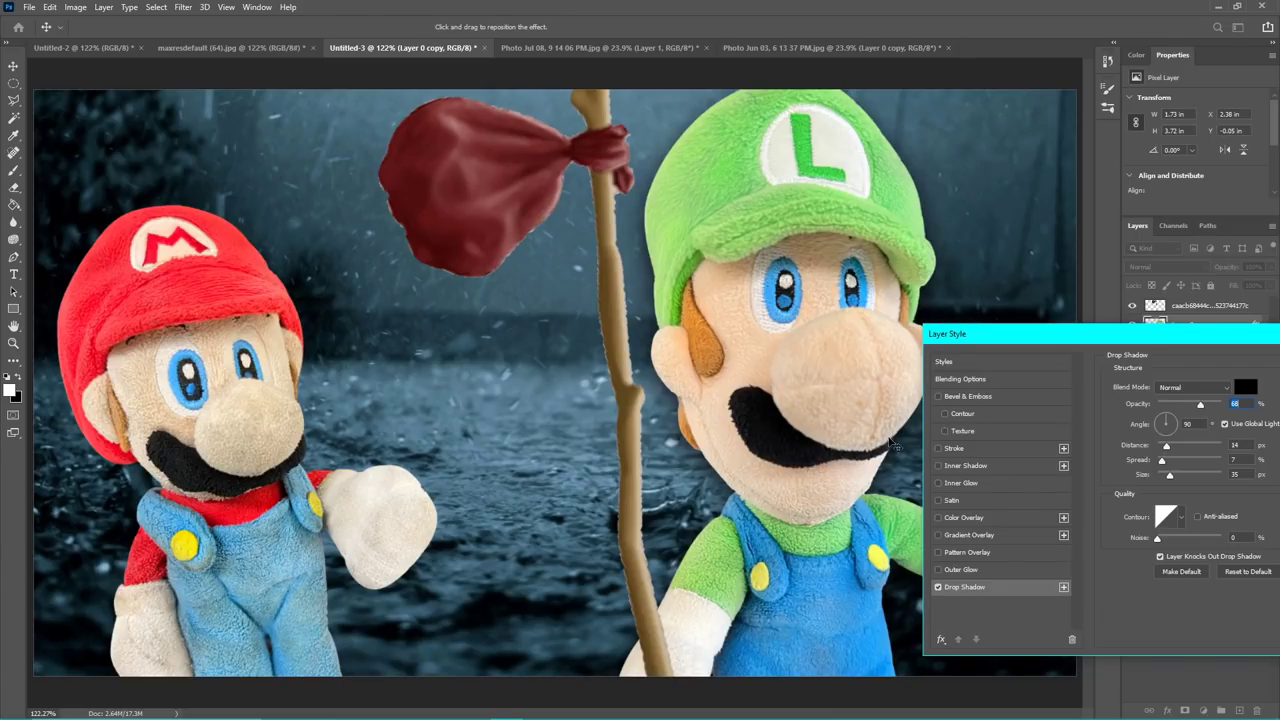
key("Return")
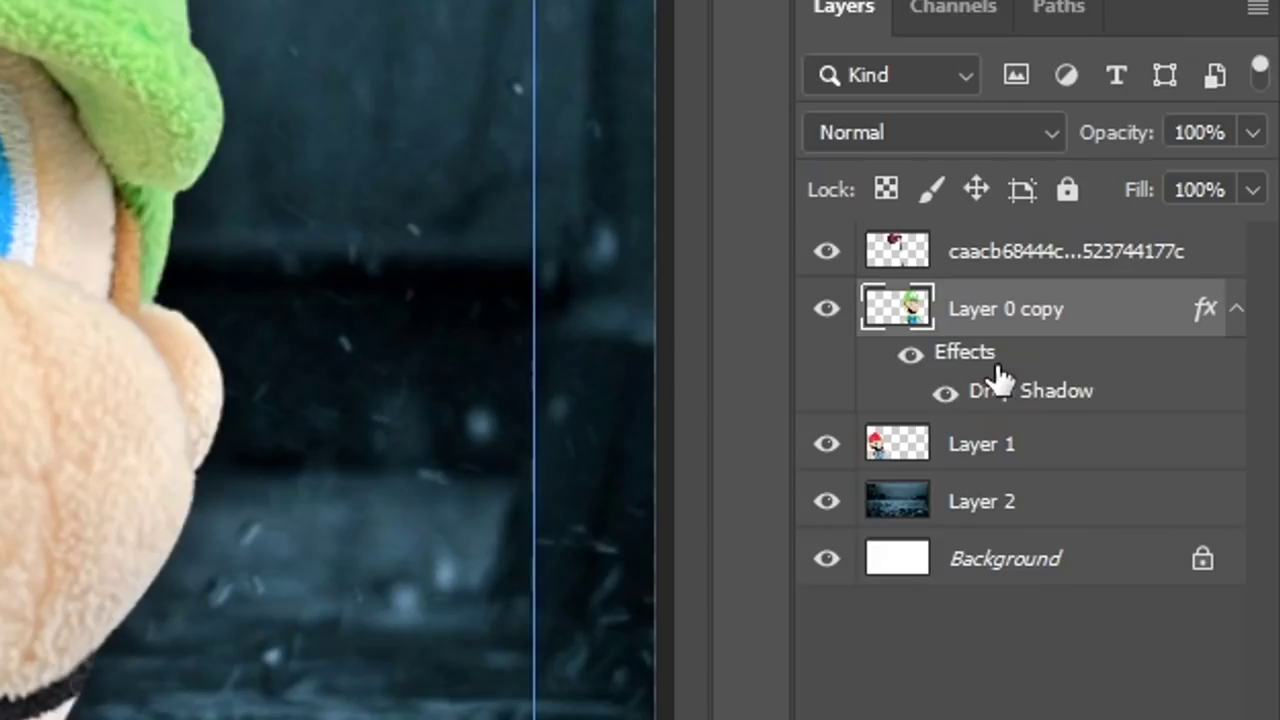
Copy Luigi's drop shadow effect onto the Mario layer and the hobo stick layer, keeping the copied settings.
left_click_drag(1186, 344, 1187, 359)
left_click_drag(999, 420, 998, 447)
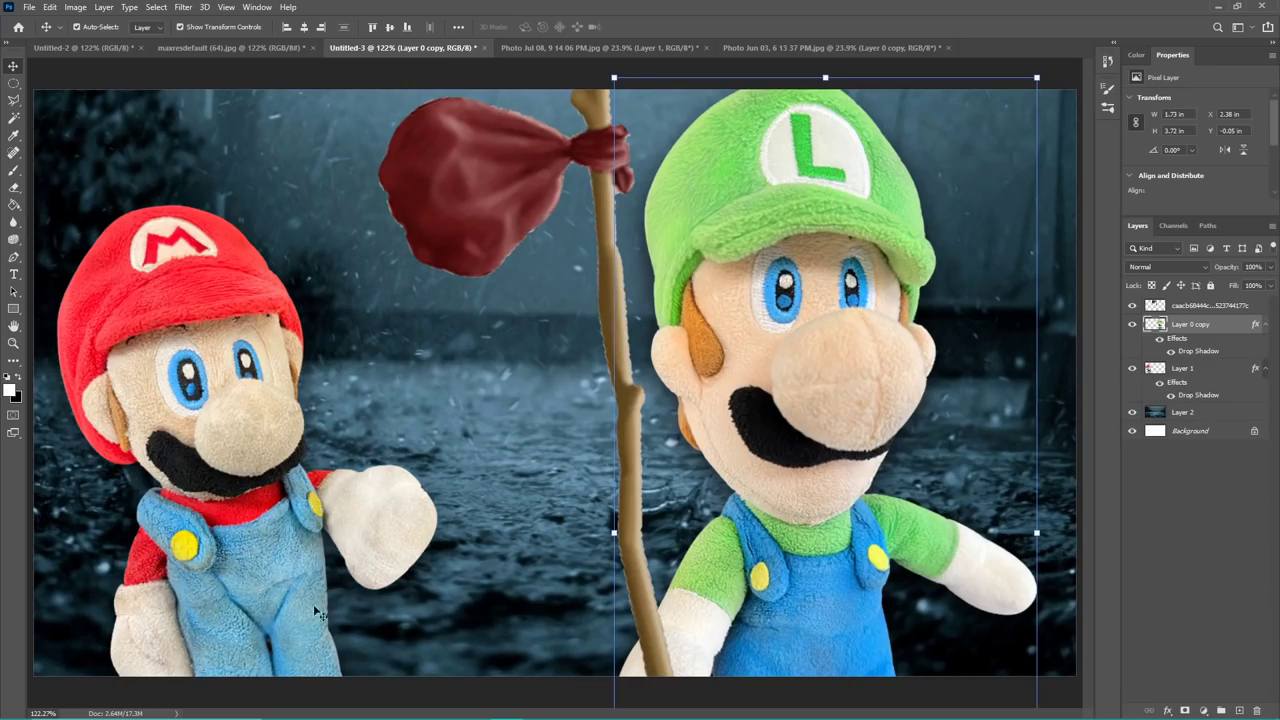
left_click_drag(1198, 382, 1203, 307)
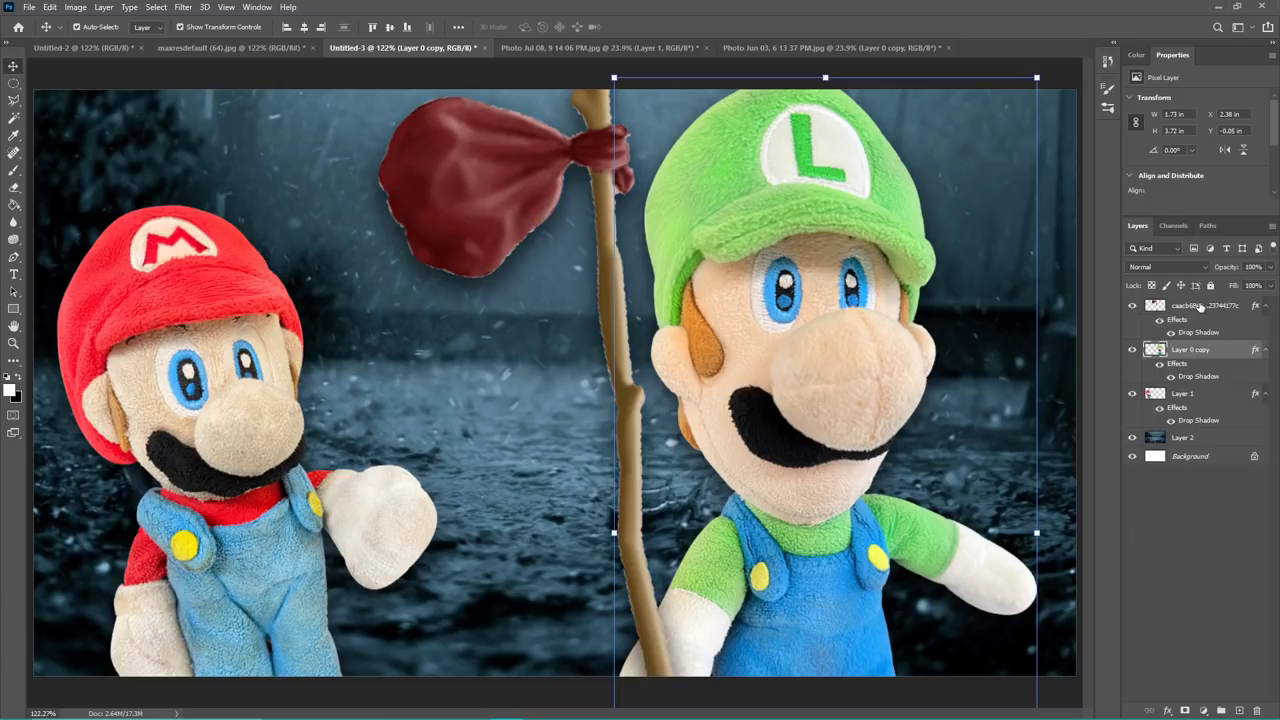
left_click(490, 198)
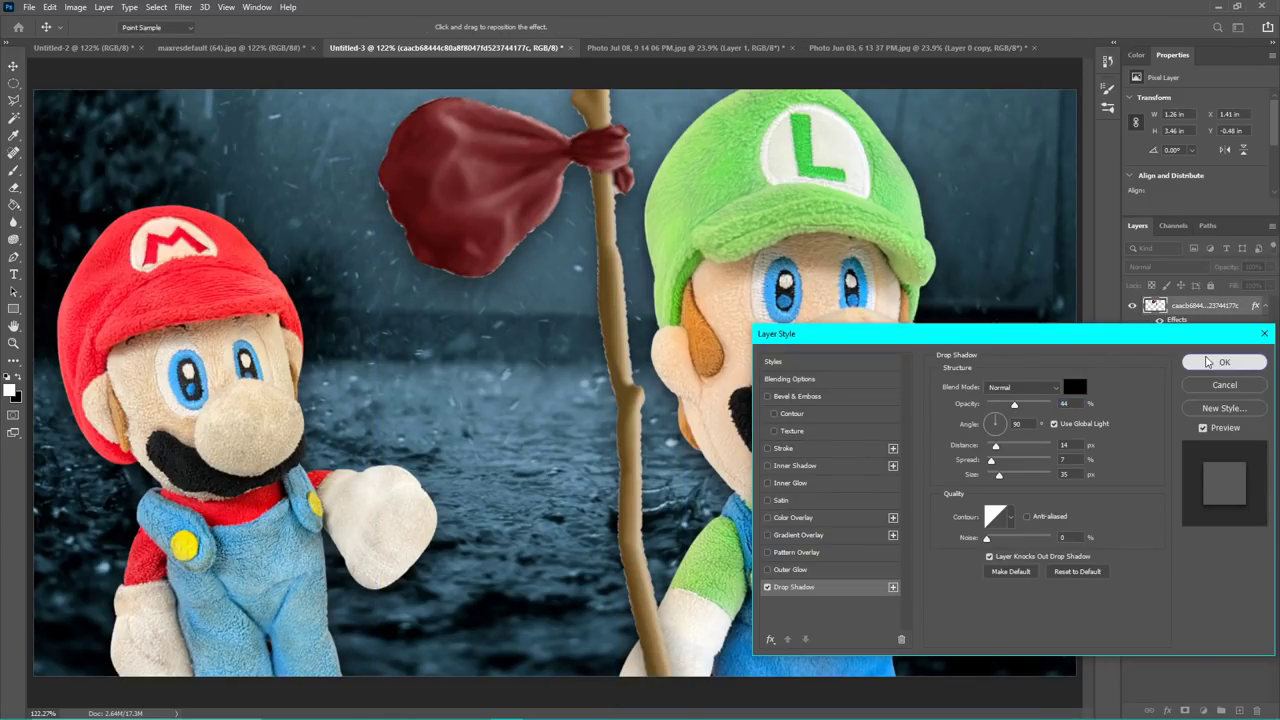
left_click(1222, 362)
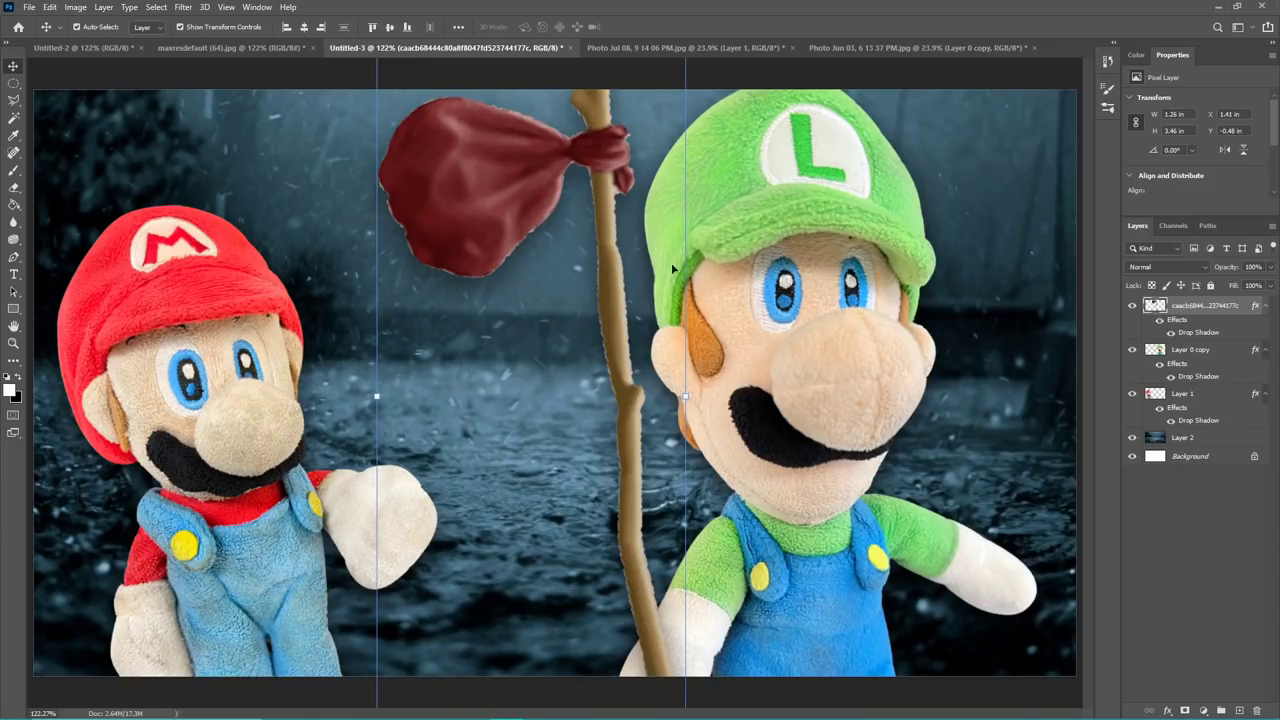
Switch to Chrome and search Google Images for "im sorry note".
left_click(450, 692)
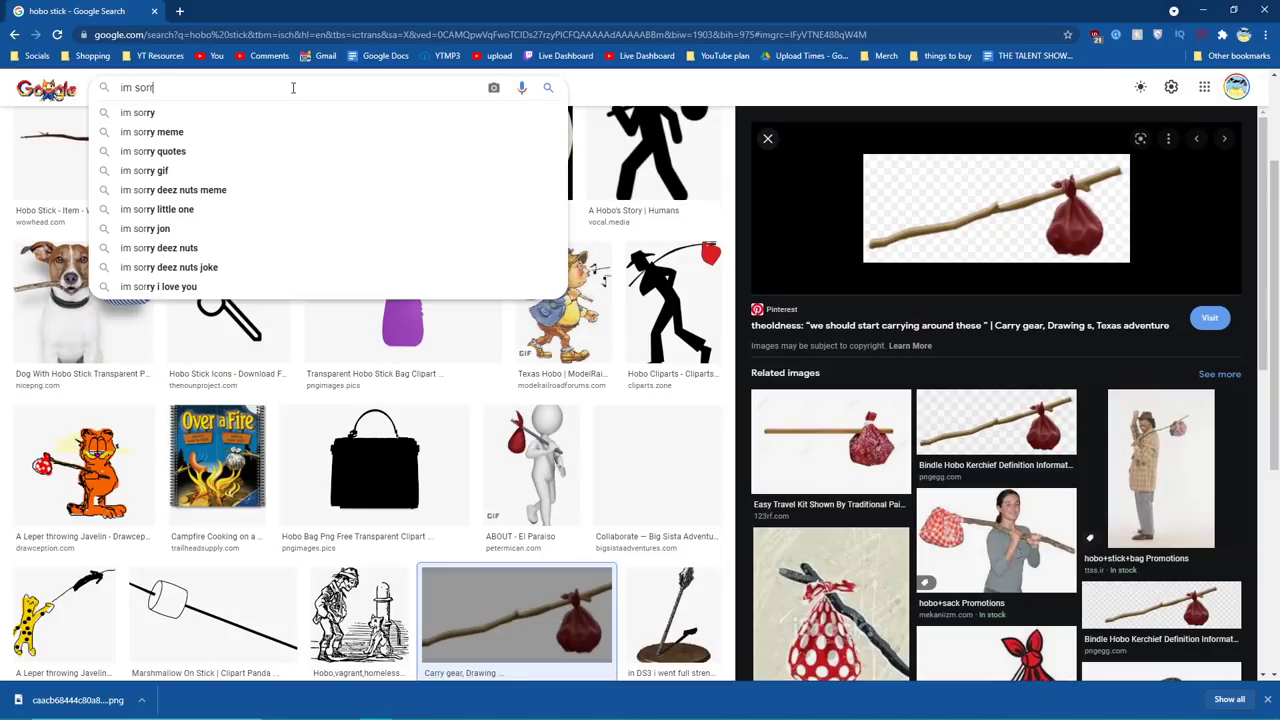
type("note")
key("Return")
scroll(712, 260, "up", 2)
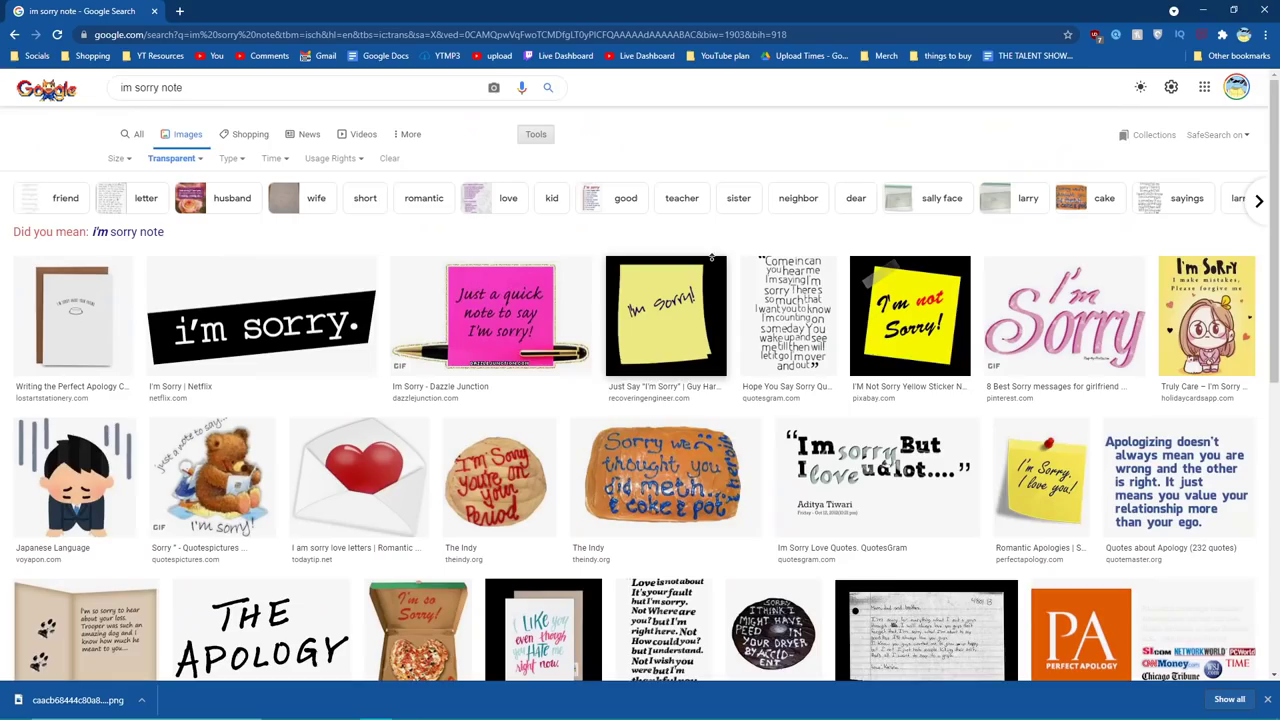
Search Google Images for "crumpled note" to get a sheet of lined paper for the composite.
left_click_drag(217, 108, 79, 107)
type("crumpled note")
key("Return")
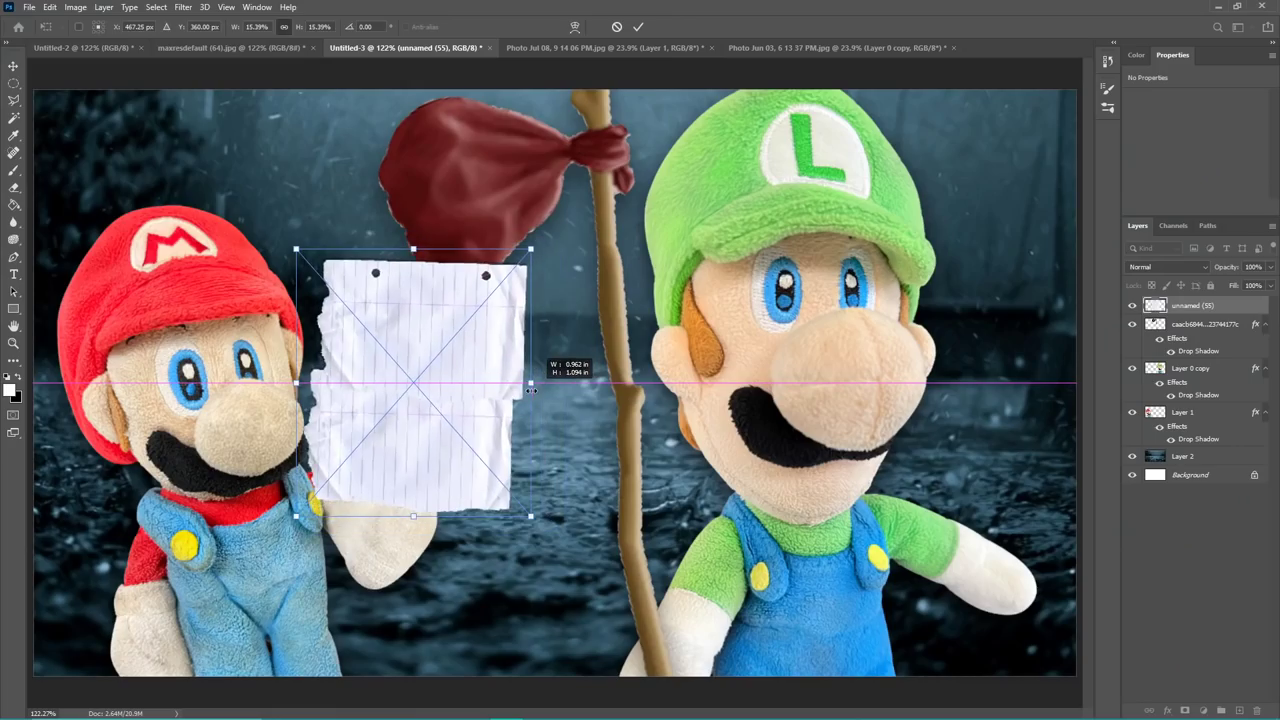
Enlarge the lined paper note slightly, tilt it counterclockwise and place it over Mario's outstretched hand.
left_click_drag(528, 384, 562, 348)
left_click_drag(398, 385, 403, 448)
key("Return")
Add the black text "i'm sorry!" on two lines over the note in 24 pt MV Boli.
key("t")
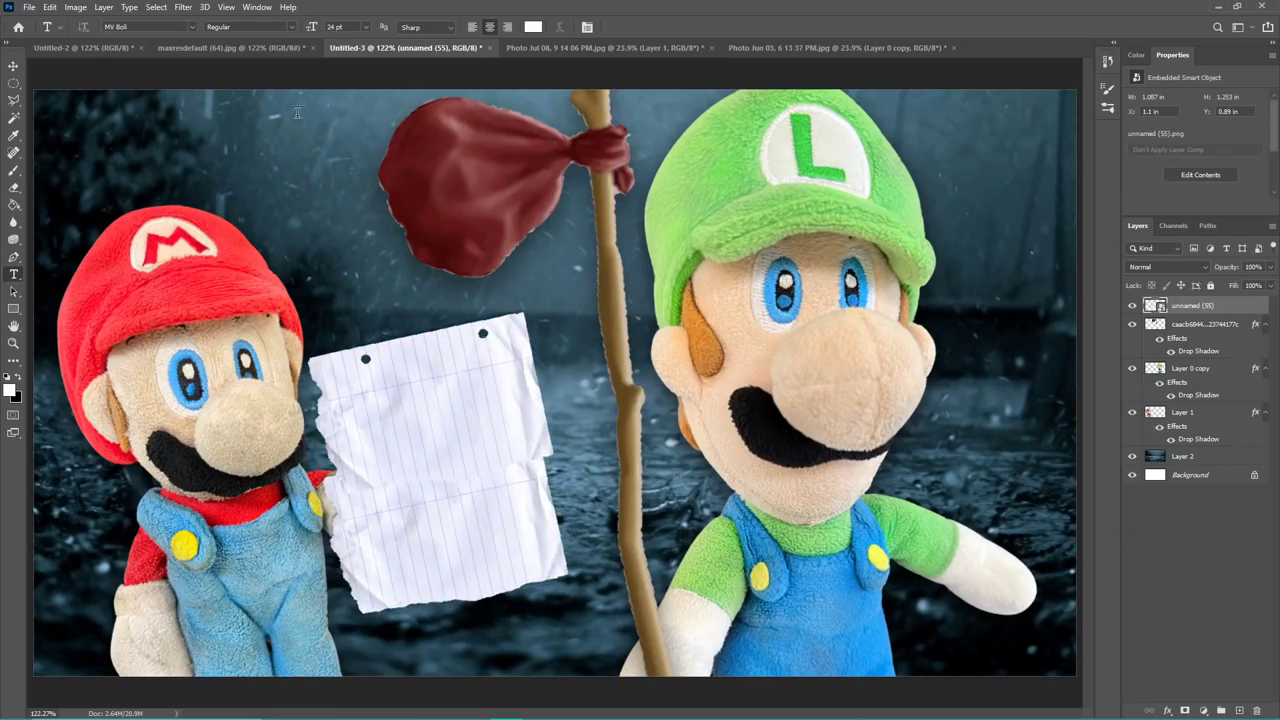
left_click(1136, 55)
left_click(1153, 199)
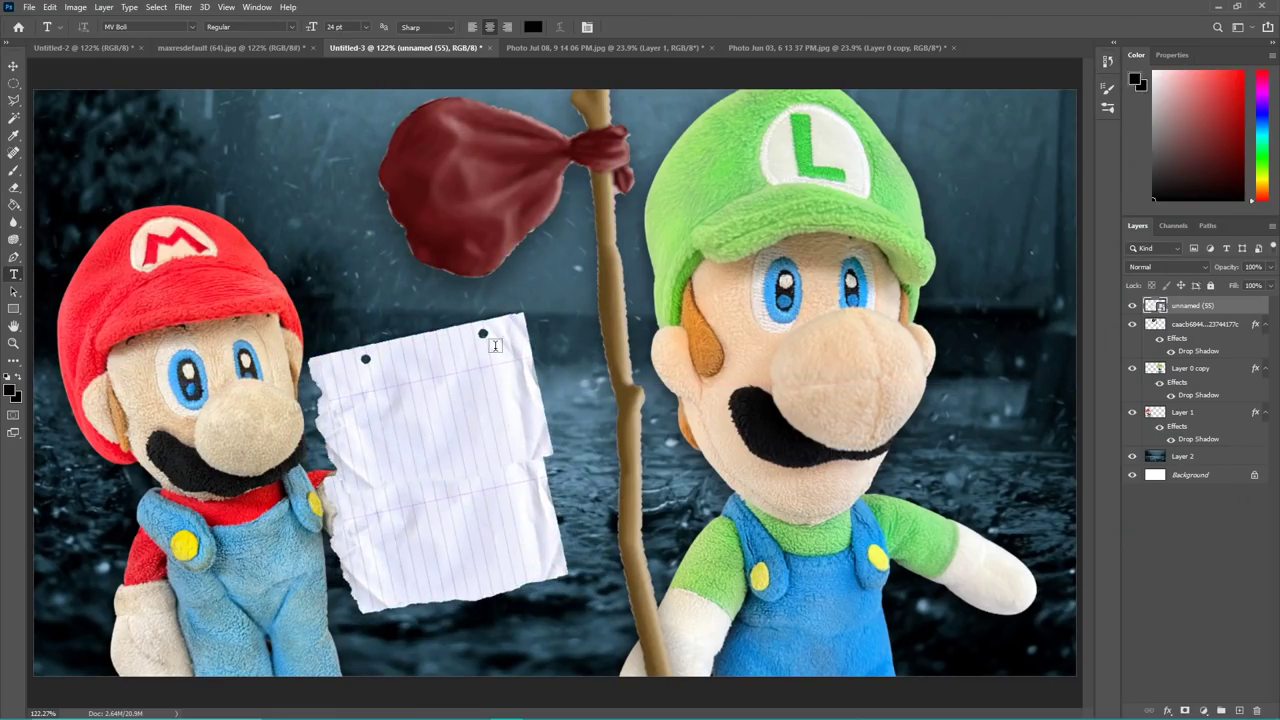
left_click(462, 362)
type("i'm")
key("Return")
type("sorry!")
key("ctrl+Return")
Scale the "i'm sorry!" text to 82.78%, rotate it -12.12° and center it on the paper note.
key("ctrl+t")
left_click_drag(474, 288, 455, 290)
left_click_drag(471, 337, 443, 402)
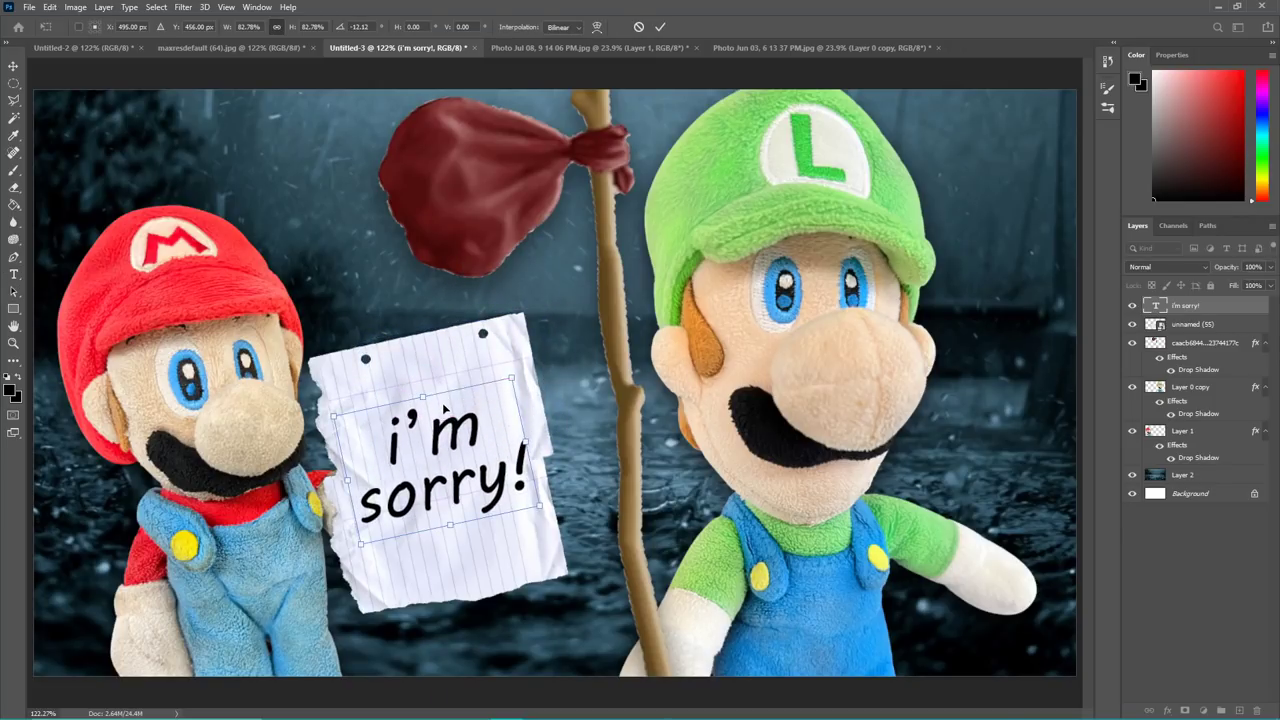
key("Return")
Change the "i'm sorry!" text to a thin handwritten font and adjust its size and placement on the note.
left_click(191, 27)
scroll(385, 170, "down", 3)
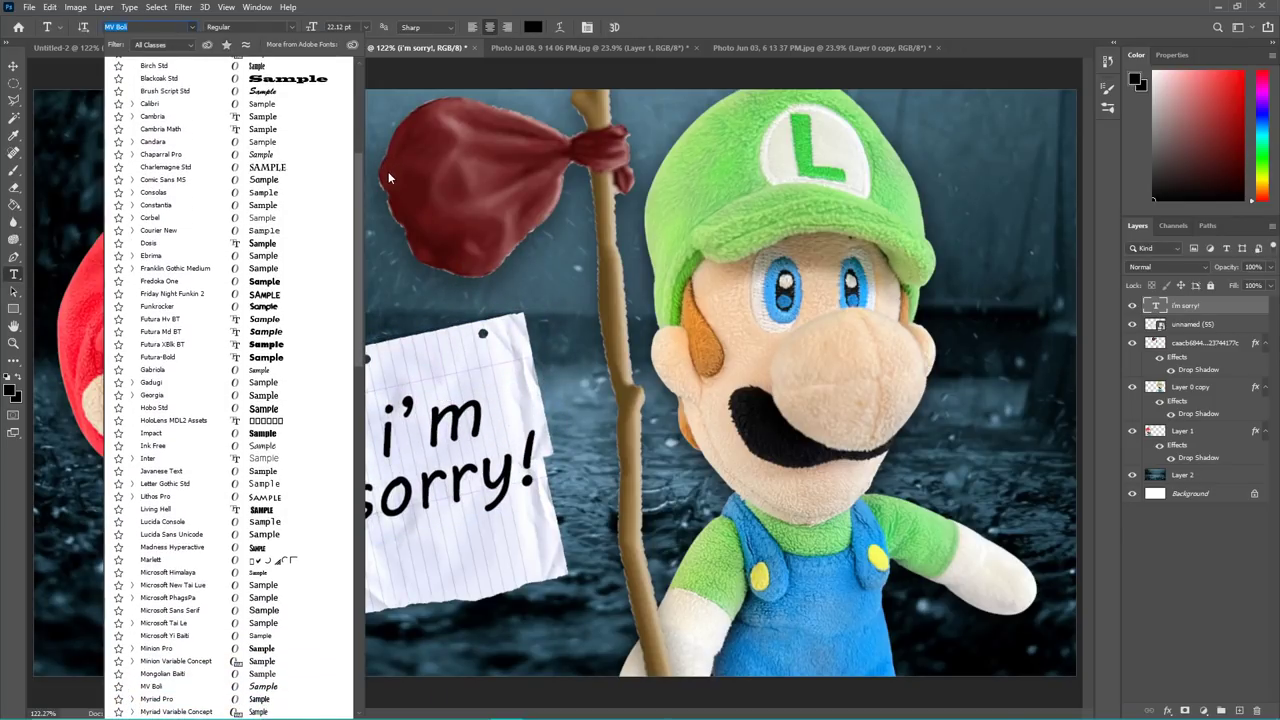
scroll(392, 188, "down", 1)
left_click(342, 419)
key("ctrl+t")
mouse_move(434, 361)
left_mouse_down()
mouse_move(434, 330)
mouse_move(431, 375)
left_mouse_up()
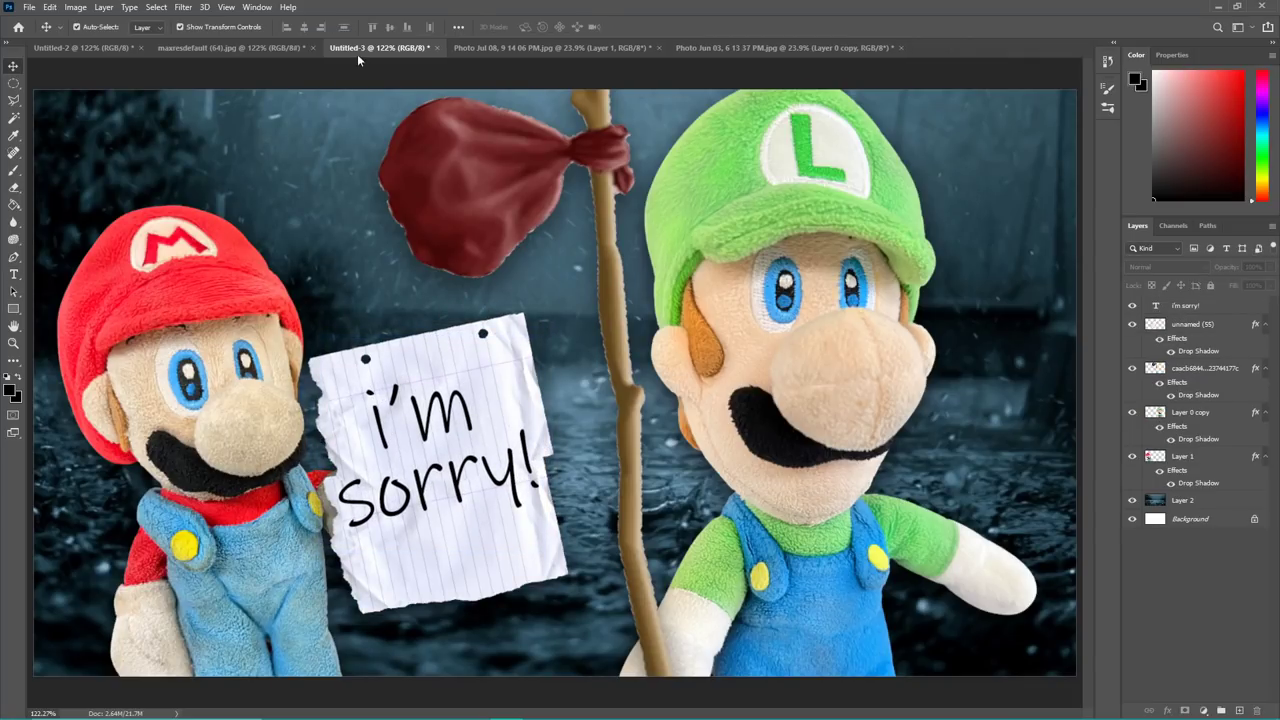
Compare the composite with the maxresdefault (64).jpg reference thumbnail.
left_click(270, 48)
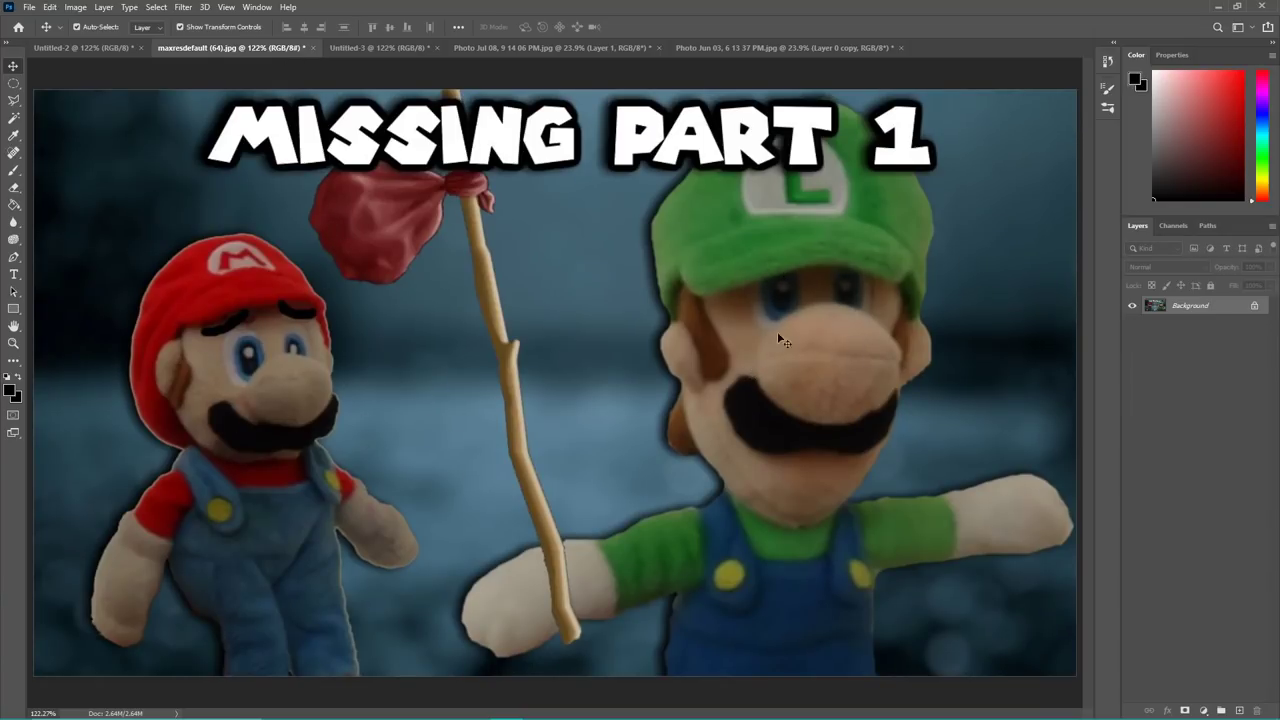
Liquify Mario's eyes in Untitled-3 with a size 64 warp brush, pushing their outer edges inward for a sad look.
key("ctrl+Tab")
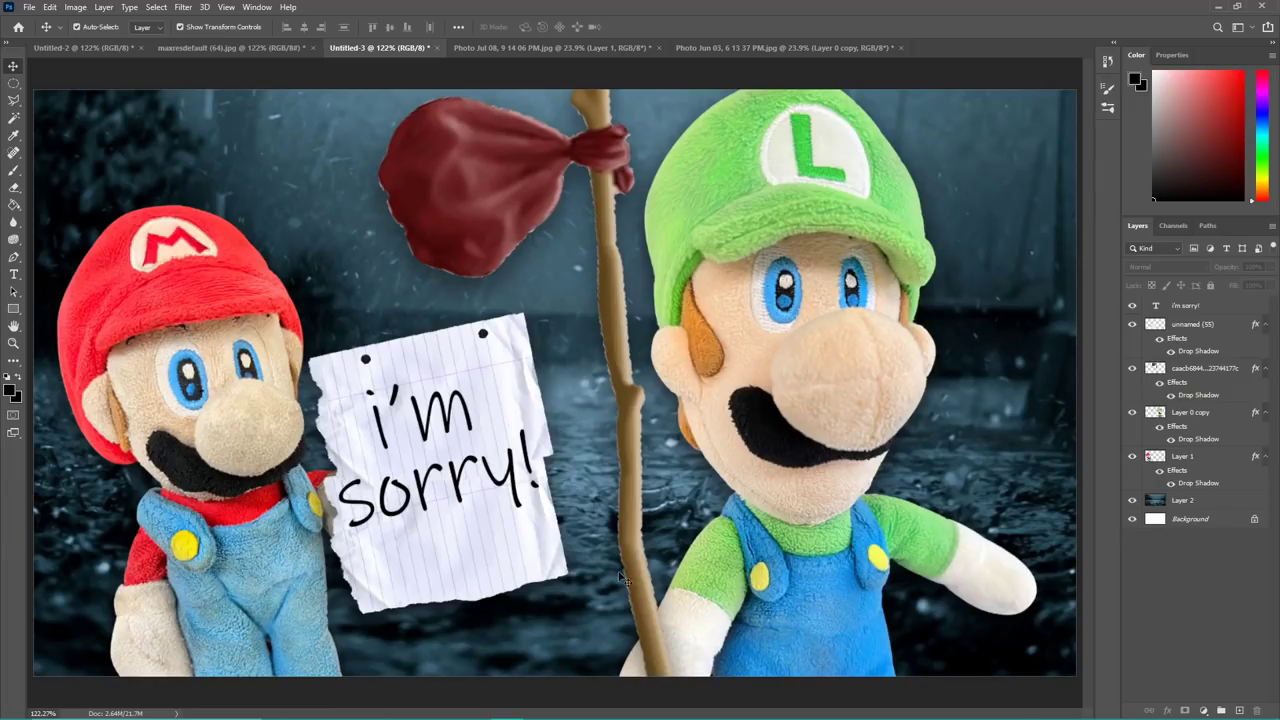
left_click(312, 393)
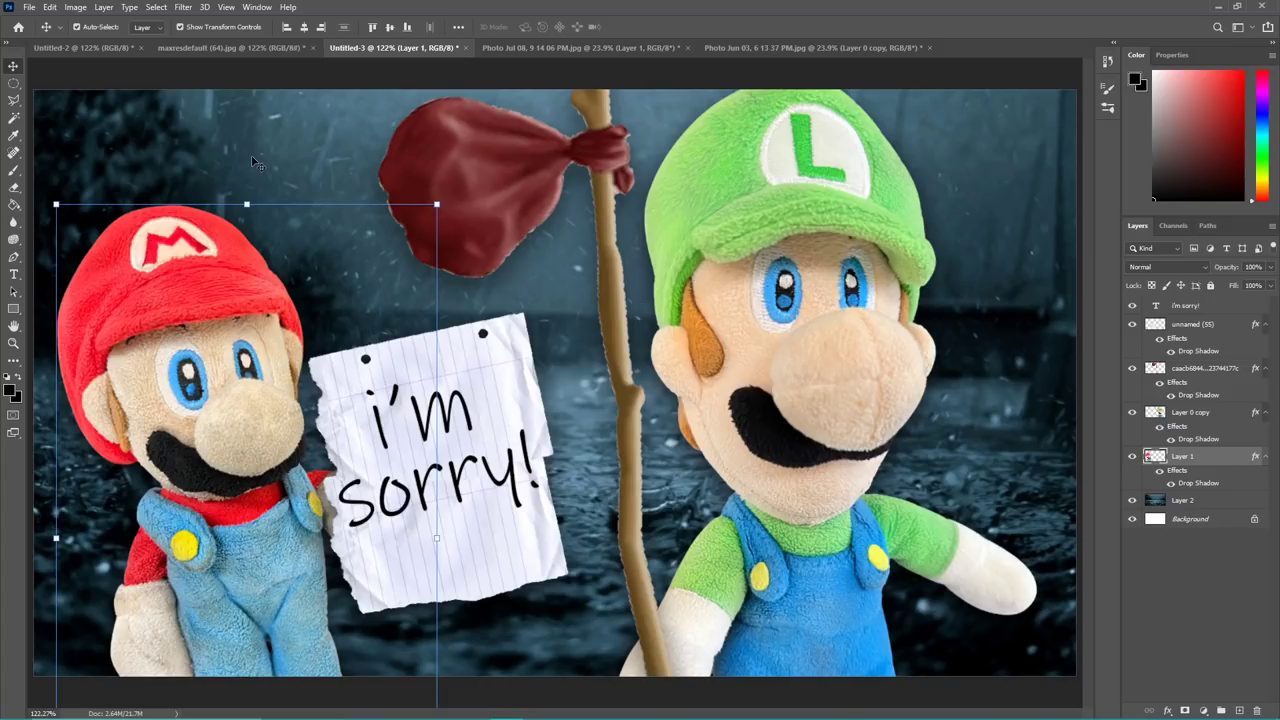
key("ctrl+plus")
key("ctrl+plus")
left_click(183, 7)
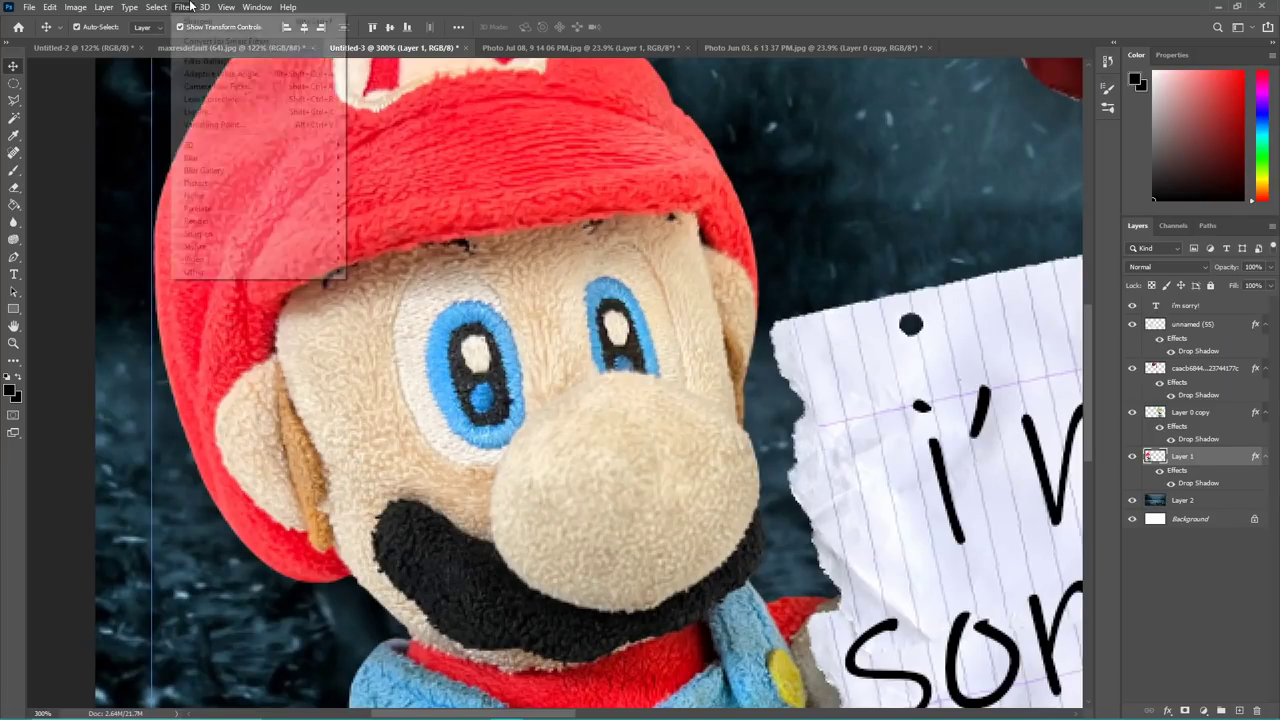
left_click(234, 111)
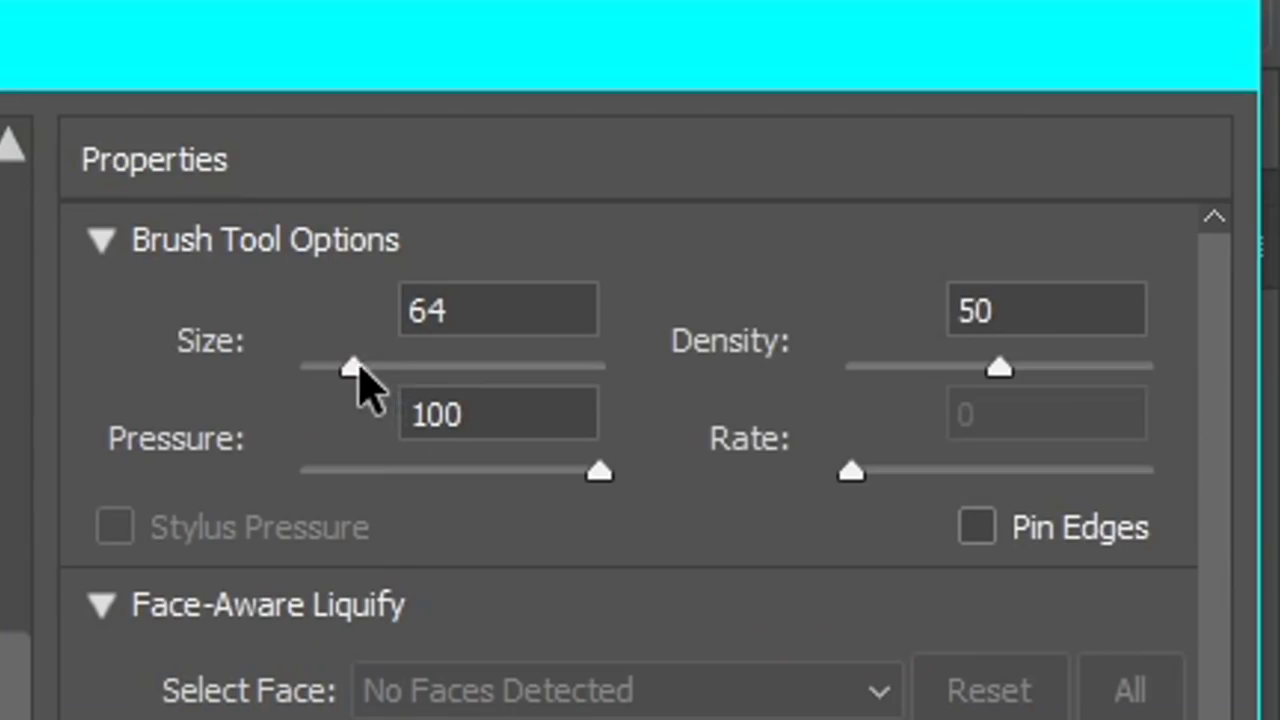
left_click_drag(1071, 81, 1069, 81)
left_click_drag(358, 366, 363, 363)
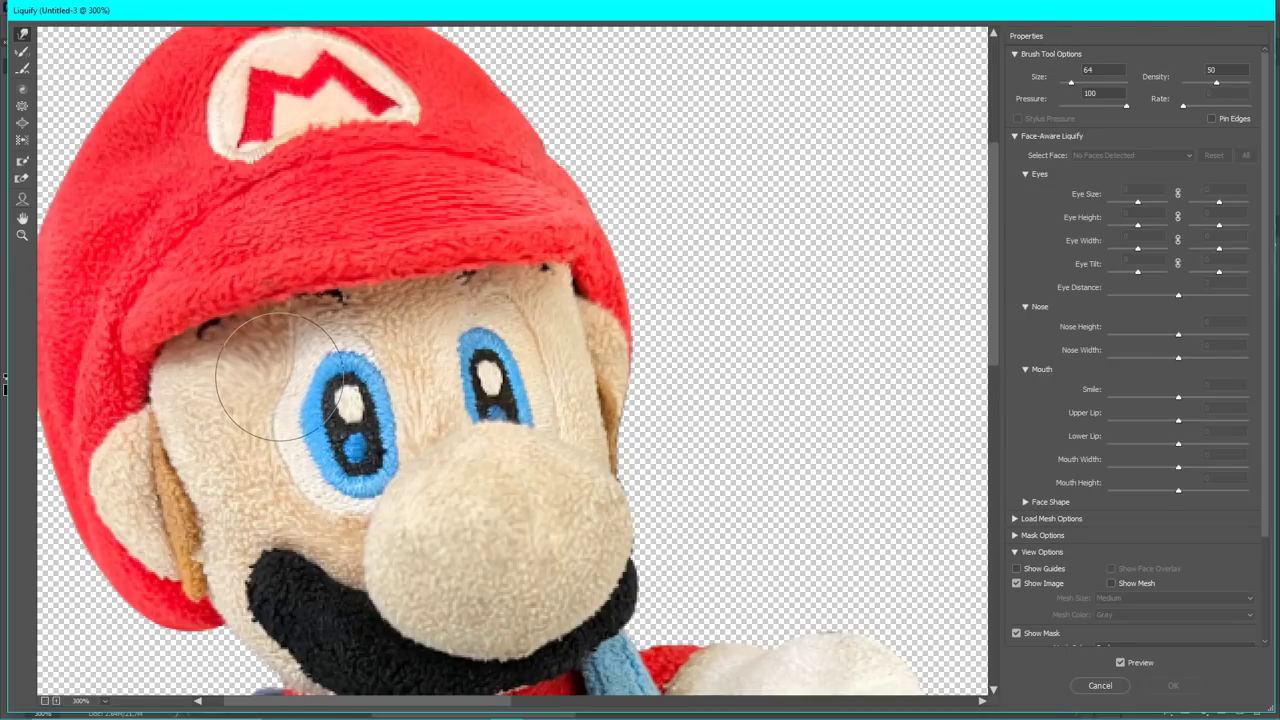
mouse_move(280, 377)
left_mouse_down()
mouse_move(292, 398)
mouse_move(296, 374)
left_mouse_up()
mouse_move(532, 338)
left_mouse_down()
mouse_move(515, 350)
mouse_move(522, 338)
left_mouse_up()
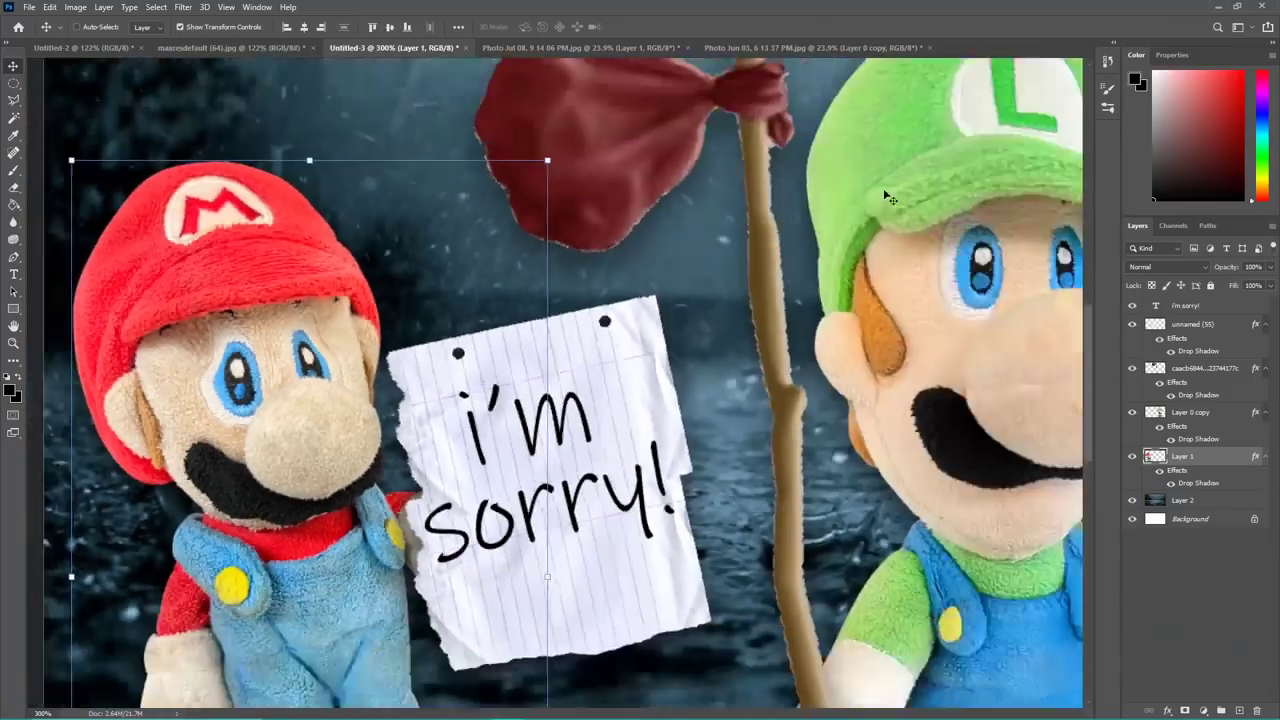
Try to slant Mario's larger eye by outlining its upper outer white with the Polygonal Lasso and healing it into the face.
key("ctrl+0")
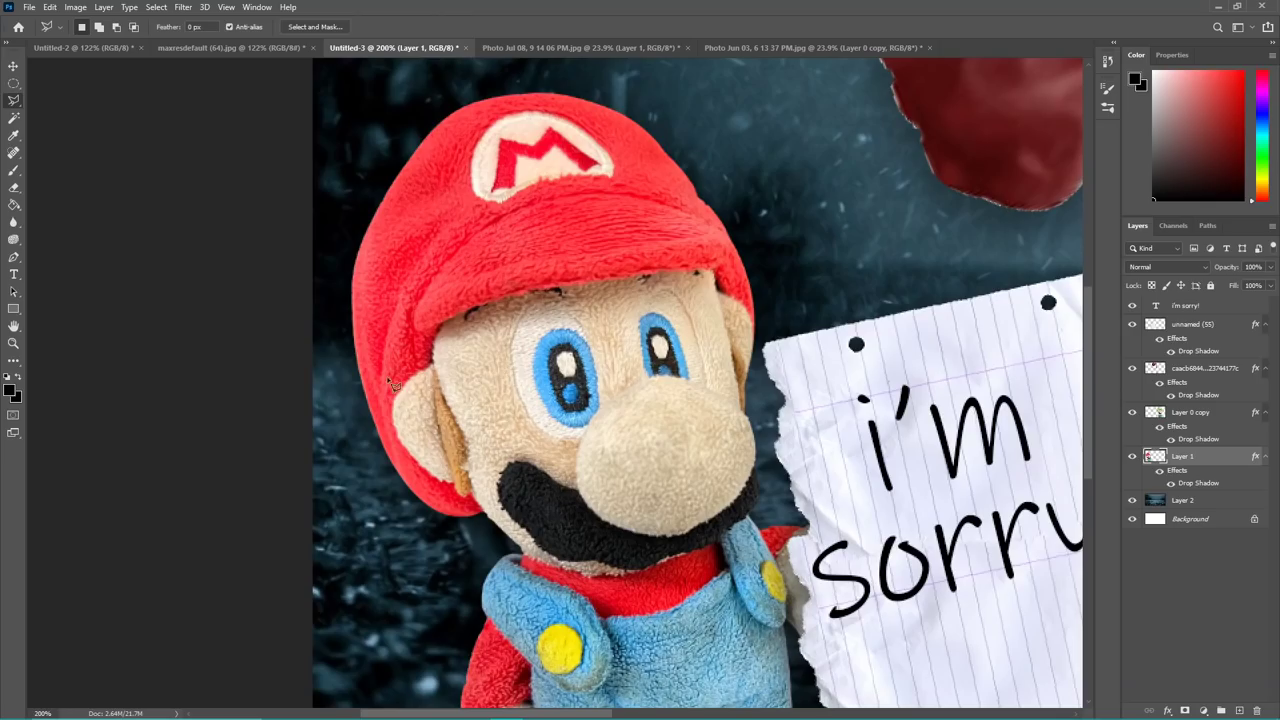
left_click(509, 398)
left_click(590, 330)
left_click(560, 295)
left_click(533, 297)
left_click(508, 307)
left_click(499, 348)
left_click(511, 400)
left_click(14, 152)
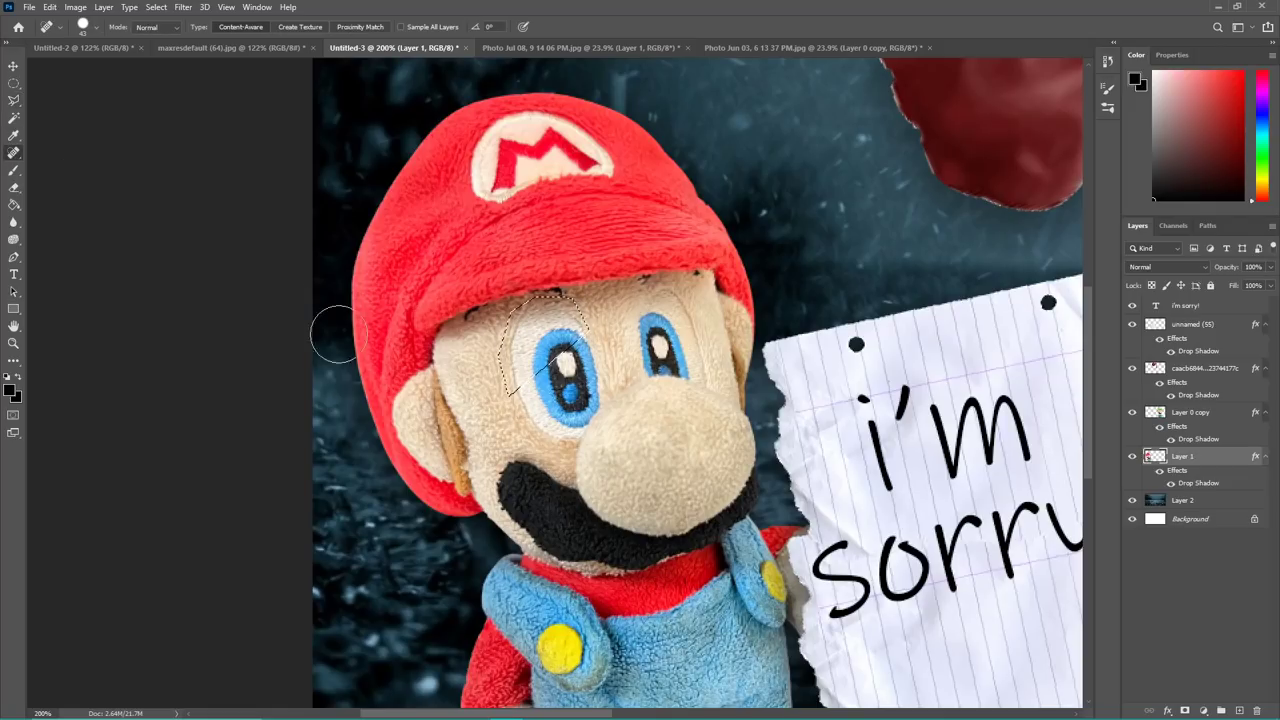
mouse_move(520, 345)
left_mouse_down()
mouse_move(500, 380)
mouse_move(575, 320)
mouse_move(522, 312)
mouse_move(522, 343)
mouse_move(550, 360)
mouse_move(540, 340)
mouse_move(555, 358)
mouse_move(560, 340)
left_mouse_up()
key("ctrl+d")
Try to outline the upper part of Mario's smaller eye with the Polygonal Lasso.
key("l")
left_click(632, 334)
left_click(709, 336)
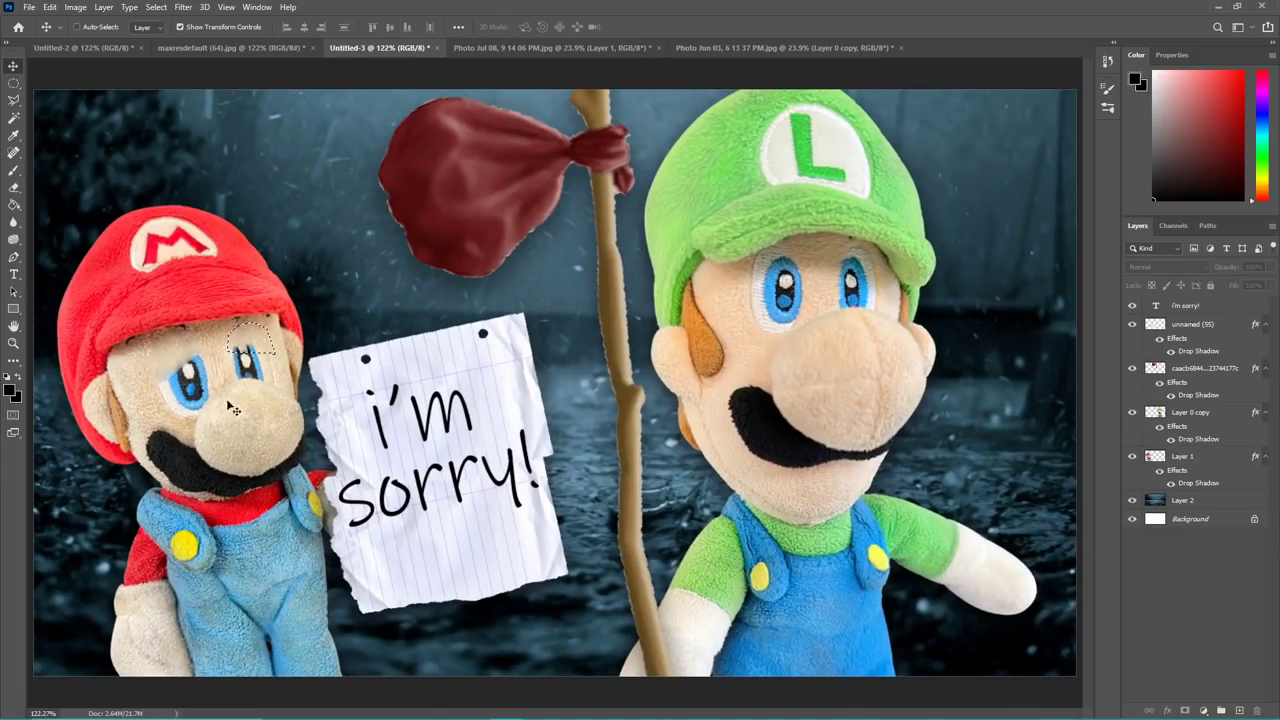
Liquify the tops of Luigi's eyes with the size 64 warp brush, slanting them down toward the nose for an angry look.
left_click(183, 8)
left_click(164, 372)
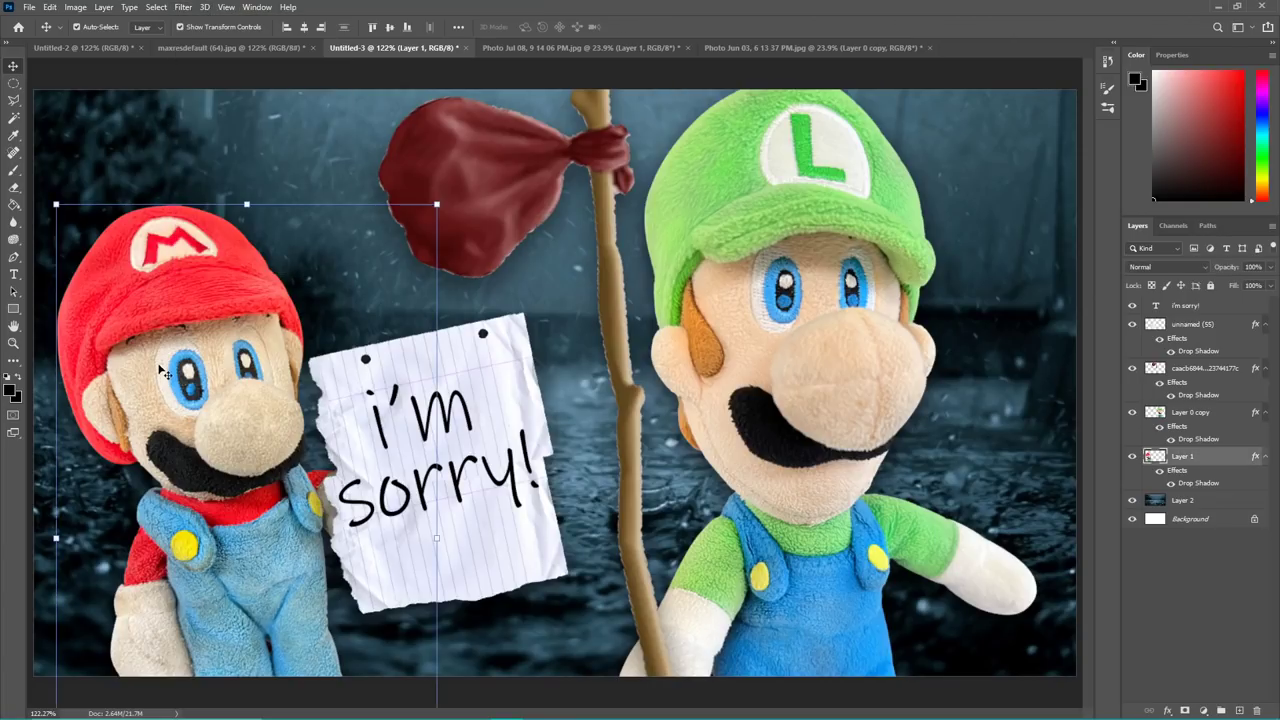
left_click(174, 7)
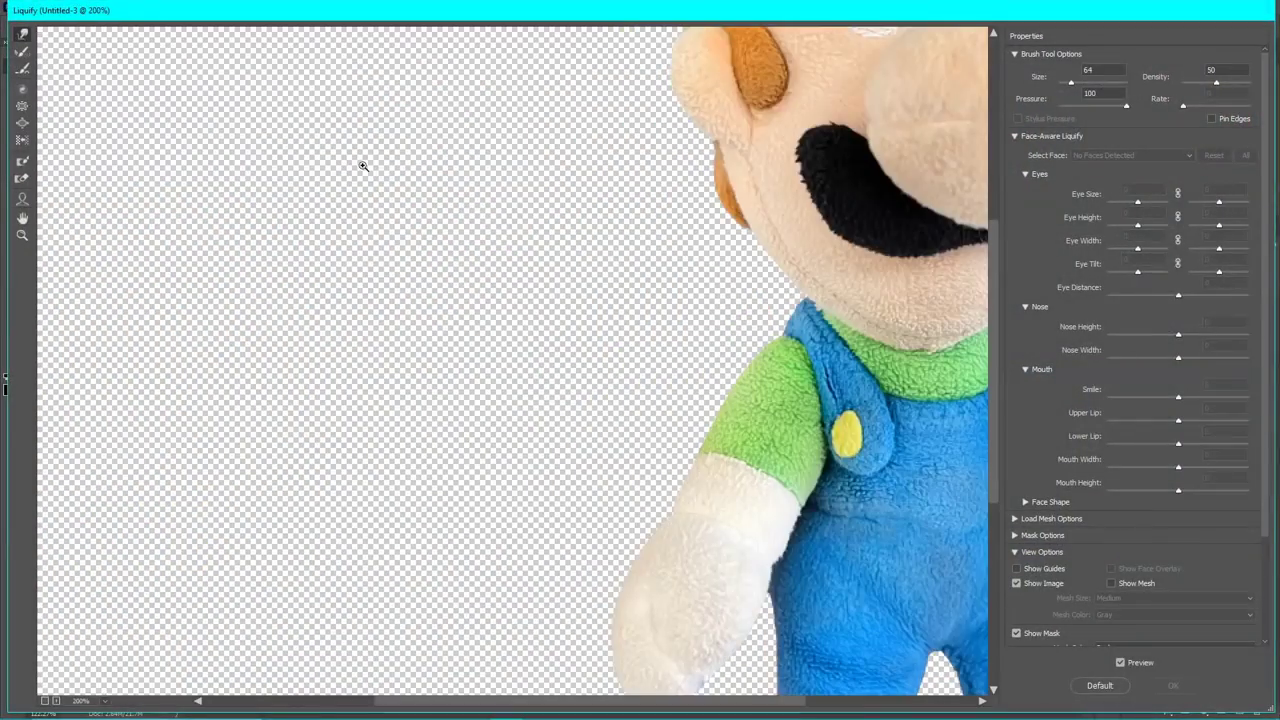
scroll(493, 470, "up", 3)
scroll(645, 595, "right", 3)
scroll(645, 595, "up", 2)
mouse_move(602, 338)
left_mouse_down()
mouse_move(589, 362)
mouse_move(669, 357)
left_mouse_up()
key("ctrl+z")
key("ctrl+z")
left_click_drag(586, 349, 582, 367)
key("ctrl+z")
left_click_drag(663, 341, 672, 362)
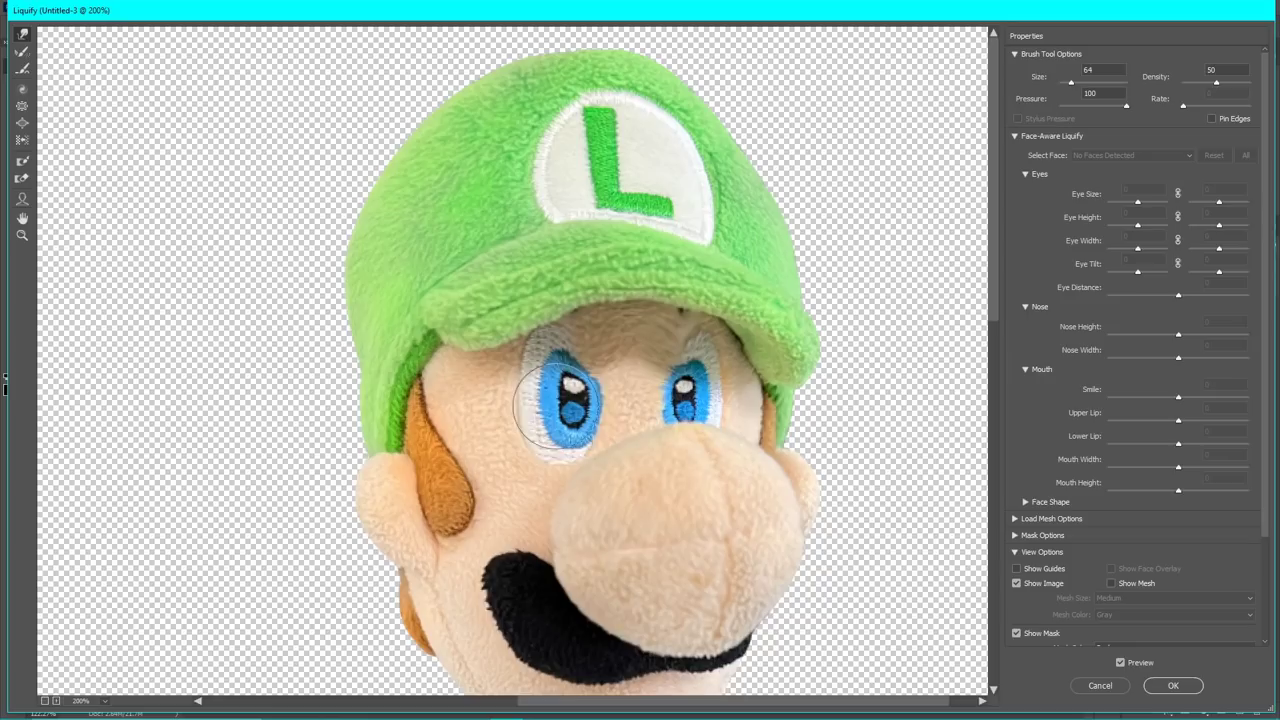
Reshape the lower edge of Luigi's eye nearest the sideburn and apply the Liquify changes.
mouse_move(534, 482)
left_mouse_down()
mouse_move(536, 430)
mouse_move(548, 444)
left_mouse_up()
key("ctrl+z")
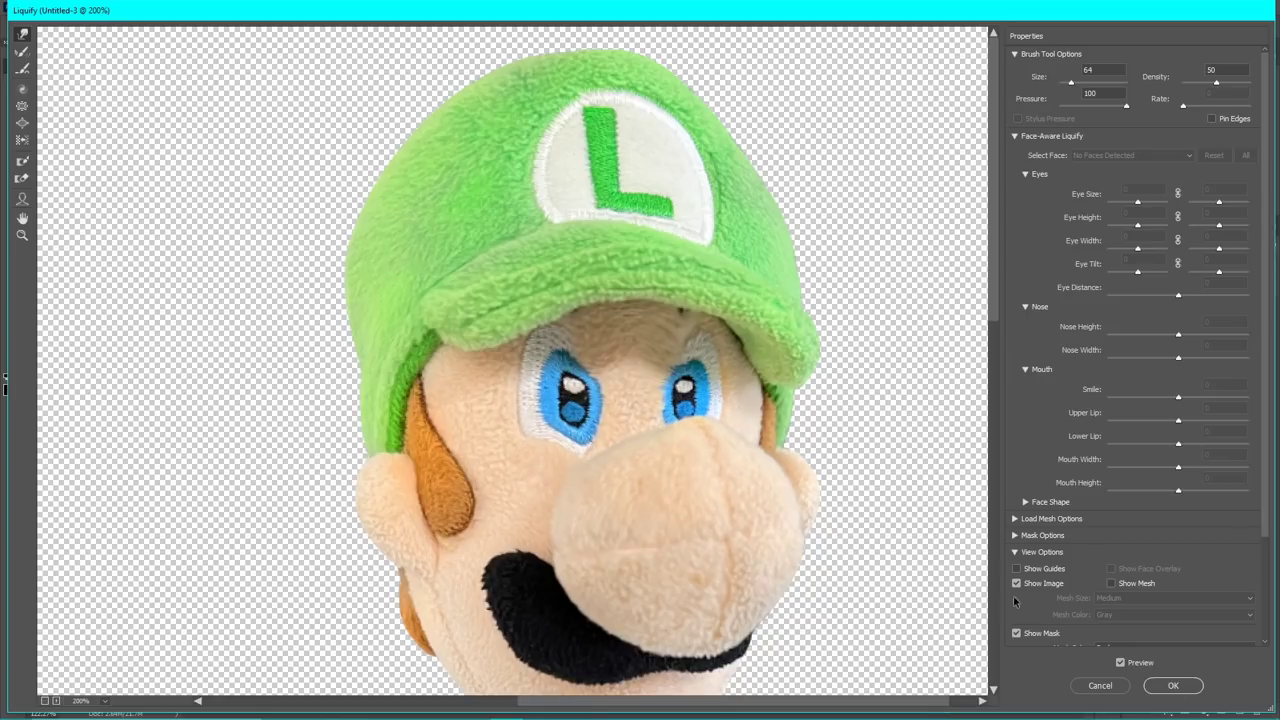
left_click(1173, 685)
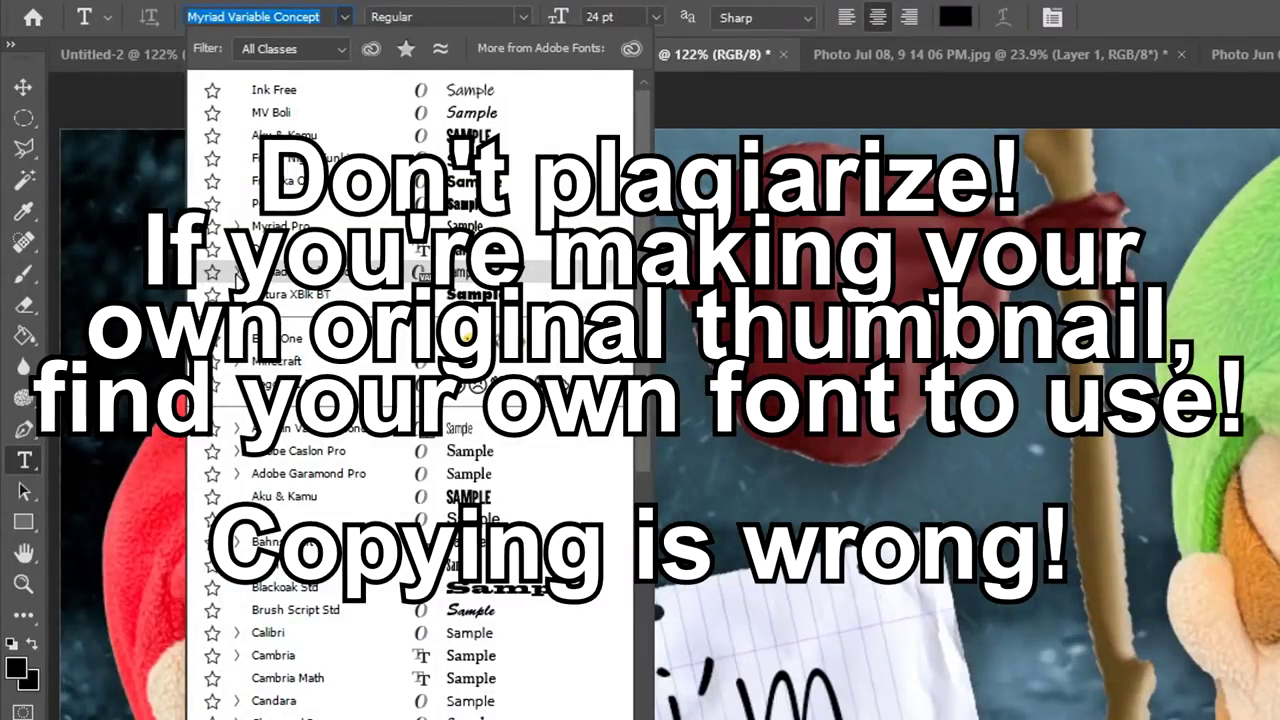
Add the white title "Missing Part 1" in 24 pt Myriad Variable Concept Black SemiCondensed near the top of the thumbnail.
left_click(236, 272)
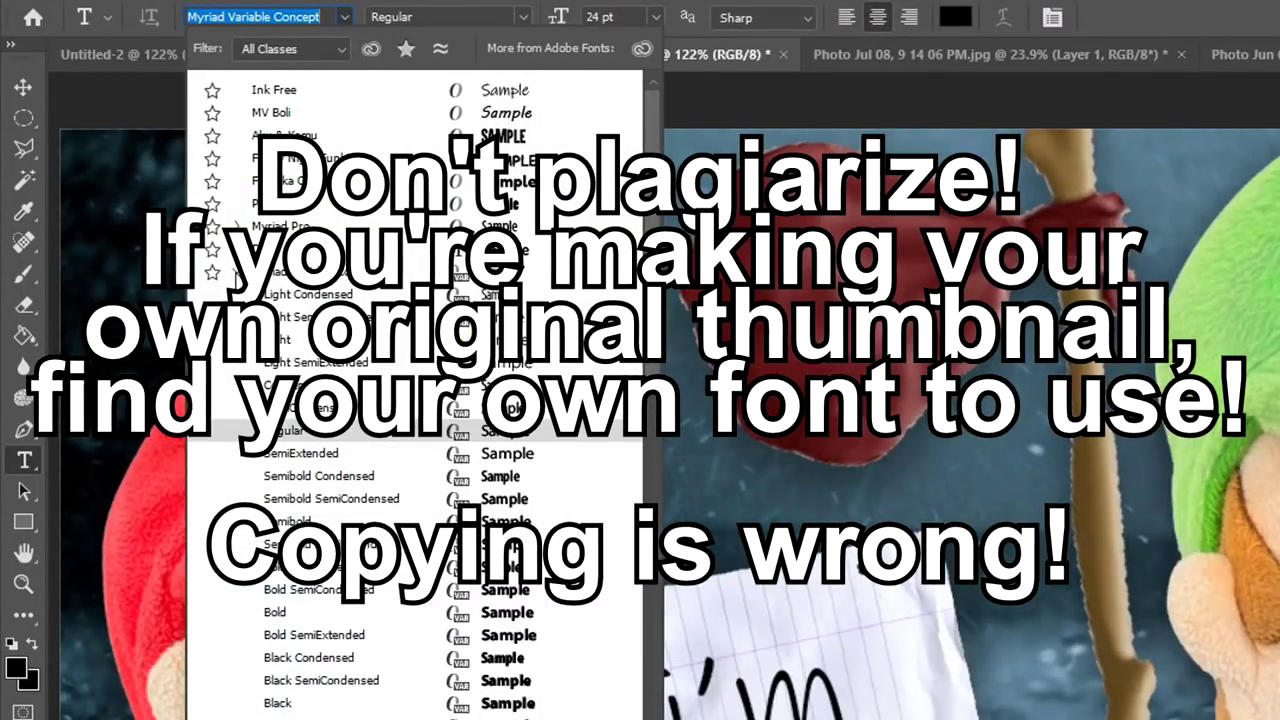
left_click(397, 685)
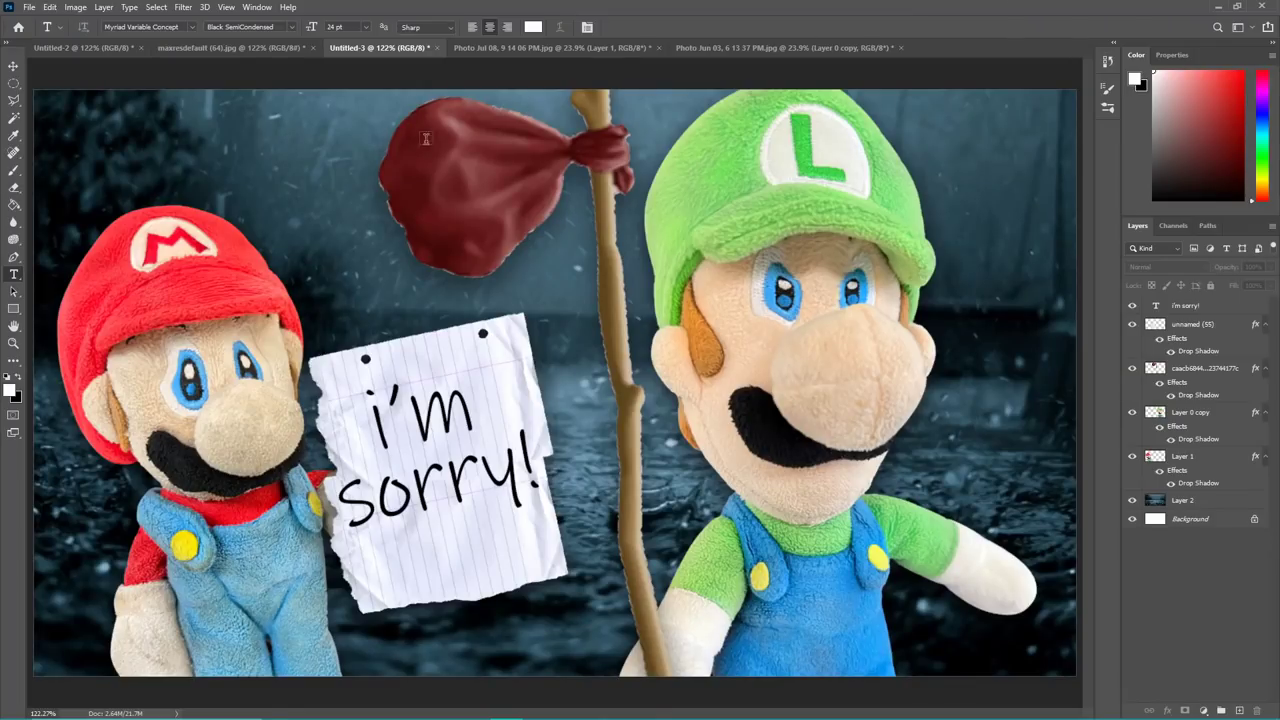
left_click(389, 209)
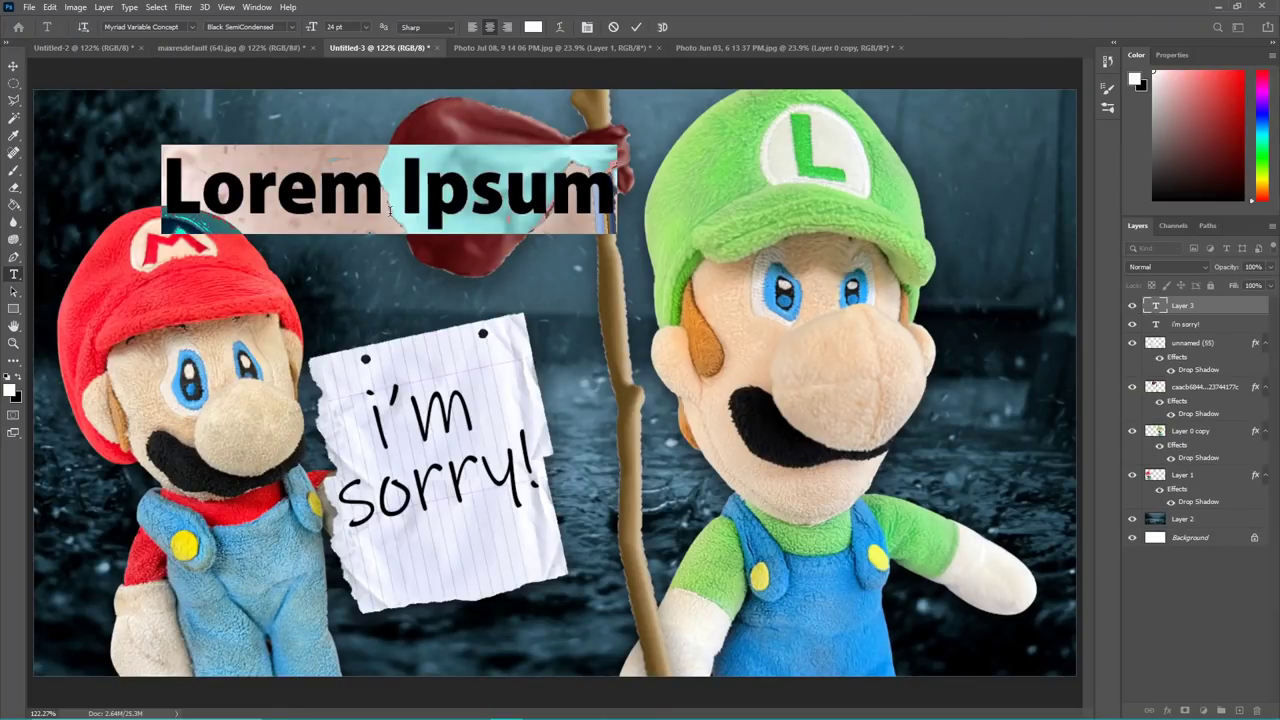
type("Missing Part 1")
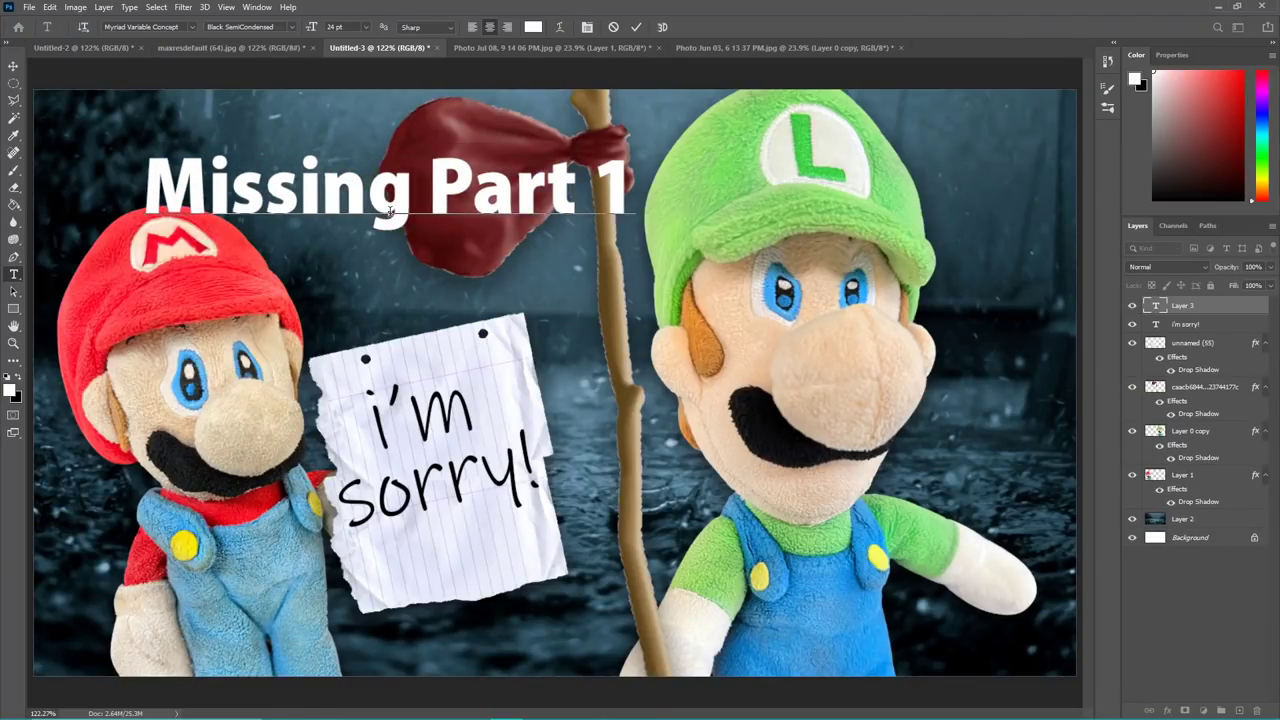
Give the "Missing Part 1" title a 10 px black outside stroke and an adjusted drop shadow.
left_click(1166, 710)
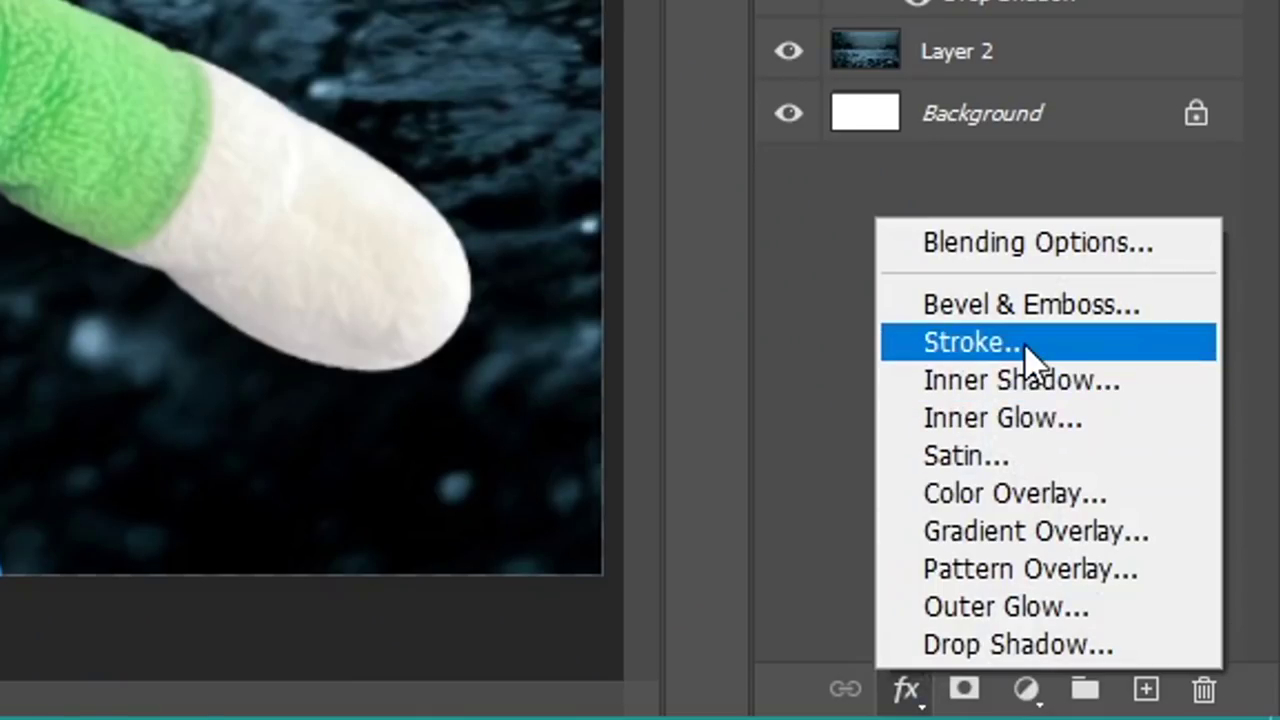
left_click(1026, 343)
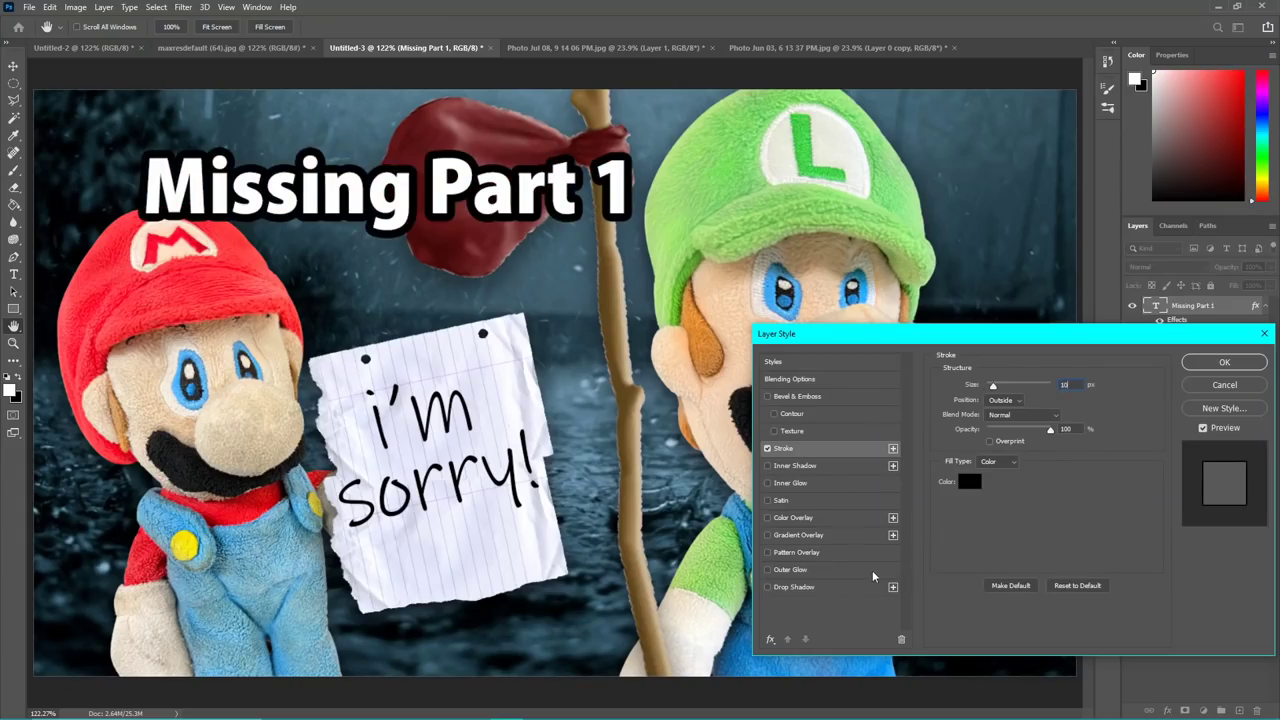
left_click(849, 585)
left_click_drag(994, 477, 996, 477)
left_click_drag(1014, 404, 1034, 405)
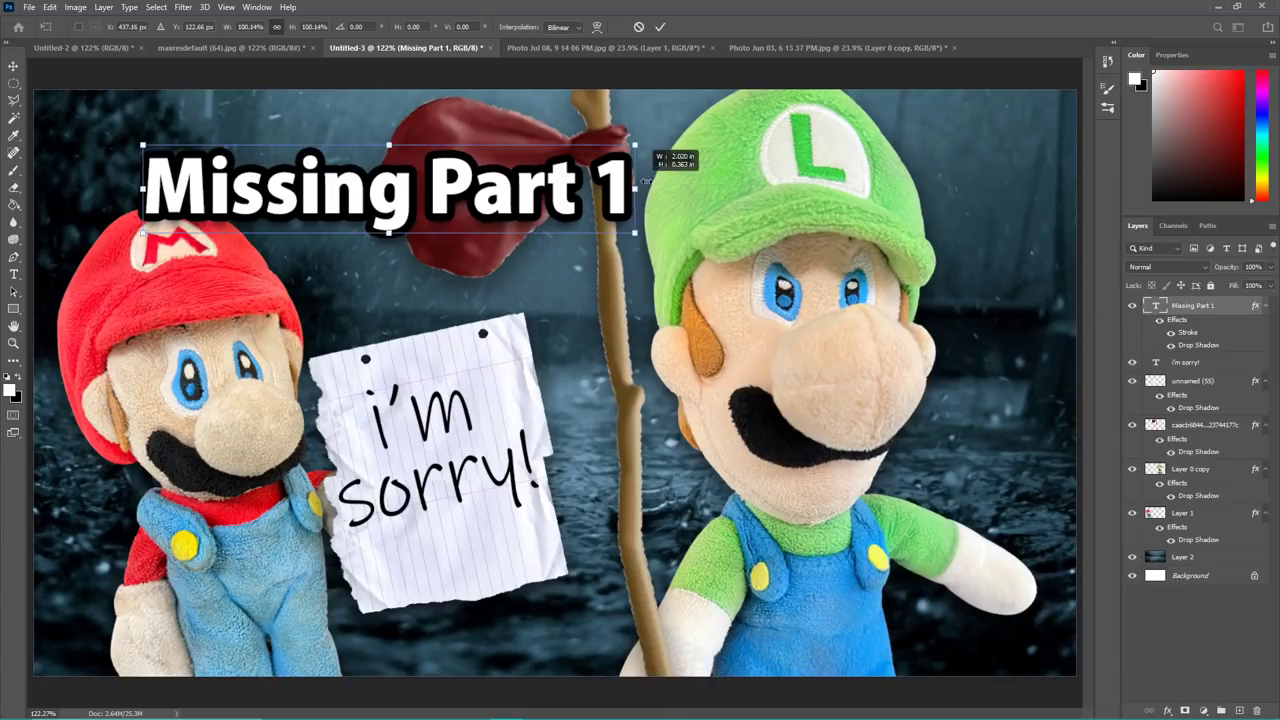
Enlarge the "Missing Part 1" title, place it in the thumbnail's upper left, and lock the rainy background layer.
left_click_drag(636, 184, 910, 198)
left_click_drag(716, 178, 668, 149)
left_click(990, 240)
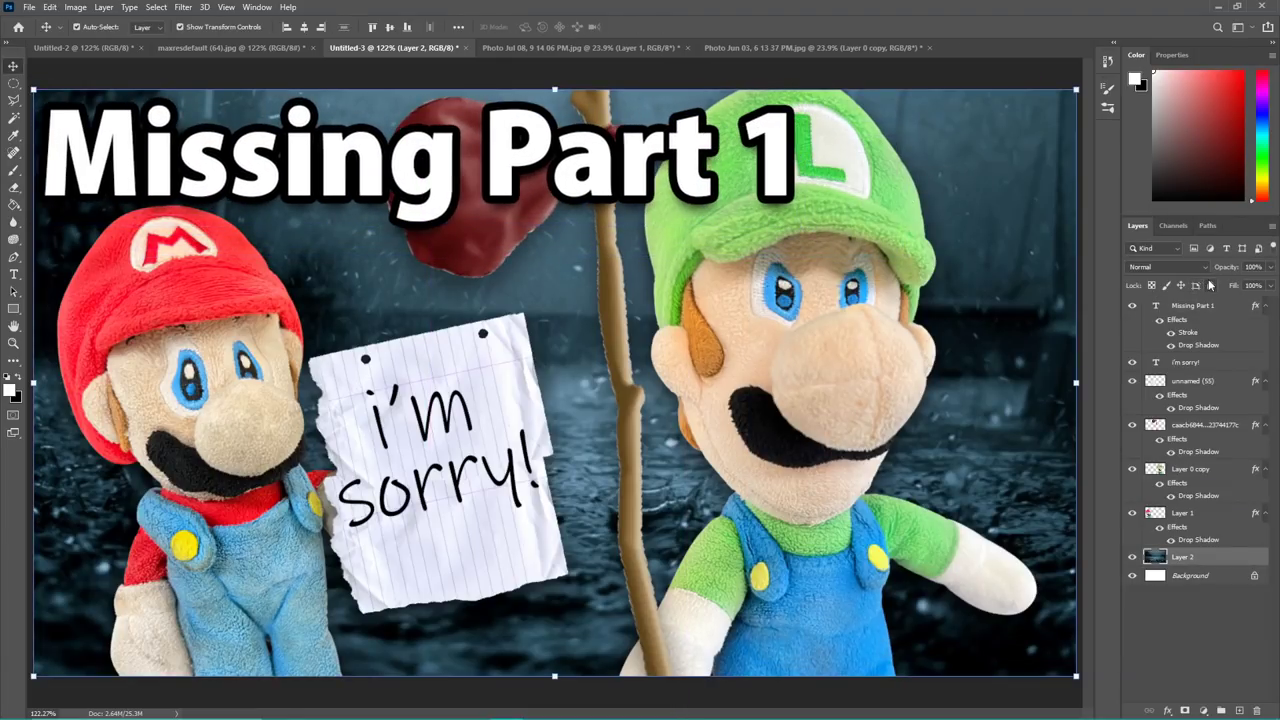
Shift Luigi and the stick to the right, then scale Mario, the note and its text to 113% and rotate them 2.81°.
left_click_drag(762, 434, 837, 440)
left_click_drag(328, 474, 351, 502)
left_click_drag(566, 497, 636, 497)
left_click_drag(706, 469, 706, 486)
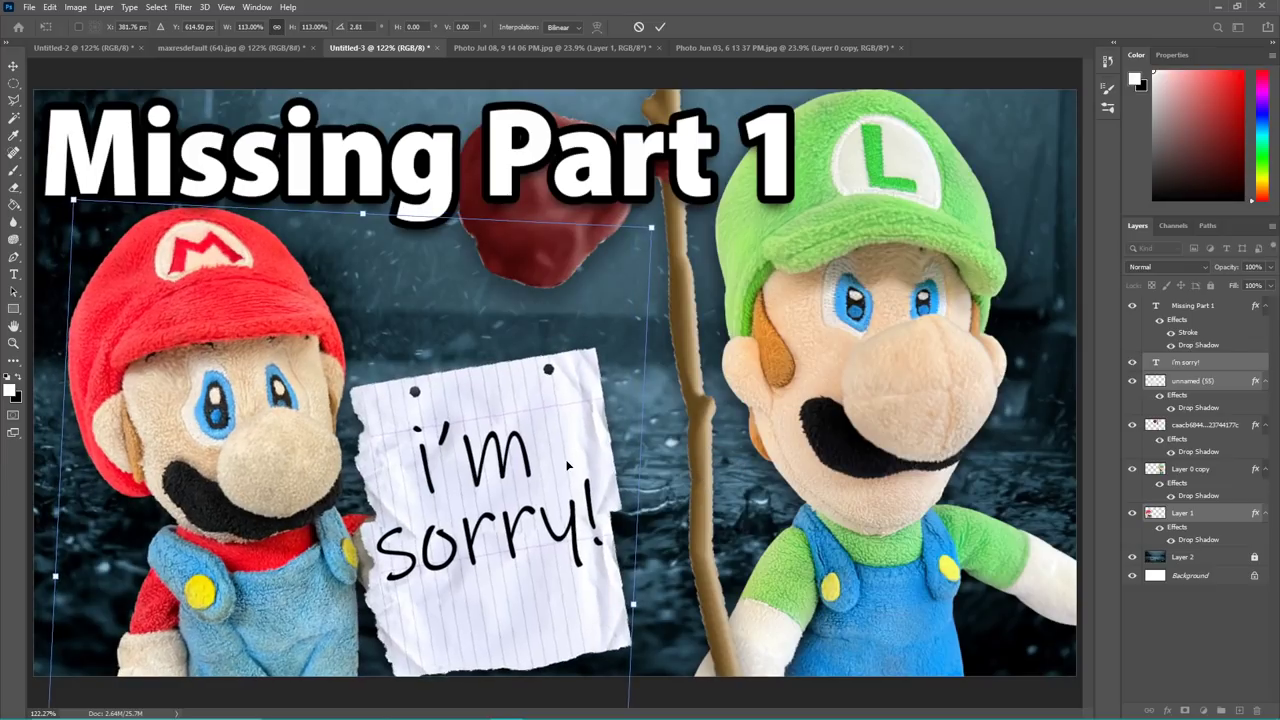
left_click_drag(568, 464, 563, 457)
Lower the hobo stick so its bundle sits below the title, and move its layer above the paper note.
left_click_drag(570, 263, 589, 325)
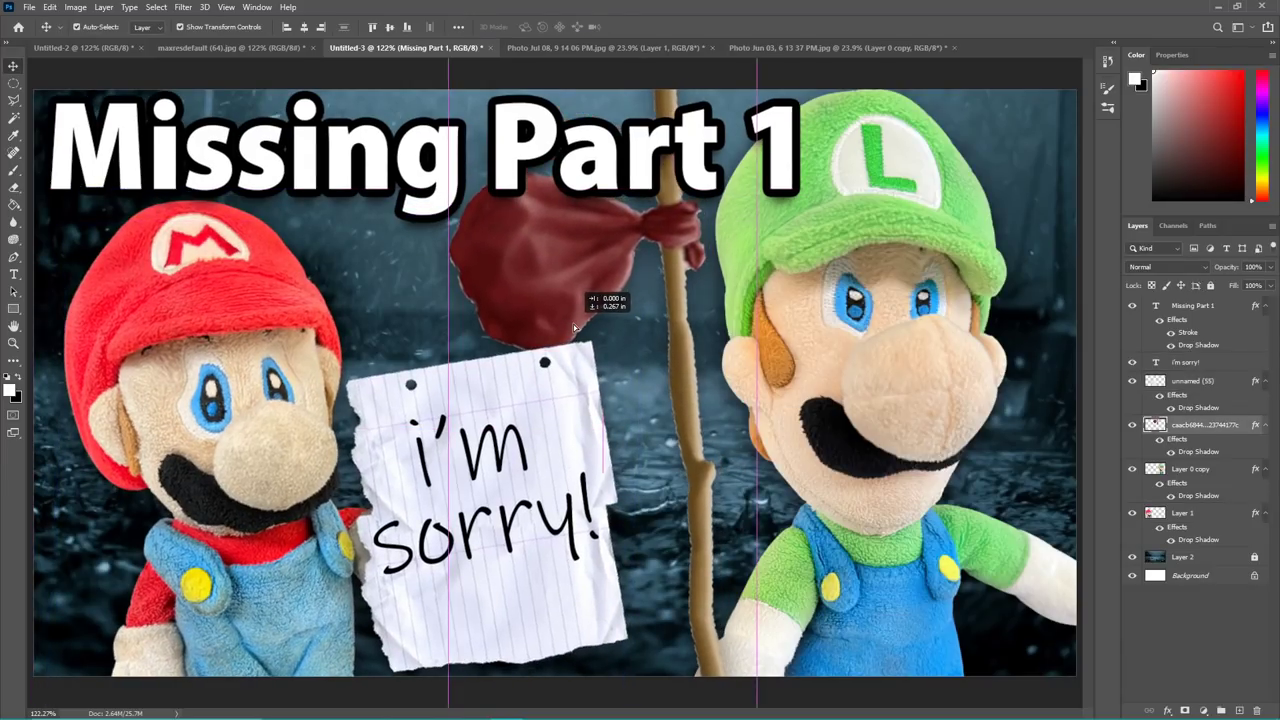
left_click_drag(1187, 426, 1186, 385)
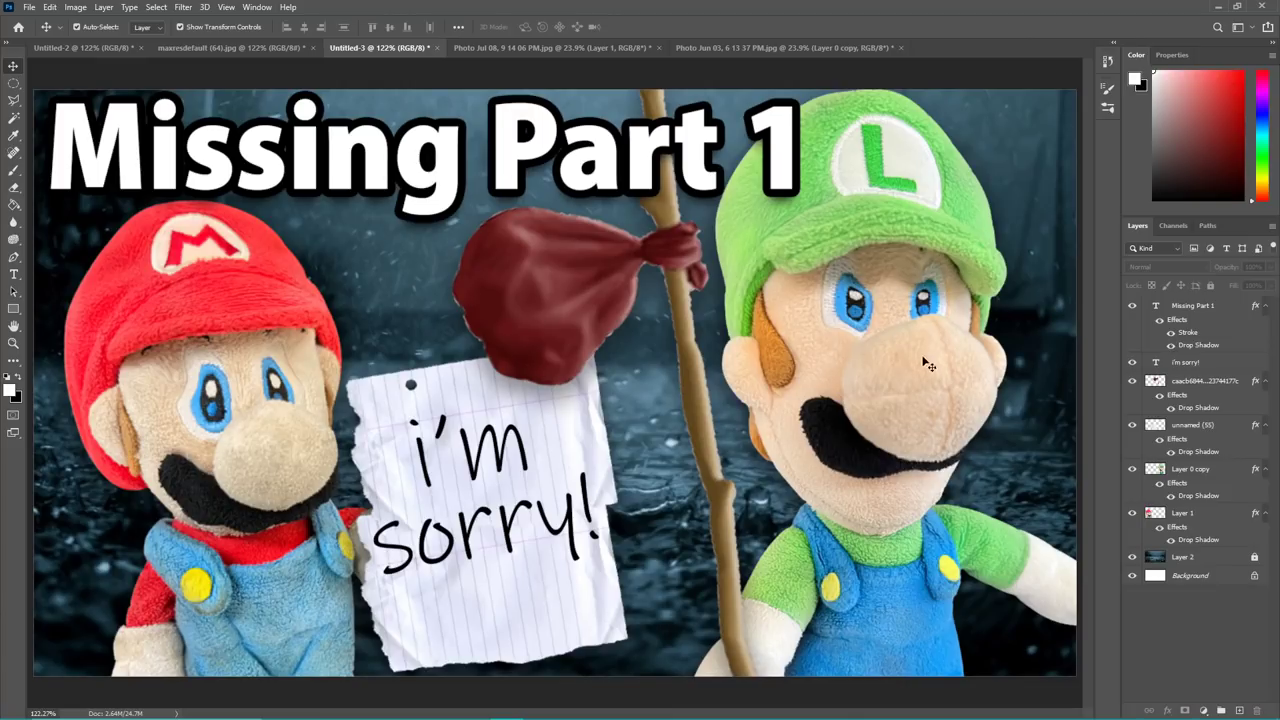
Bring the golf-course image into Untitled-4 as a background and stretch both sides to fill the canvas width.
key("alt+Tab")
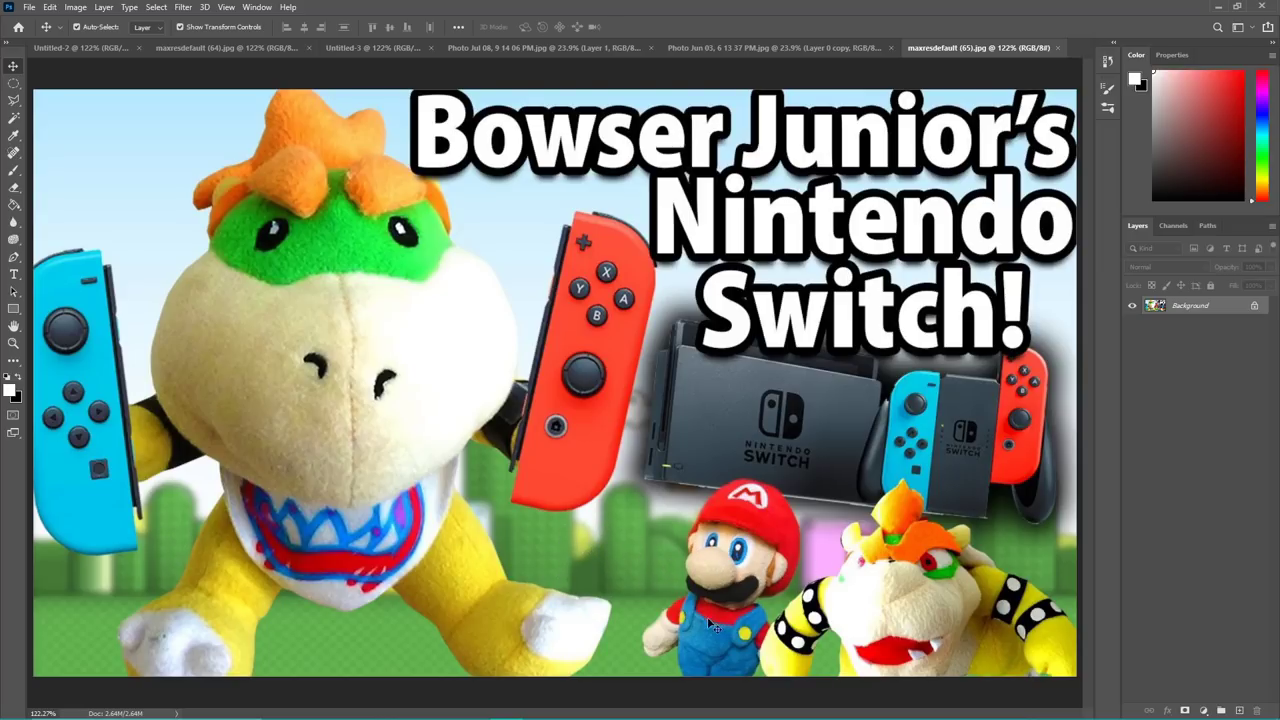
right_click(902, 241)
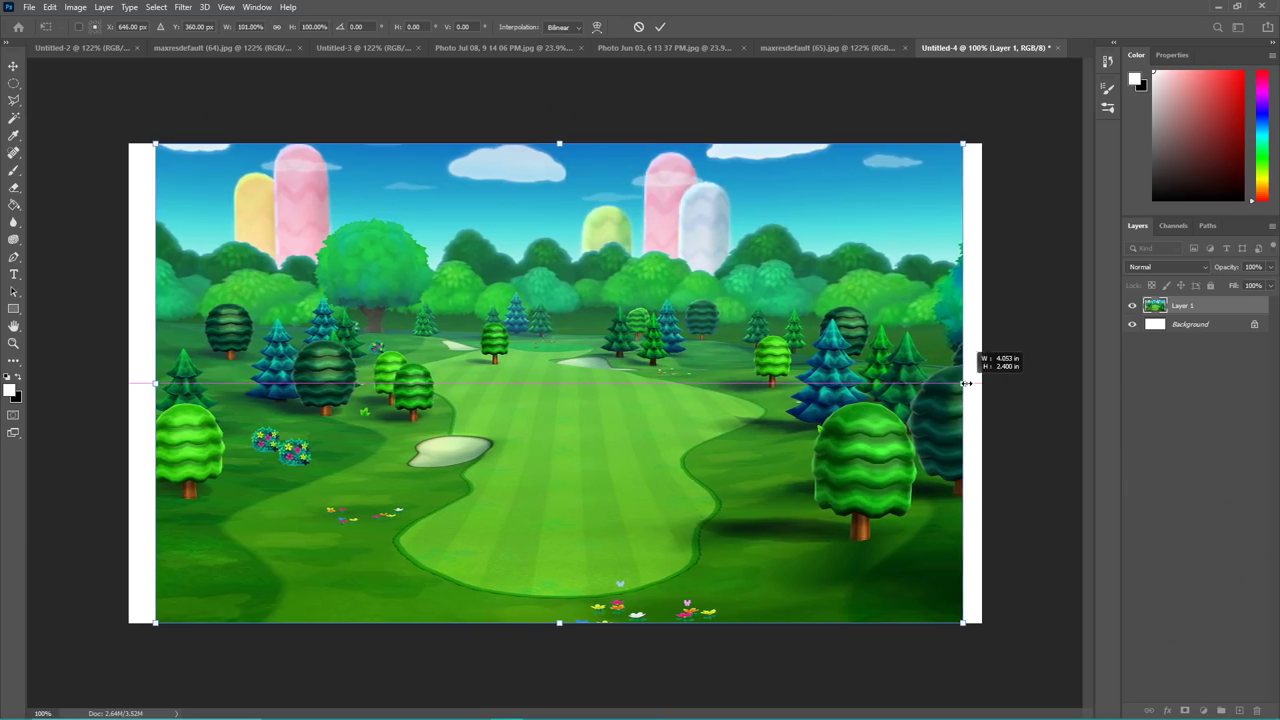
left_click_drag(971, 380, 983, 383)
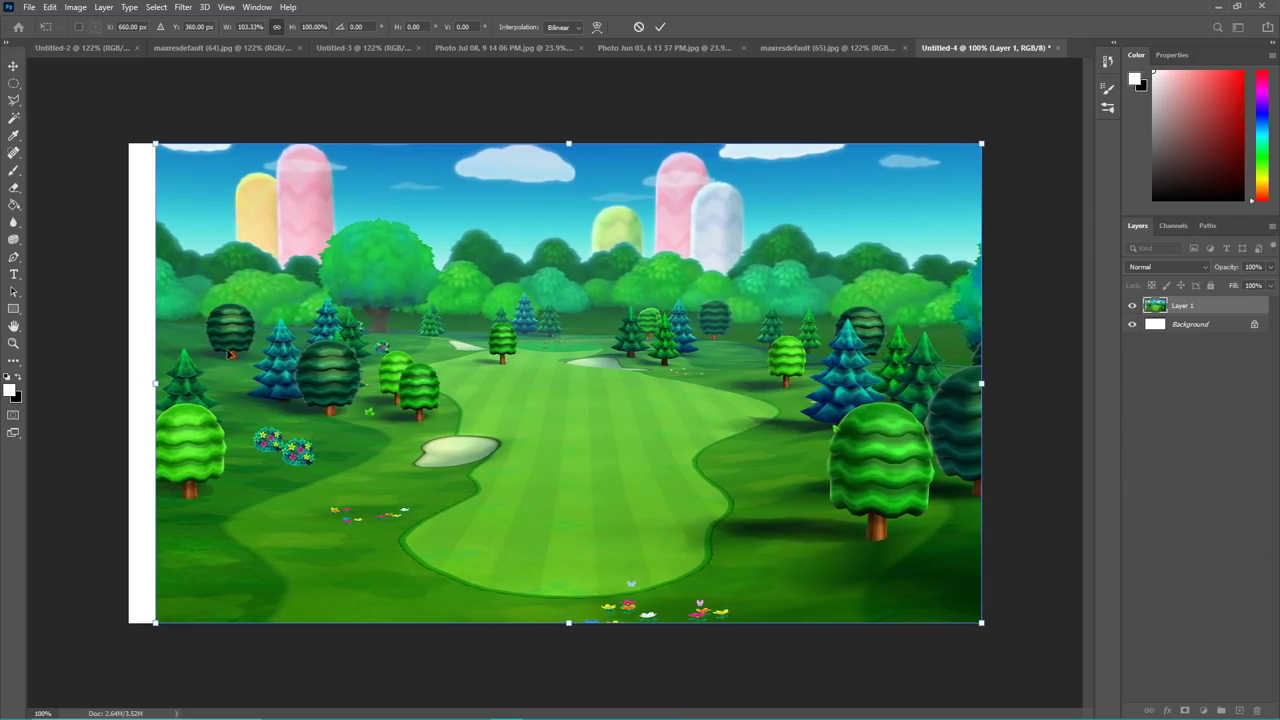
left_click_drag(148, 382, 120, 381)
key("Return")
left_click(104, 379)
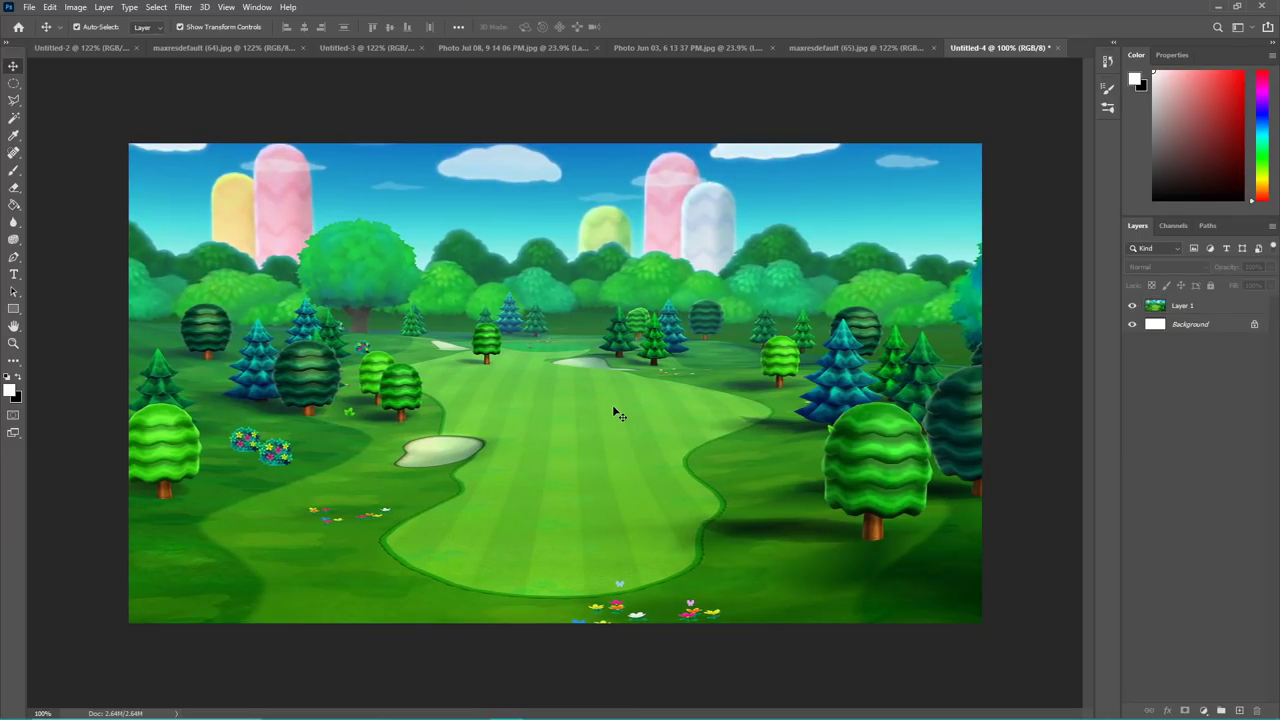
Boost the vibrance of the golf-course background layer.
key("ctrl+plus")
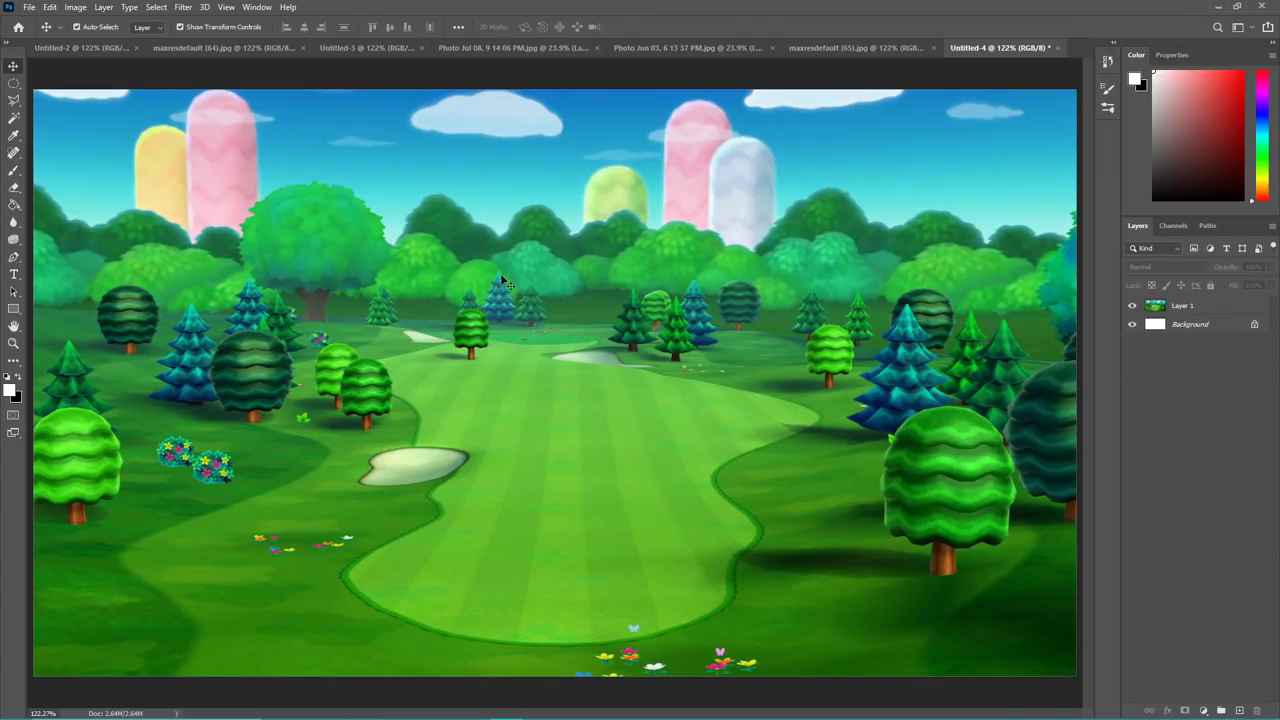
left_click(430, 372)
left_click(75, 7)
mouse_move(100, 42)
left_click(272, 104)
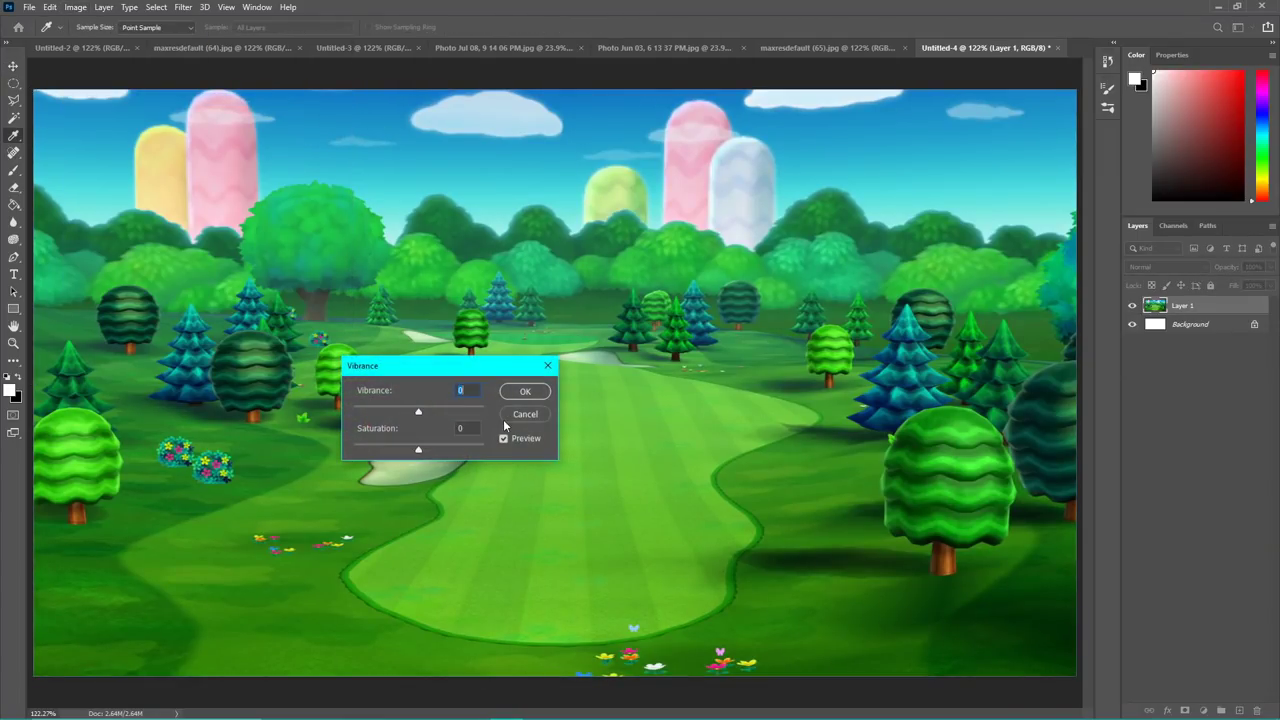
left_click_drag(451, 411, 617, 385)
left_click(524, 393)
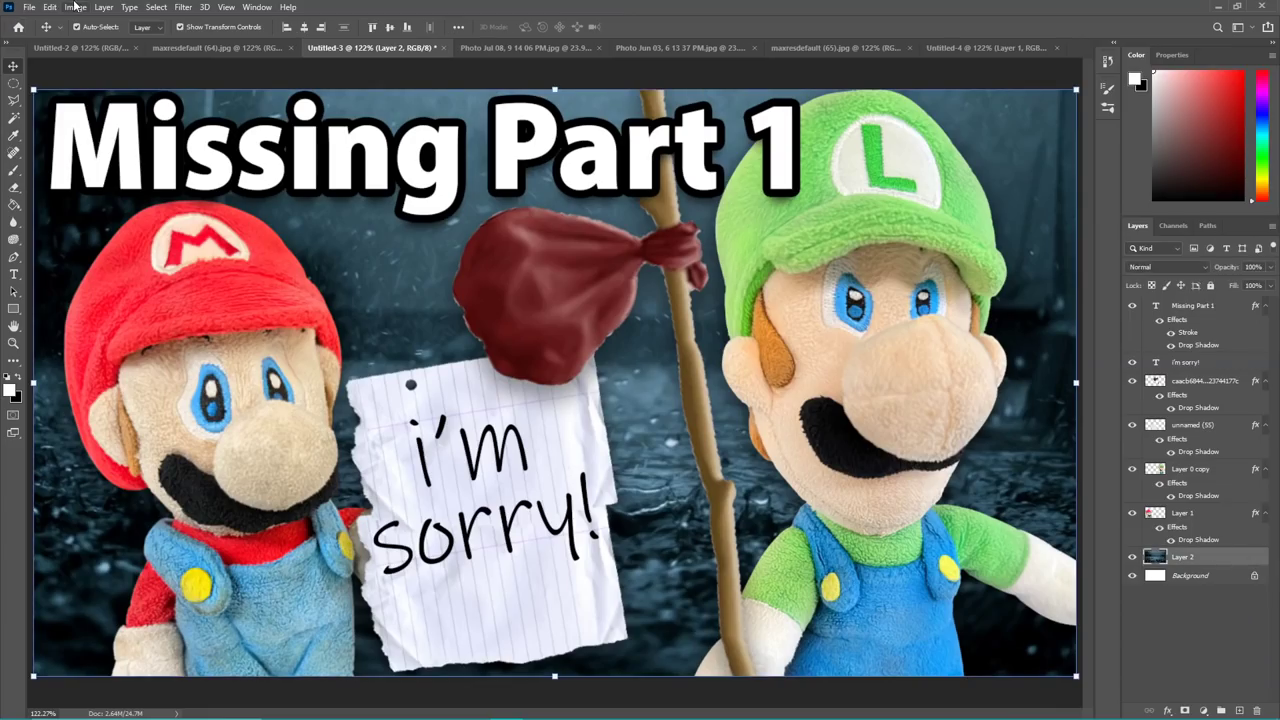
Boost the vibrance of the rainy background layer in Untitled-3.
left_click(75, 7)
mouse_move(136, 44)
left_click(257, 96)
key("Return")
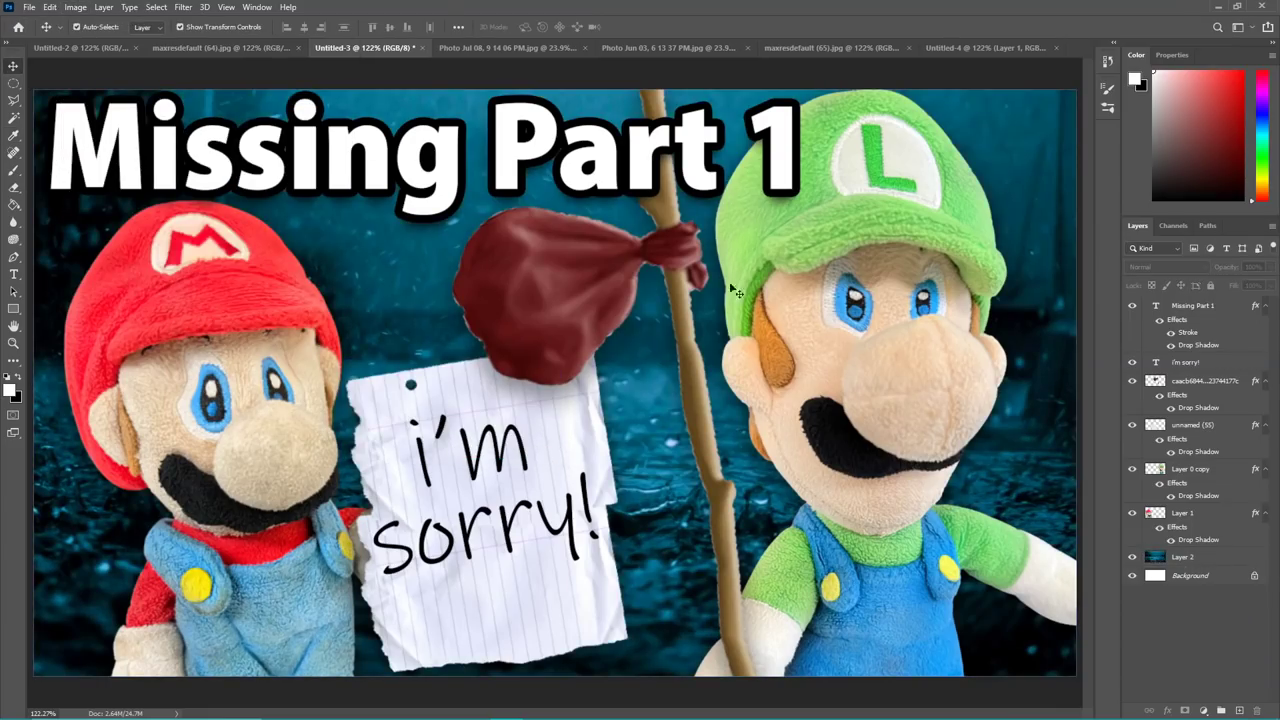
left_click(75, 7)
mouse_move(136, 44)
left_click(257, 96)
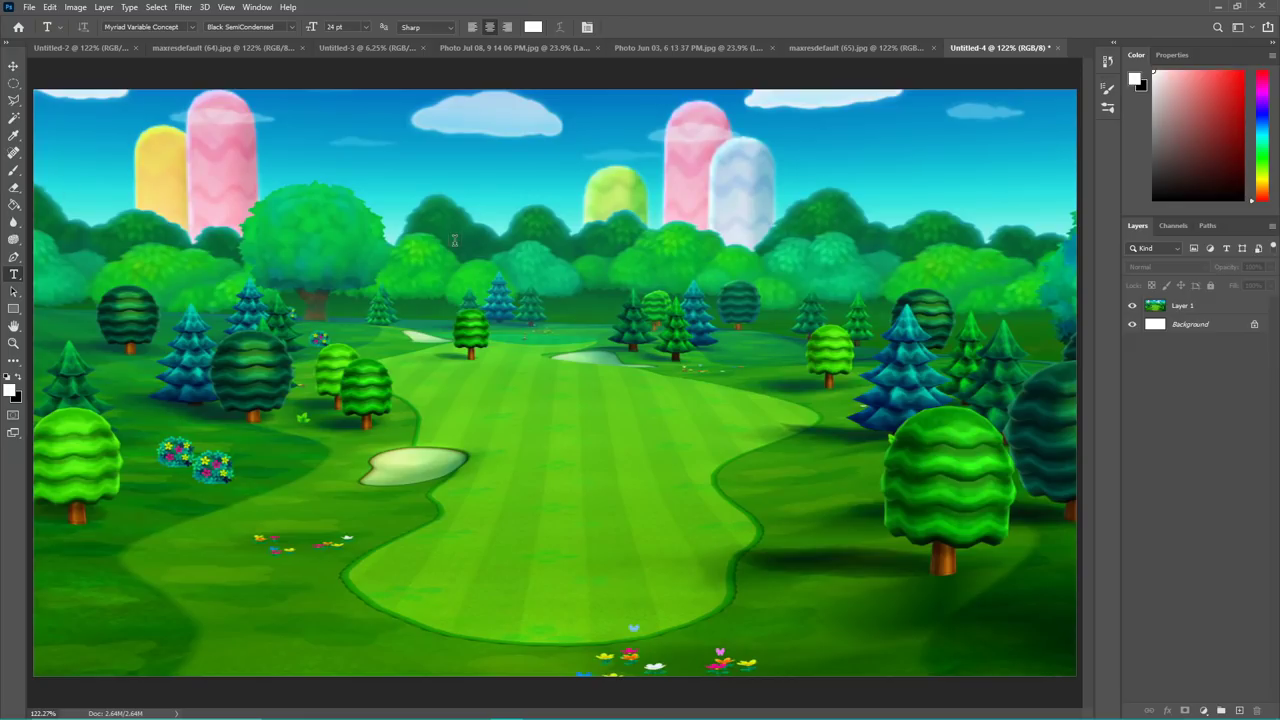
Add the white title text "Bowser Jr's" in Myriad Variable Concept Black SemiCondensed over the golf-course background in Untitled-4.
left_click(454, 241)
type("Bowser Jr's")
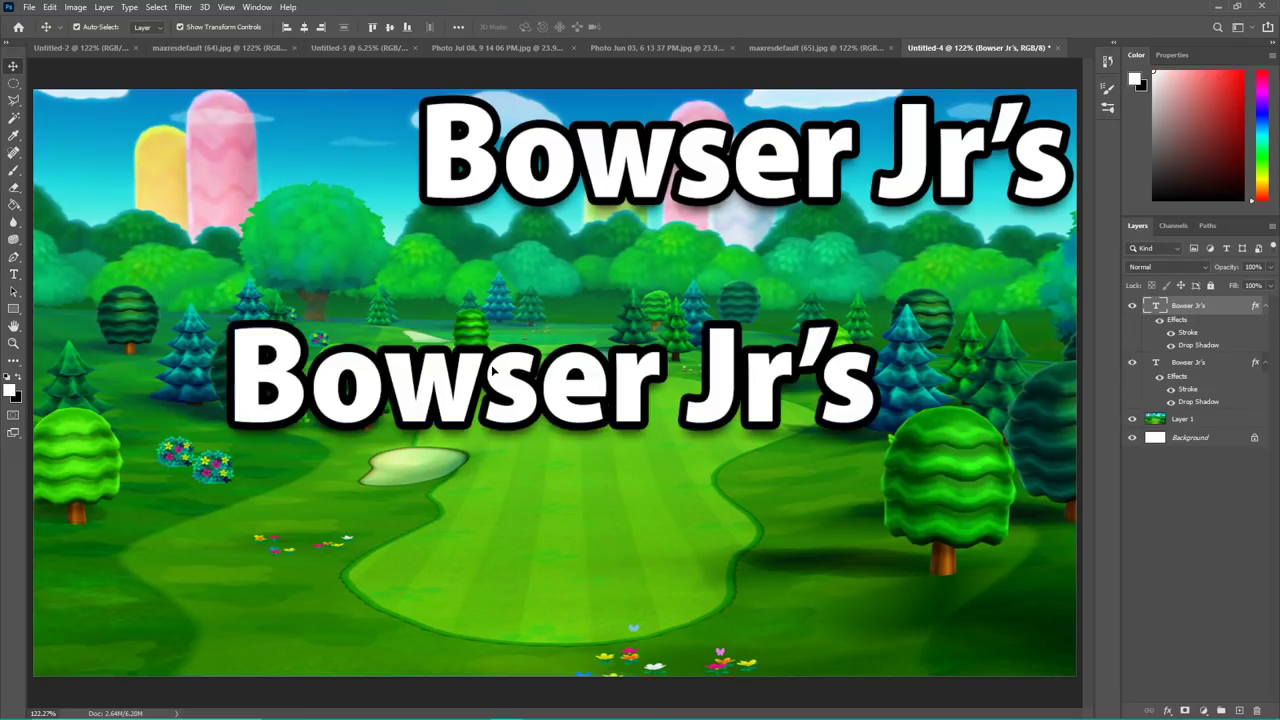
Turn copies of the "Bowser Jr's" title into the lines "Nintendo" and "Switch!" stacked beneath it.
double_click(492, 370)
type("Nintendo")
mouse_move(516, 420)
left_mouse_down()
mouse_move(759, 307)
mouse_move(516, 422)
left_mouse_up()
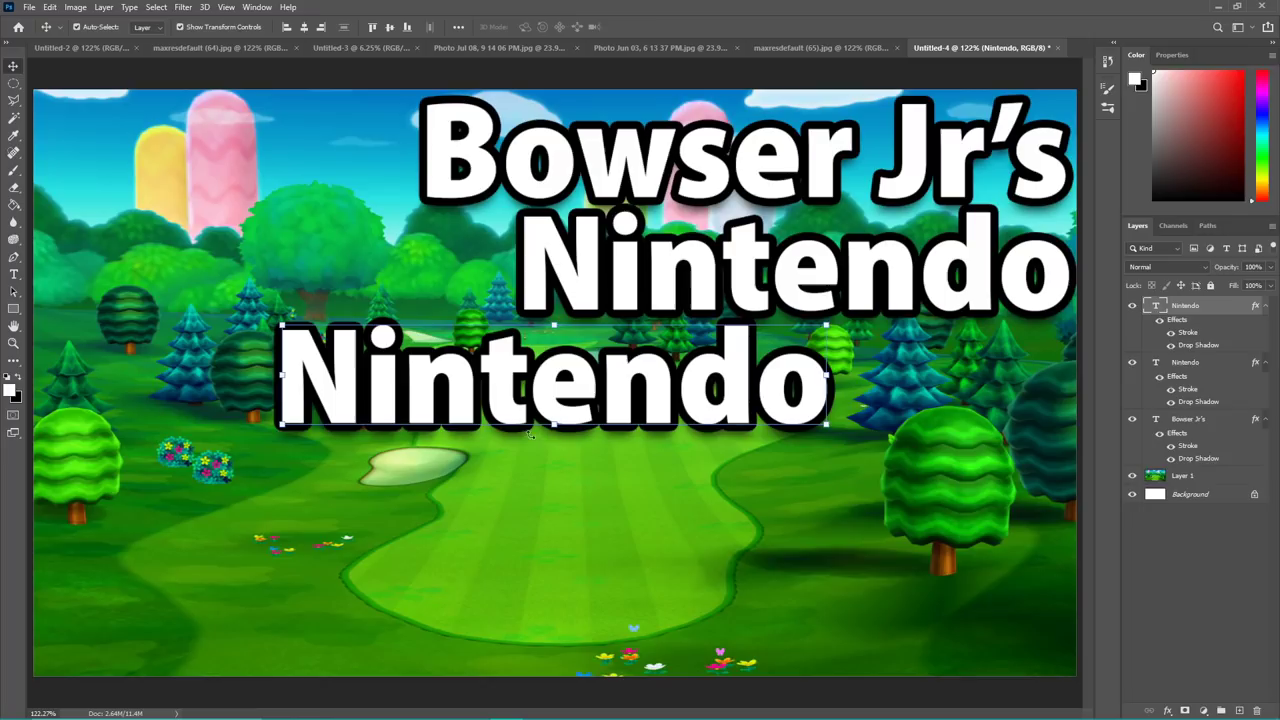
double_click(545, 395)
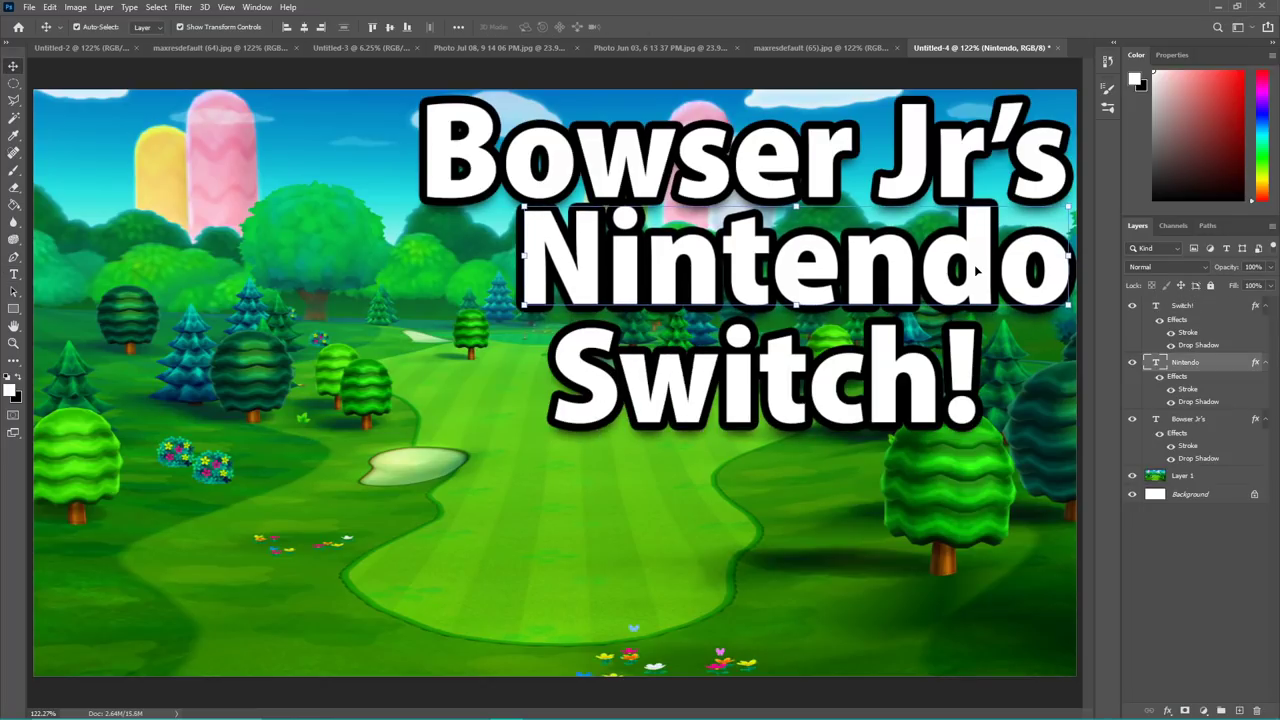
Nudge the "Nintendo" and "Switch!" lines upward to tighten the spacing of the title.
key("Up")
key("Up")
key("Up")
key("Up")
key("Up")
key("Up")
key("Up")
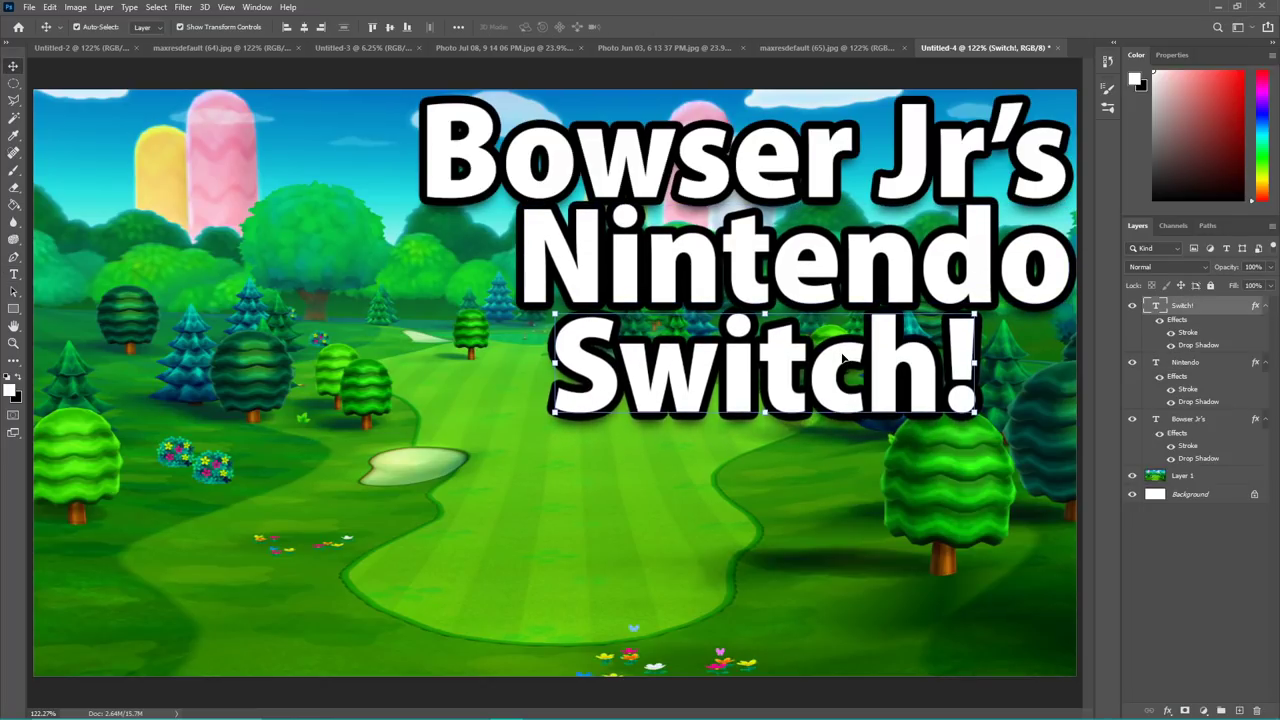
left_click(833, 461)
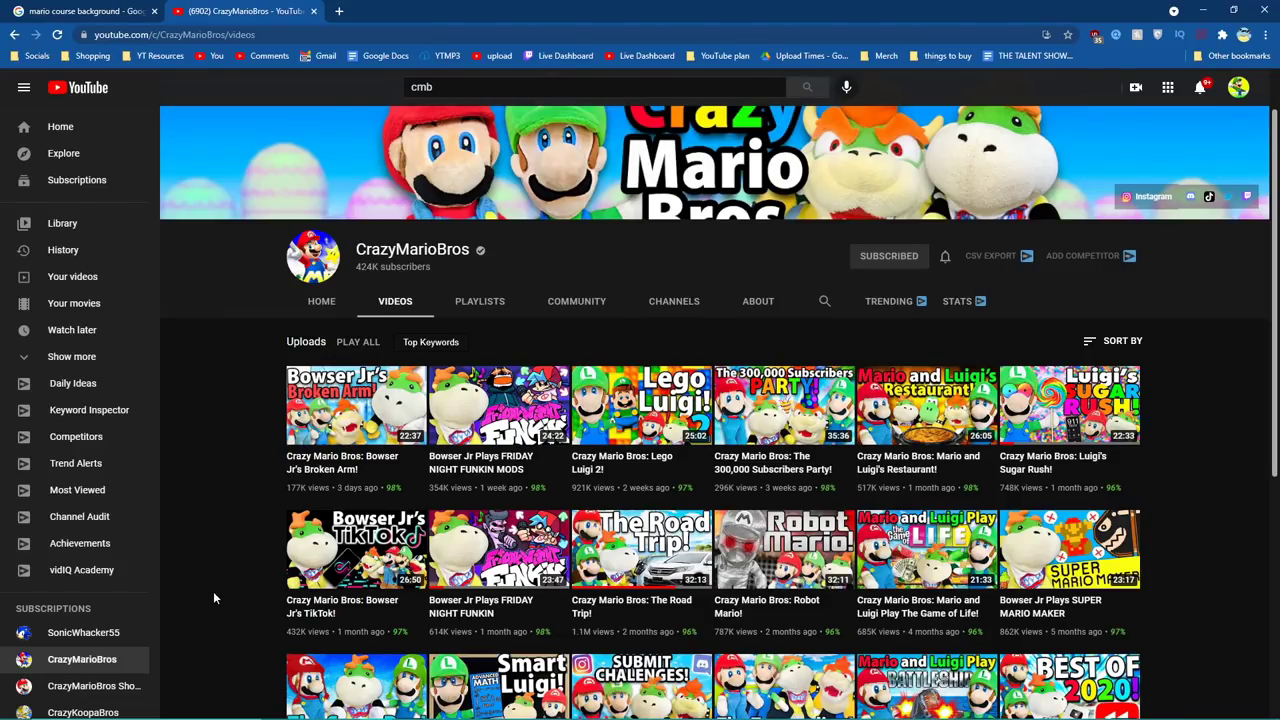
Browse the CrazyMarioBros video thumbnails on YouTube for a usable Bowser Jr. pose.
scroll(213, 597, "down", 3)
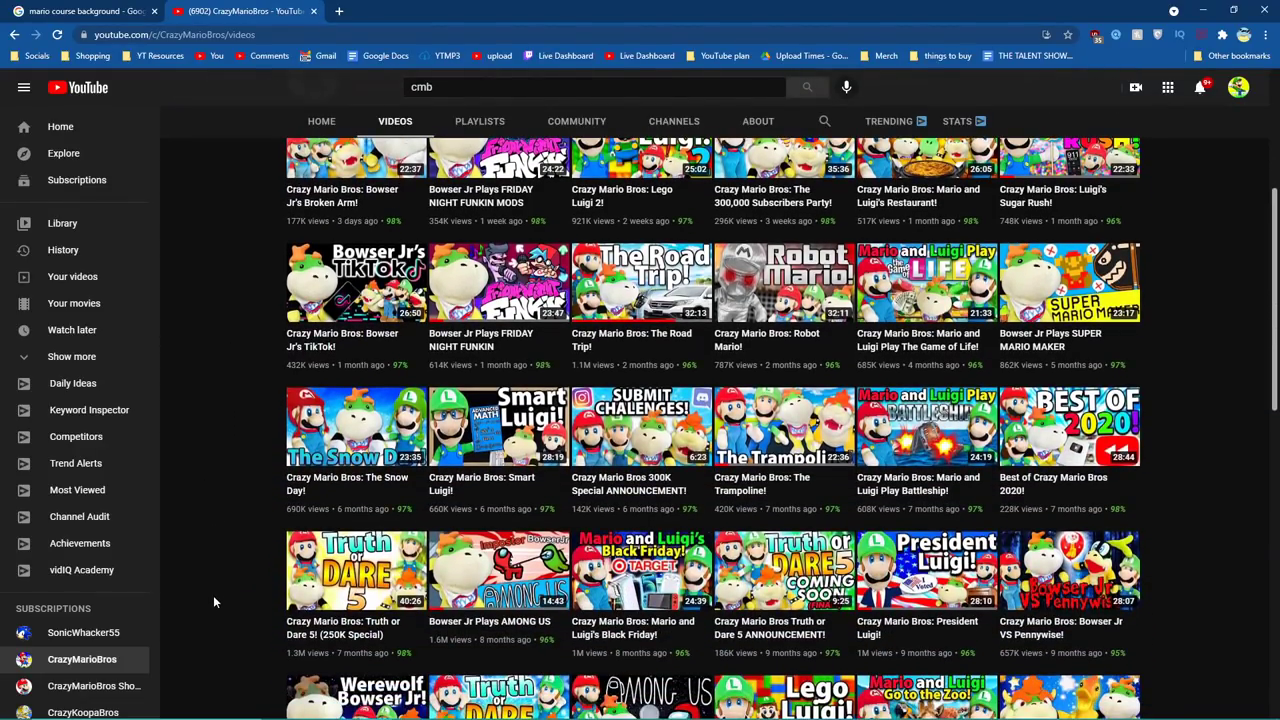
scroll(213, 601, "down", 1)
scroll(213, 595, "down", 1)
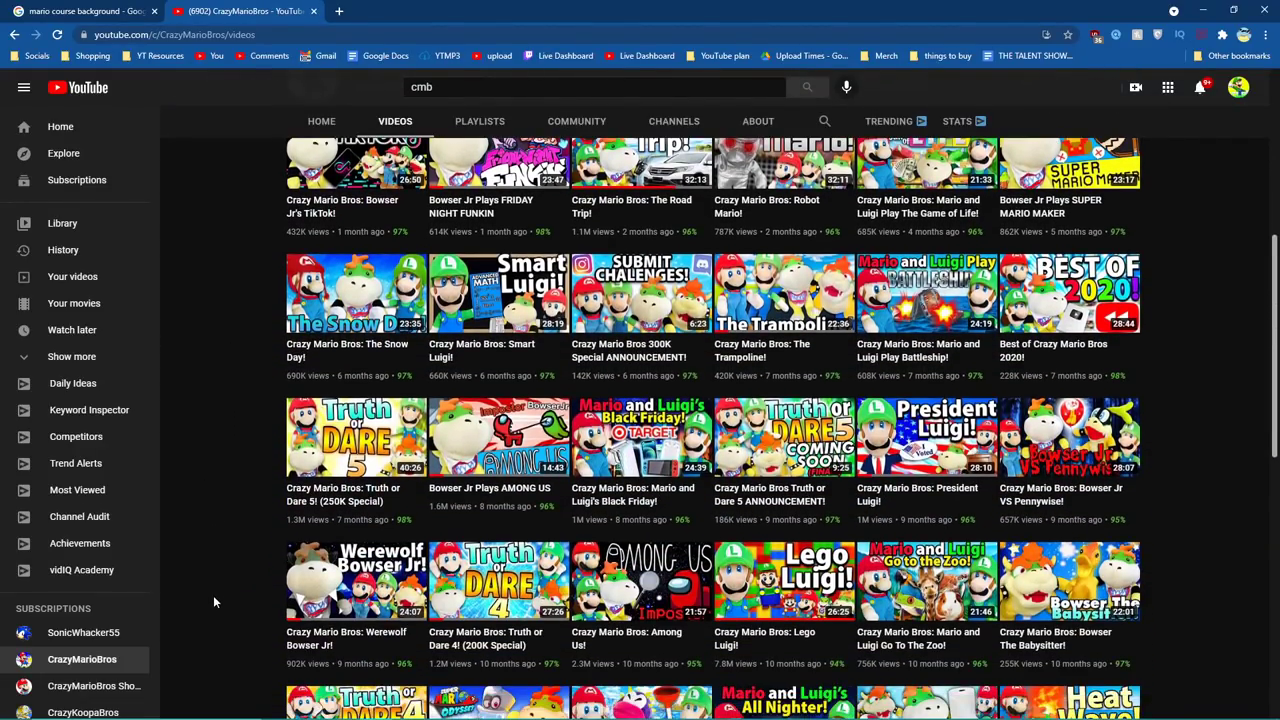
scroll(213, 595, "down", 2)
scroll(213, 595, "up", 5)
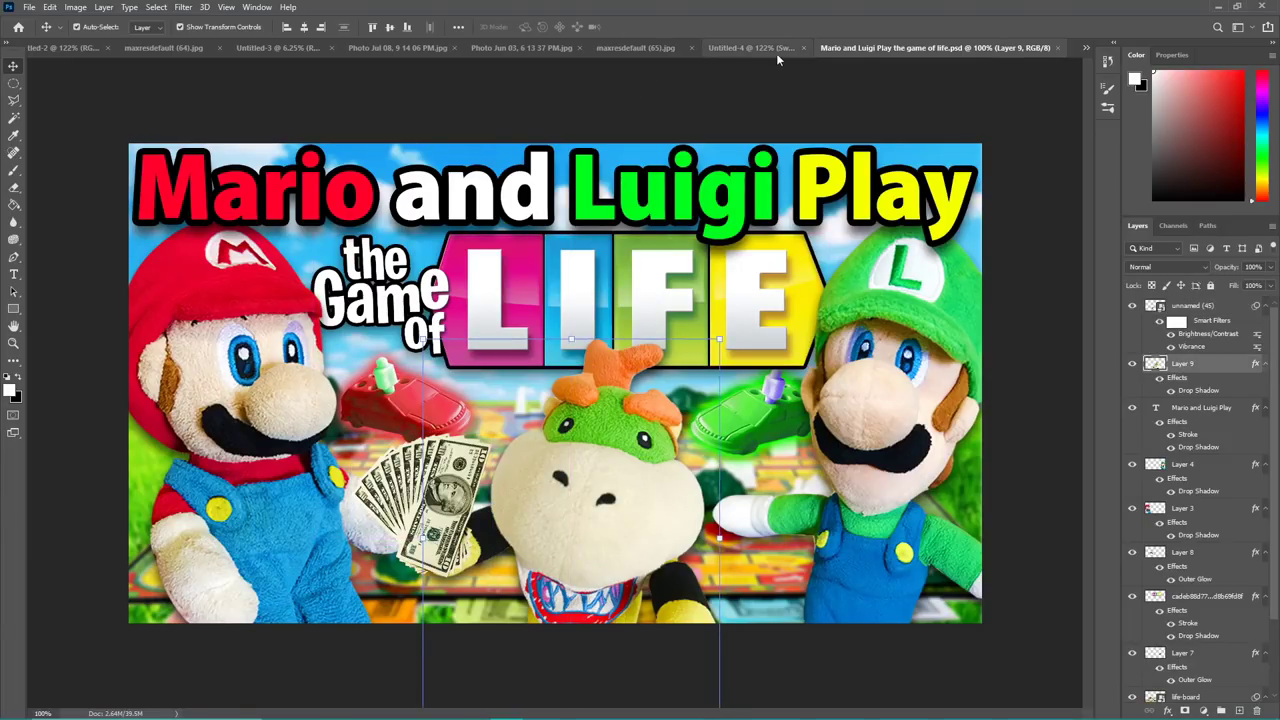
Paste the Bowser Jr. cutout into Untitled-4, flip it horizontally, and enlarge and straighten it beside the title.
left_click(776, 52)
key("ctrl+v")
right_click(262, 393)
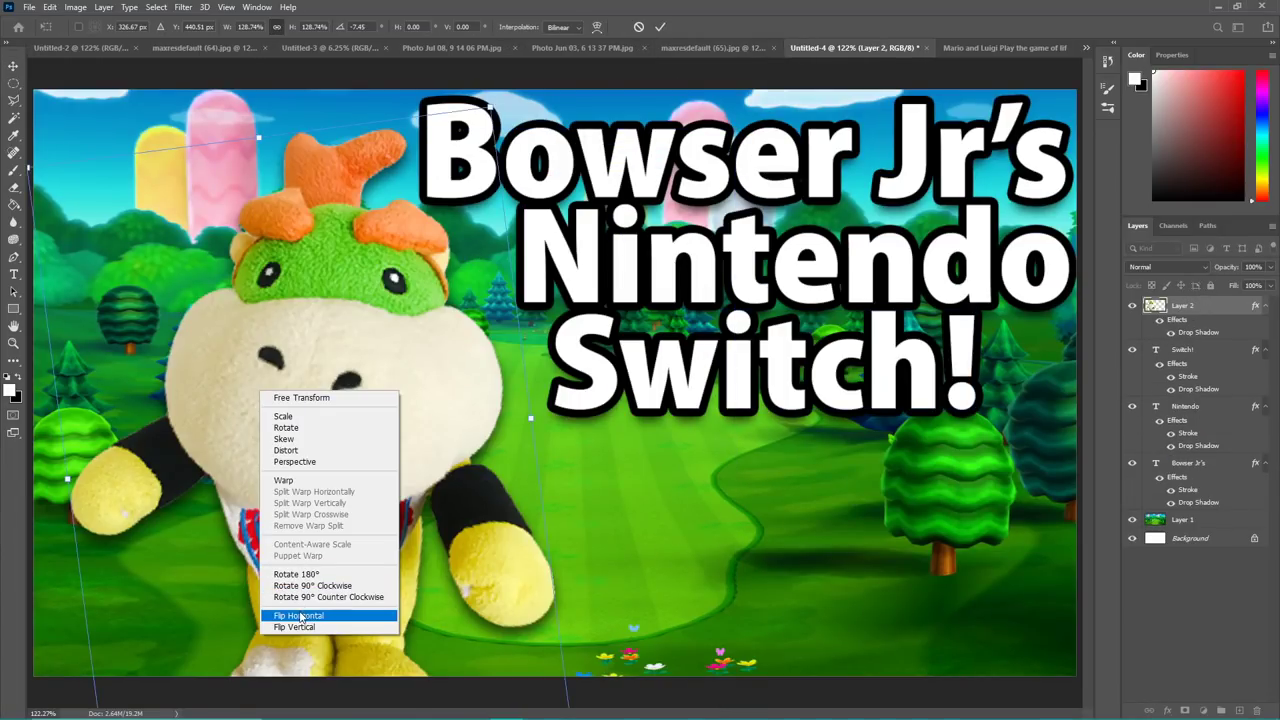
left_click(305, 614)
left_click_drag(339, 121, 331, 158)
key("Return")
Sharpen the Bowser Jr. layer five times and apply its drop shadow at 65% opacity, 11 px distance and 18 px size.
left_click(183, 8)
left_click(191, 21)
left_click(184, 8)
left_click(191, 22)
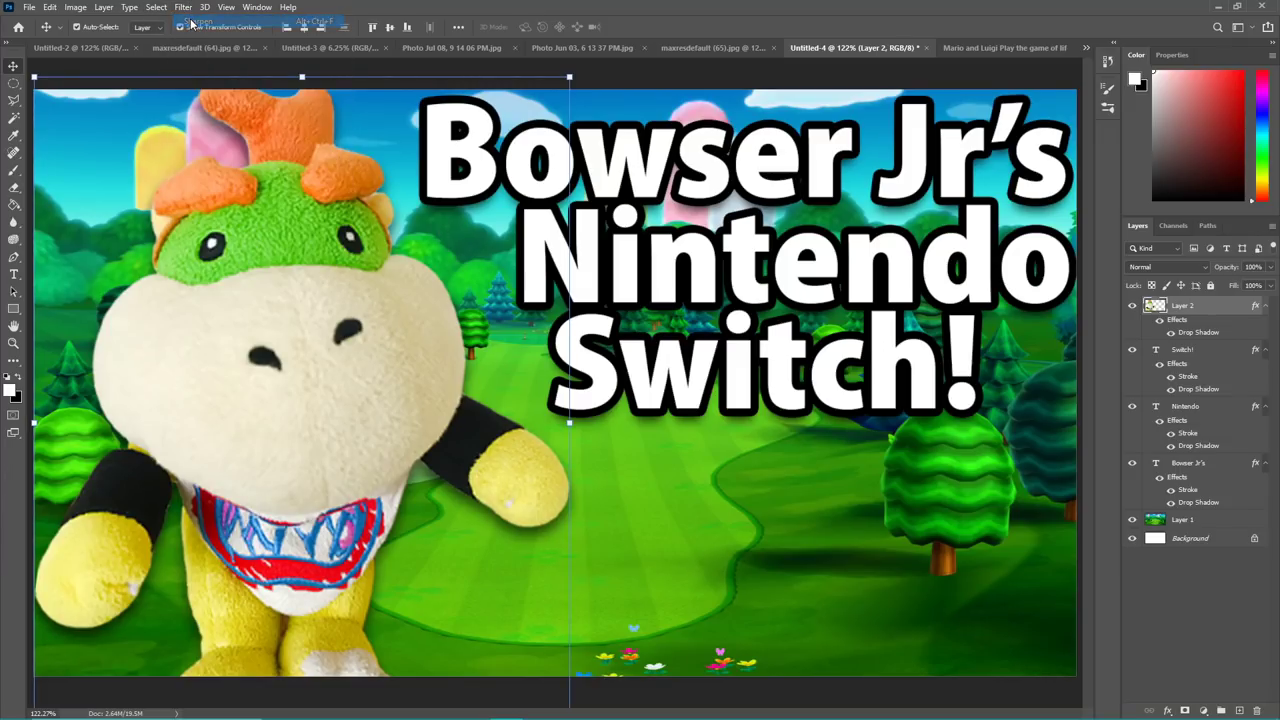
left_click(183, 7)
left_click(190, 21)
left_click(183, 7)
left_click(190, 21)
left_click(183, 7)
left_click(190, 21)
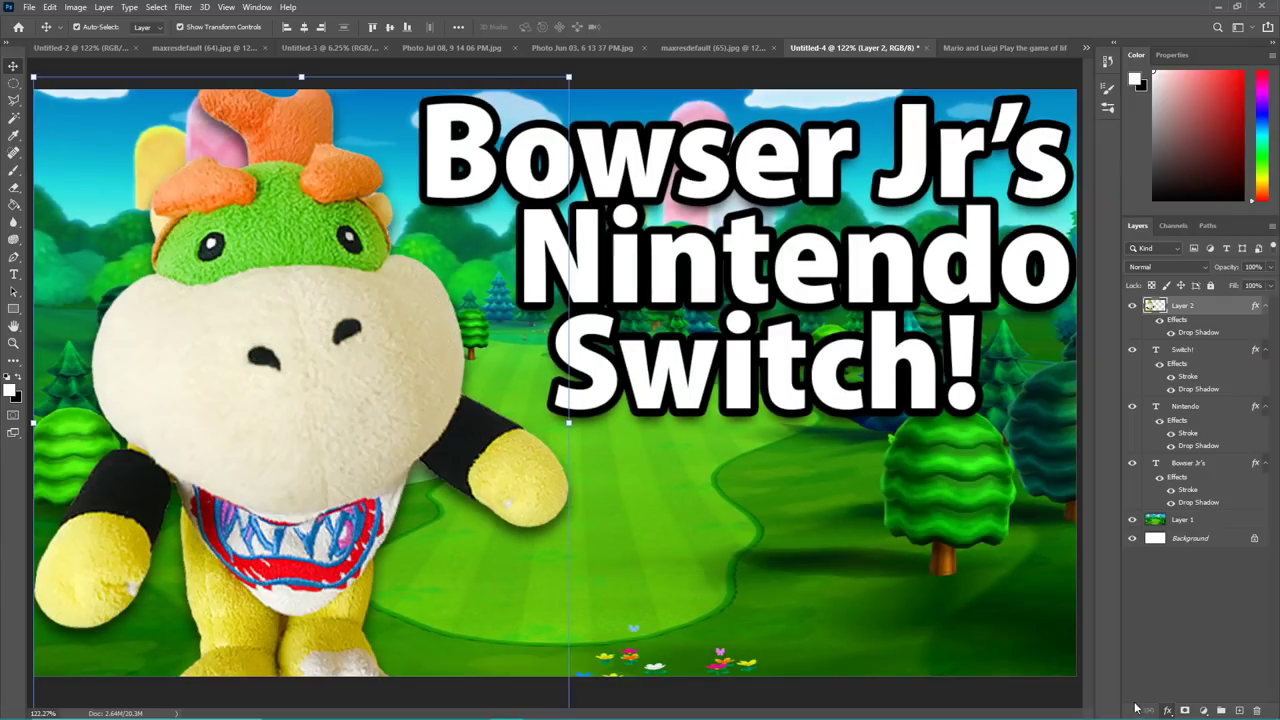
double_click(1200, 334)
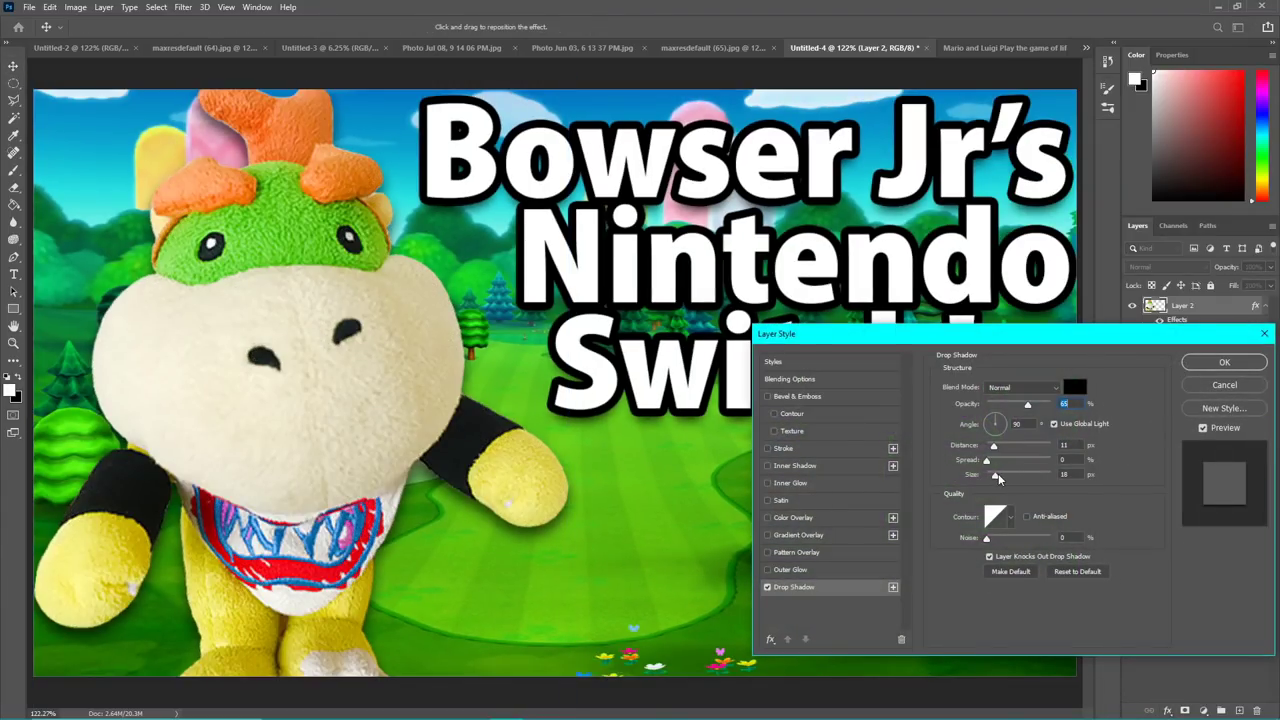
left_click(1224, 362)
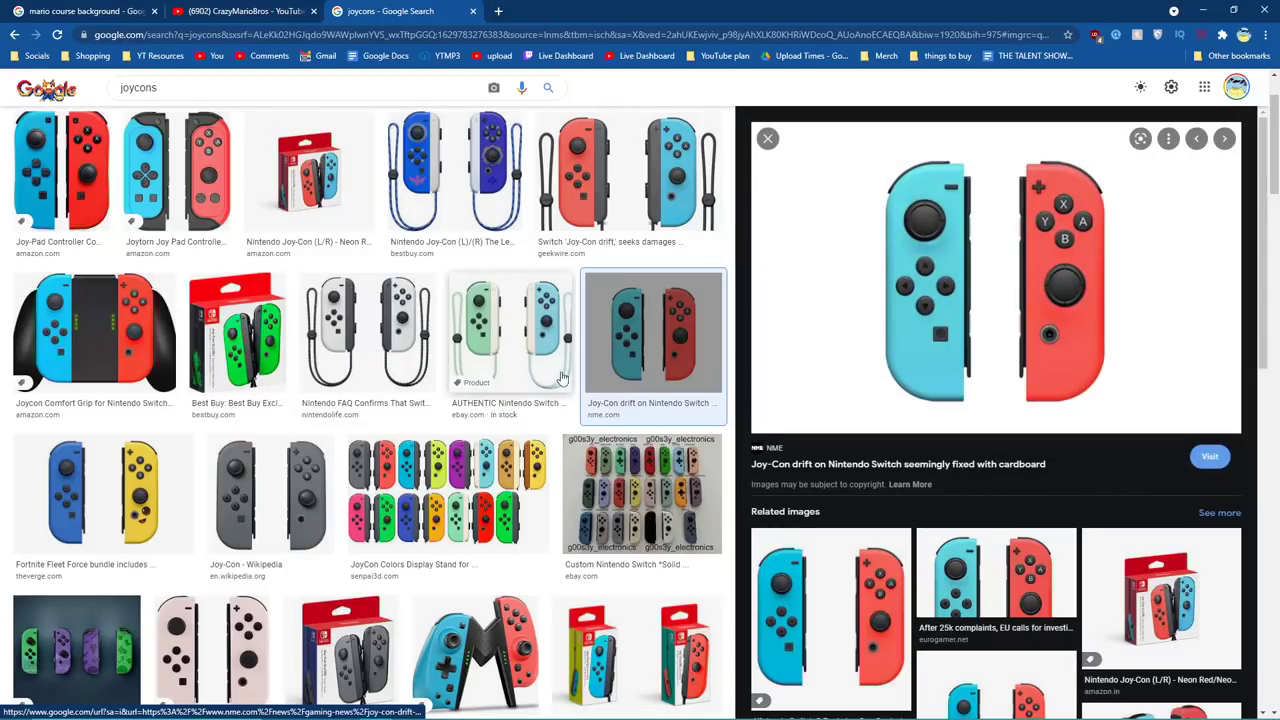
Copy the blue and red Joy-Con image from Google Images into Untitled-4 and remove its white background.
right_click(928, 314)
left_click(957, 487)
key("ctrl+v")
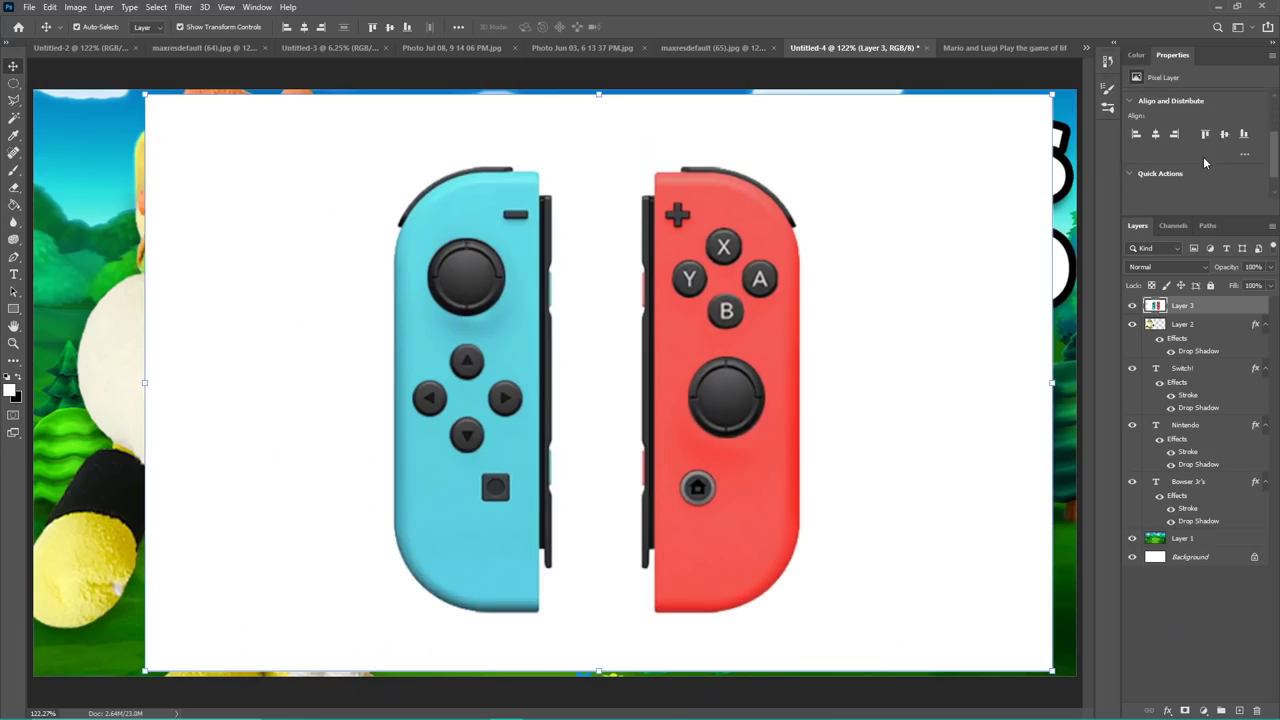
scroll(1203, 176, "down", 1)
left_click(1197, 168)
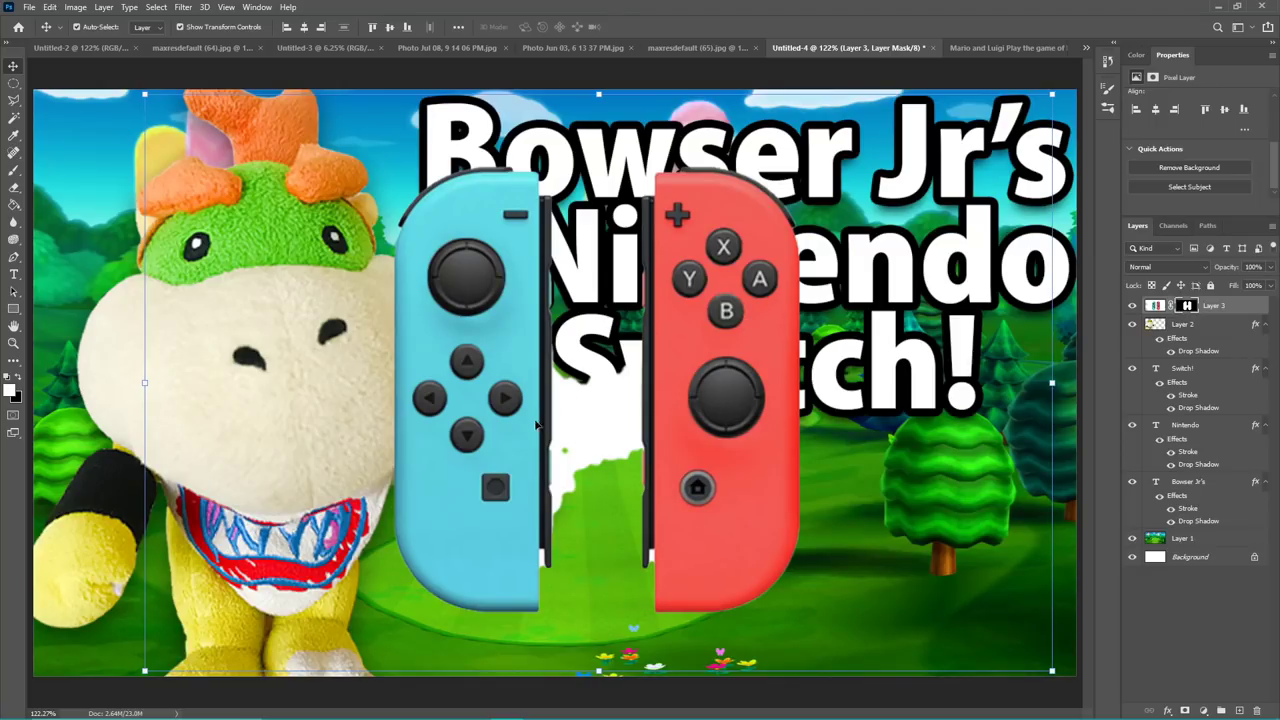
key("w")
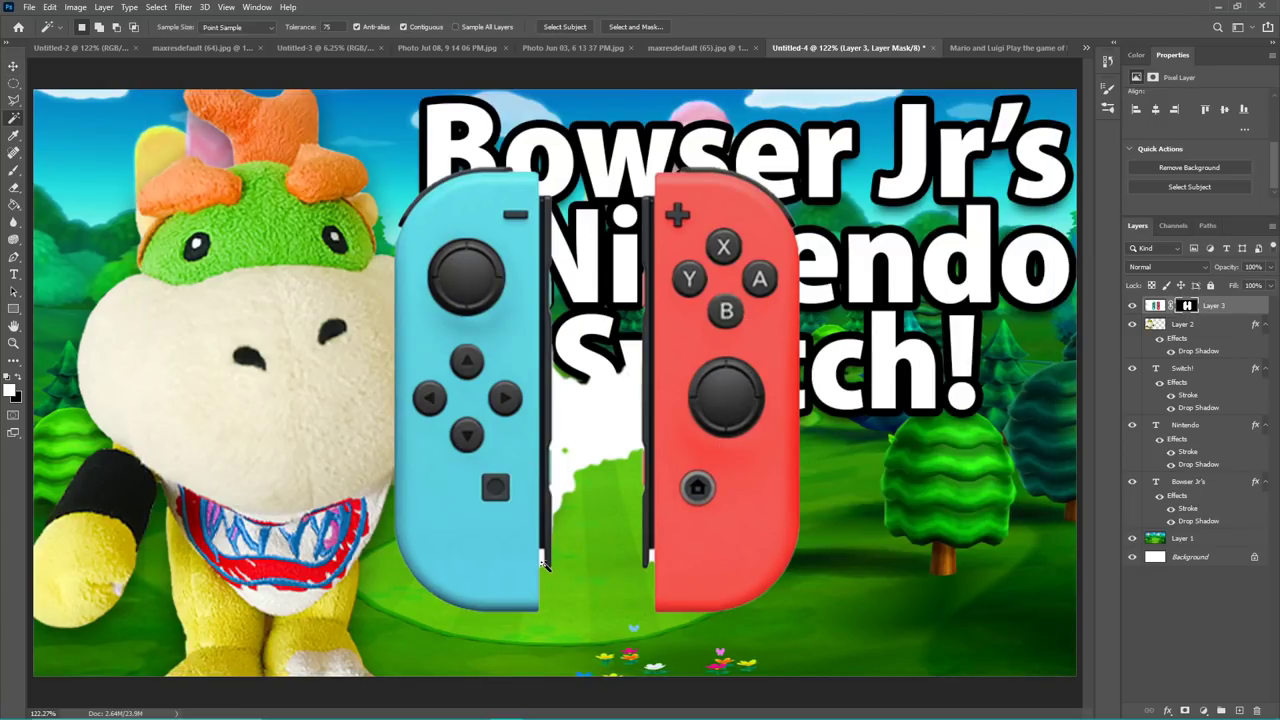
Sharpen the Joy-Con layer and cut the blue Joy-Con onto its own layer.
left_click(183, 7)
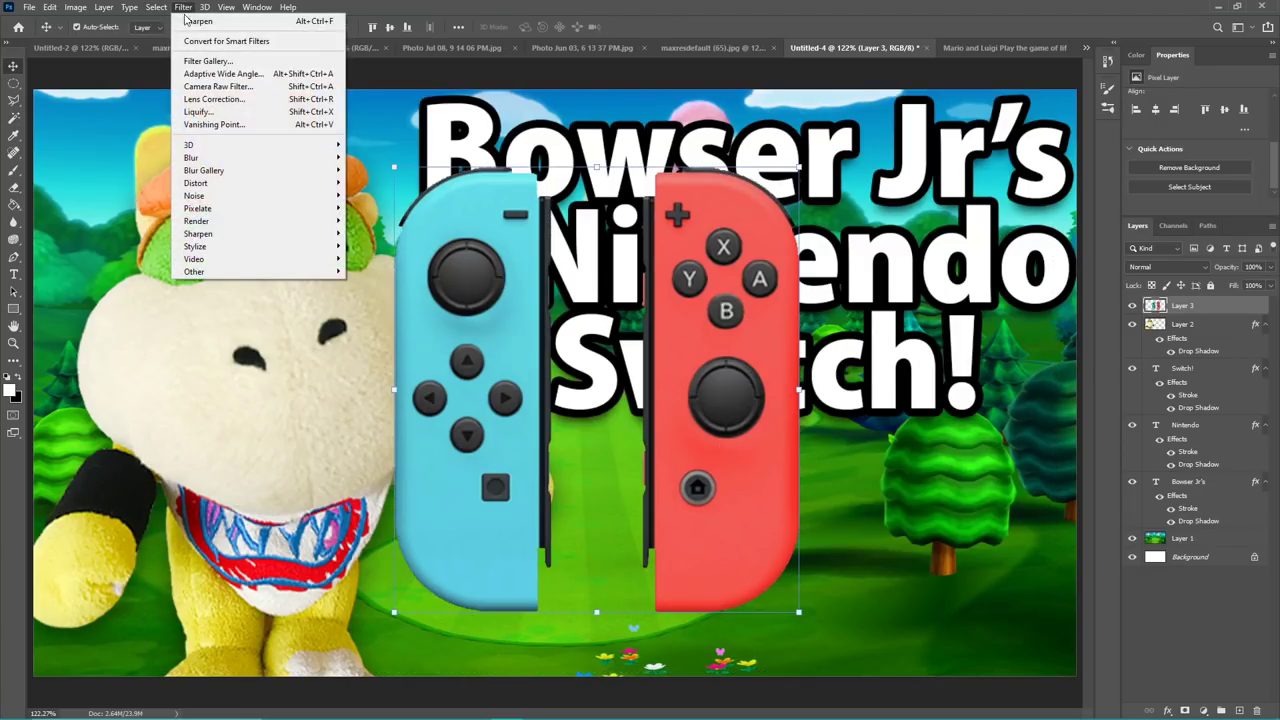
left_click(184, 9)
left_click(184, 9)
left_click(184, 9)
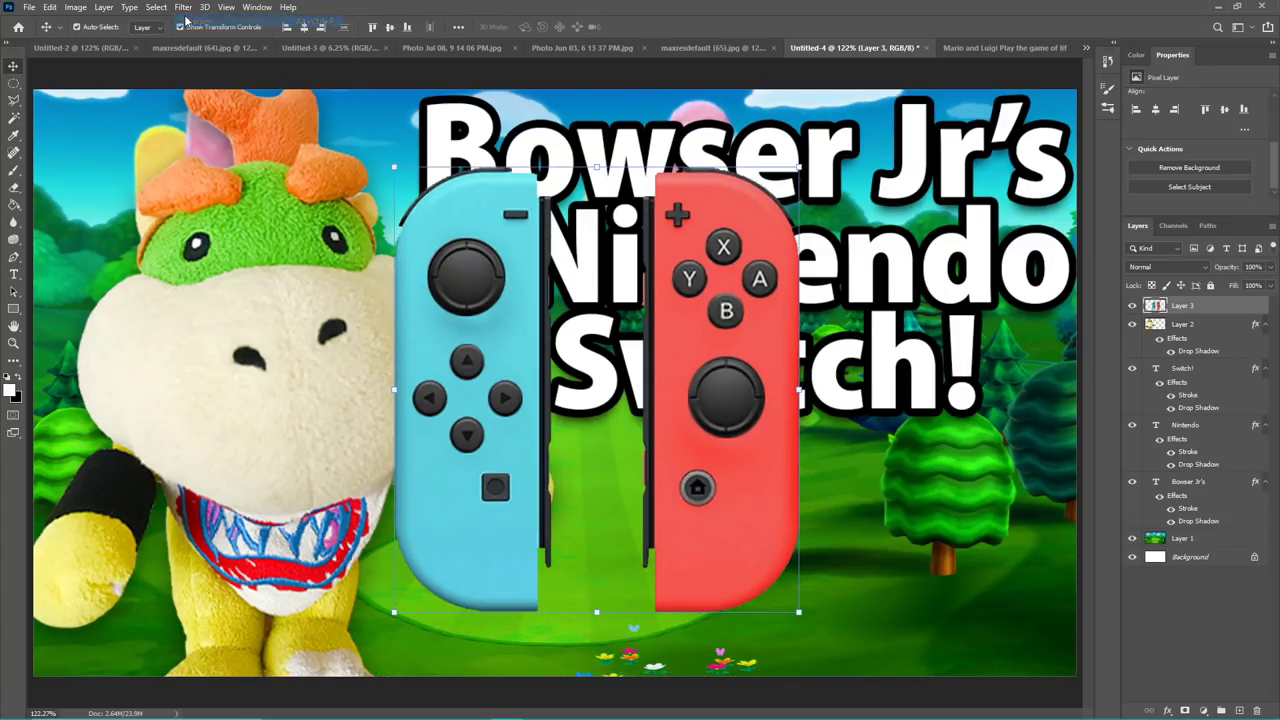
key("m")
key("ctrl+x")
key("ctrl+v")
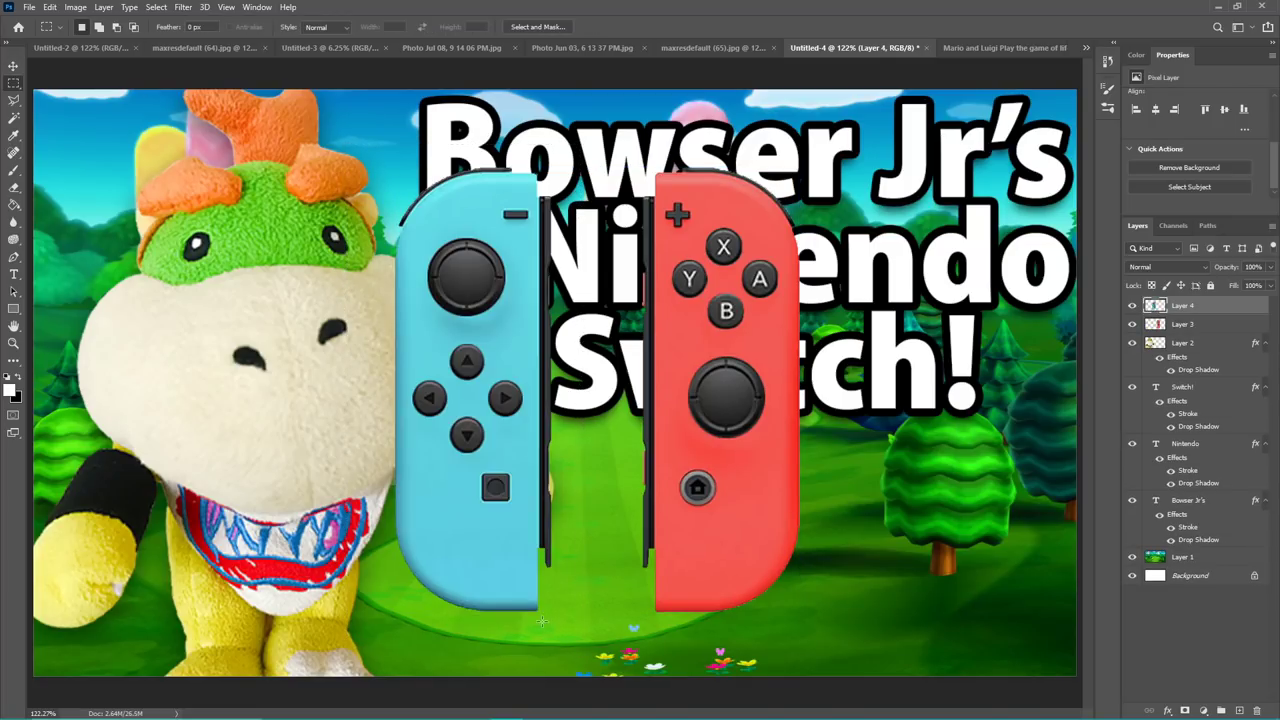
Shrink and tilt the two Joy-Cons and place one over each of Bowser Jr.'s hands.
left_click(13, 66)
left_click_drag(704, 362, 832, 382)
left_click(495, 200)
left_click_drag(473, 169, 516, 312)
left_click_drag(503, 394, 88, 440)
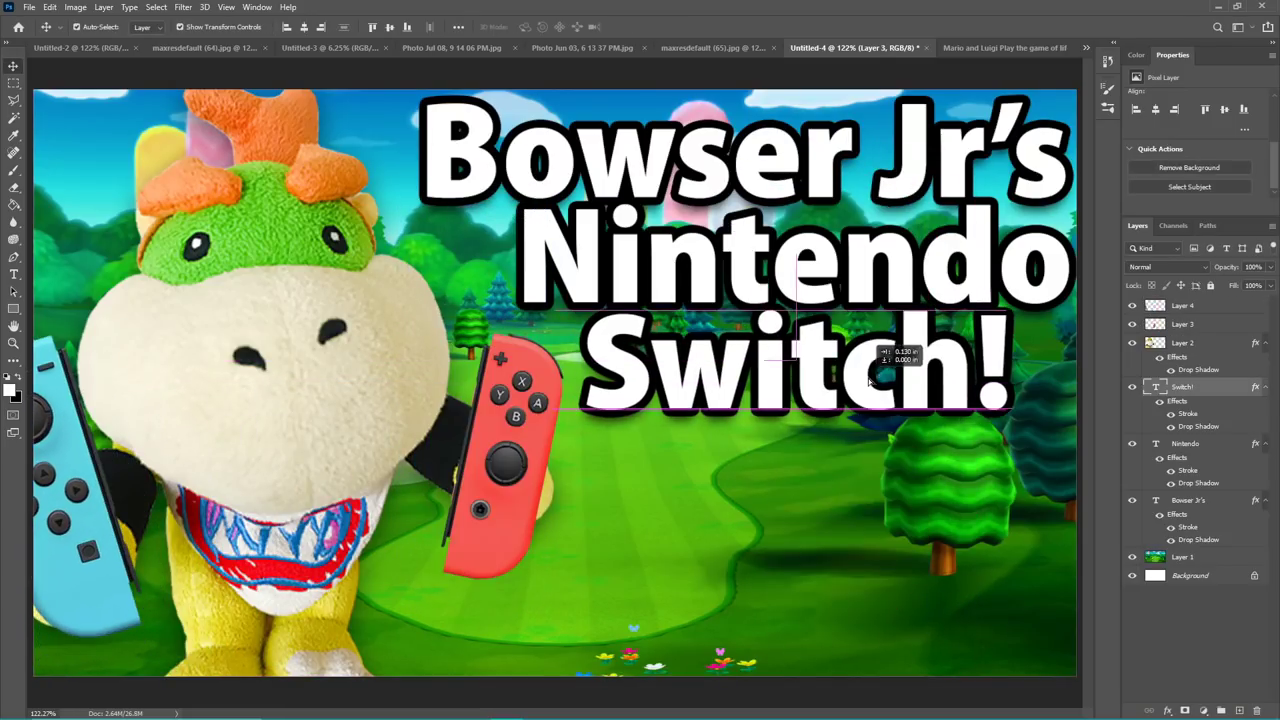
Shift the "Switch!" line right until its end lines up with the other title lines.
key("shift+Right")
key("shift+Right")
key("shift+Right")
key("shift+Right")
key("shift+Right")
key("shift+Right")
key("shift+Right")
key("shift+Right")
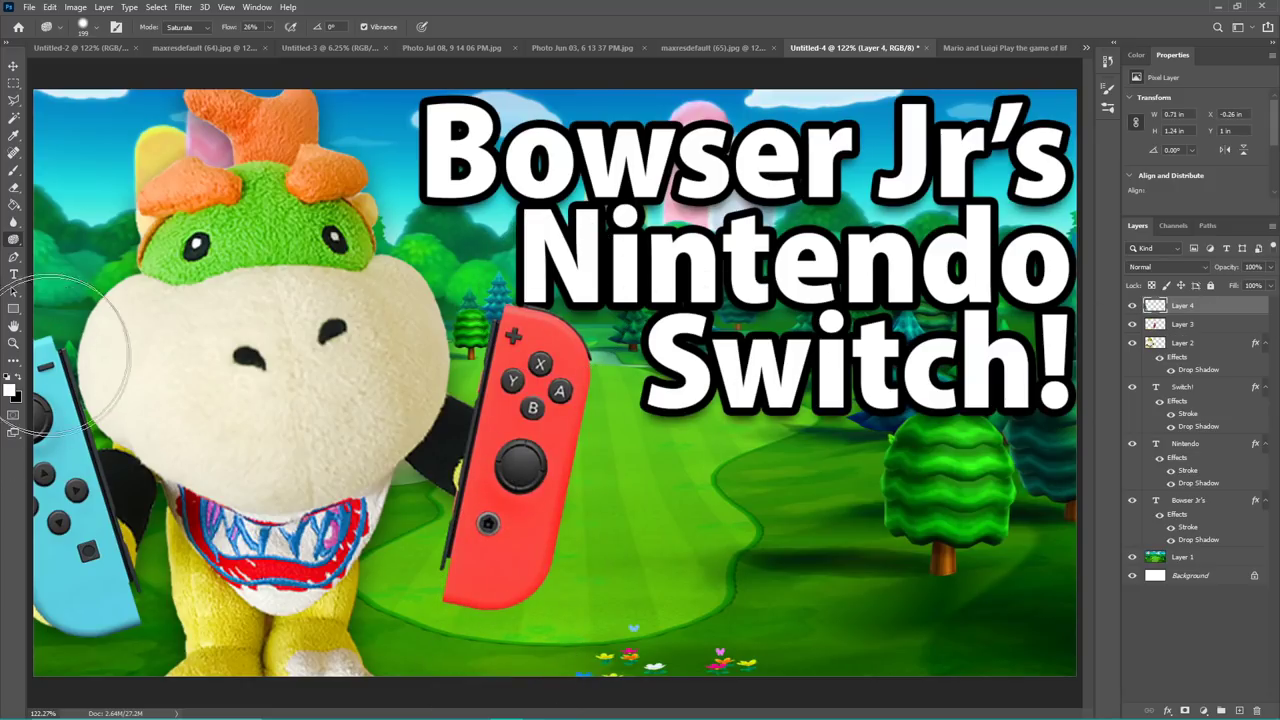
Apply a Gaussian Blur with a 4.2-pixel radius to the golf-course background layer.
left_click(1200, 343)
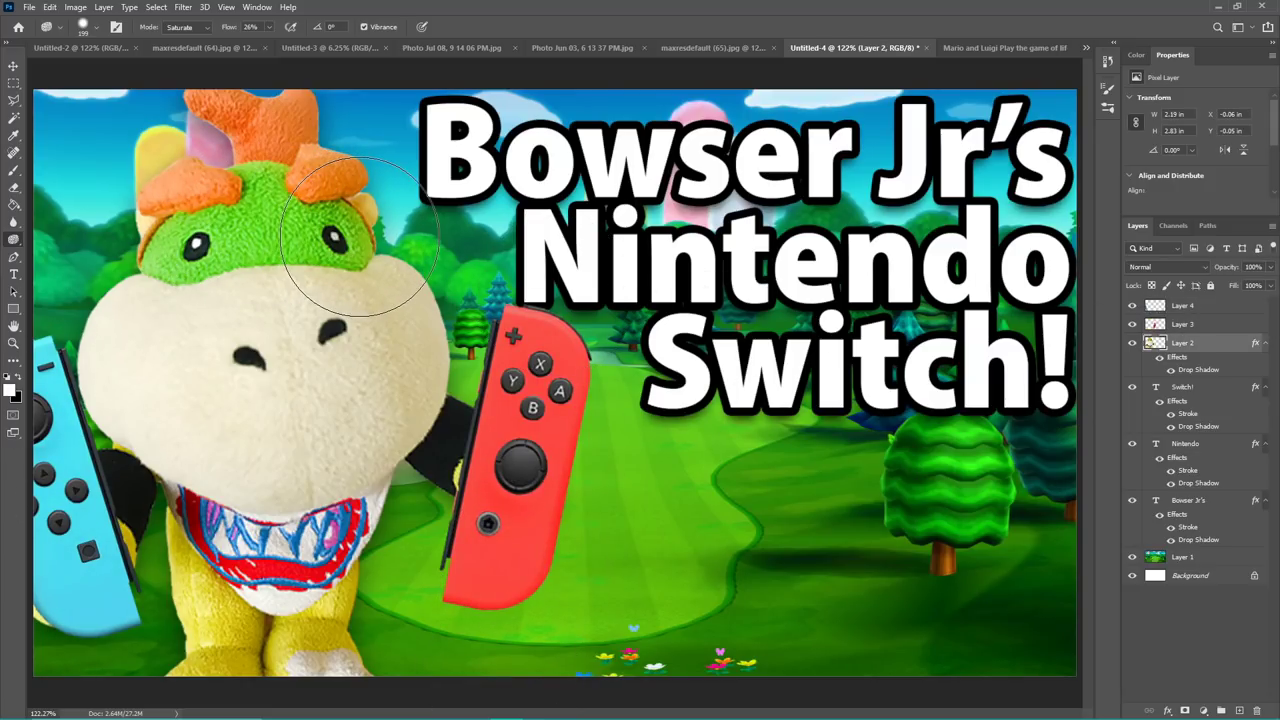
key("v")
left_click(100, 178)
left_click(183, 7)
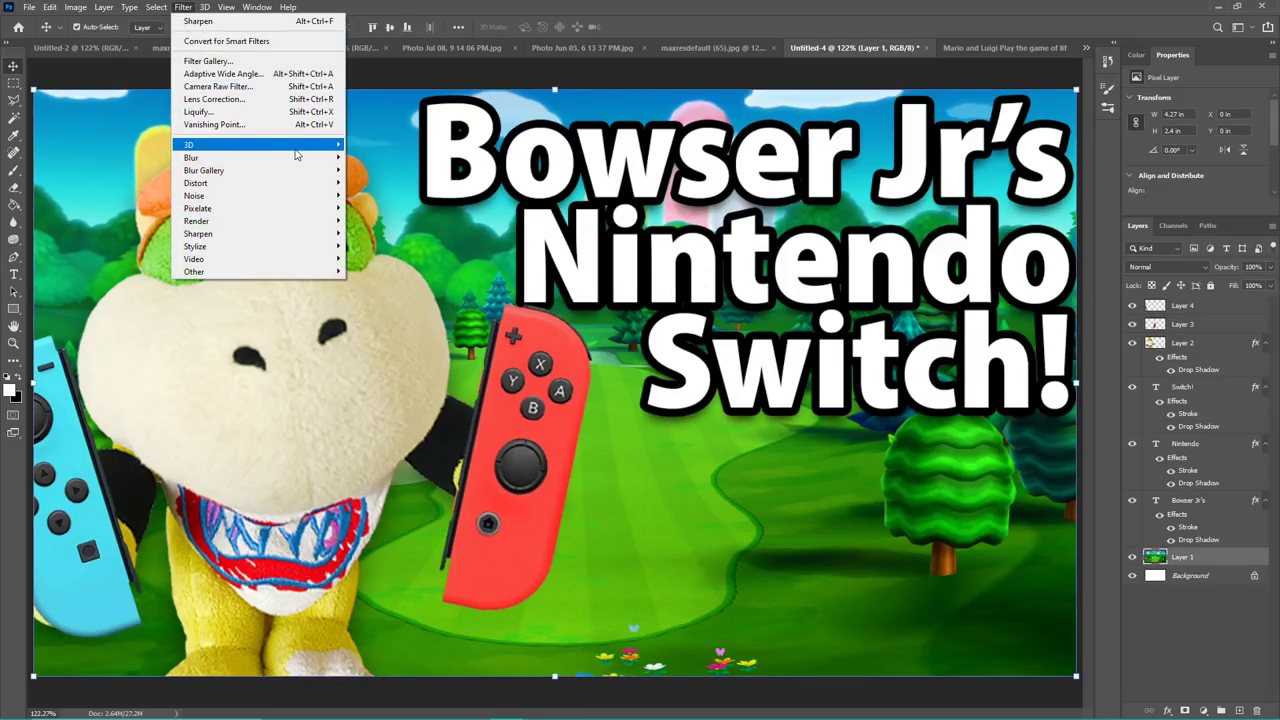
mouse_move(300, 157)
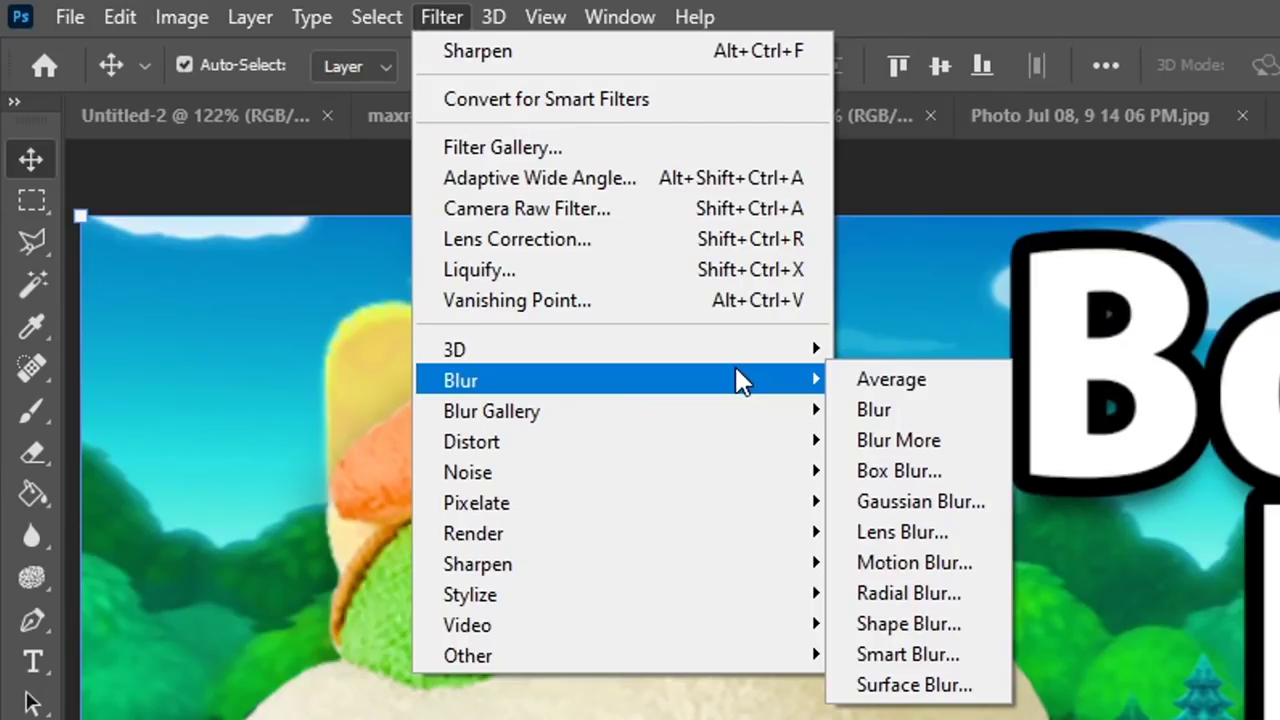
left_click(918, 503)
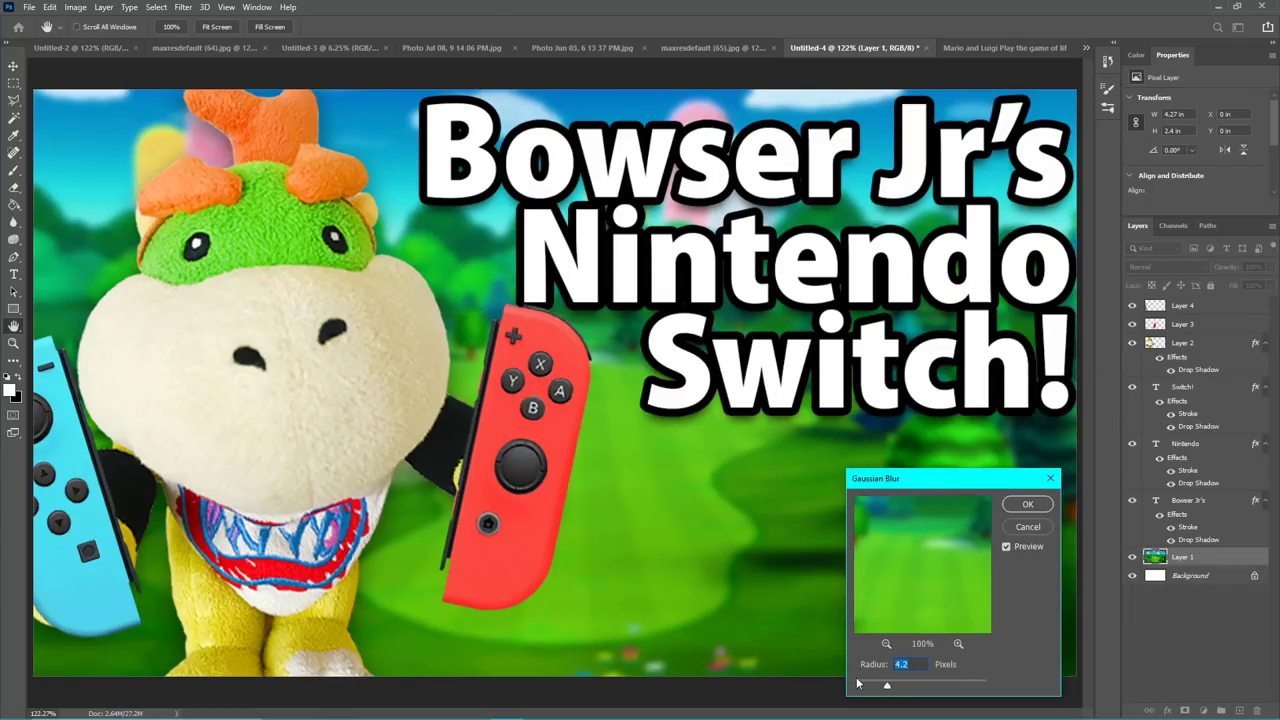
left_click(1030, 505)
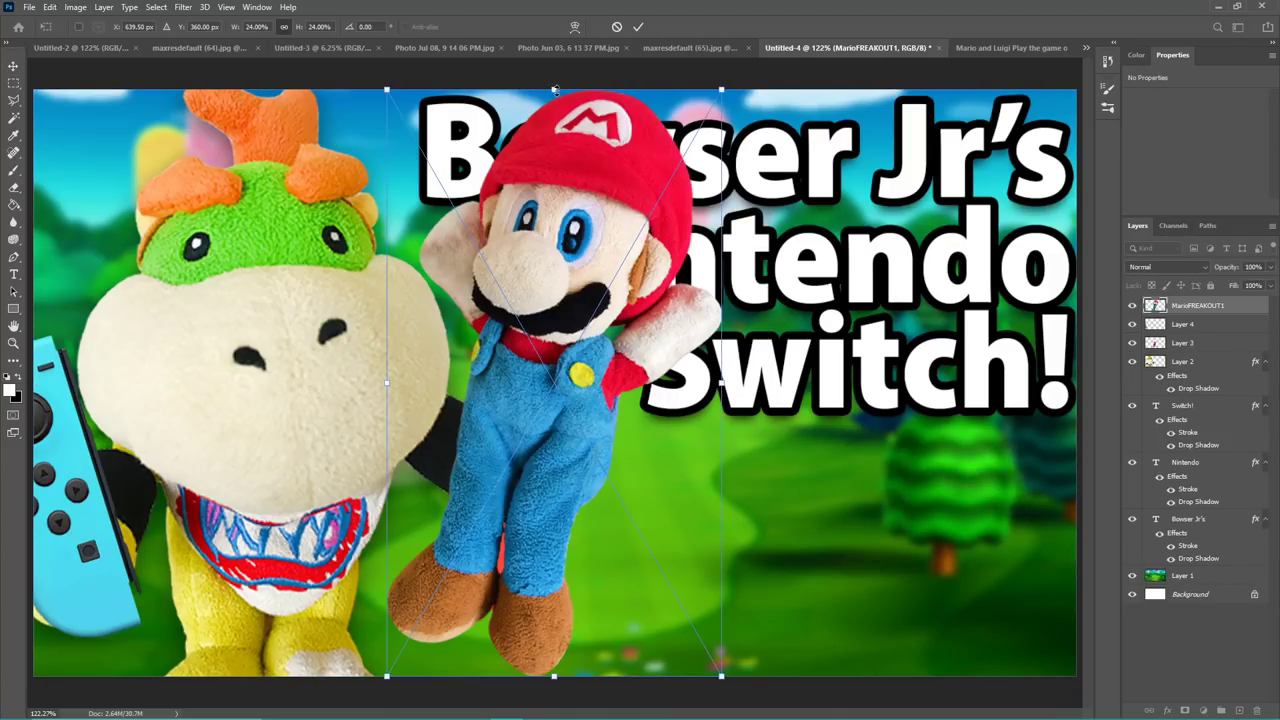
Scale the MarioFREAKOUT1 image down to about 18% and place it below the "Switch!" line.
left_click_drag(554, 88, 564, 234)
left_click_drag(567, 322, 678, 505)
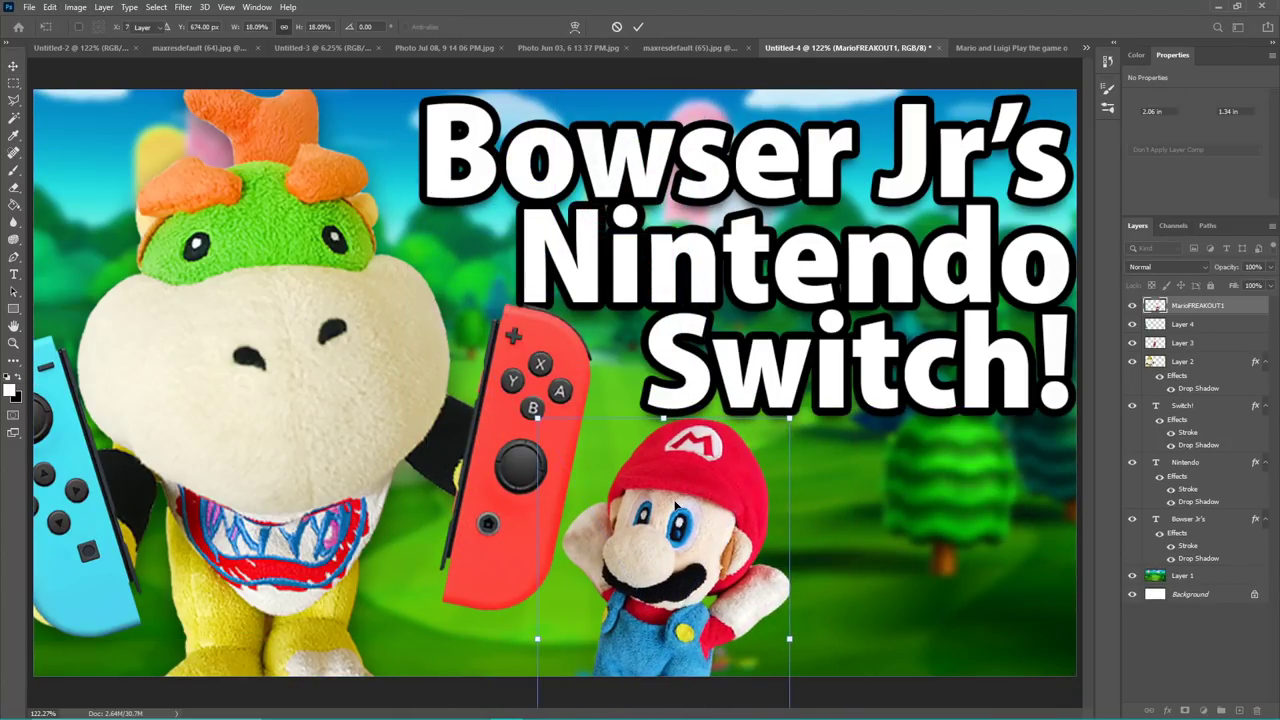
double_click(251, 194)
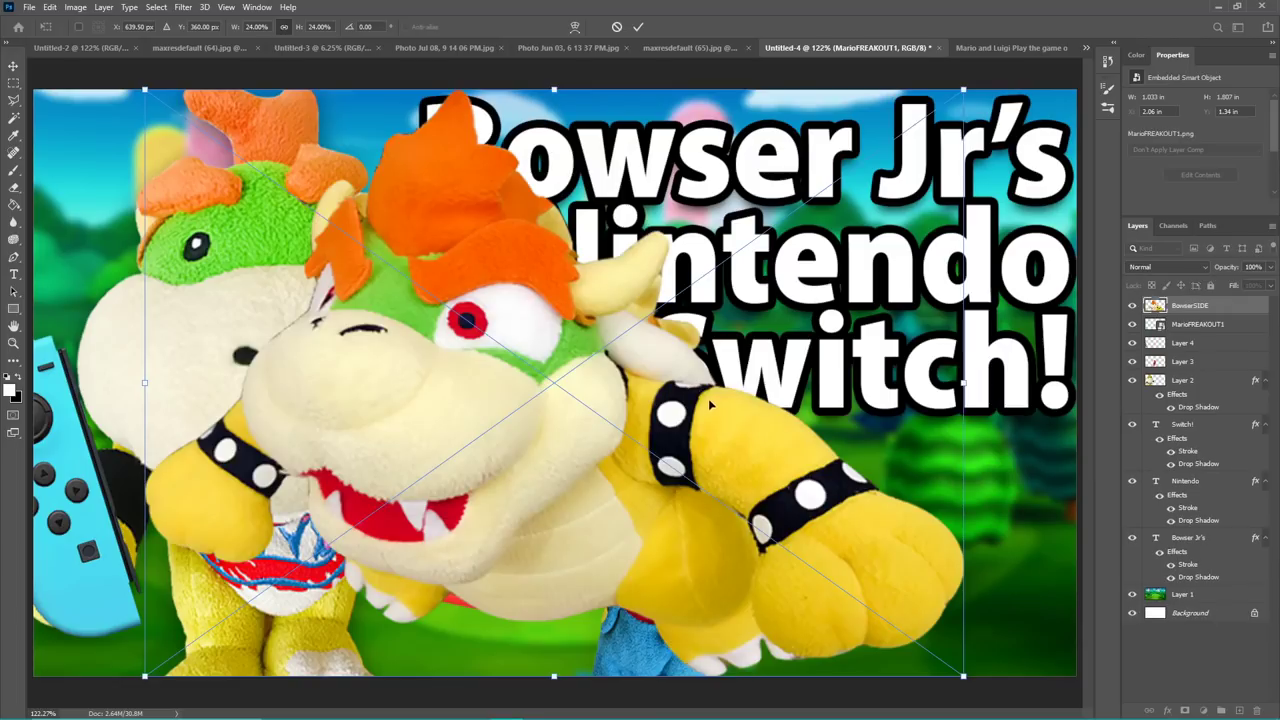
Shrink the BowserSIDE image, place it beside Mario, and copy the drop shadow to the newly added layers.
left_click_drag(727, 390, 969, 430)
left_click_drag(799, 130, 825, 394)
left_click_drag(817, 455, 955, 459)
left_click_drag(1180, 394, 1188, 306)
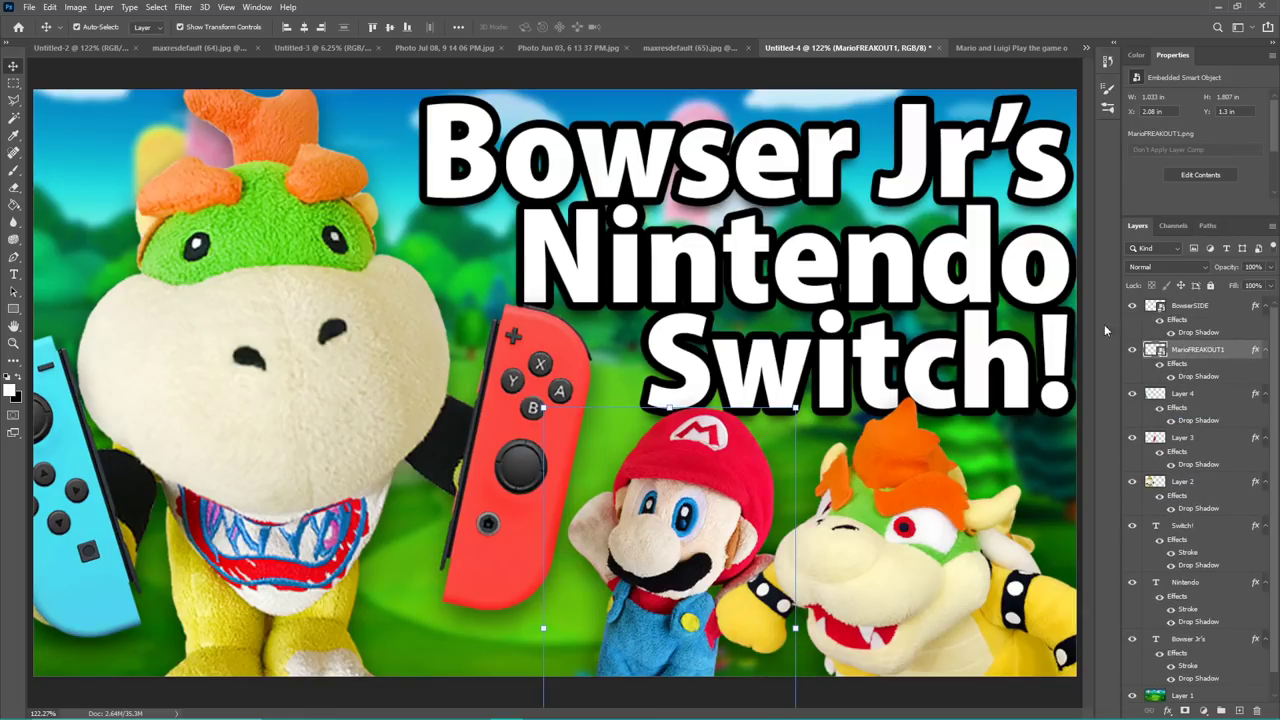
left_click(838, 68)
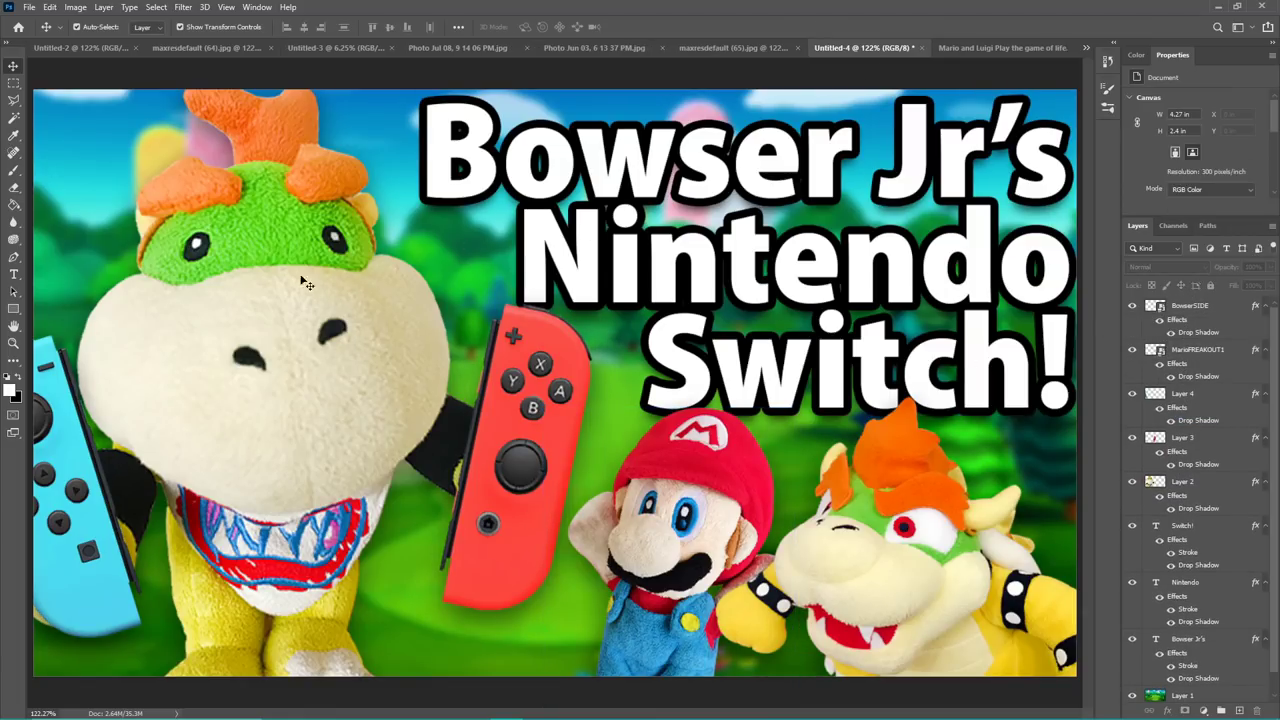
Compare the remade thumbnail with the original "Bowser Junior's Nintendo Switch!" thumbnail in maxresdefault (65).
key("ctrl+shift+Tab")
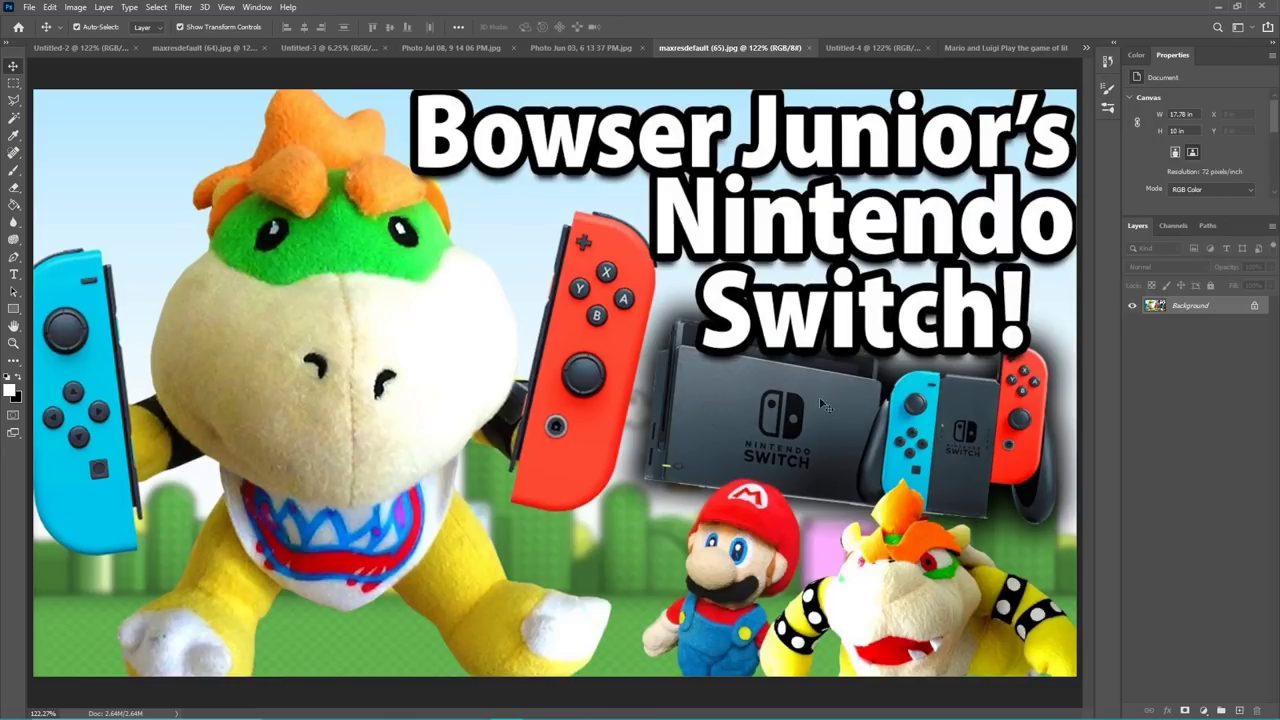
left_click(858, 48)
key("alt+Tab")
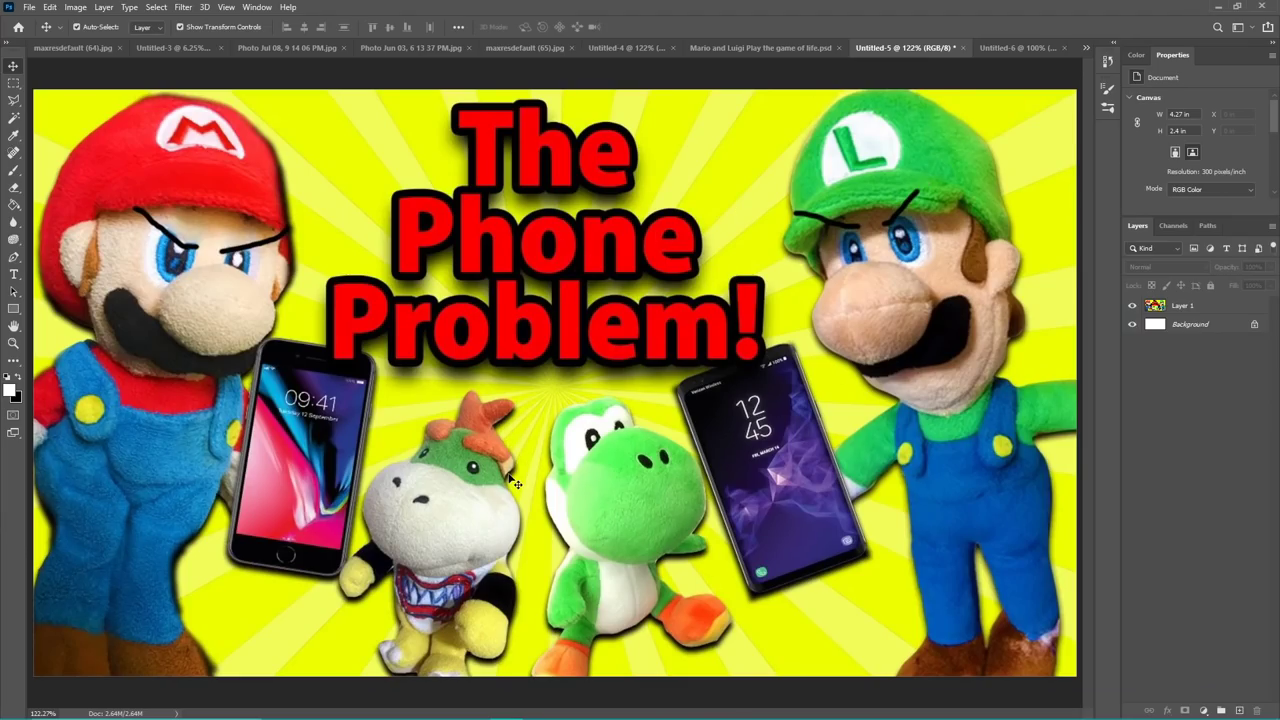
In Untitled-6, apply a drop shadow to the Mario layer with 65% opacity, 11 px distance and 18 px size.
key("ctrl+Tab")
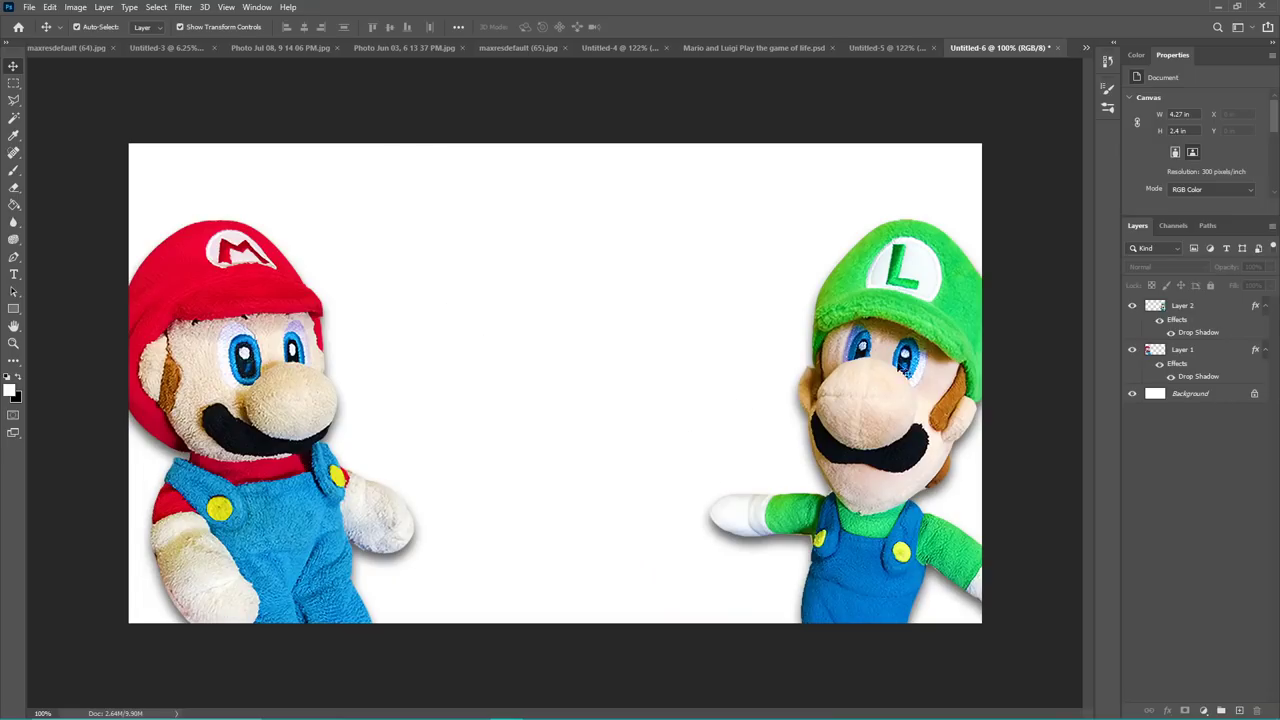
left_click(340, 484)
left_click(1167, 710)
left_click(1195, 699)
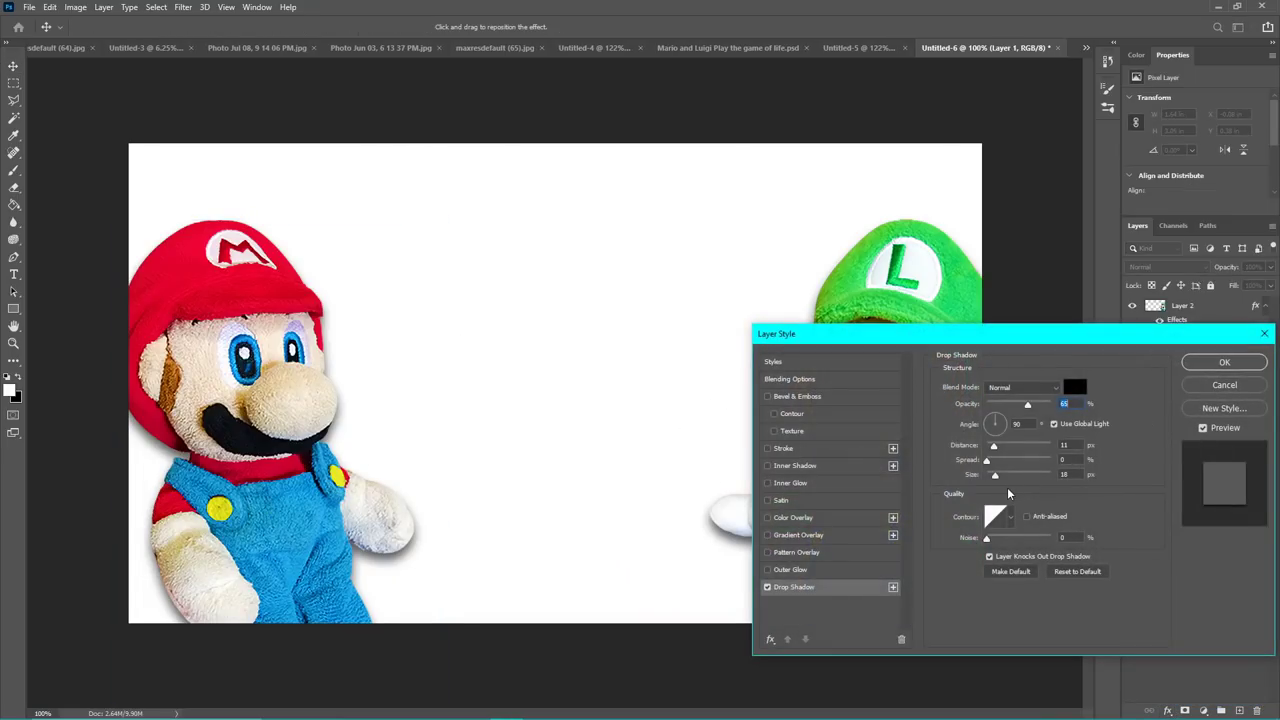
left_click(1224, 362)
Add the white outlined title "Mario and Luigi's" across the top of the Untitled-6 canvas.
key("t")
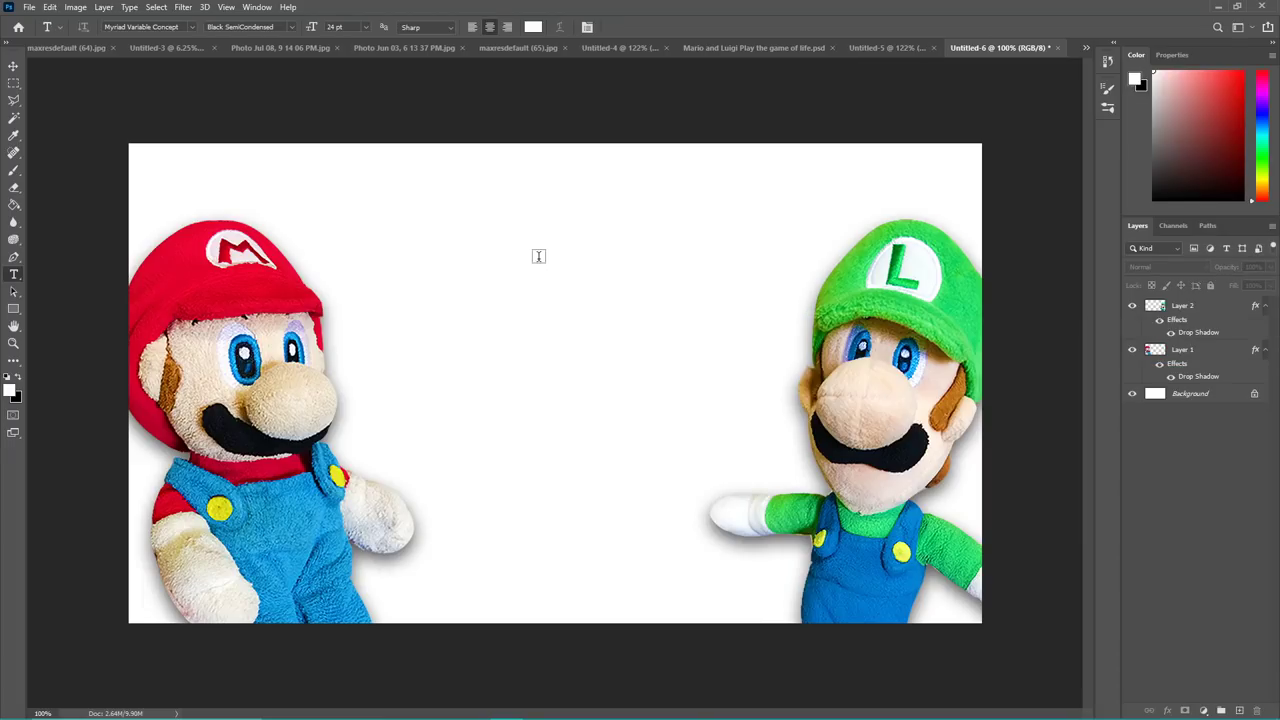
left_click(539, 256)
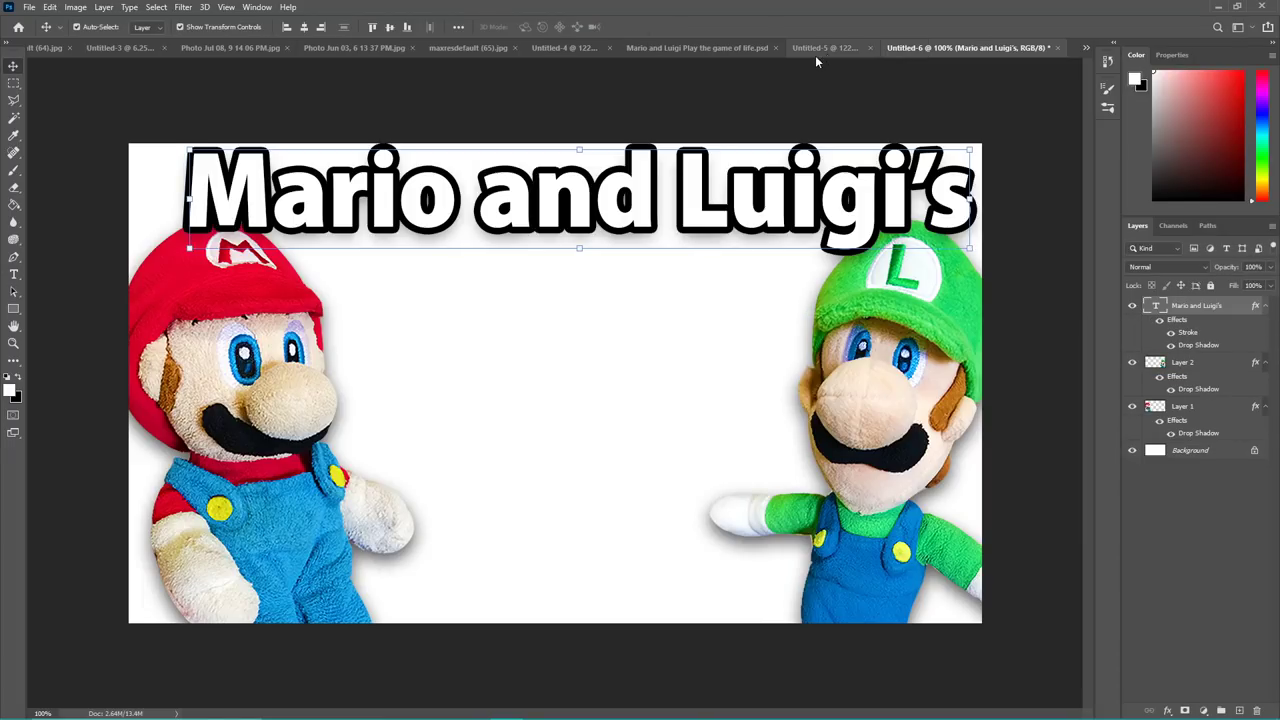
Check the original in Untitled-5, then widen the Untitled-6 title across the canvas and shift Luigi and Mario slightly down.
left_click(825, 50)
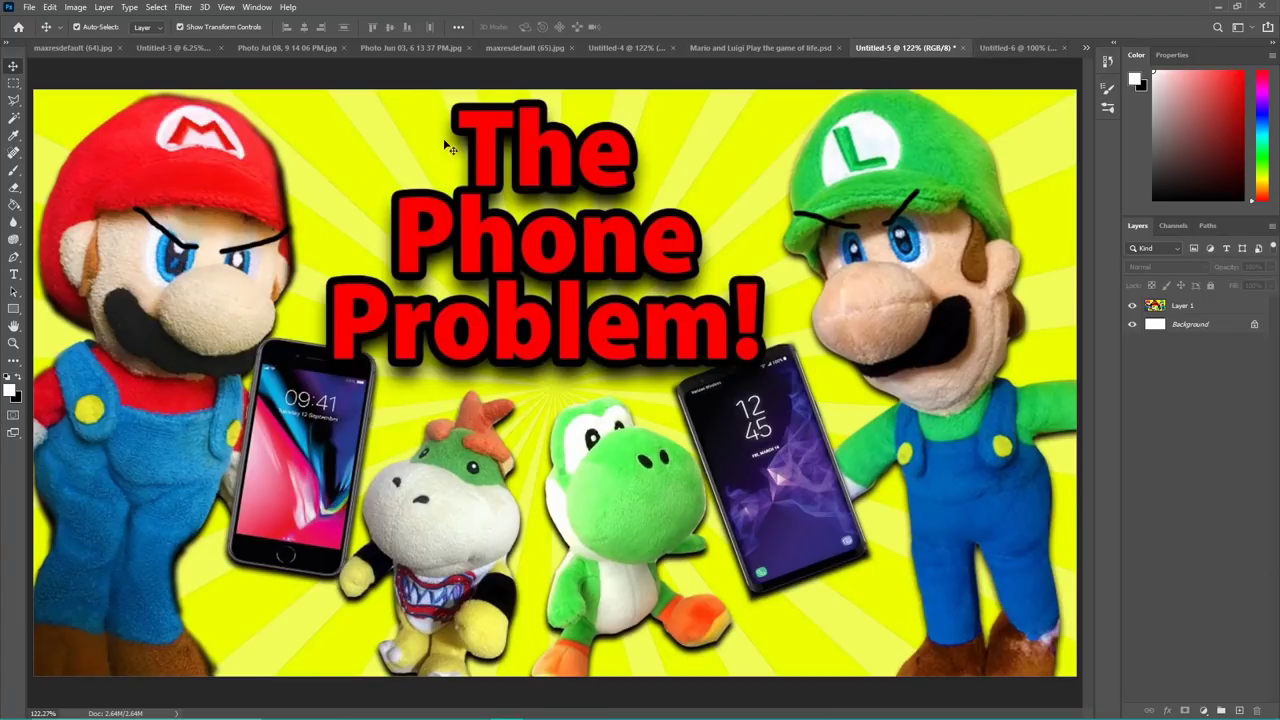
left_click(1016, 48)
left_click_drag(786, 194, 772, 197)
left_click_drag(866, 398, 866, 391)
left_click_drag(201, 407, 201, 414)
Colour the title word "Mario" red and the word "Luigi's" bright green.
left_click(300, 200)
left_click(1242, 72)
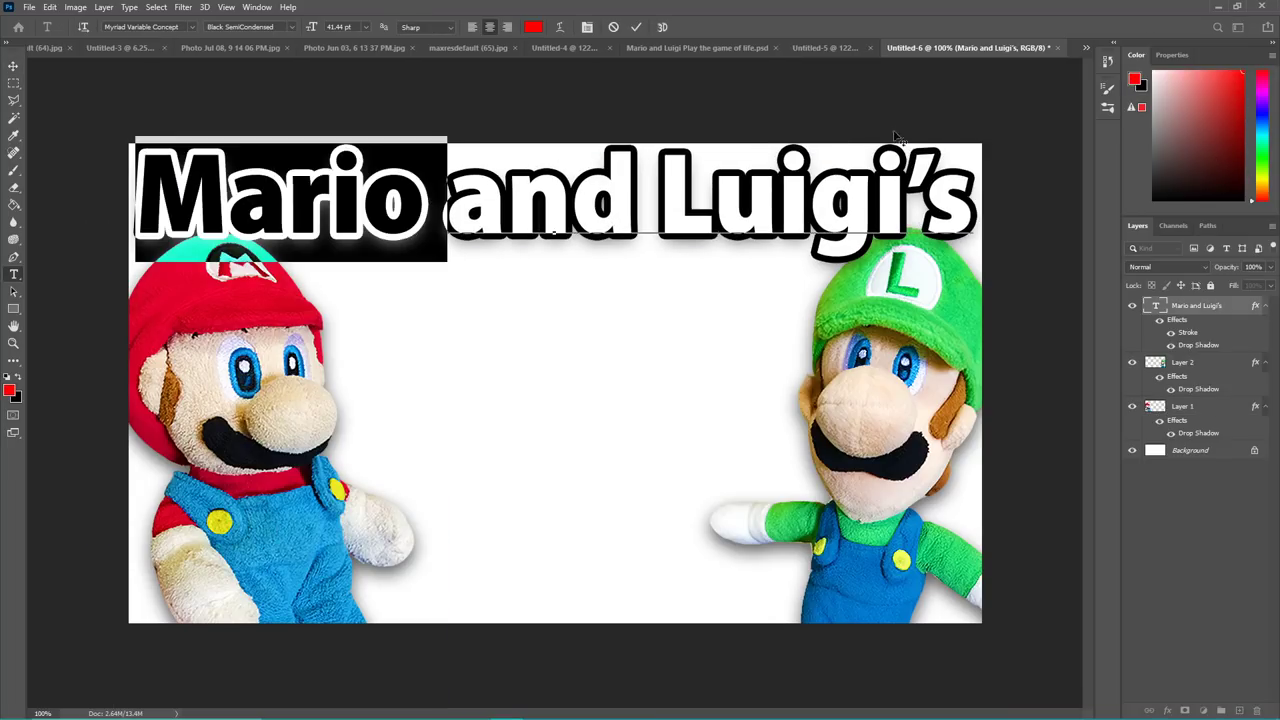
left_click_drag(660, 195, 975, 195)
left_click(1258, 158)
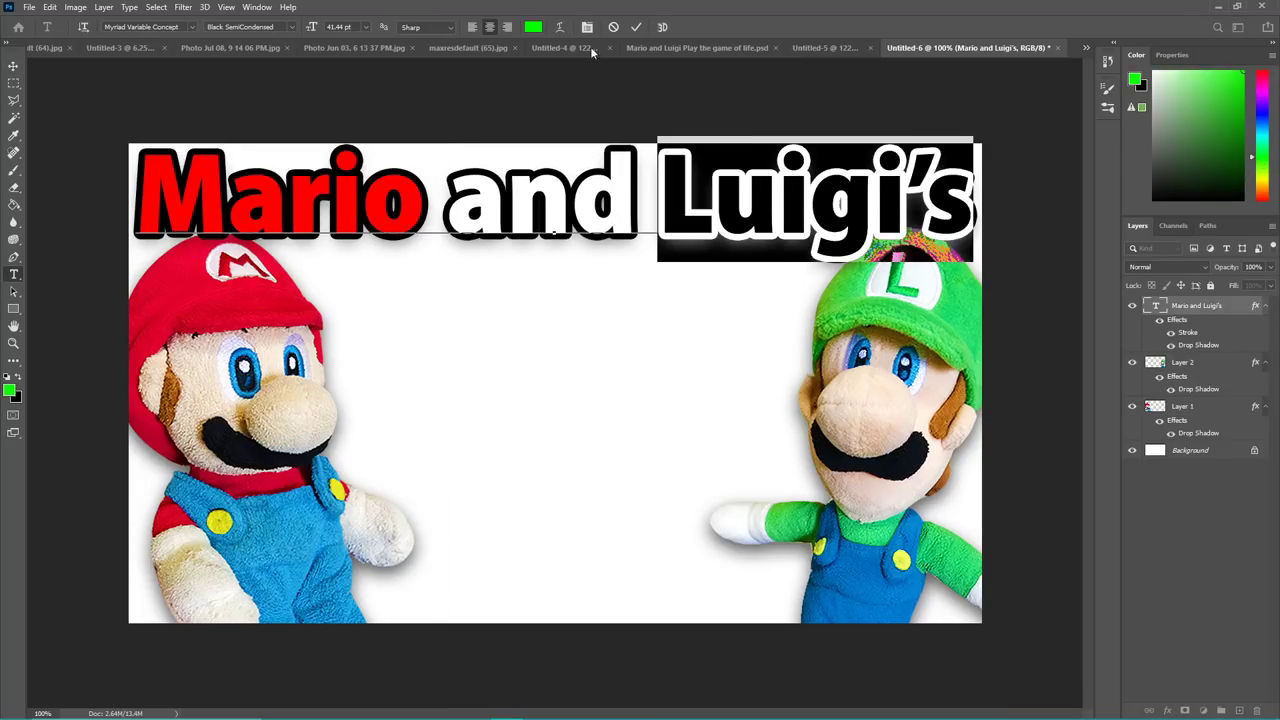
Move the Luigi and Mario layers above the title text in the layer order.
left_click(12, 65)
left_click_drag(1182, 362, 1170, 305)
left_click_drag(1183, 408, 1160, 342)
Duplicate the title below the original and replace its text with "Phone Problem!" on two lines.
left_click_drag(493, 170, 502, 340, "alt")
double_click(502, 365)
type("Phone")
key("Return")
type("Problem!")
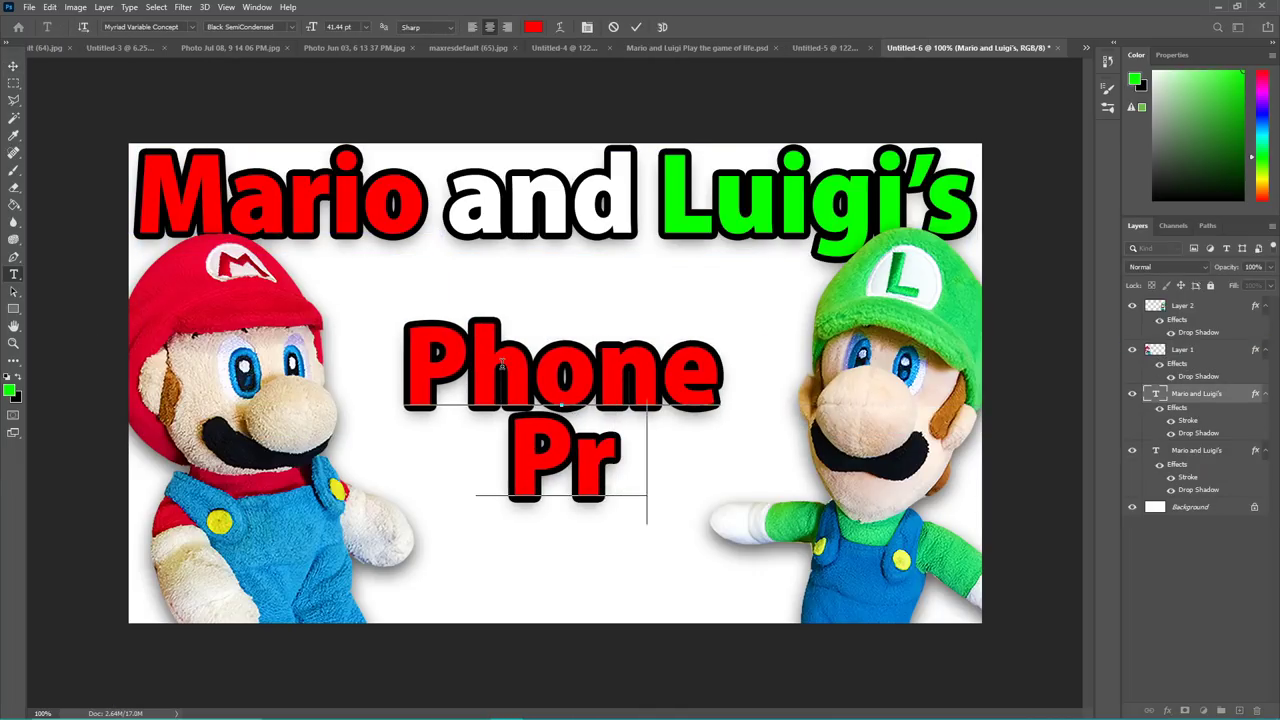
Colour the "Phone Problem!" text yellow and move it up directly beneath the "Mario and Luigi's" line.
key("ctrl+a")
left_click(1264, 180)
left_click(13, 64)
left_click_drag(565, 357, 566, 292)
Copy the Belkin UltraGlass iPhone 12 Pro Max picture from Google Images in the browser and paste it into Untitled-6.
left_click(364, 432)
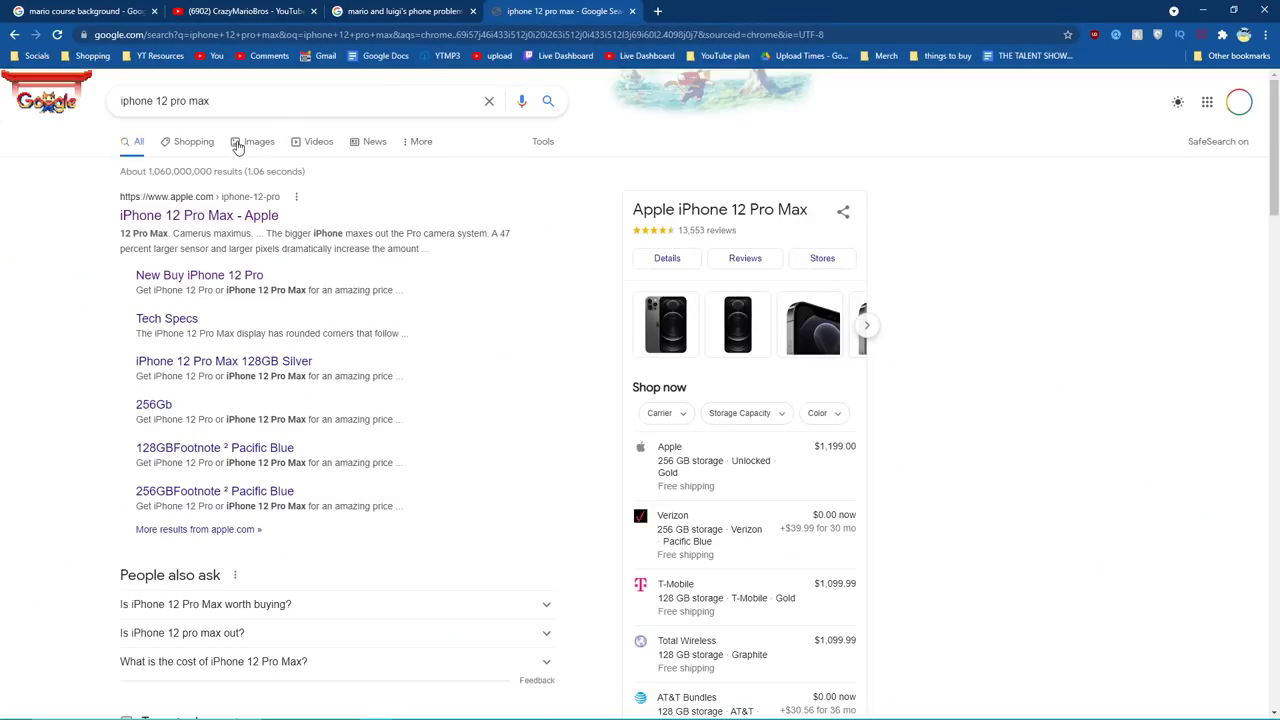
left_click(240, 138)
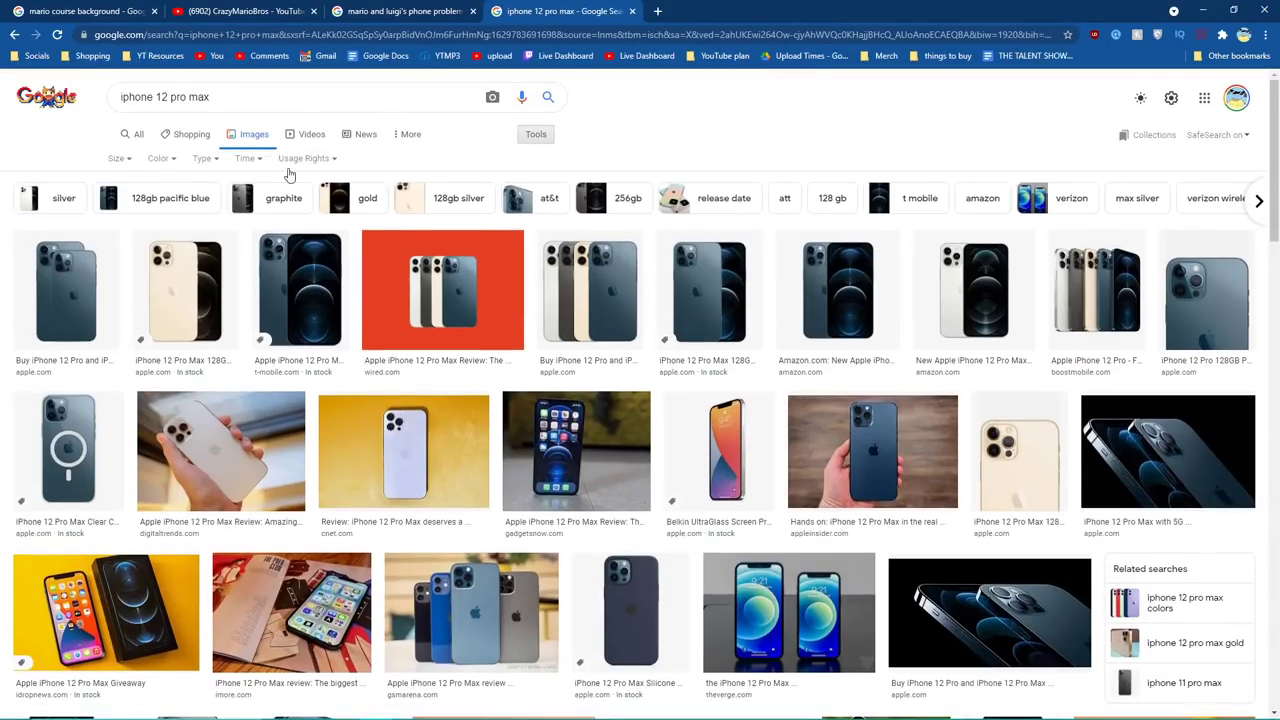
left_click(726, 440)
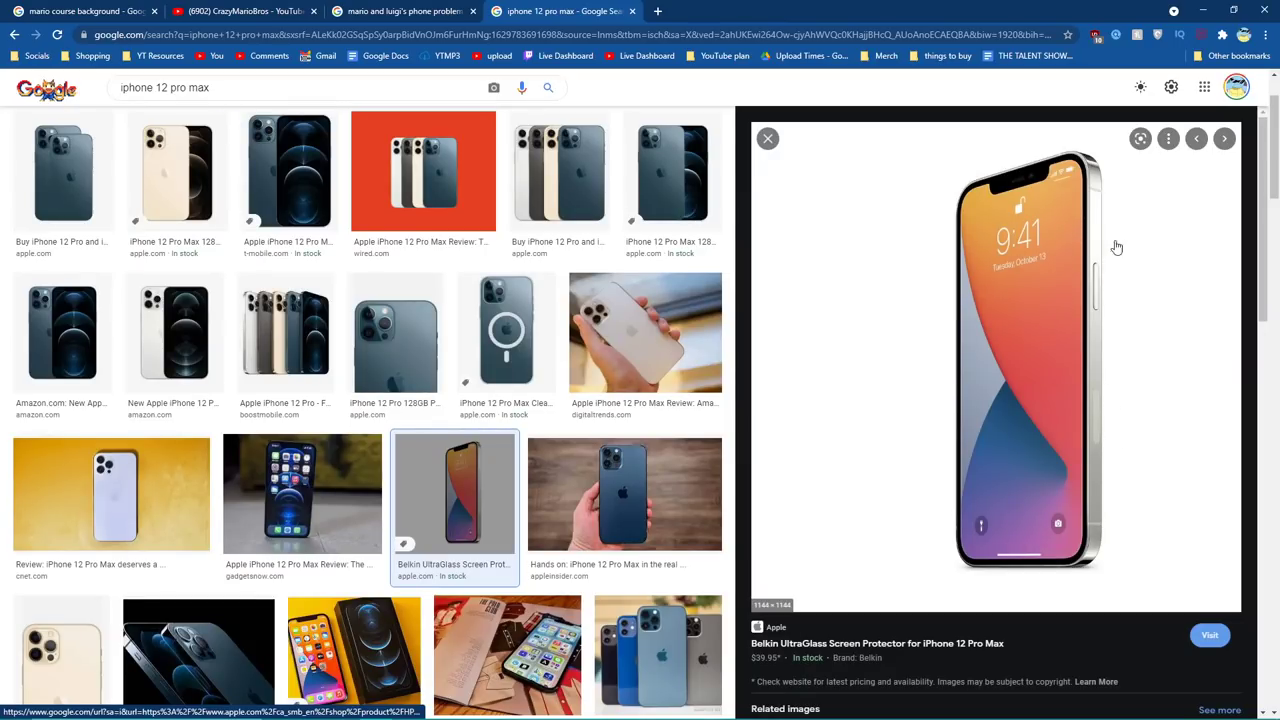
right_click(961, 405)
left_click(1000, 568)
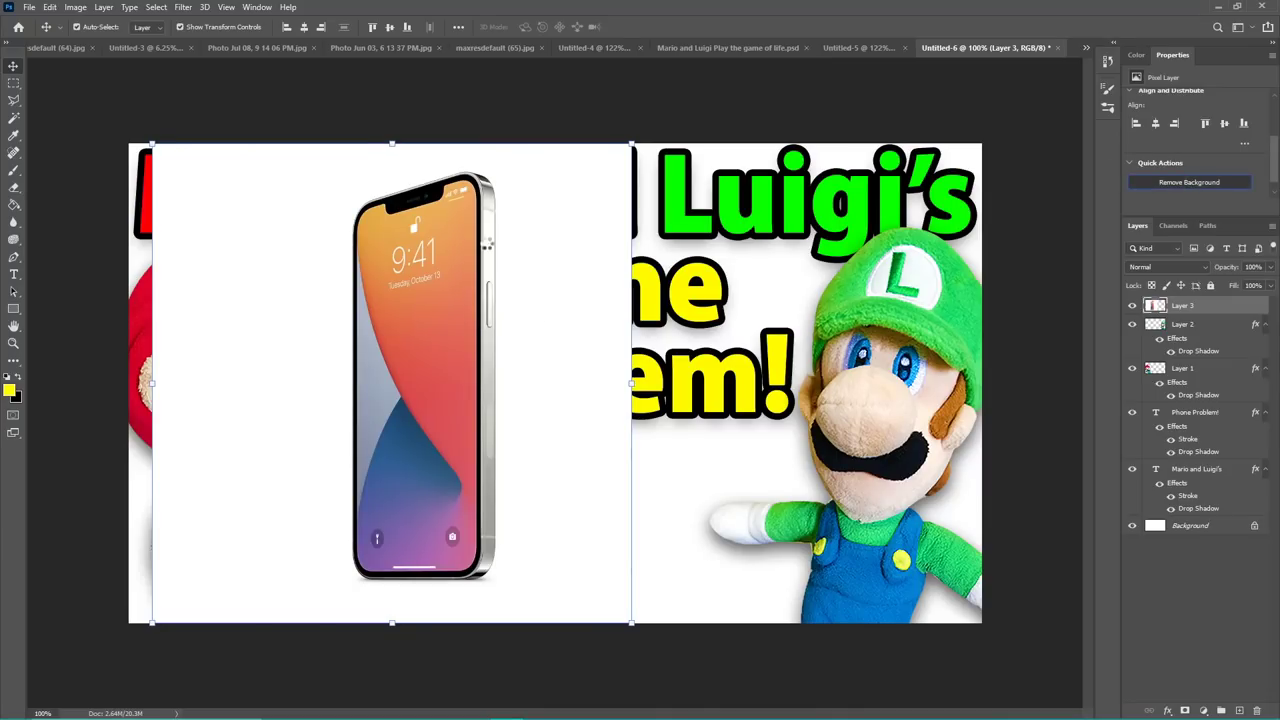
left_click_drag(488, 297, 464, 297)
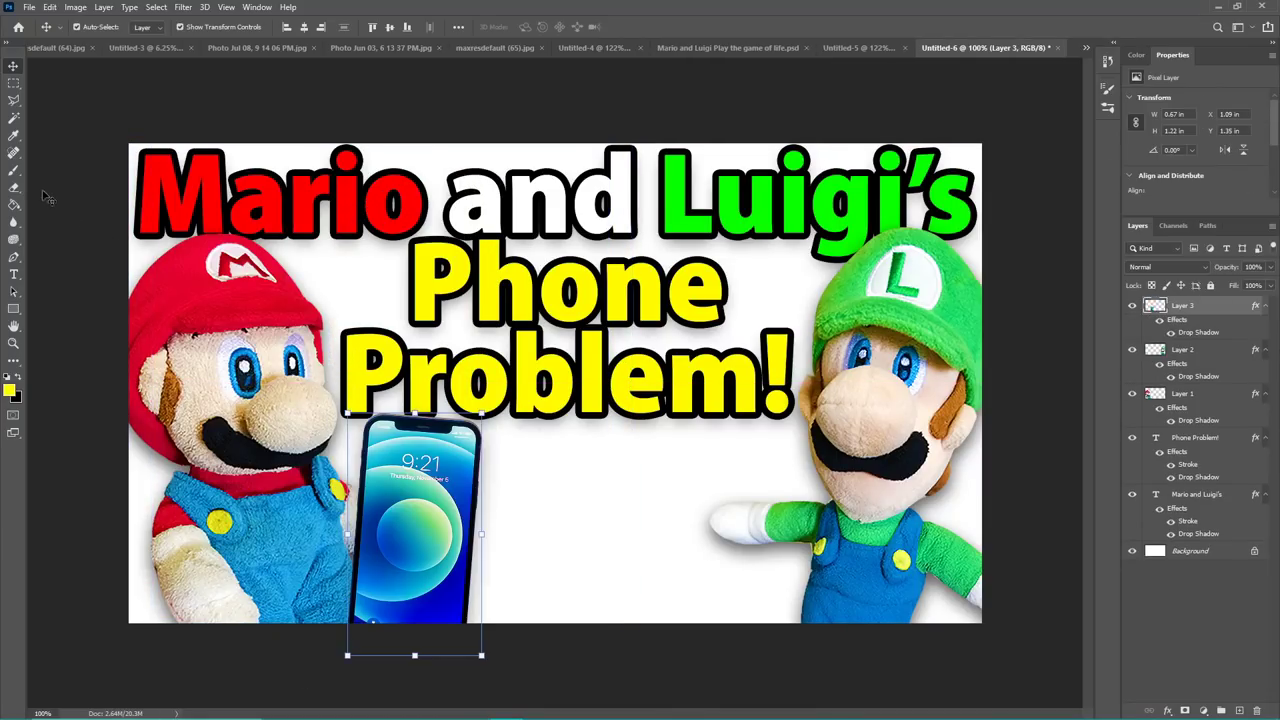
Touch up the bottom of the iPhone with the Spot Healing Brush and paste a second phone beside Luigi.
left_click(13, 152)
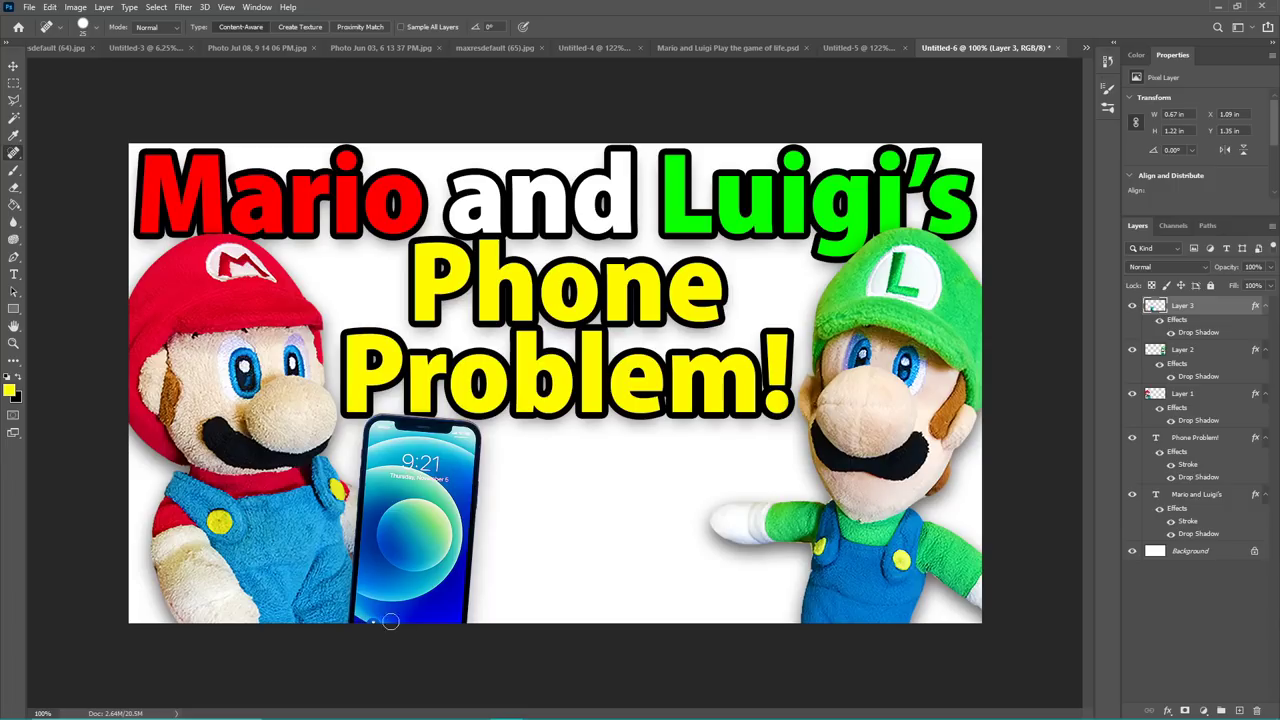
key("ctrl+v")
key("v")
left_click_drag(598, 396, 714, 521)
Place BowserJrSIDE4 and YoshiSIDE3 from the CrazyMarioBros Thumbnail Pack, scaled down side by side between the two phones.
left_click(551, 666)
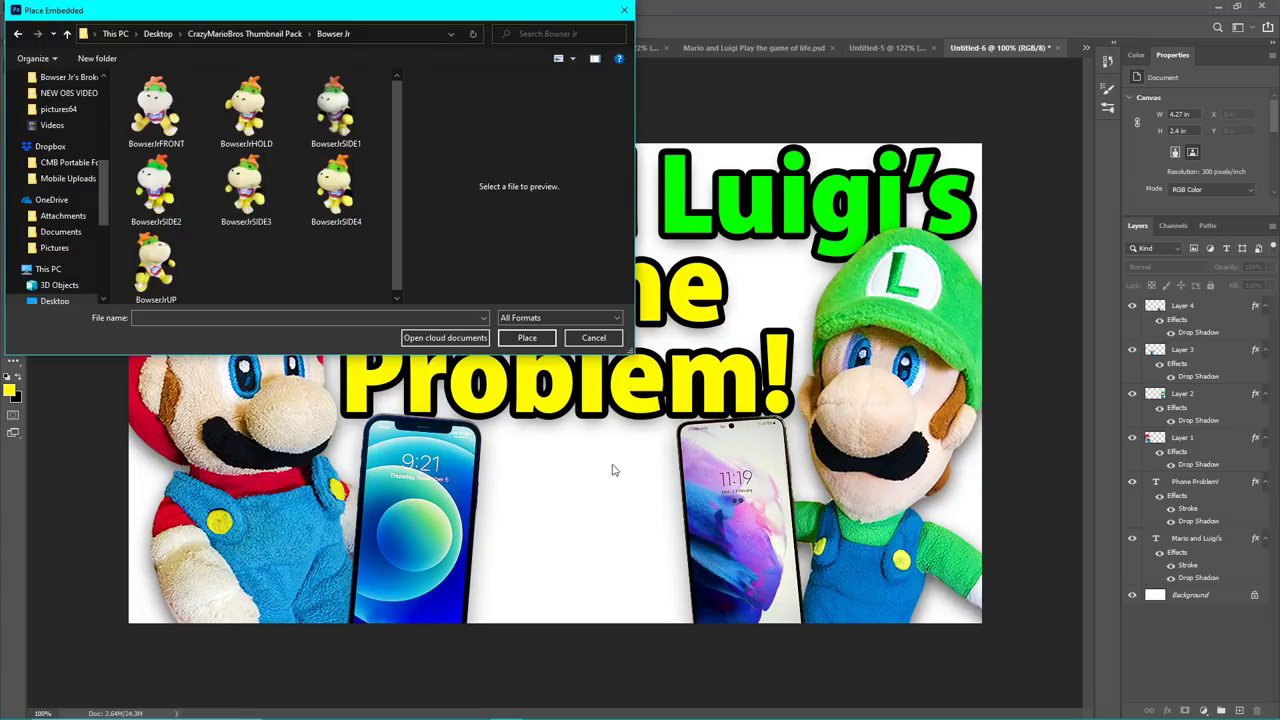
double_click(320, 180)
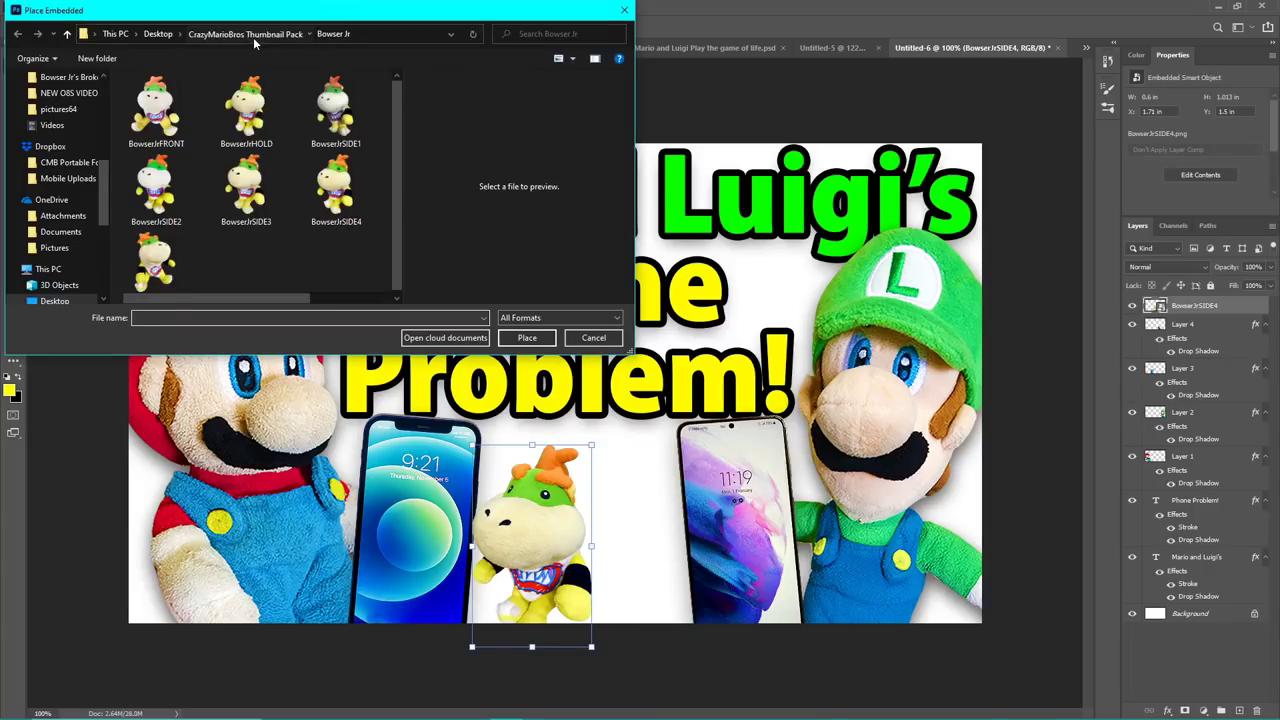
left_click(254, 39)
double_click(160, 239)
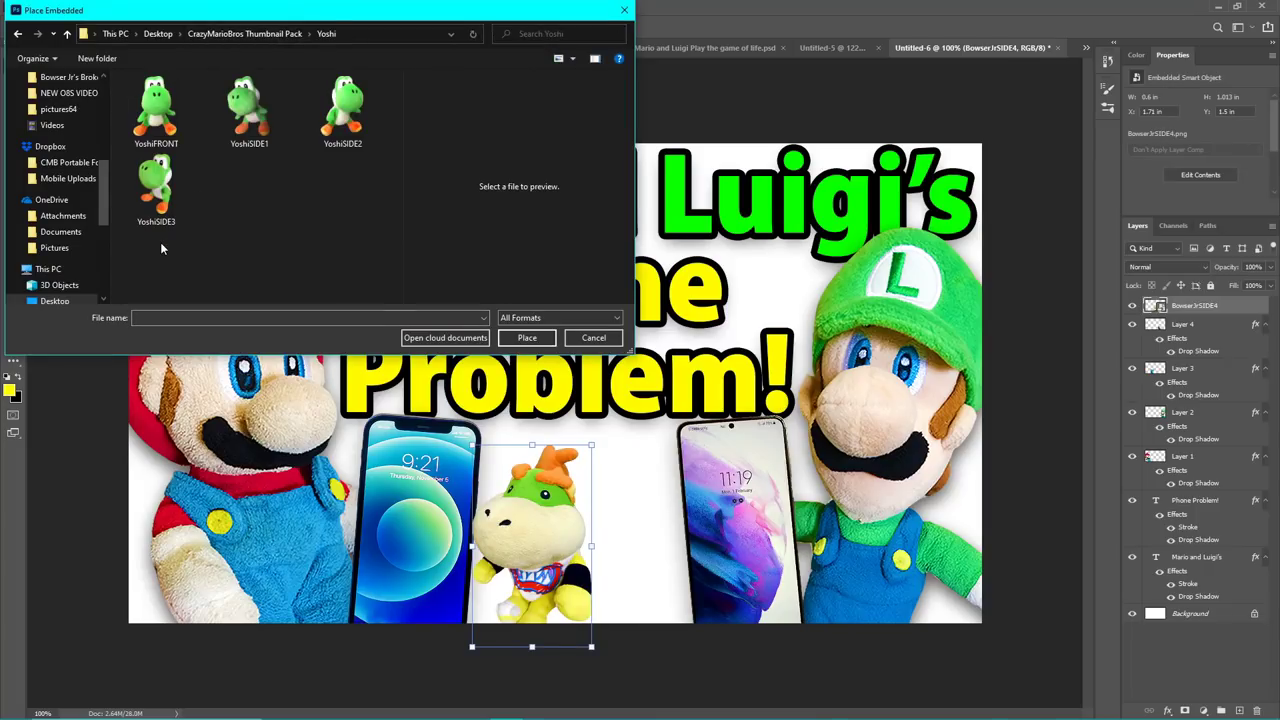
double_click(158, 210)
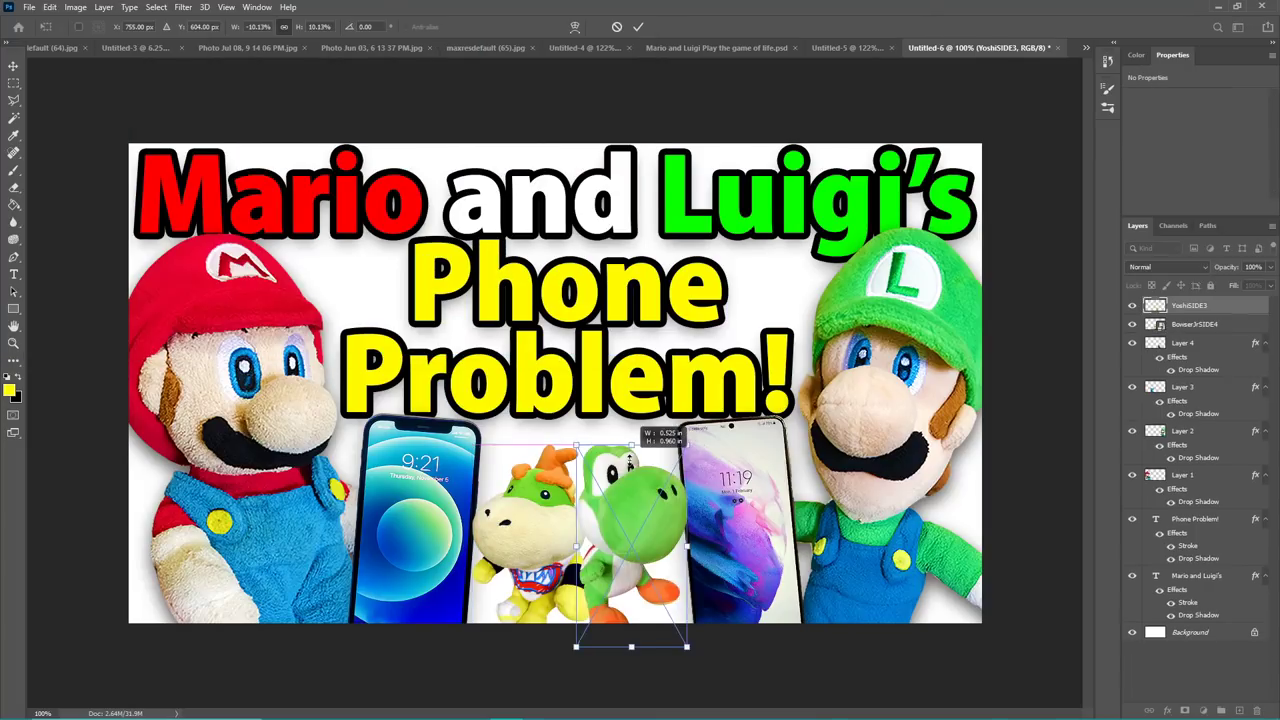
mouse_move(631, 455)
left_mouse_down()
mouse_move(630, 467)
mouse_move(627, 452)
left_mouse_up()
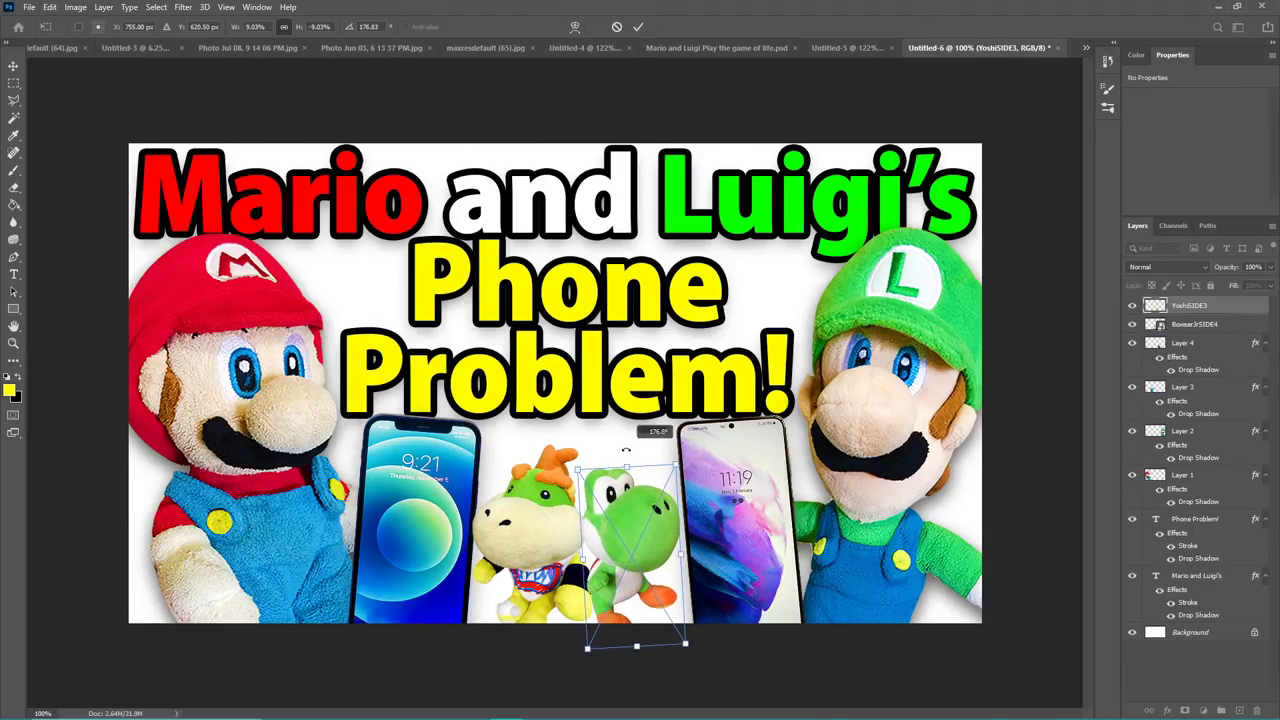
key("Return")
Move the BowserJrSIDE4 and YoshiSIDE3 layers beneath the Mario layer and give both a drop shadow.
left_click(536, 520)
left_click_drag(1196, 324, 1193, 507)
left_click_drag(1199, 465, 1198, 526)
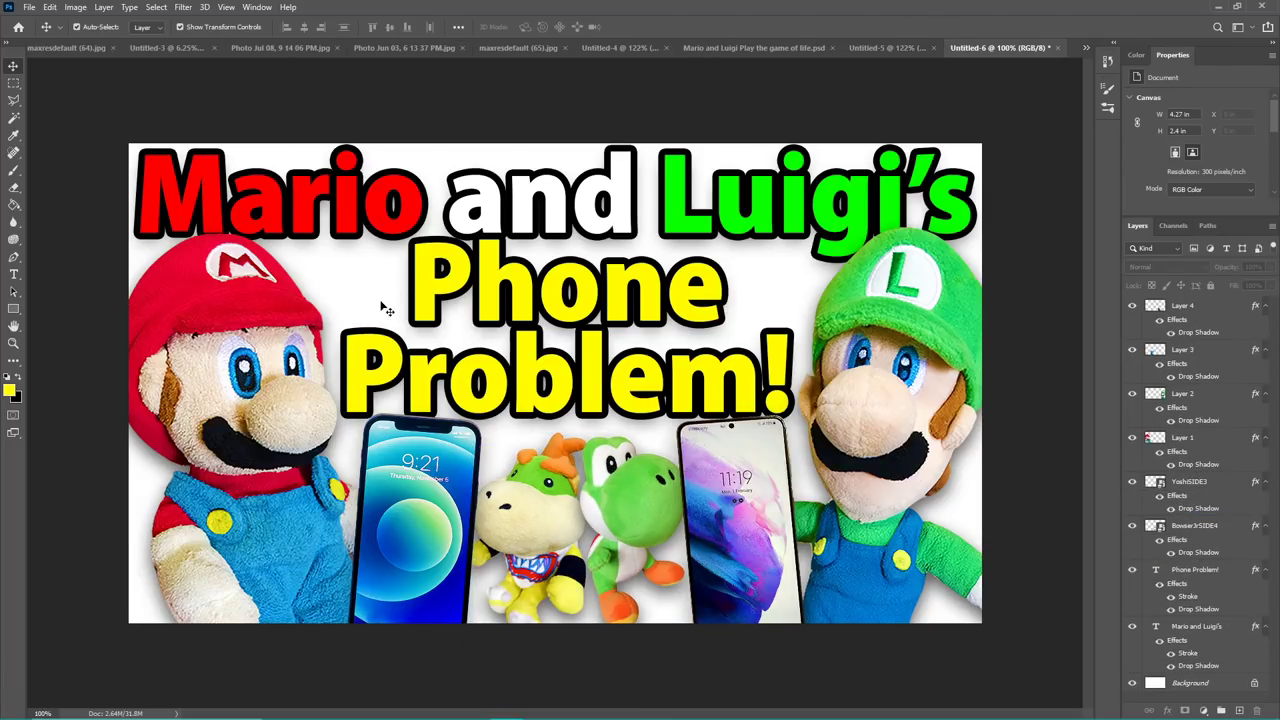
Copy "Blue Wallpaper #6778338" from the browser's blue wallpaper image results and fit it as the background of Untitled-6.
left_click(886, 51)
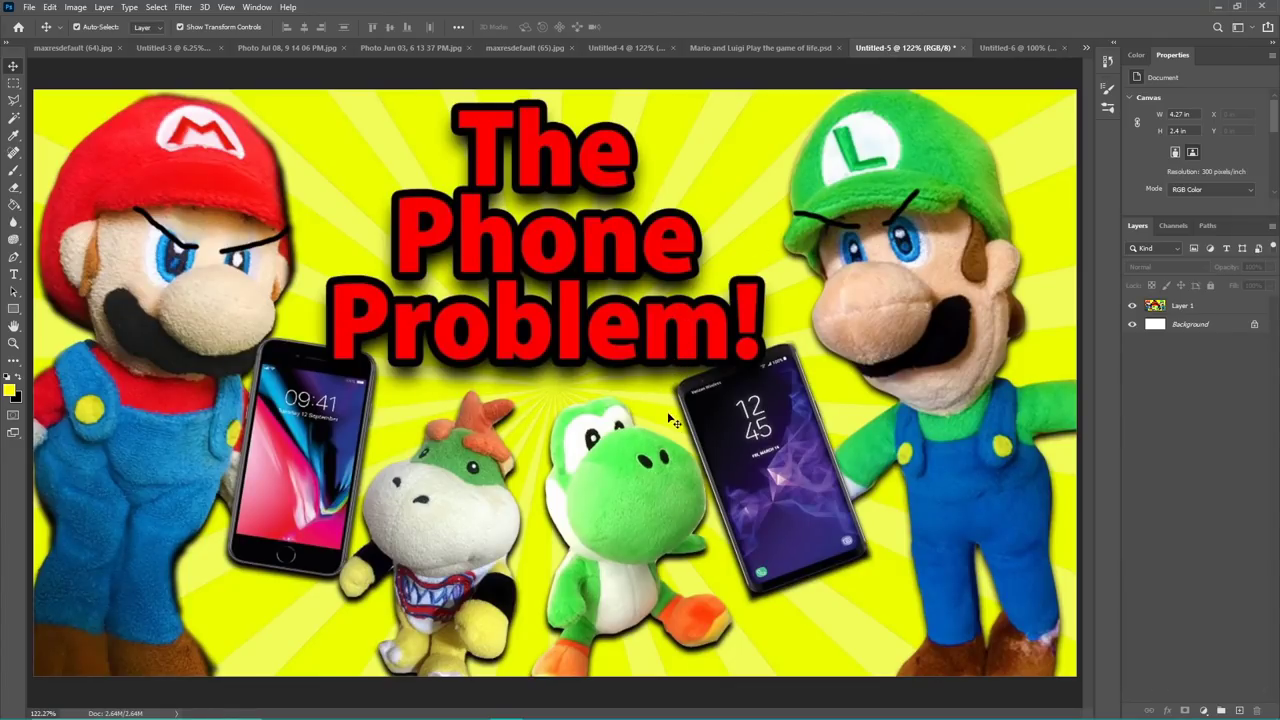
left_click(1020, 44)
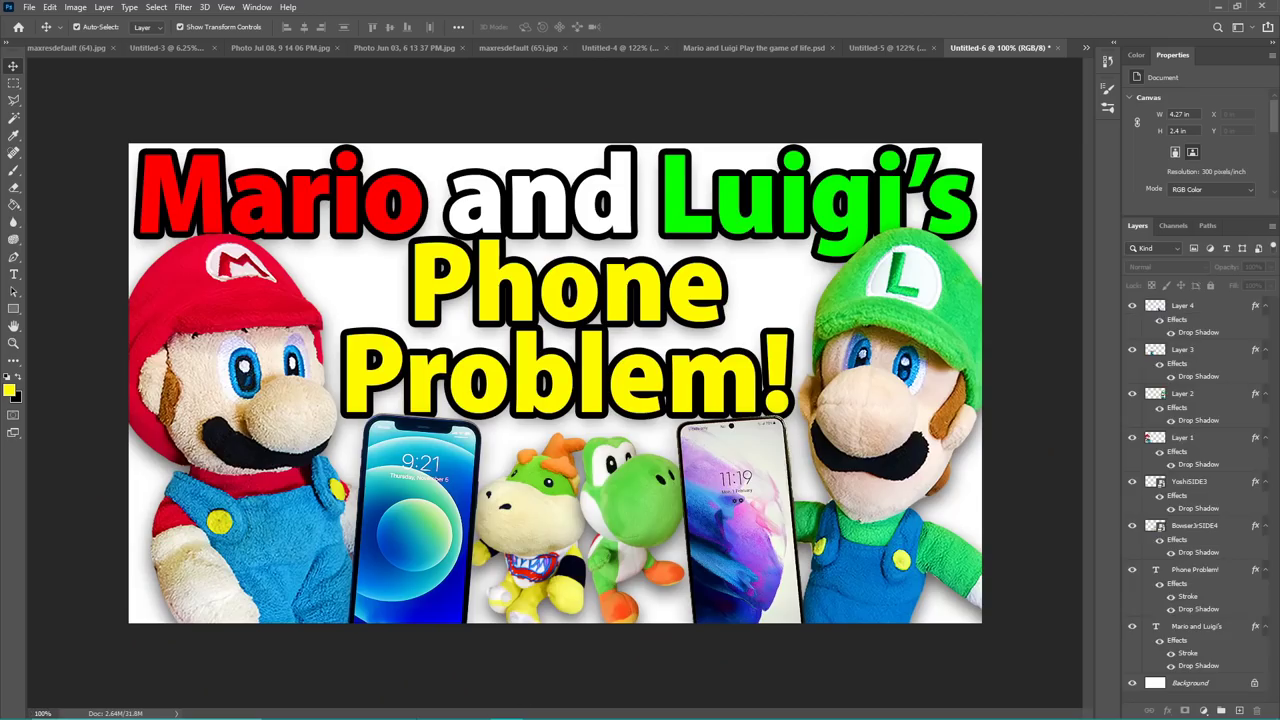
left_click(190, 706)
scroll(189, 458, "down", 2)
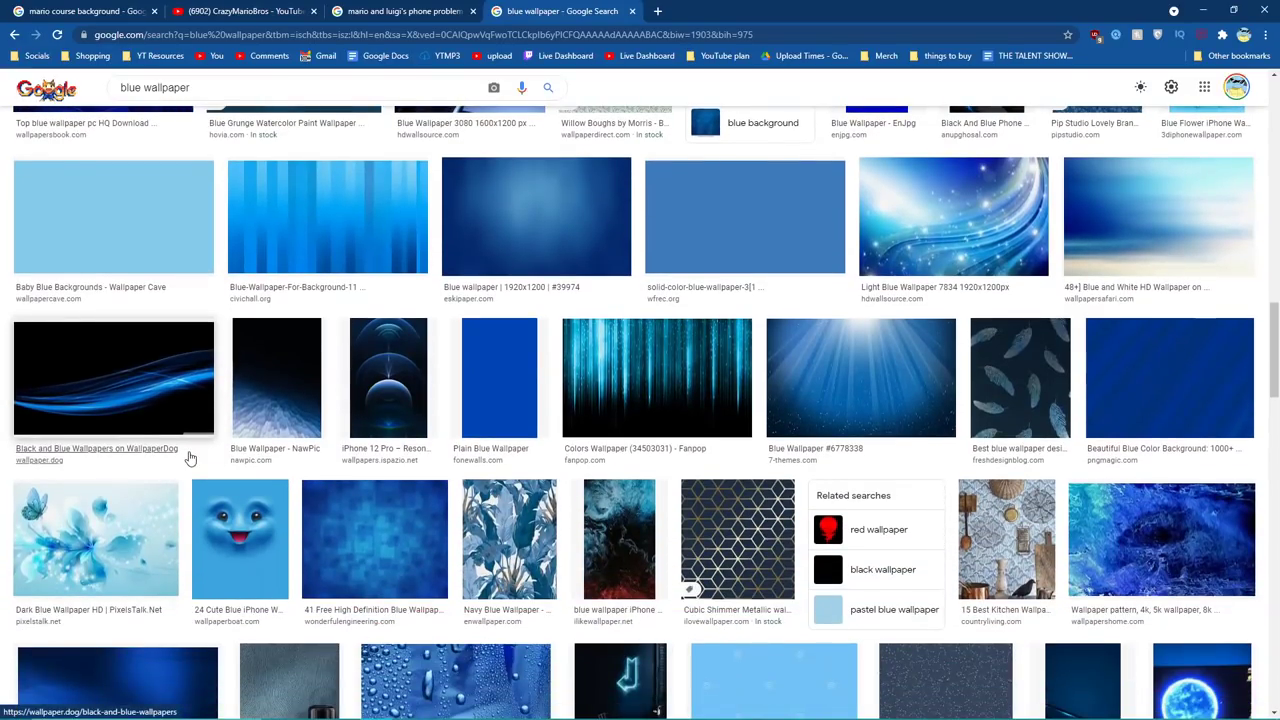
left_click(840, 400)
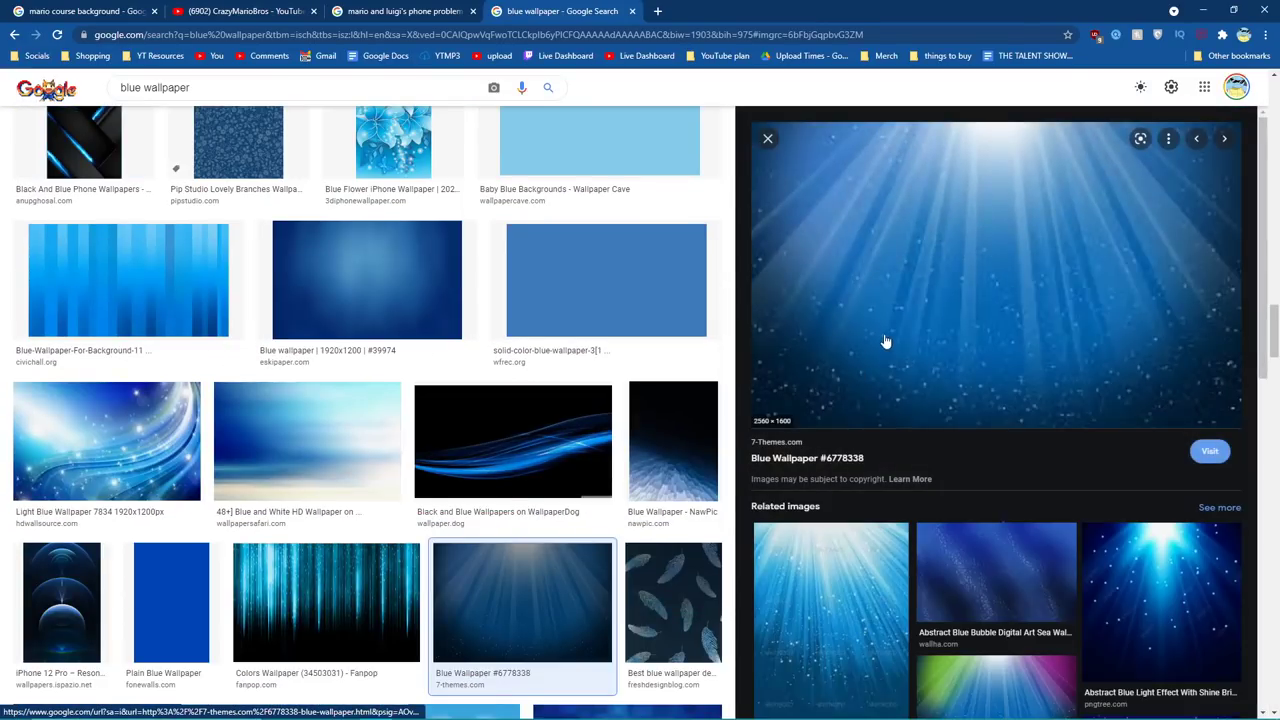
left_click(1021, 285)
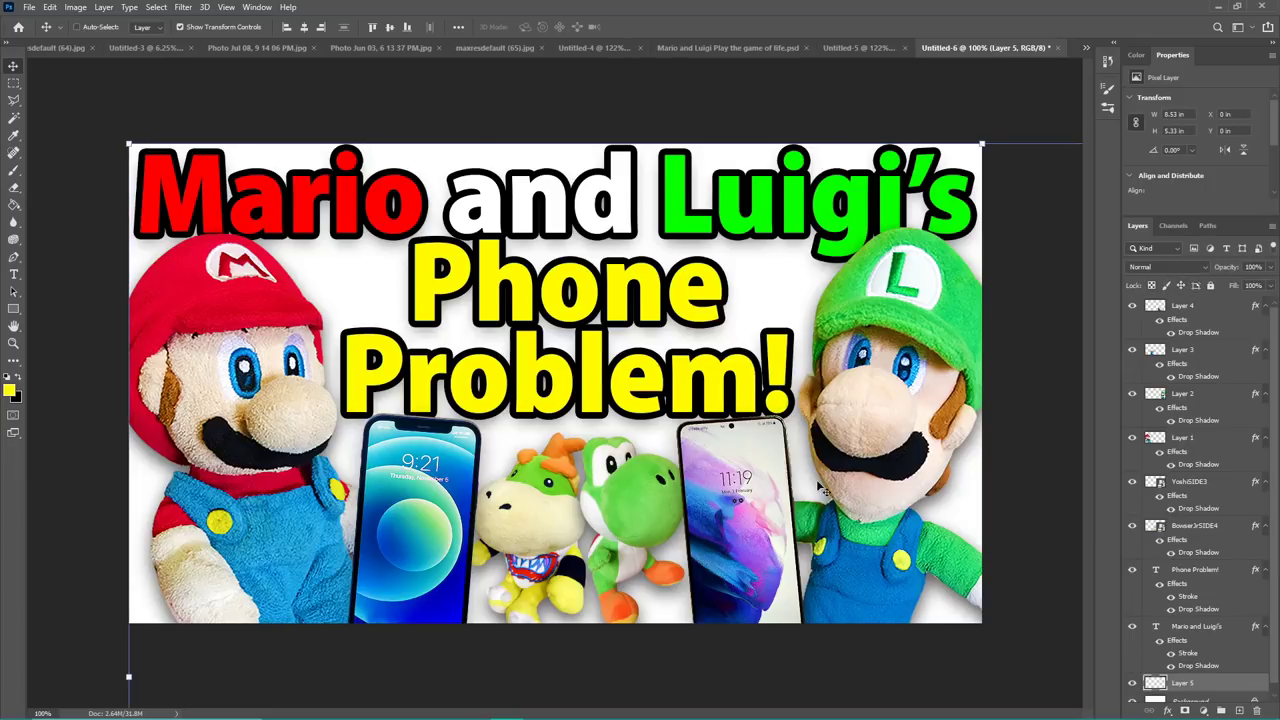
key("ctrl+v")
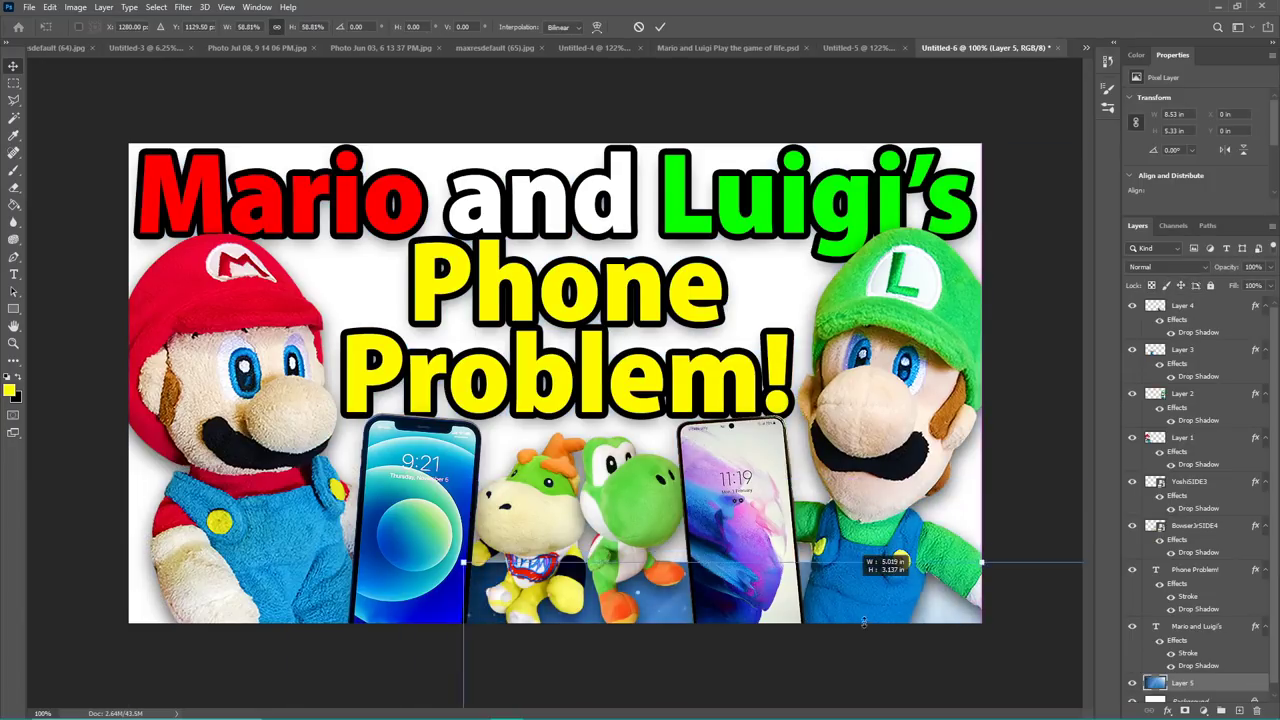
Raise the blue background layer's vibrance to +100.
left_click(75, 7)
mouse_move(100, 34)
left_click(240, 79)
left_click_drag(1091, 365, 1103, 362)
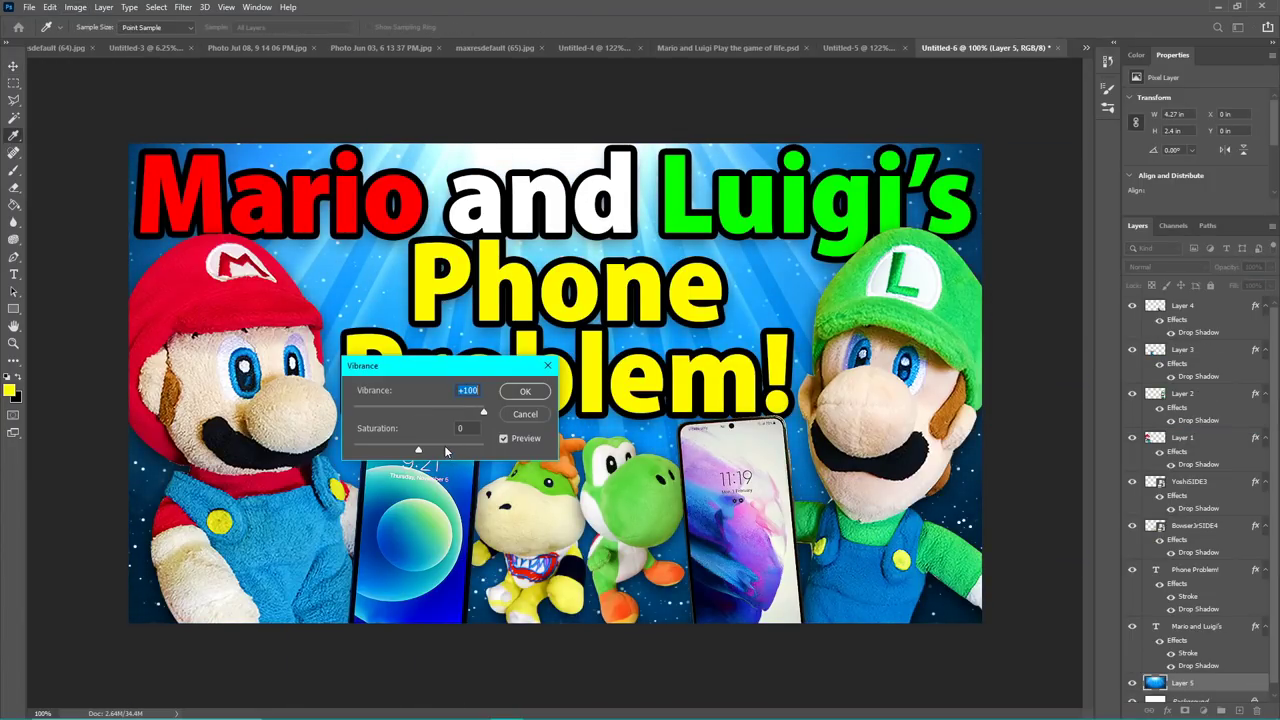
left_click(525, 391)
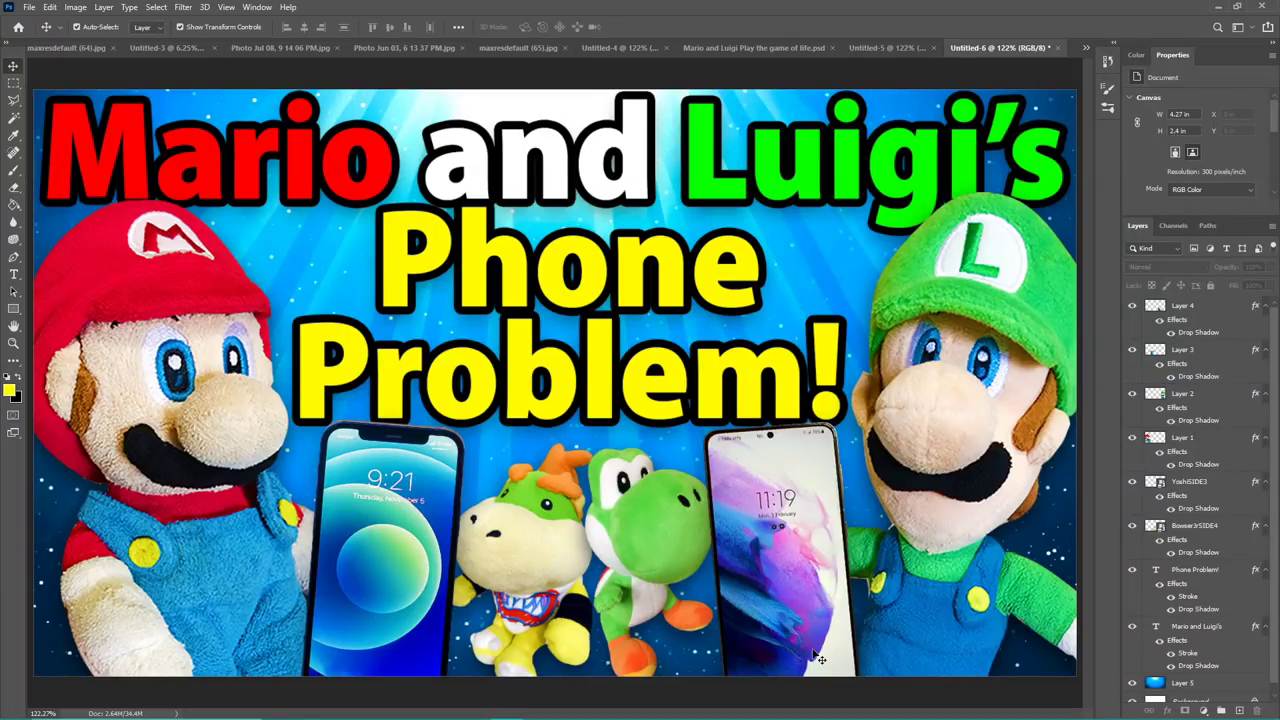
Check the original thumbnail for reference and reshape the Mario layer's face with the Liquify filter.
left_click(305, 360)
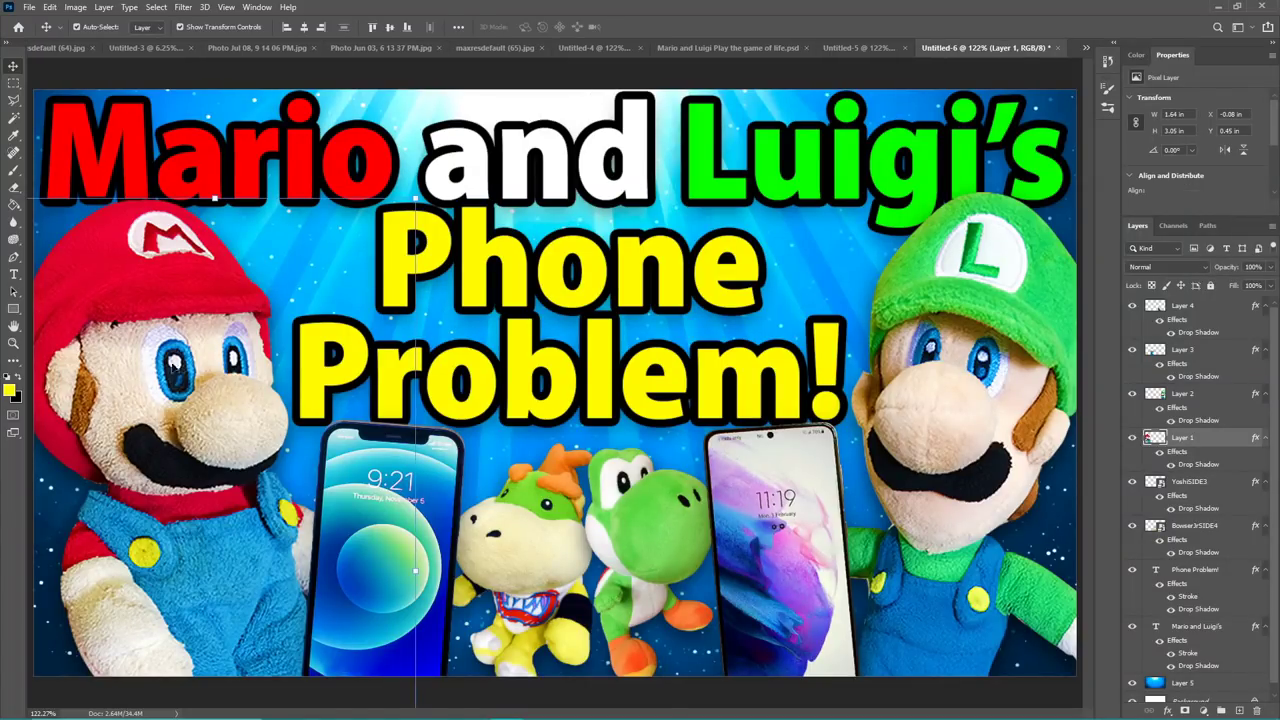
left_click(866, 47)
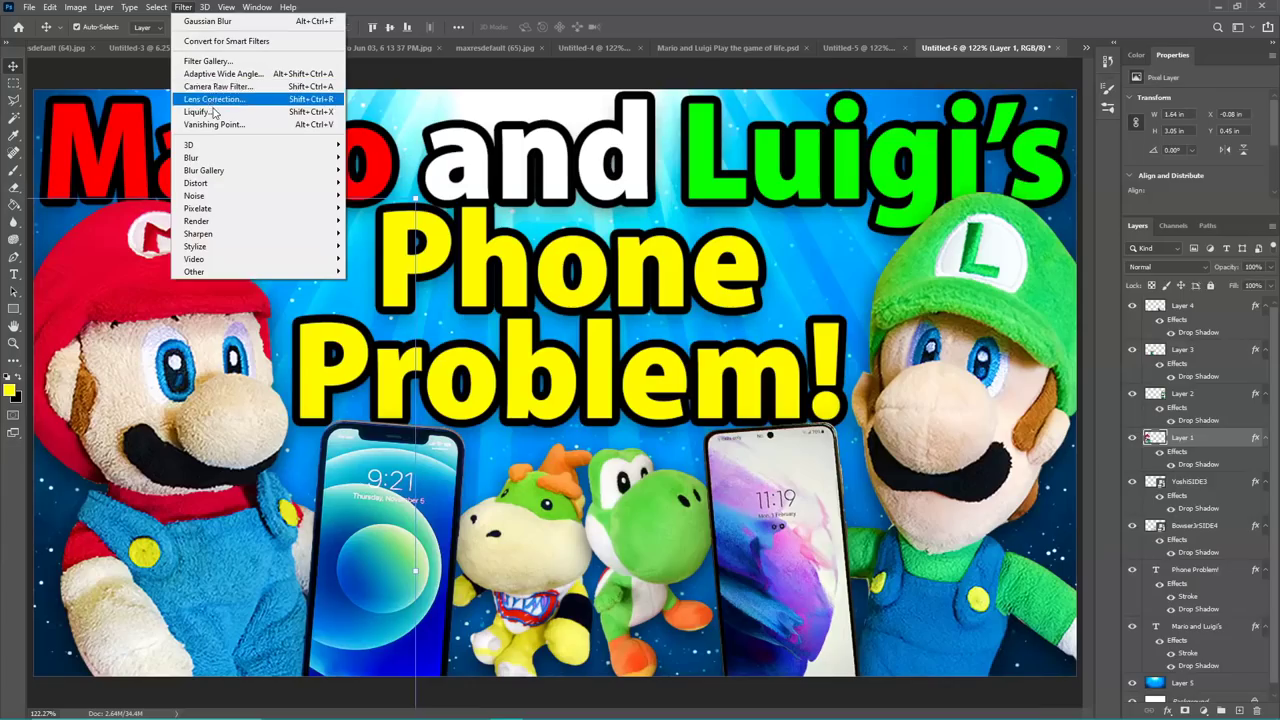
left_click(230, 106)
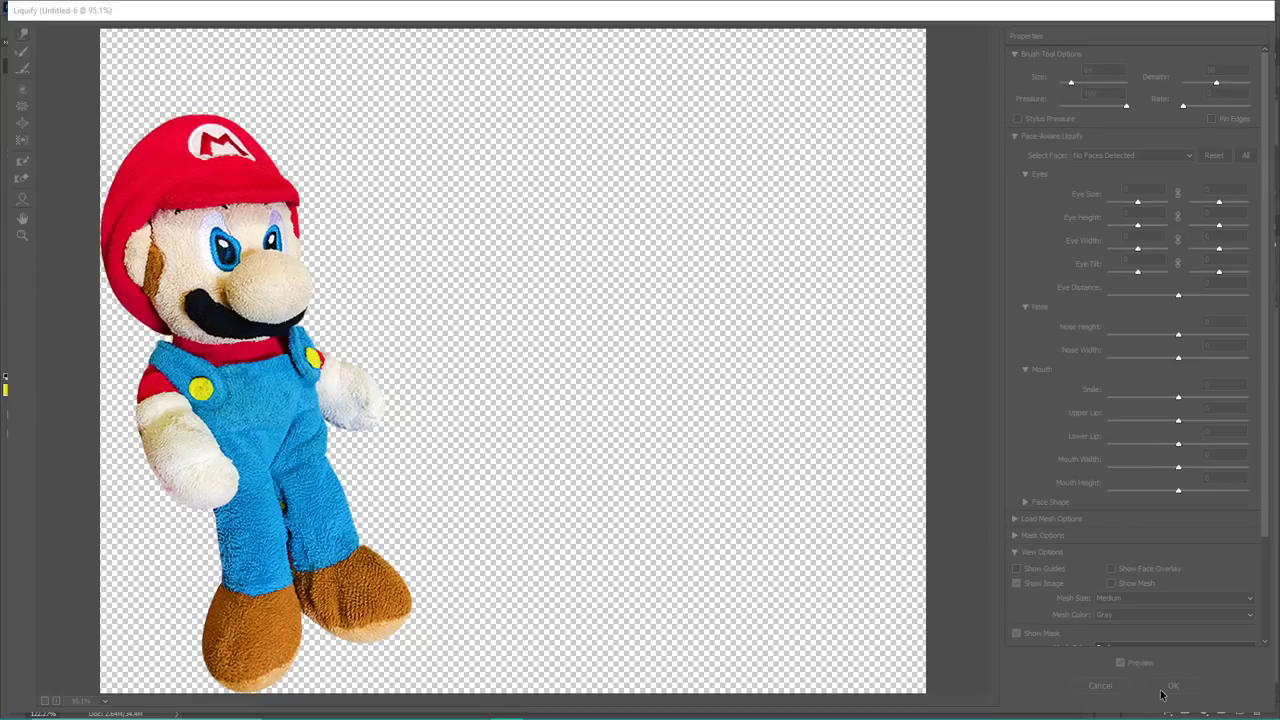
left_click(1170, 687)
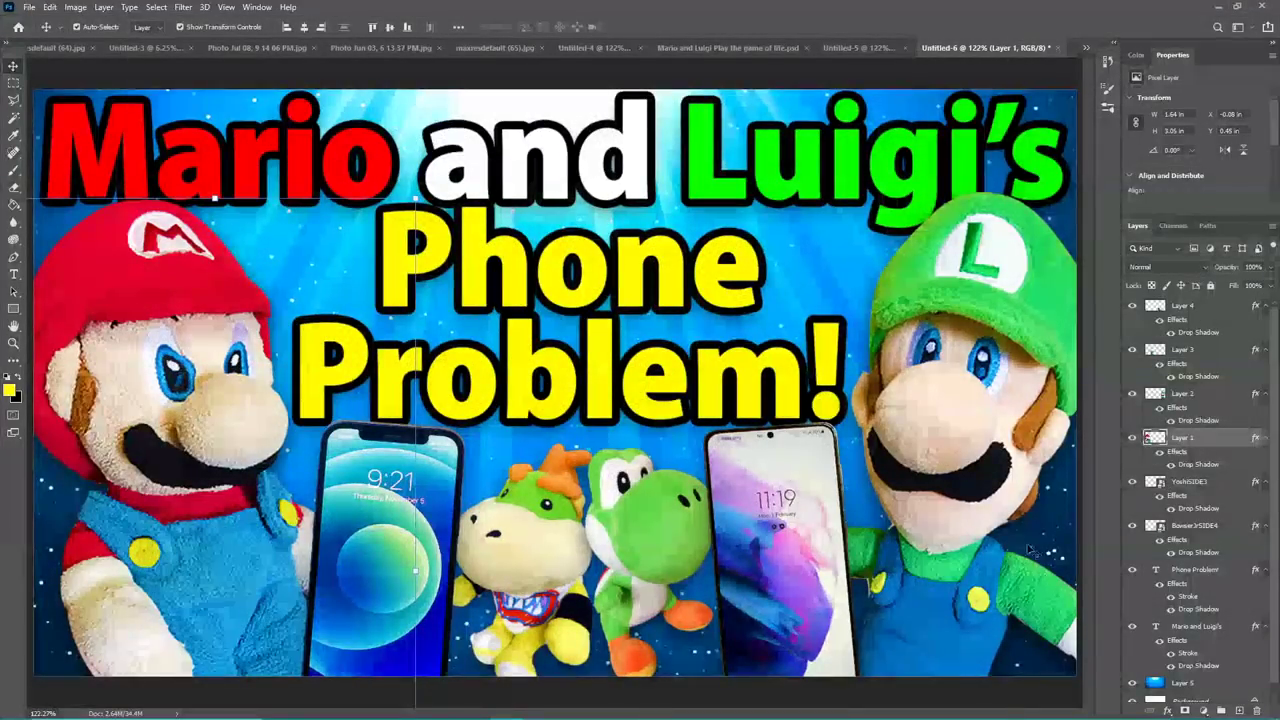
left_click(853, 707)
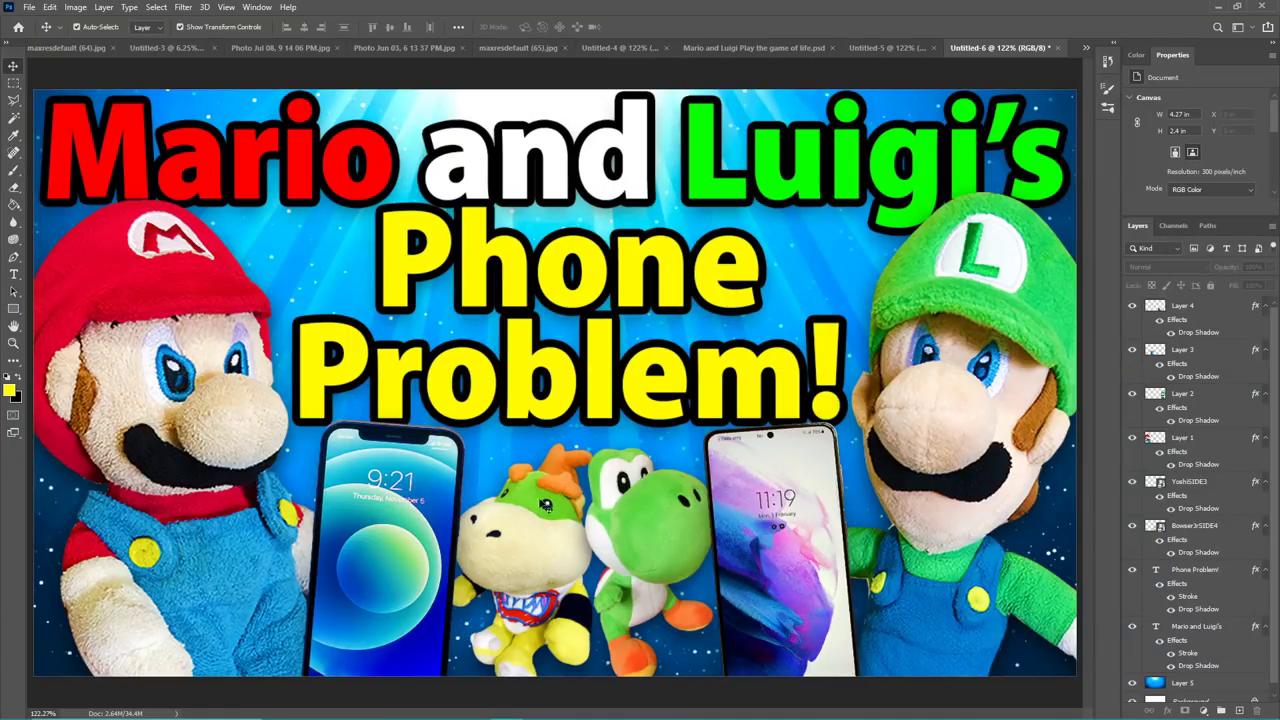
Review the remade "Bowser Jr's Nintendo Switch!" thumbnail in Untitled-4 and the "Missing Part 1" thumbnail in Untitled-3 at full view.
left_click(645, 52)
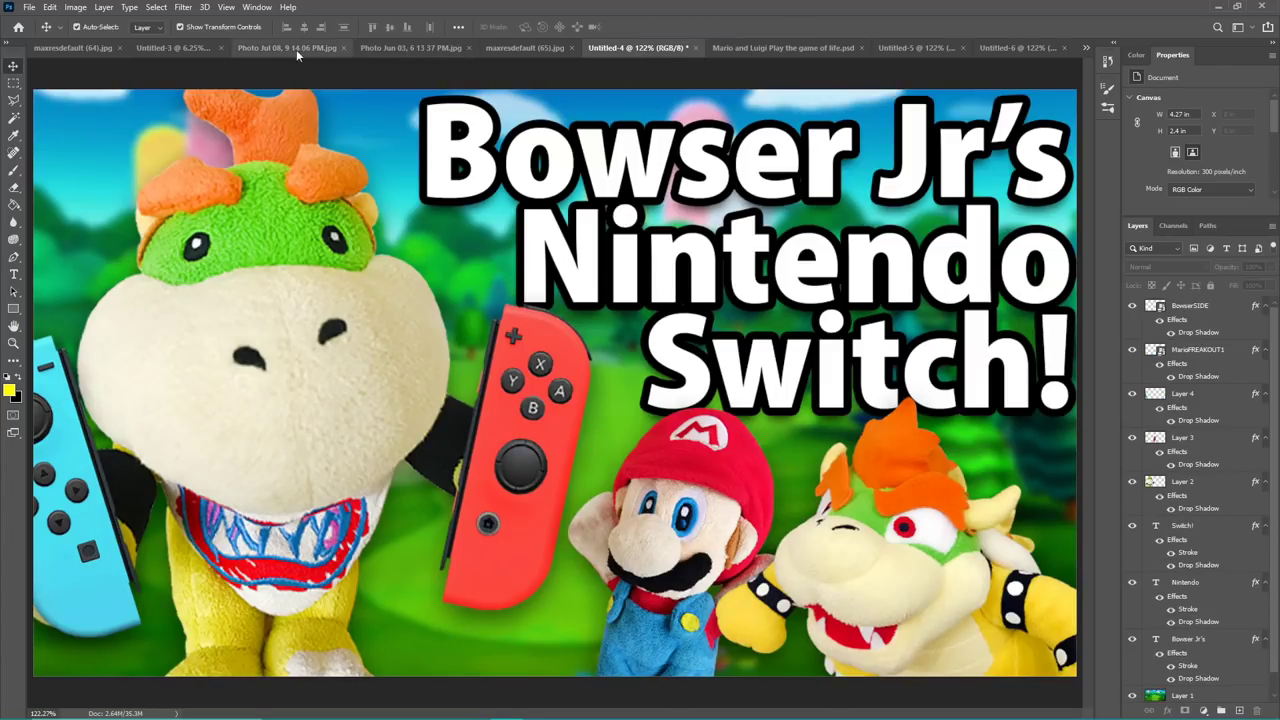
left_click(197, 50)
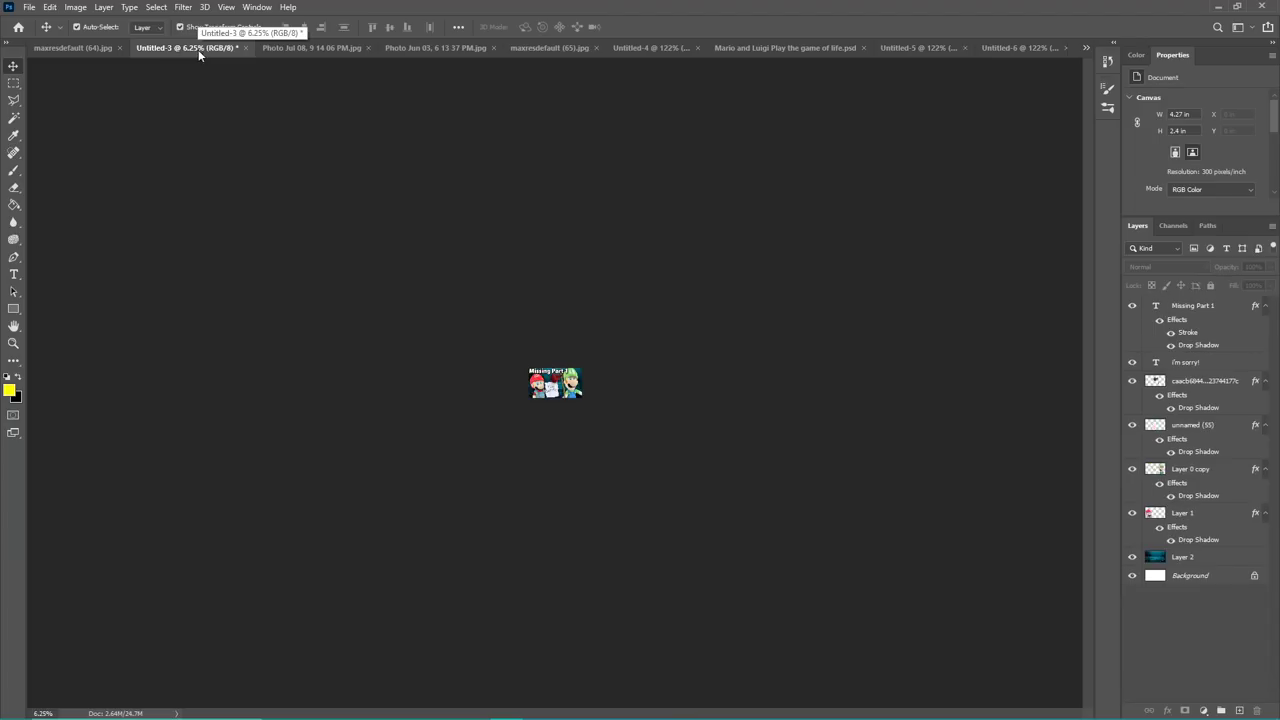
key("ctrl+0")
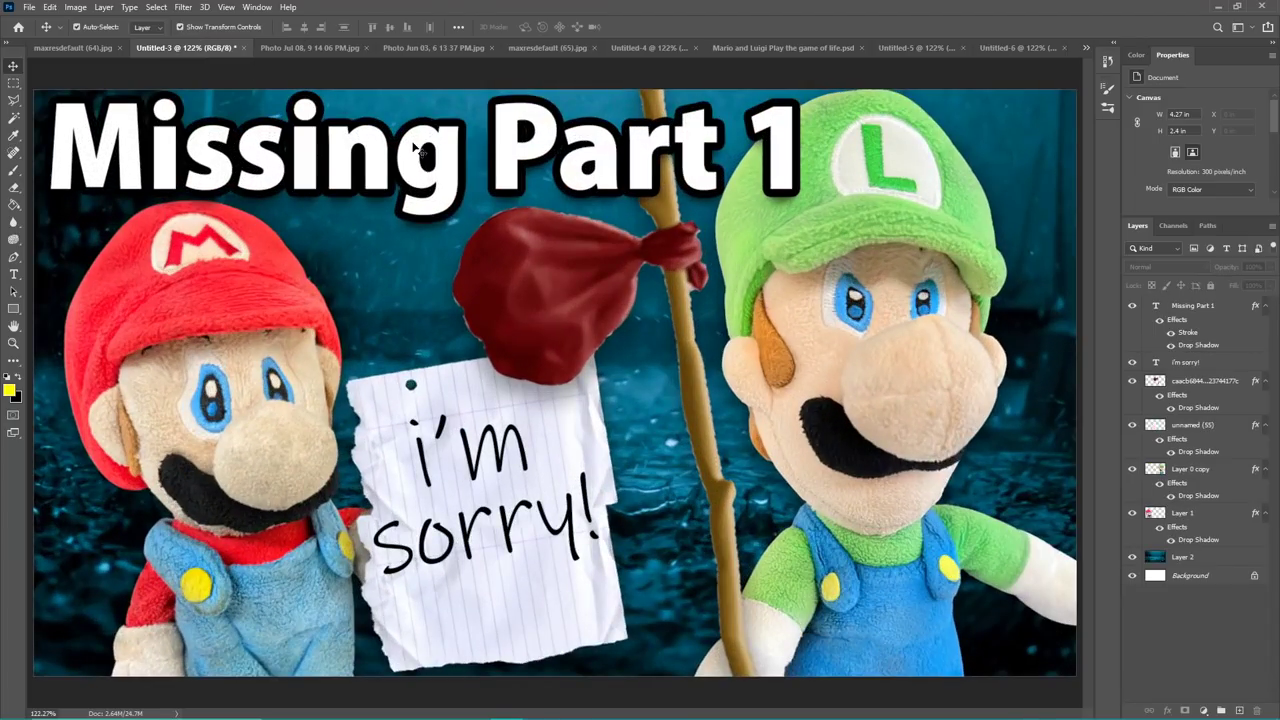